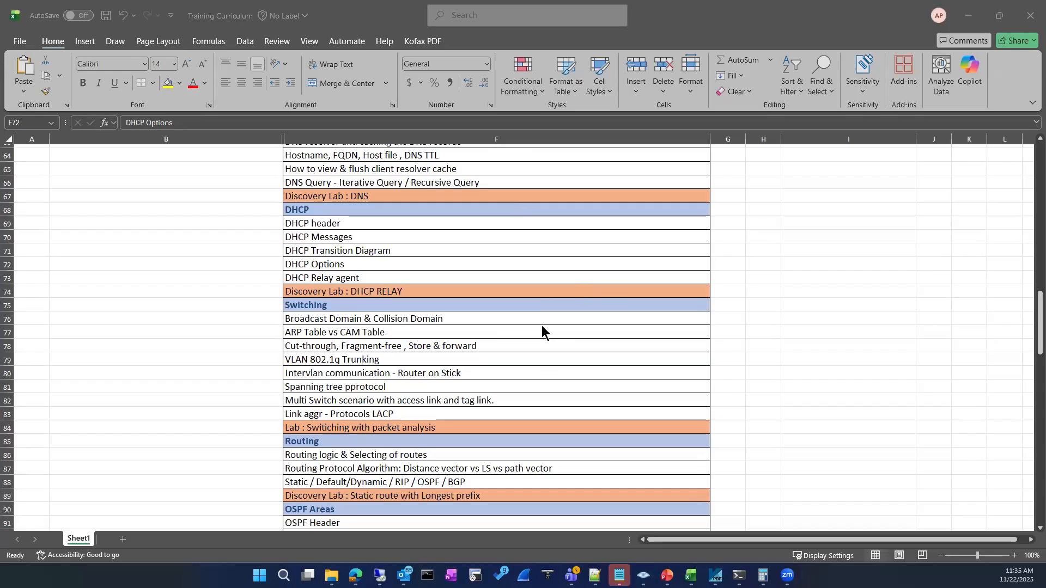
Review the Switching and Routing topics of the training curriculum, including the Link aggr - Protocols LACP entry.
scroll(542, 327, "down", 2)
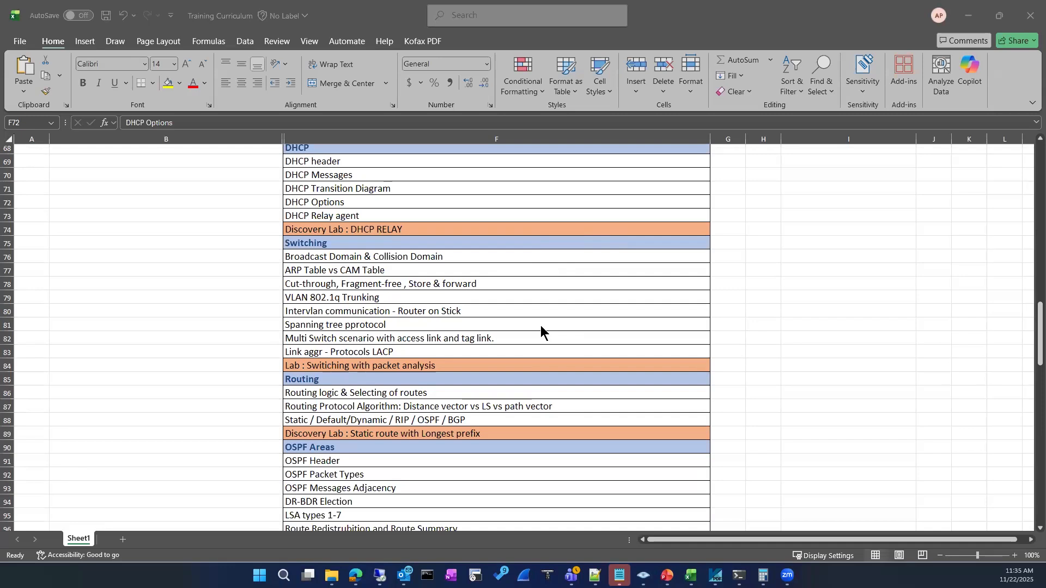
scroll(542, 328, "down", 1)
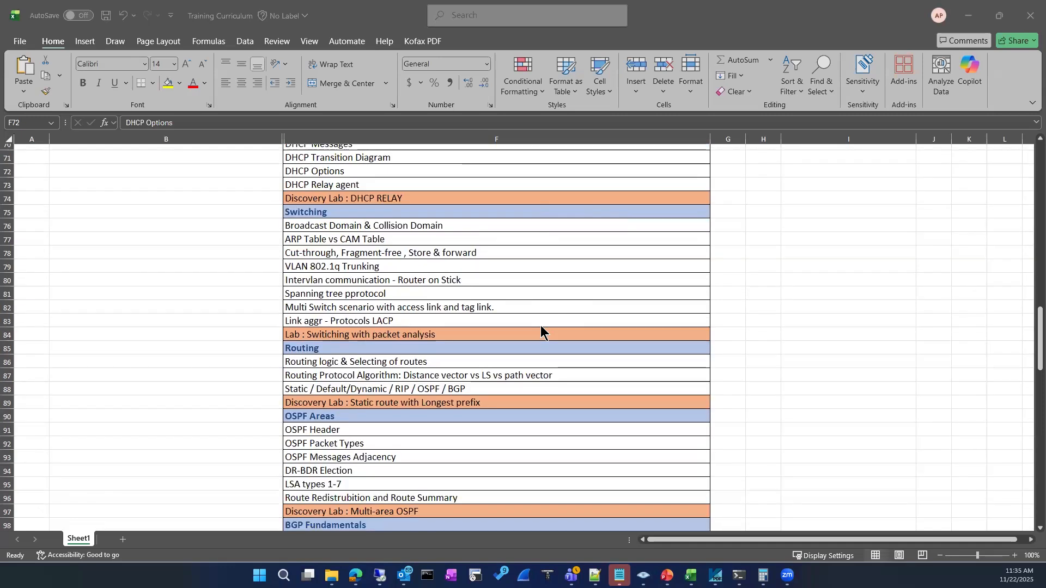
left_click(405, 321)
left_click(406, 321)
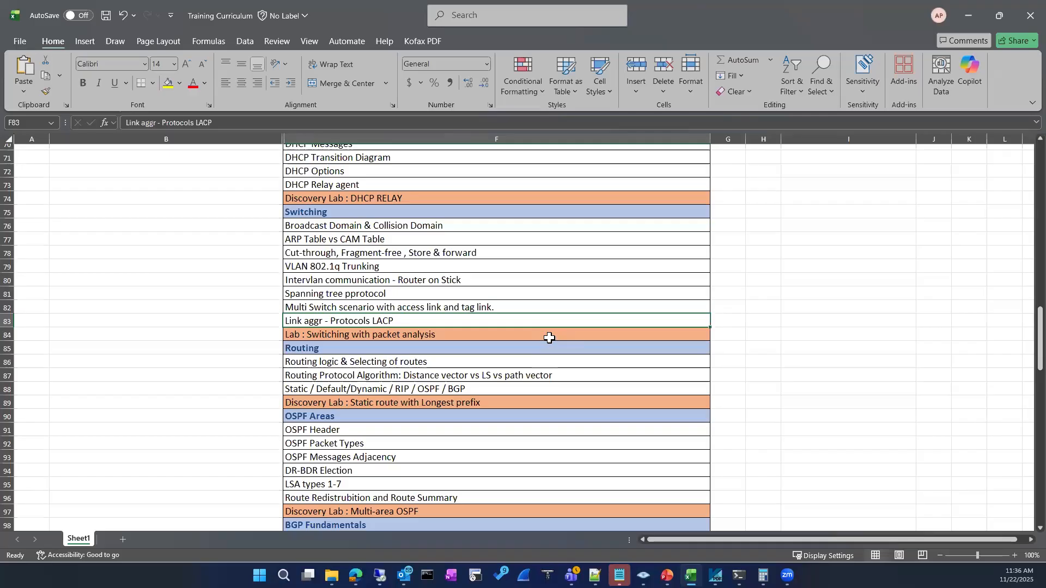
scroll(550, 337, "down", 2)
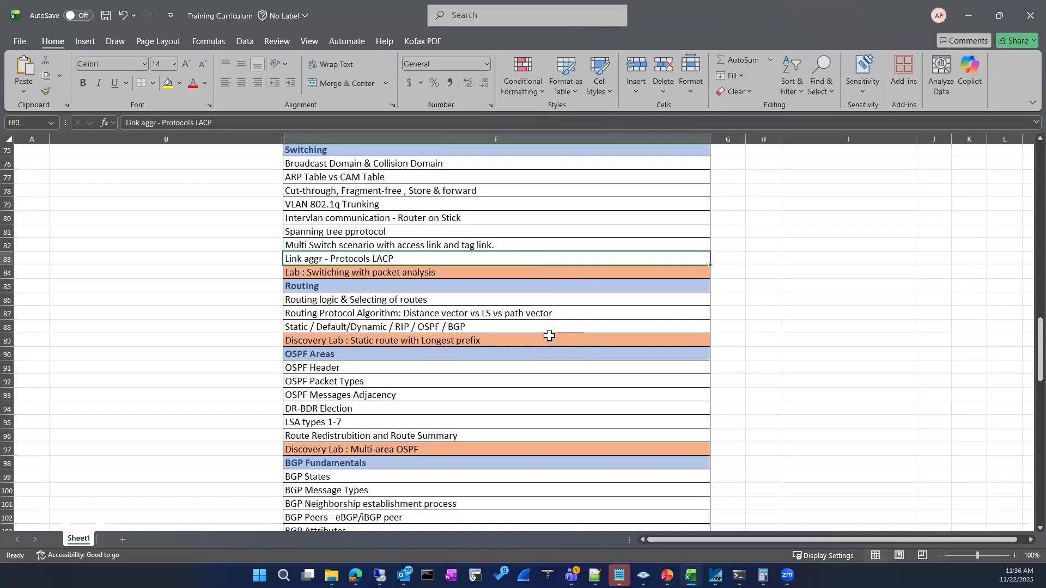
scroll(544, 310, "down", 1)
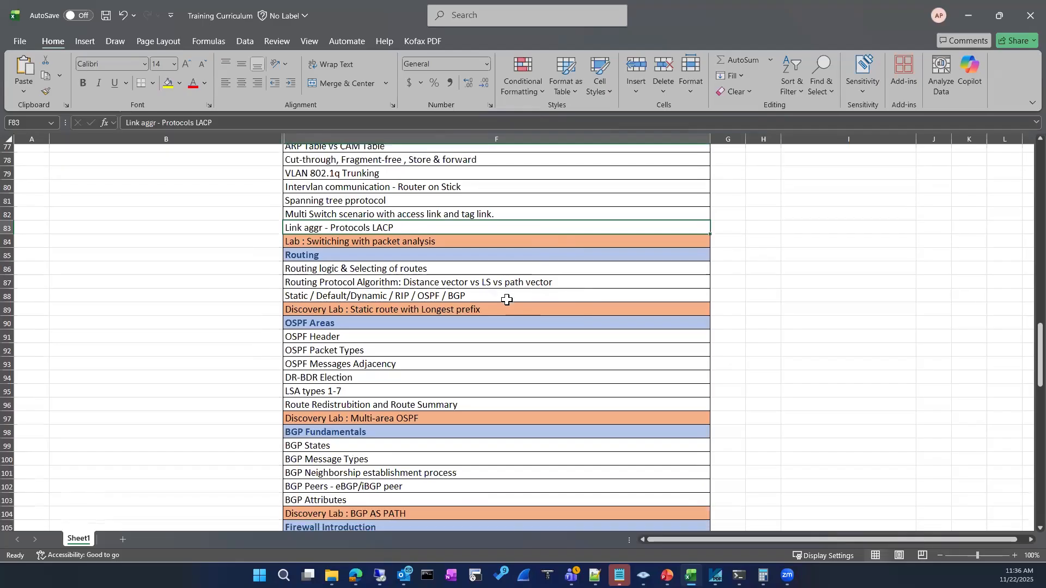
scroll(501, 301, "down", 2)
scroll(496, 303, "up", 1)
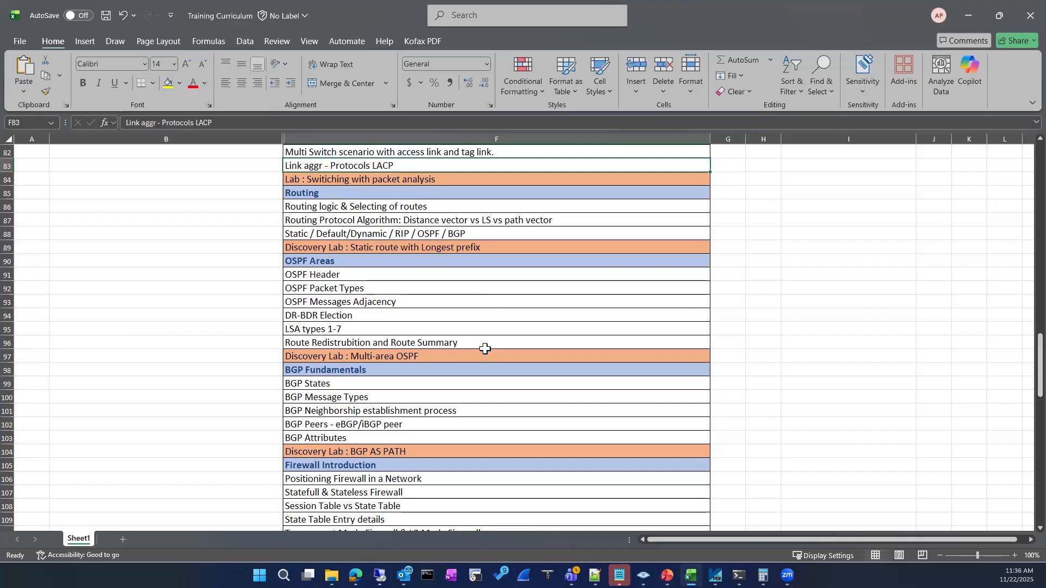
Examine the OSPF Areas and BGP Fundamentals topics, ending on the Firewall Introduction heading.
scroll(483, 352, "down", 5)
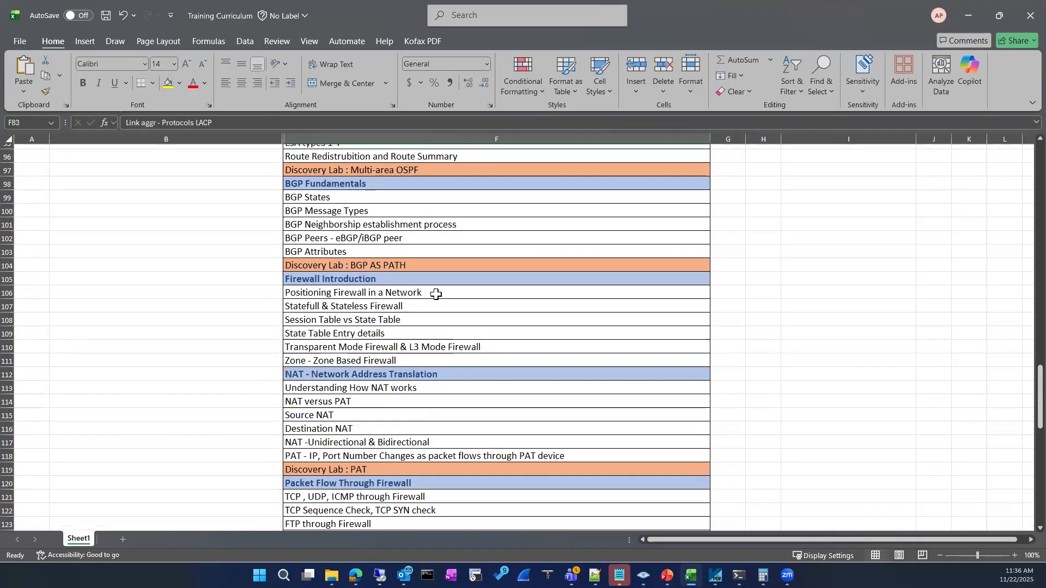
scroll(433, 297, "up", 3)
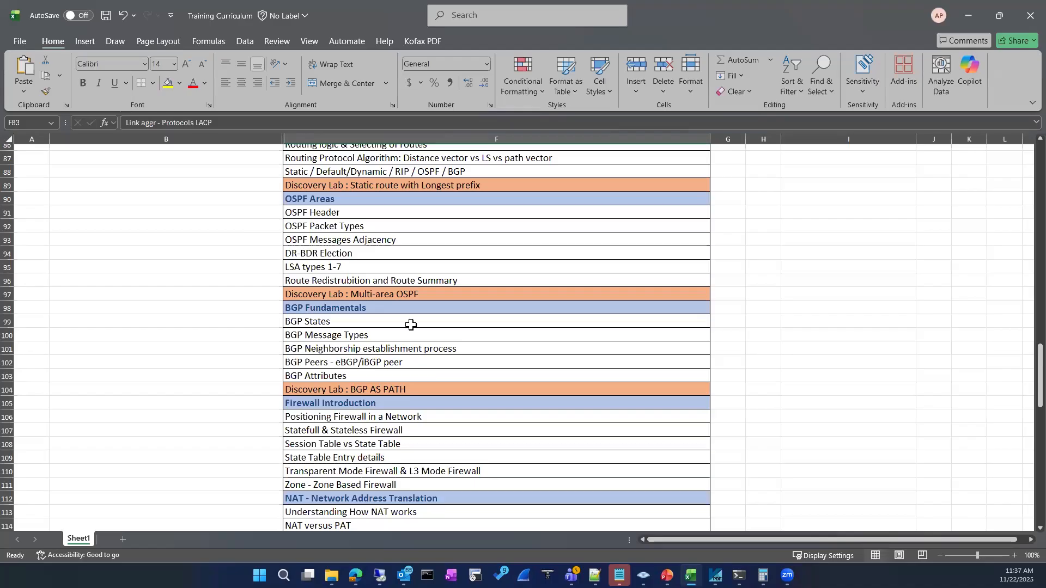
scroll(413, 355, "down", 2)
scroll(413, 354, "down", 2)
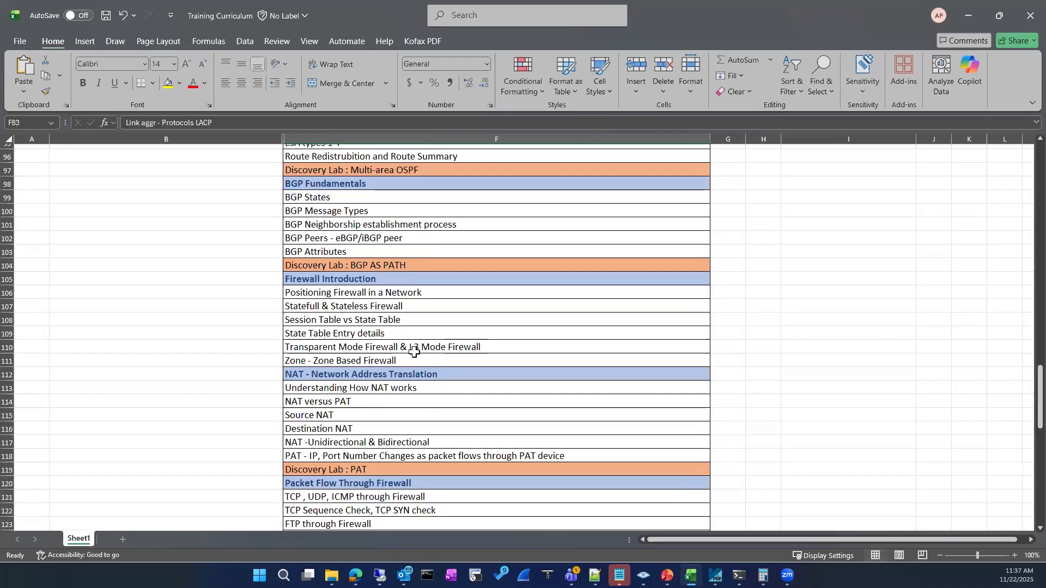
scroll(414, 351, "down", 3)
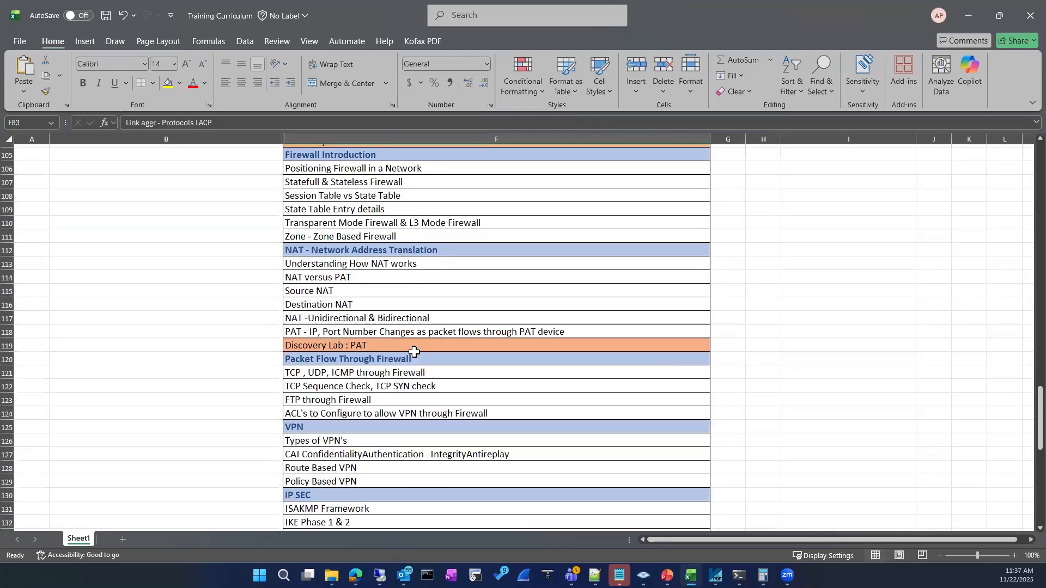
scroll(414, 351, "up", 2)
left_click(402, 217)
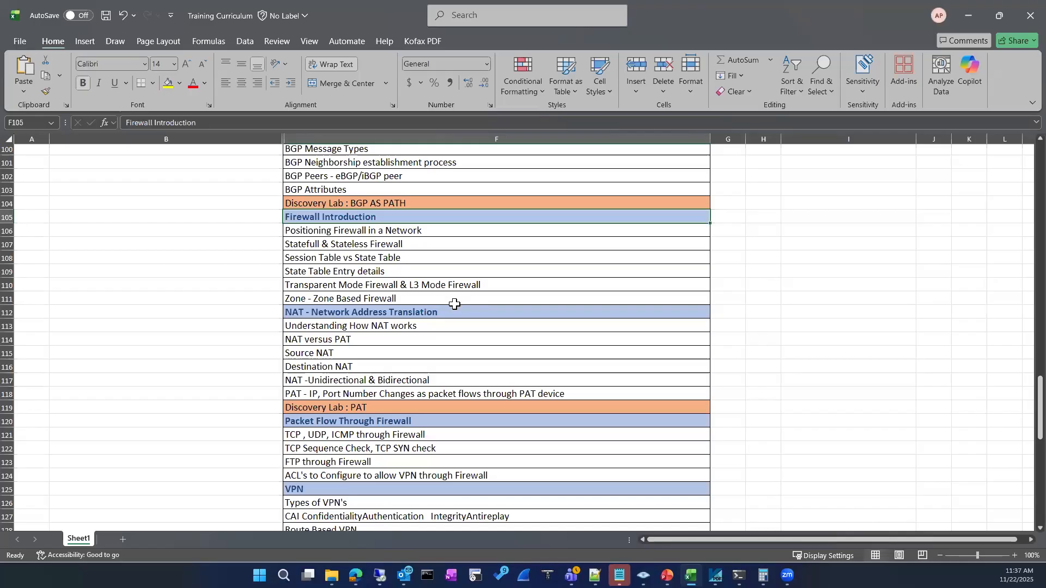
Go through the Network Address Translation topics, highlighting the source NAT, unidirectional and bidirectional NAT, and PAT entries.
scroll(455, 304, "down", 2)
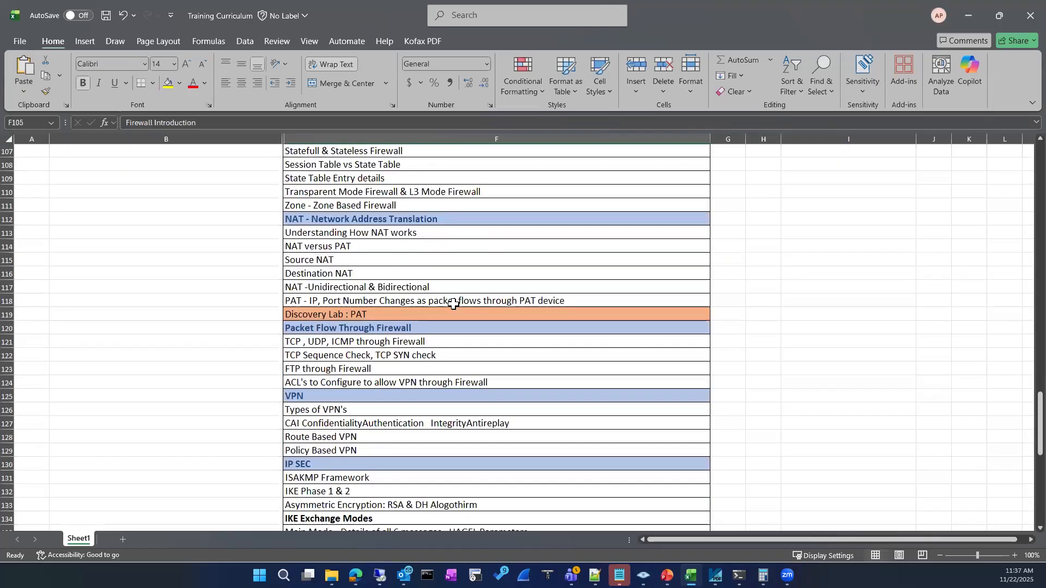
scroll(453, 304, "up", 4)
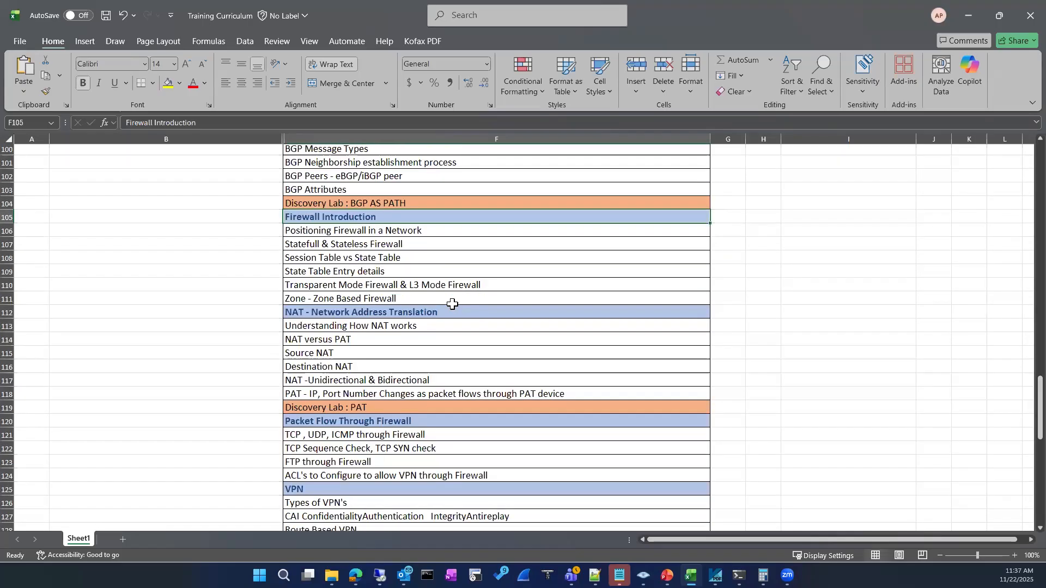
scroll(451, 302, "down", 2)
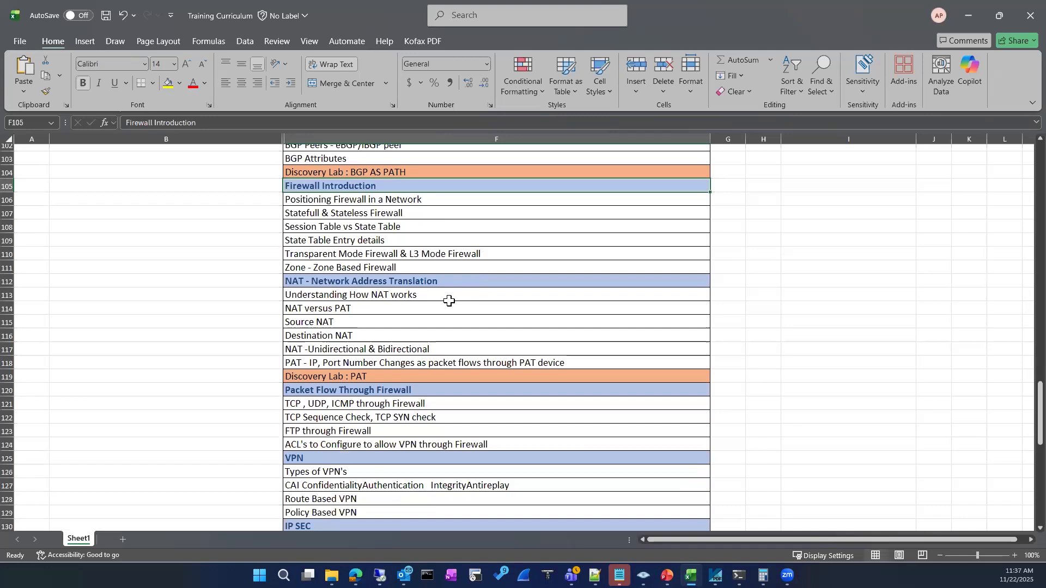
scroll(449, 301, "down", 2)
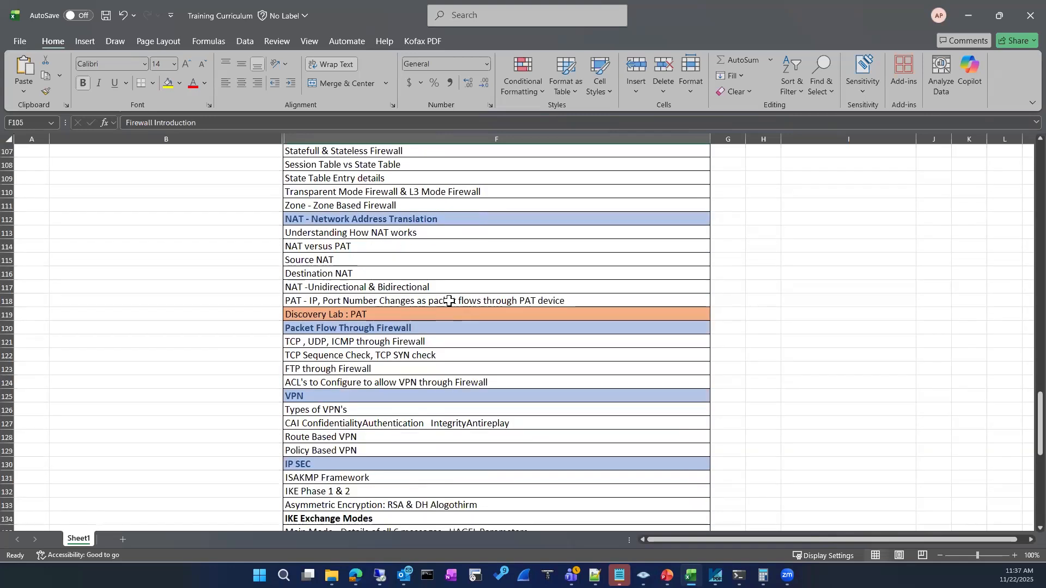
left_click(408, 259)
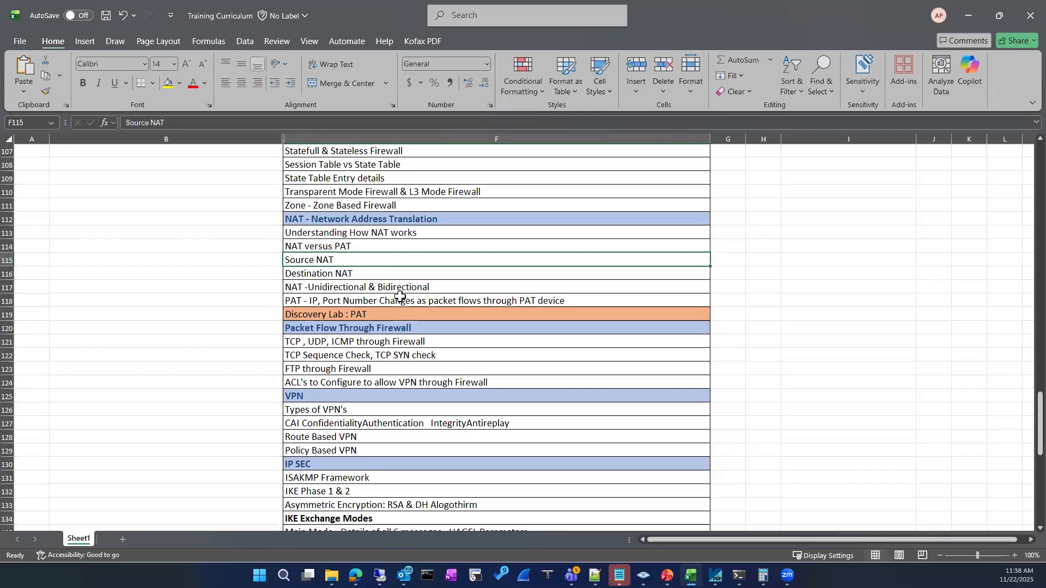
left_click(420, 288)
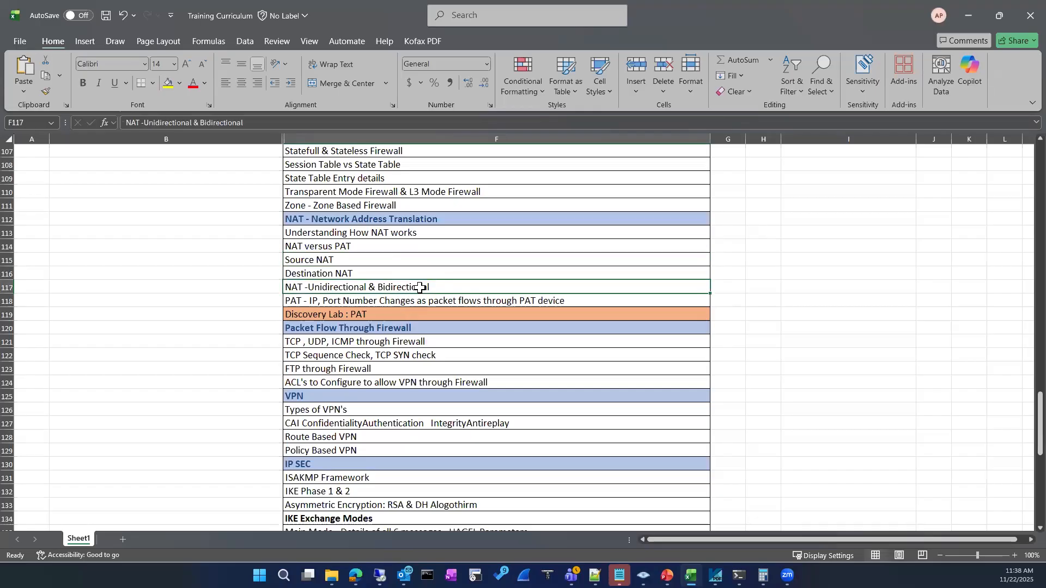
left_click(414, 303)
Go through the Packet Flow Through Firewall topics one by one, from TCP, UDP, ICMP to the VPN ACLs, leaving the cell contents in place.
scroll(414, 304, "down", 1)
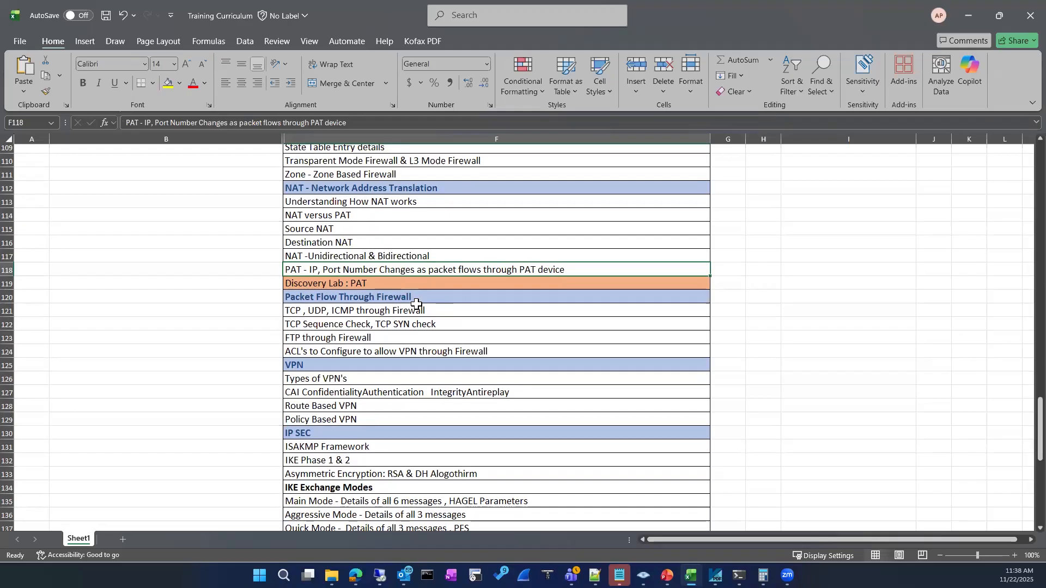
scroll(415, 305, "down", 2)
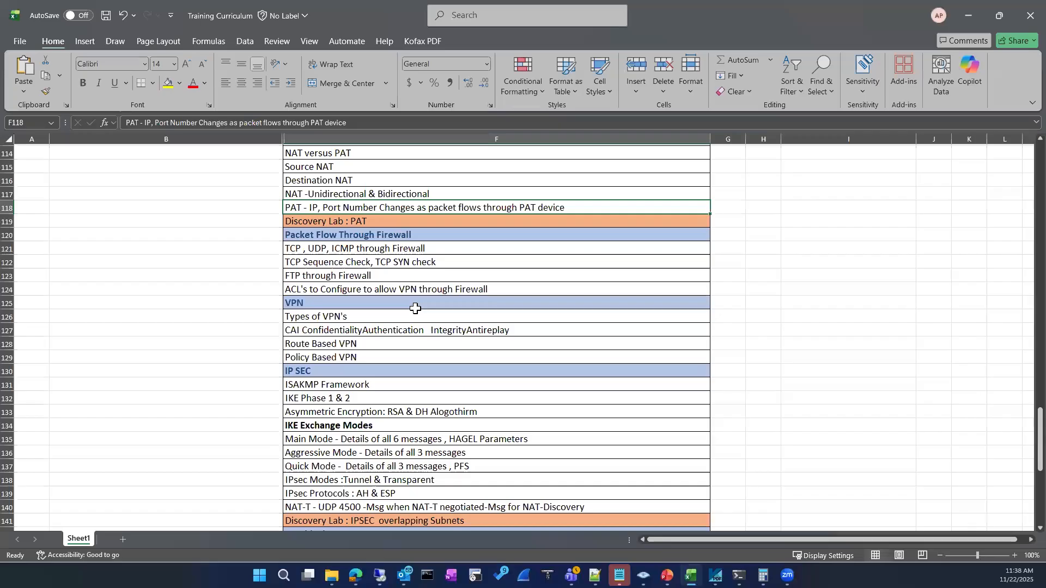
left_click(430, 247)
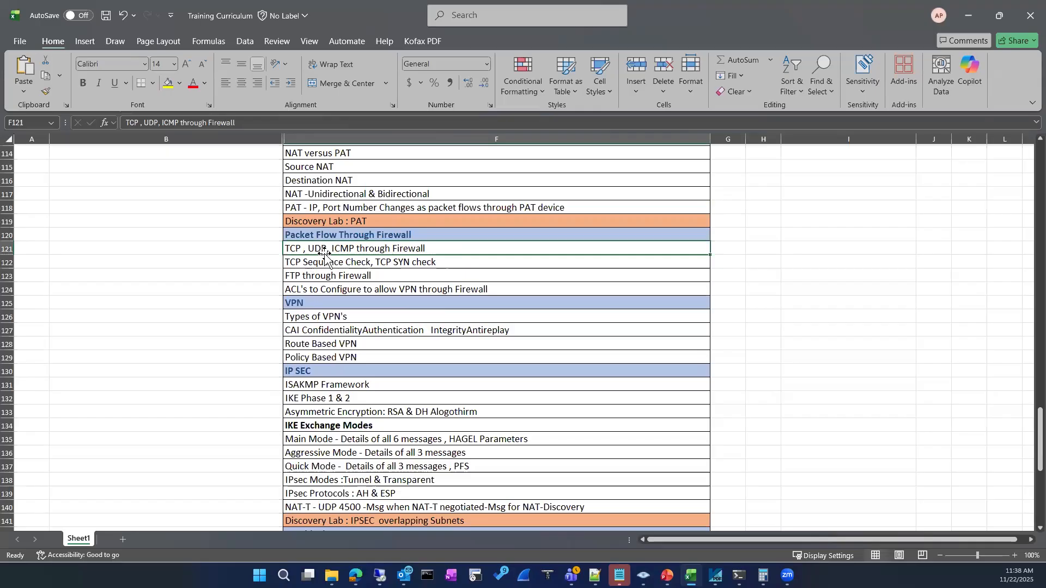
mouse_move(333, 257)
left_mouse_down()
mouse_move(334, 291)
mouse_move(334, 270)
left_mouse_up()
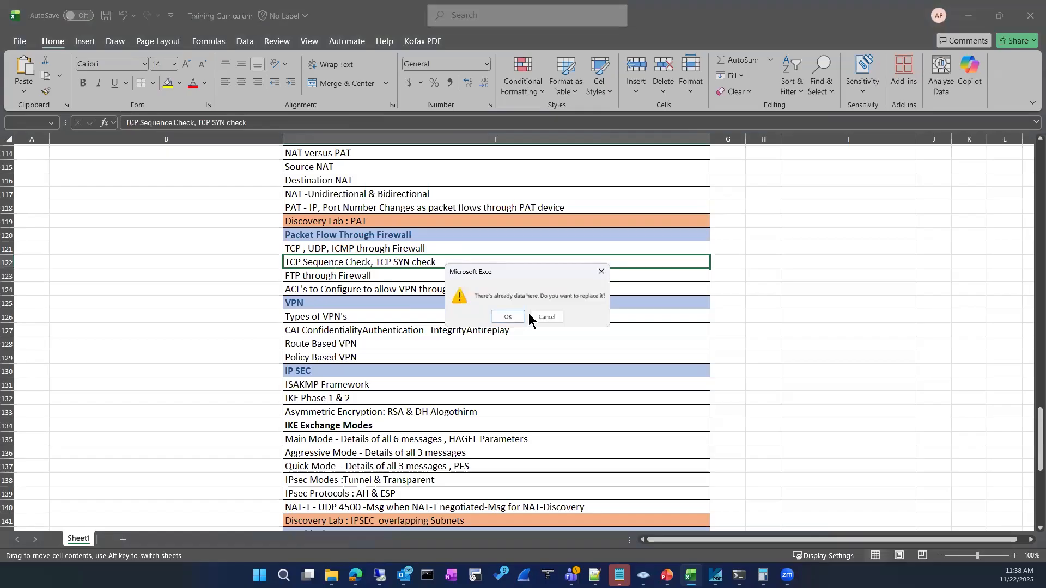
left_click(602, 271)
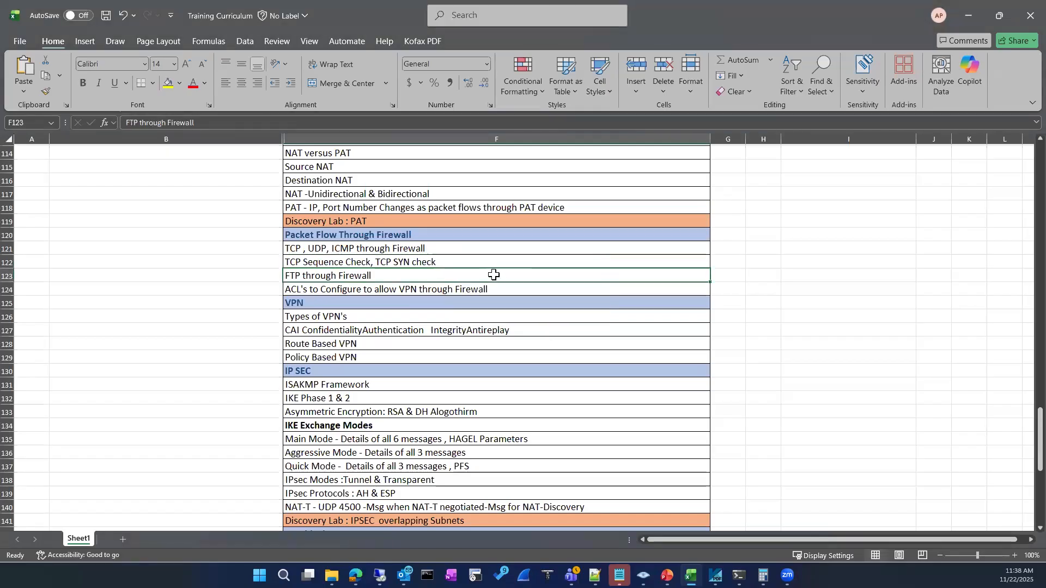
left_click(485, 260)
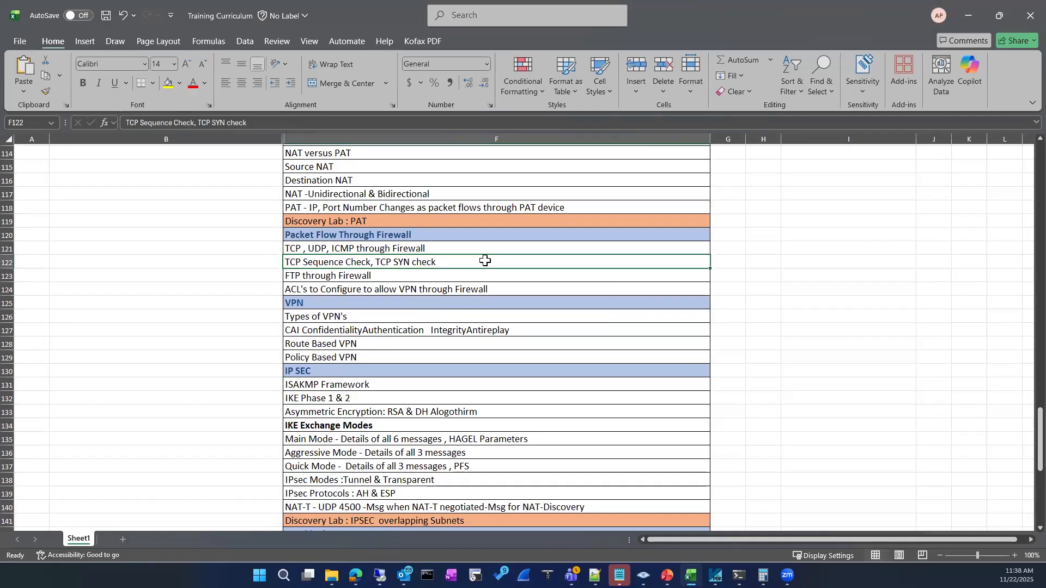
left_click(458, 278)
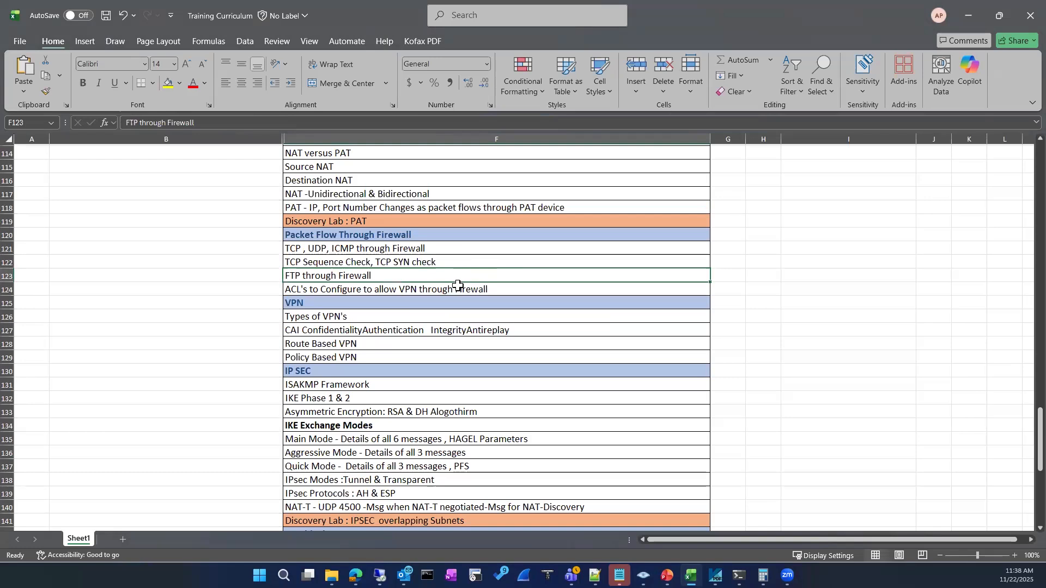
left_click(450, 292)
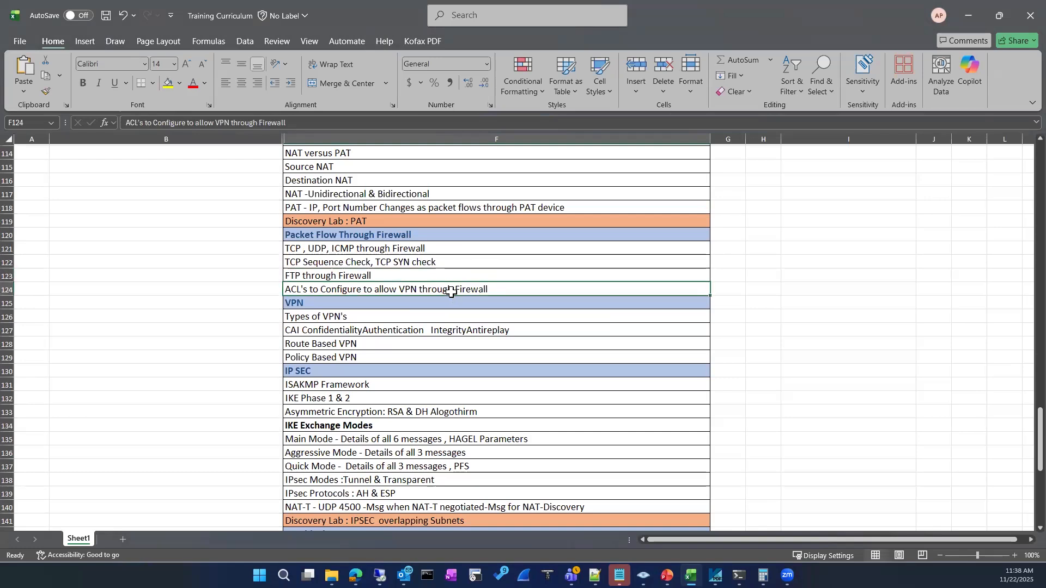
Review the VPN topics, highlighting the Route Based VPN and Policy Based VPN entries.
scroll(451, 292, "down", 1)
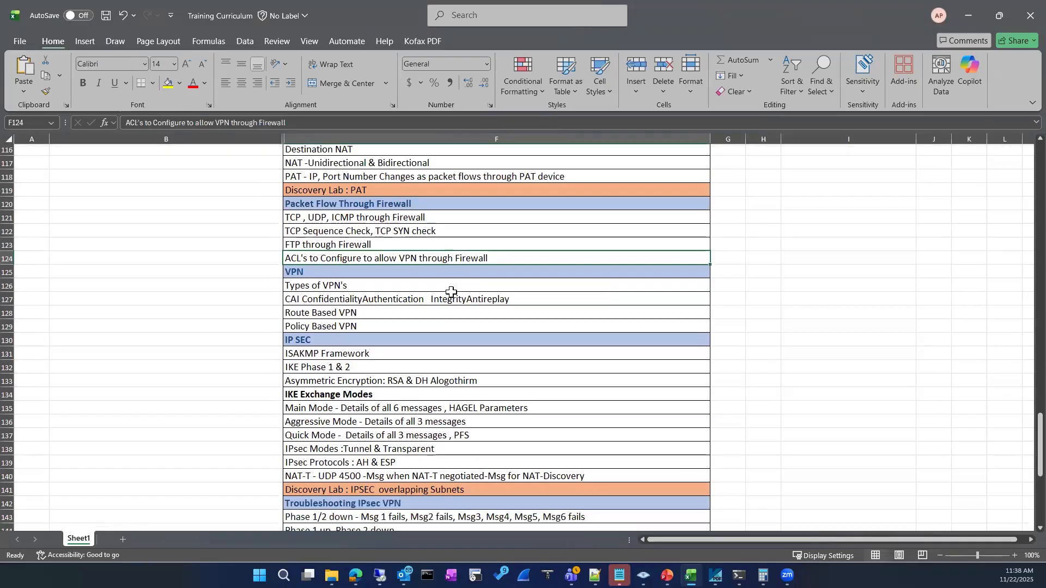
scroll(450, 292, "down", 1)
left_click(378, 287)
left_click(377, 296)
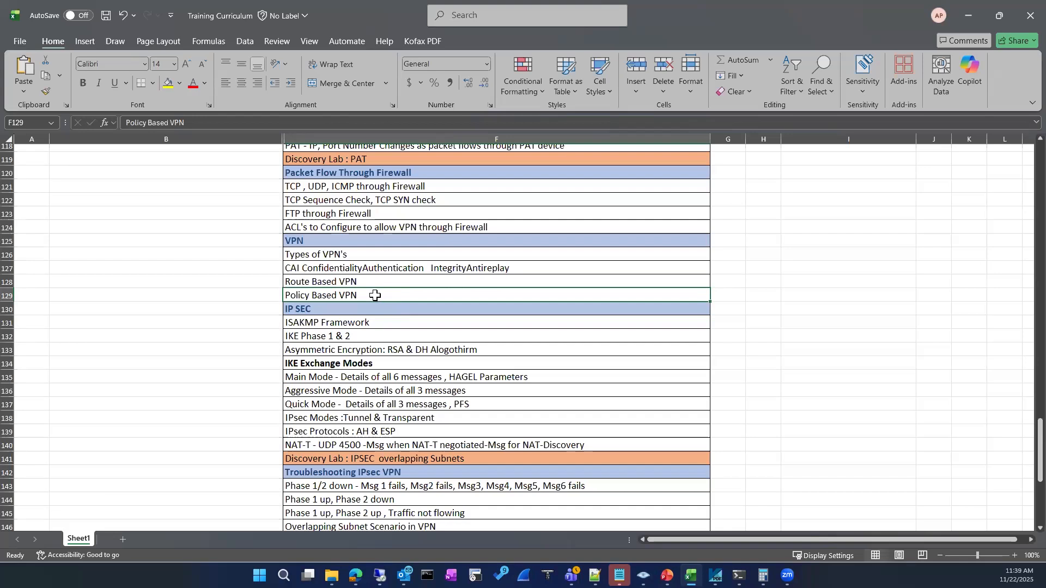
Go through the IP SEC topics, from ISAKMP Framework and asymmetric encryption through the IKE exchange modes to the IPsec modes.
scroll(409, 270, "down", 2)
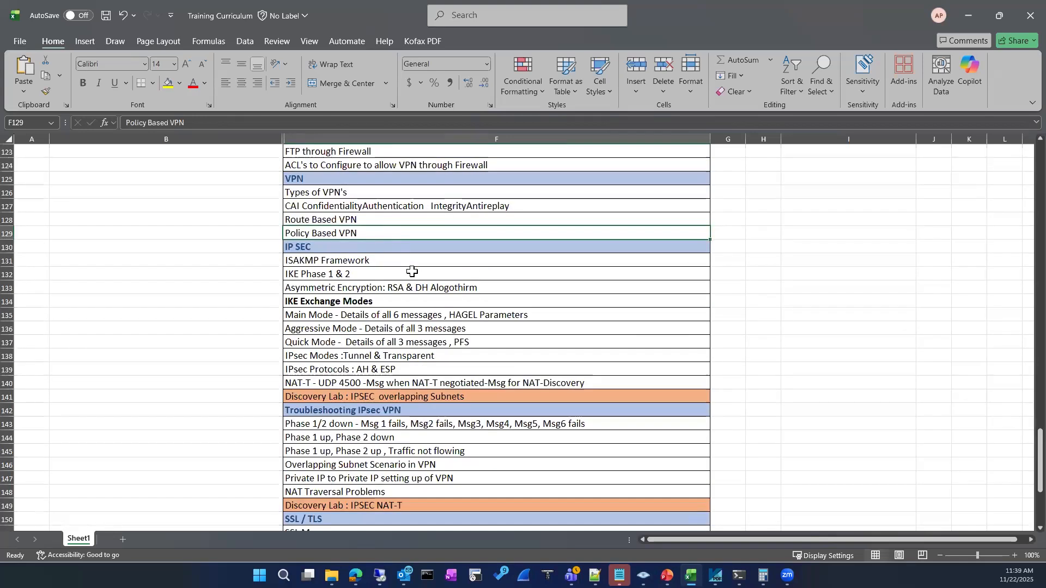
left_click(369, 262)
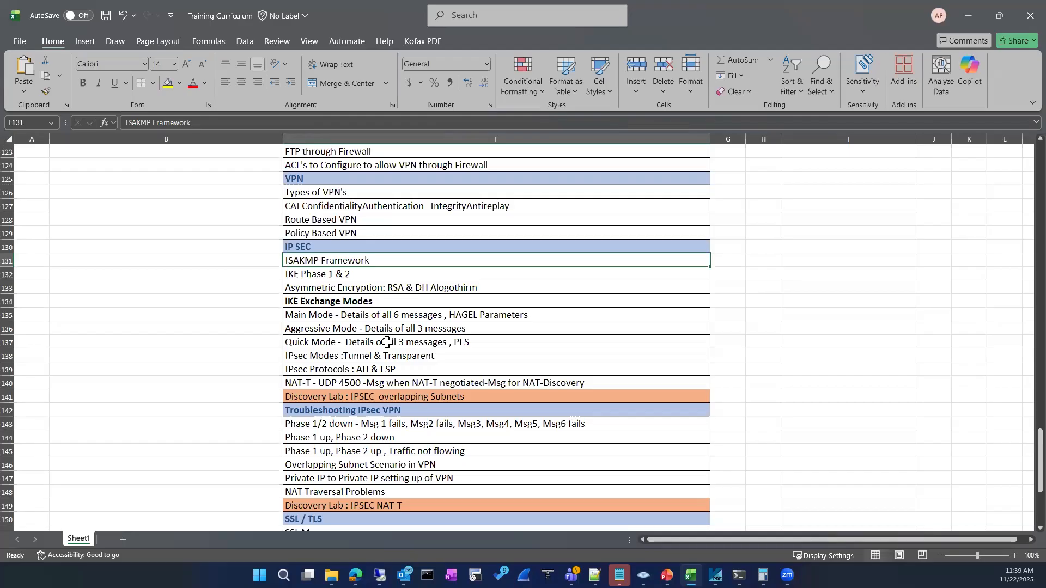
left_click(474, 287)
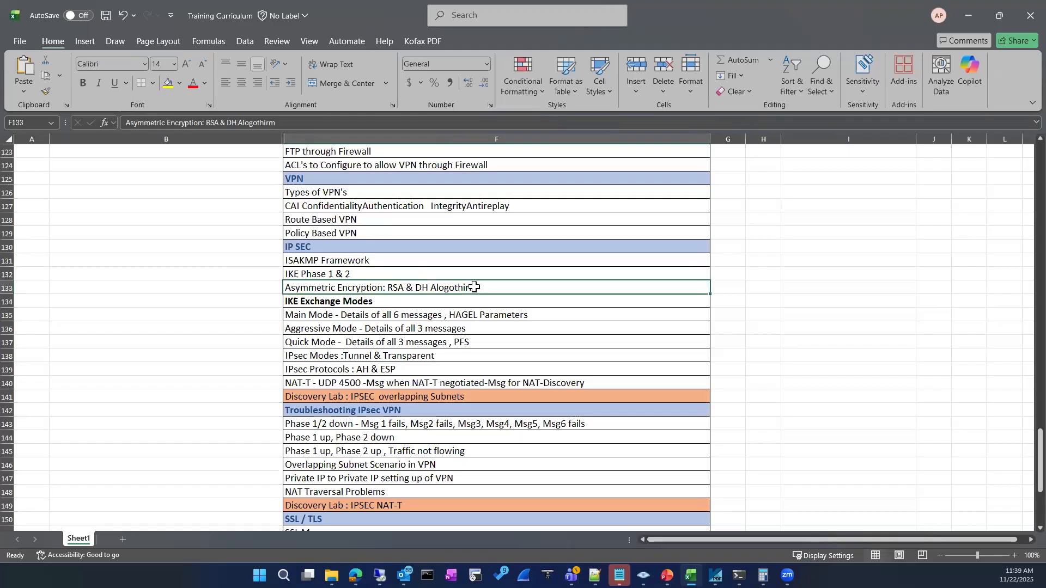
left_click(441, 315)
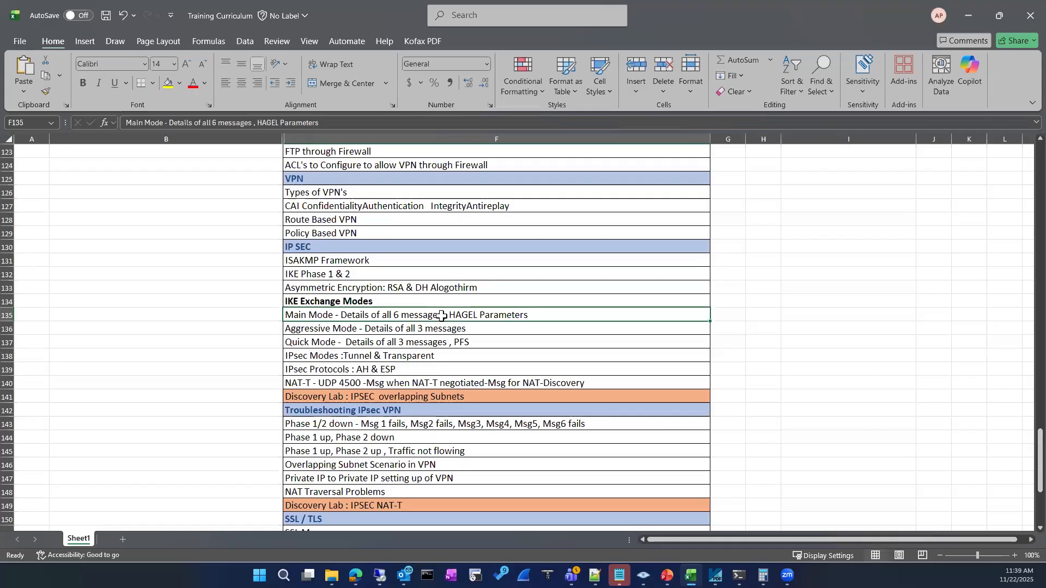
left_click(406, 338)
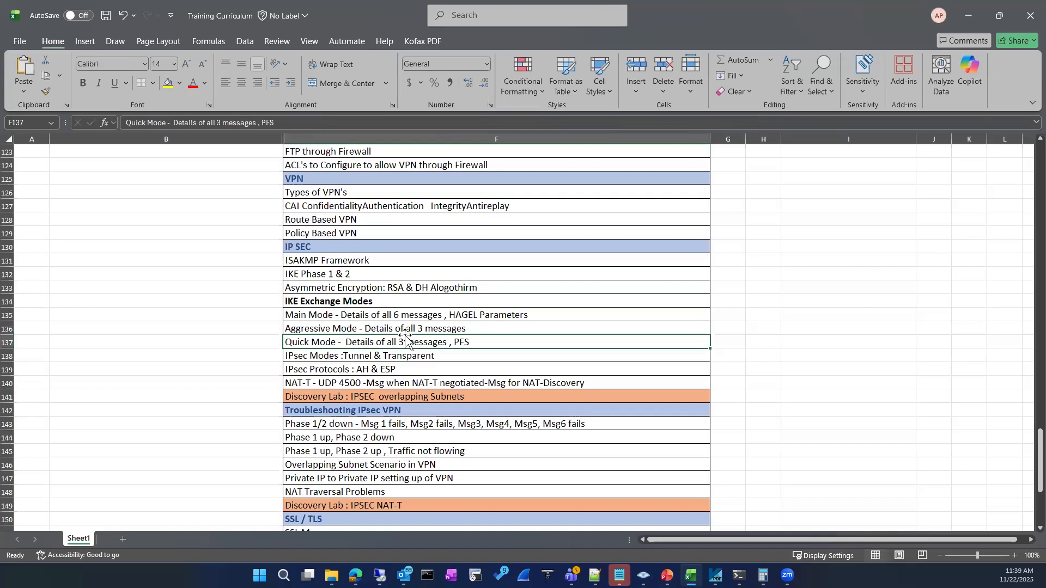
left_click(400, 317)
left_click(396, 331)
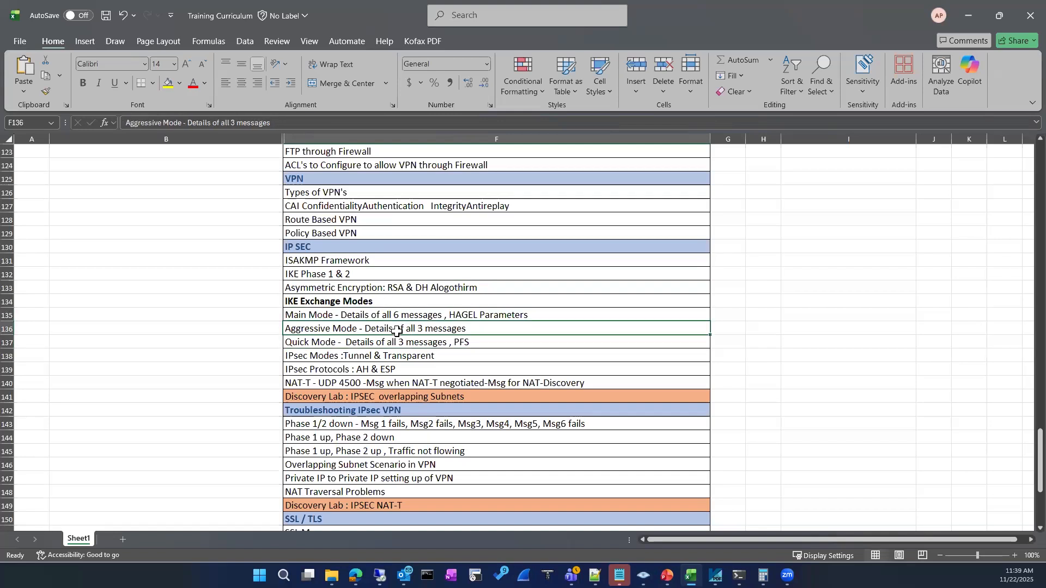
left_click(369, 346)
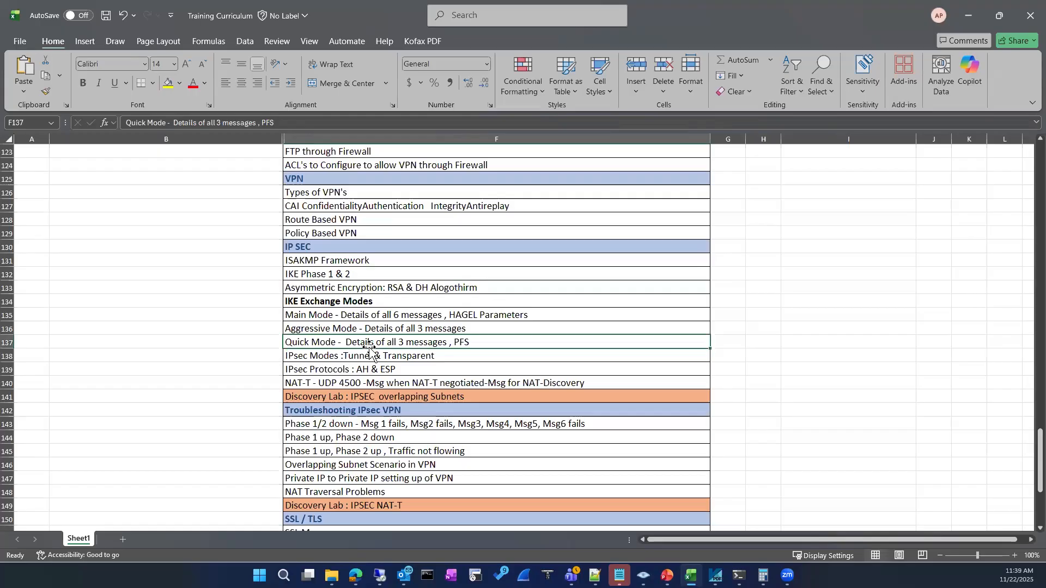
left_click(311, 355)
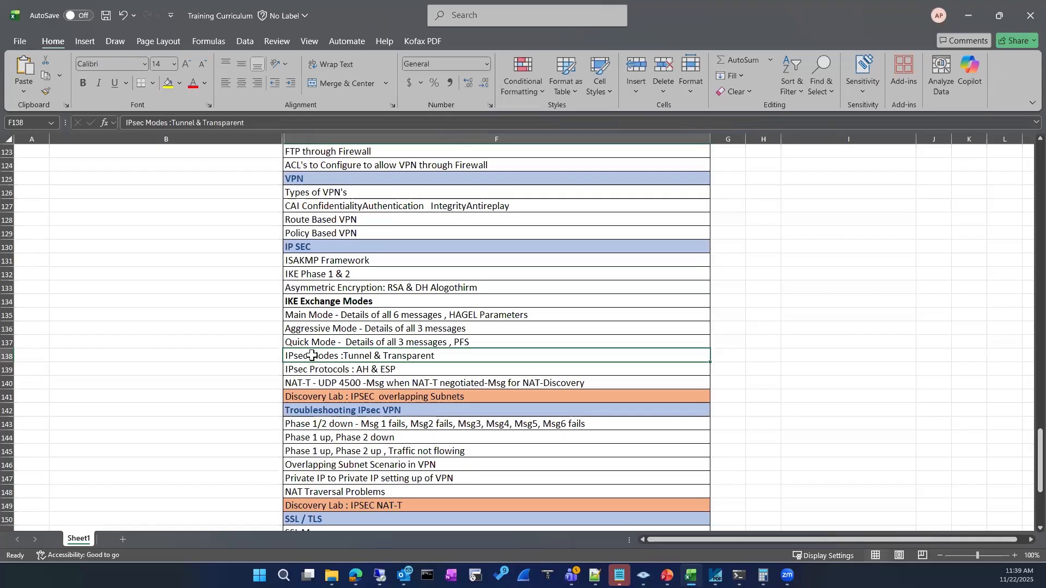
Go through the remaining IP SEC topics: IPsec Protocols AH & ESP, NAT-T, and the Discovery Lab on IPSEC overlapping subnets.
left_click(325, 371)
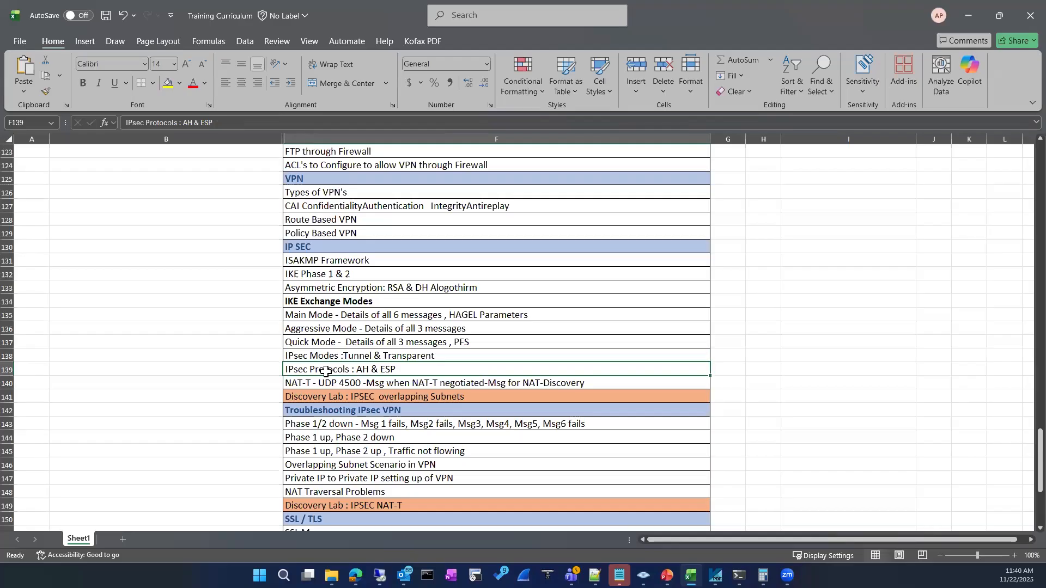
left_click(332, 386)
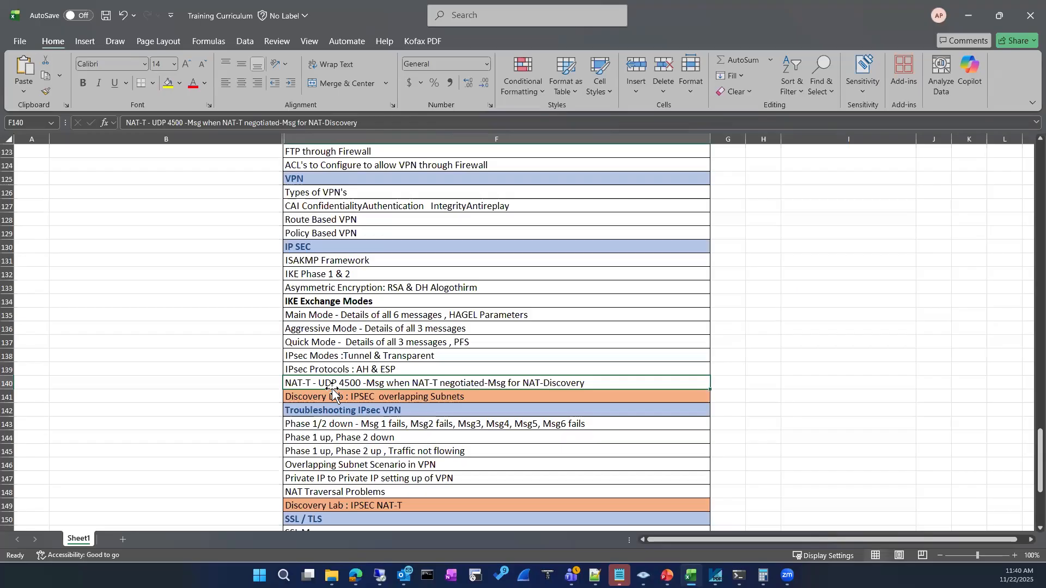
scroll(334, 390, "down", 1)
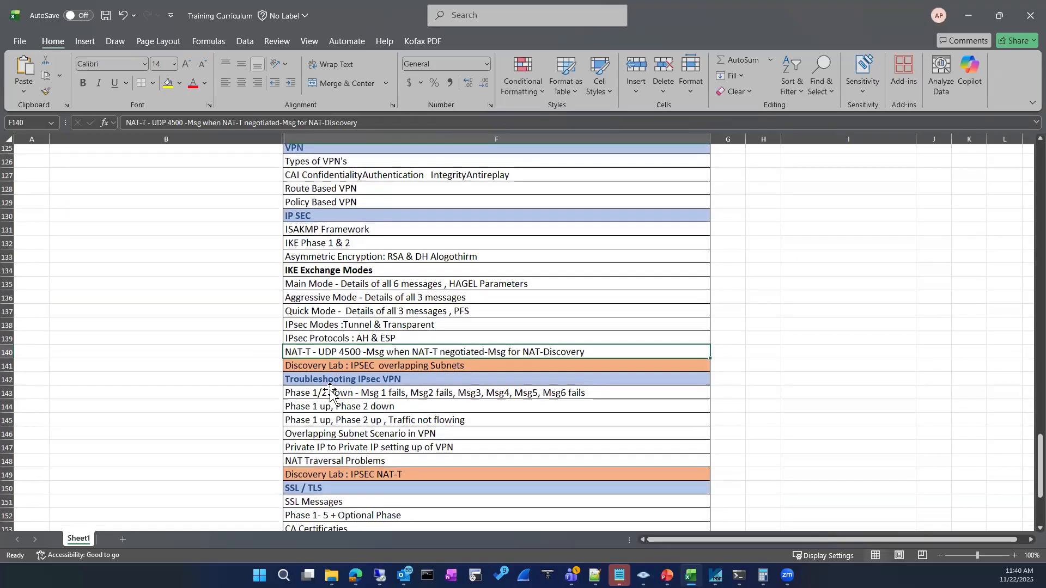
left_click(437, 363)
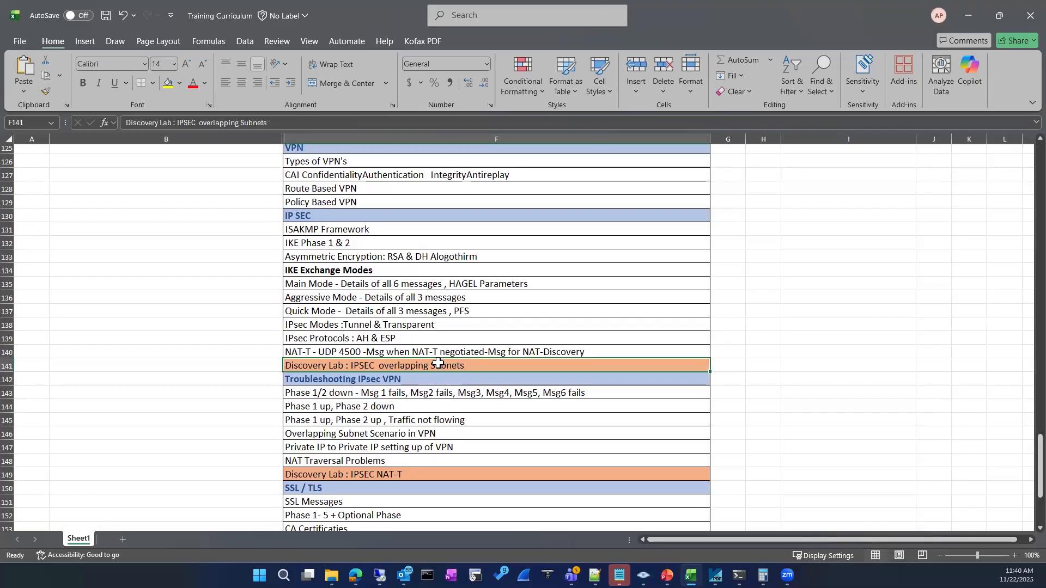
Go through the Troubleshooting IPsec VPN topics, from Phase 1/2 down to the overlapping subnet and private IP to private IP scenarios.
scroll(438, 363, "down", 2)
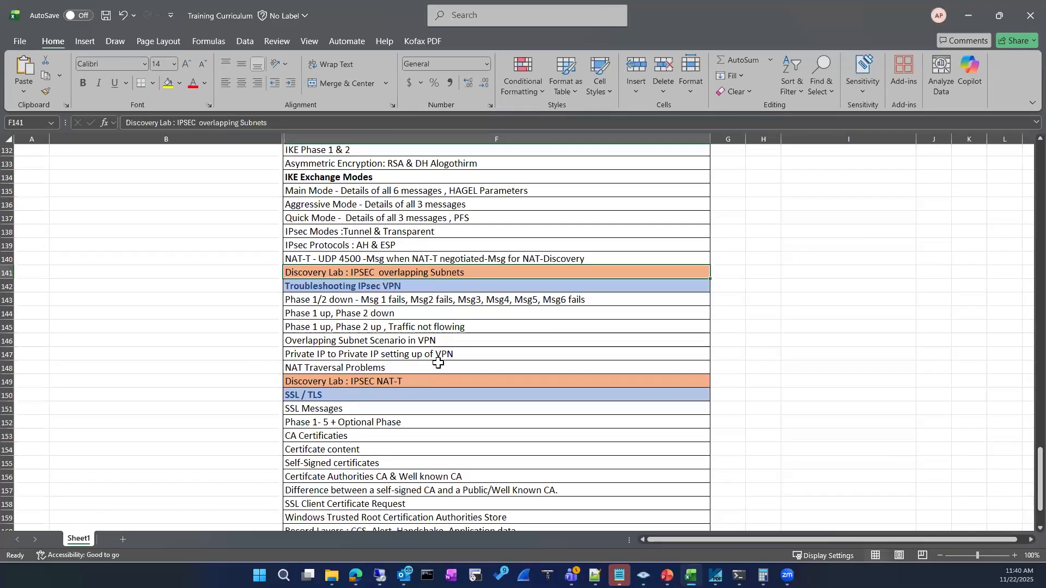
left_click(529, 301)
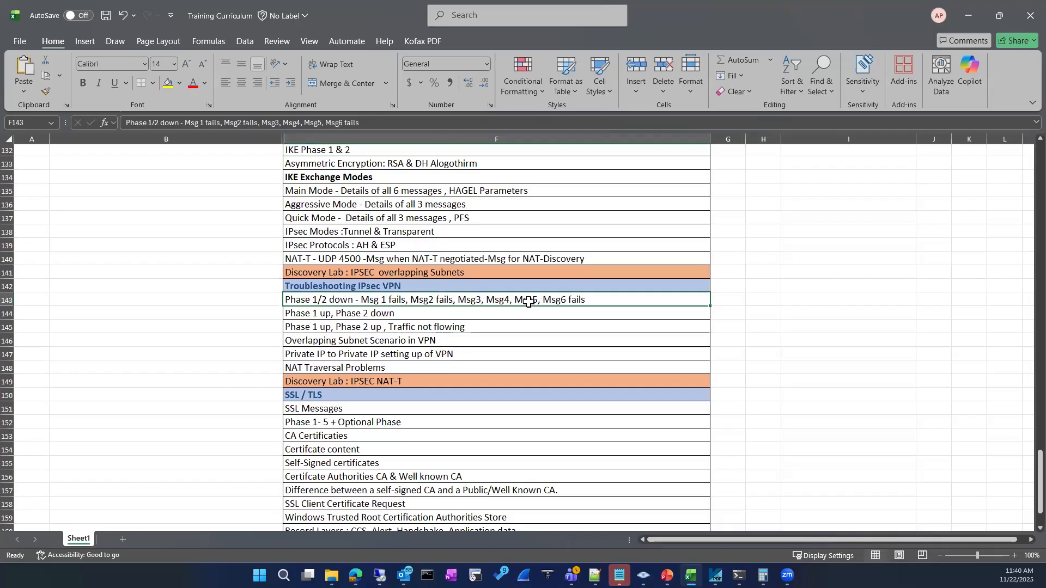
left_click(369, 345)
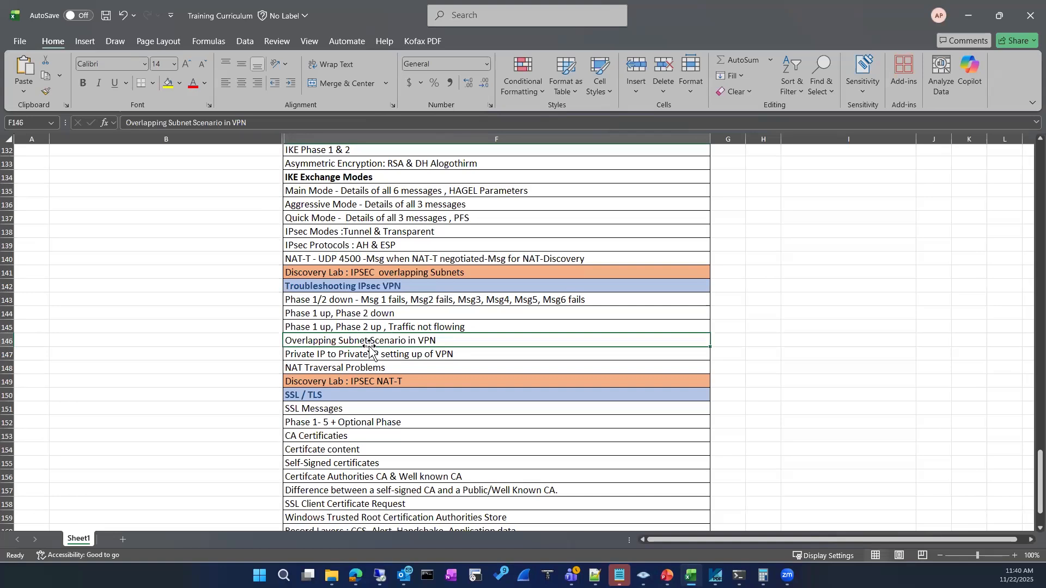
left_click(377, 355)
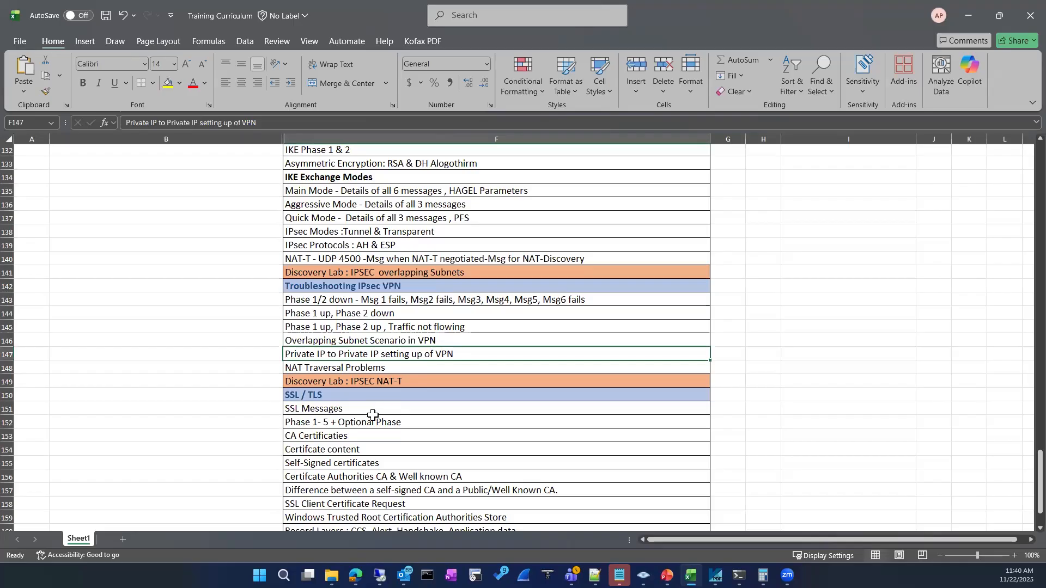
Highlight the whole SSL / TLS section, then go through its phase and certificate topics up to self-signed versus public CA.
scroll(470, 381, "down", 2)
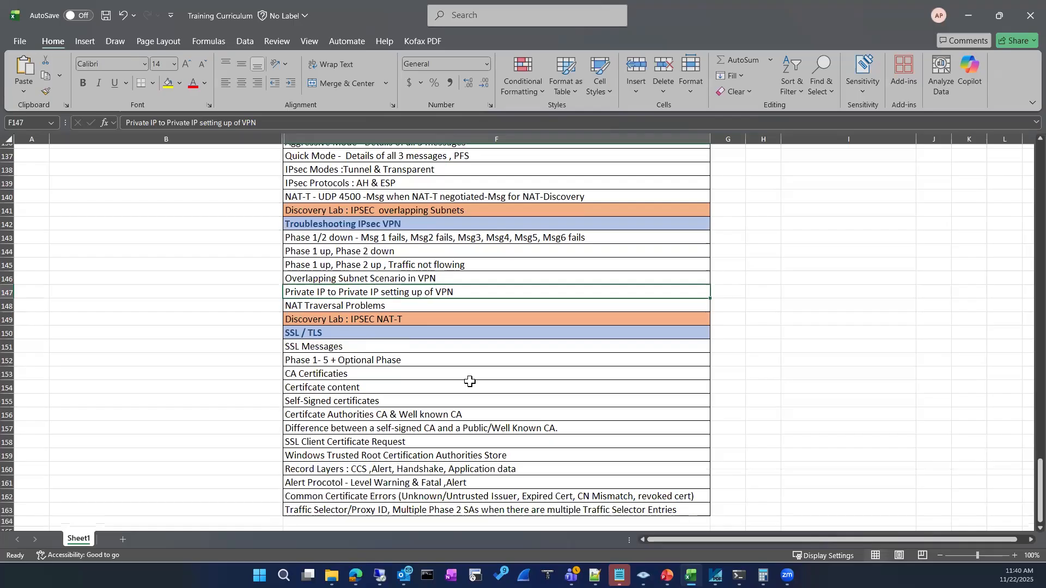
scroll(469, 382, "down", 2)
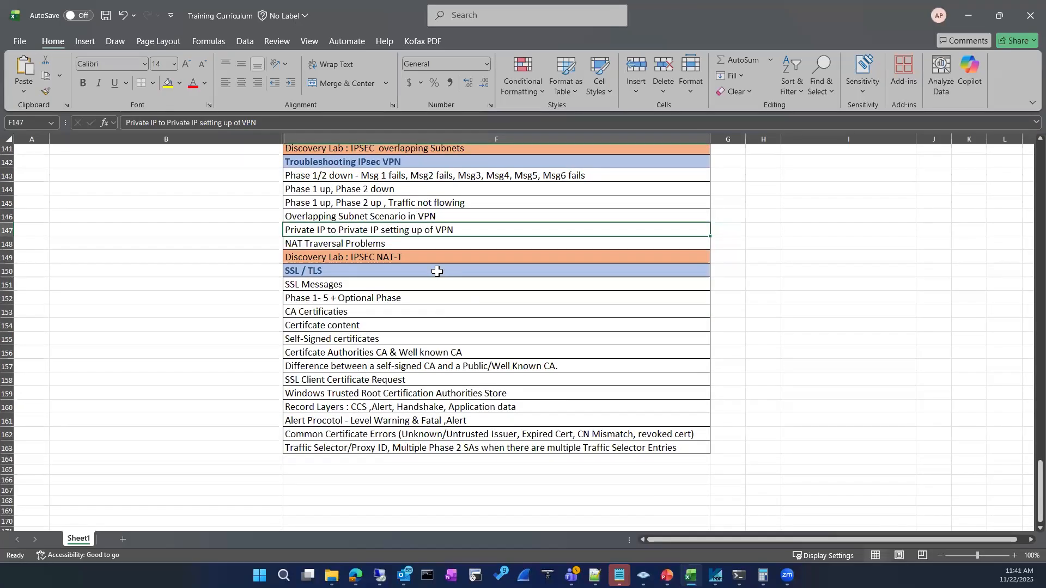
left_click_drag(433, 268, 428, 450)
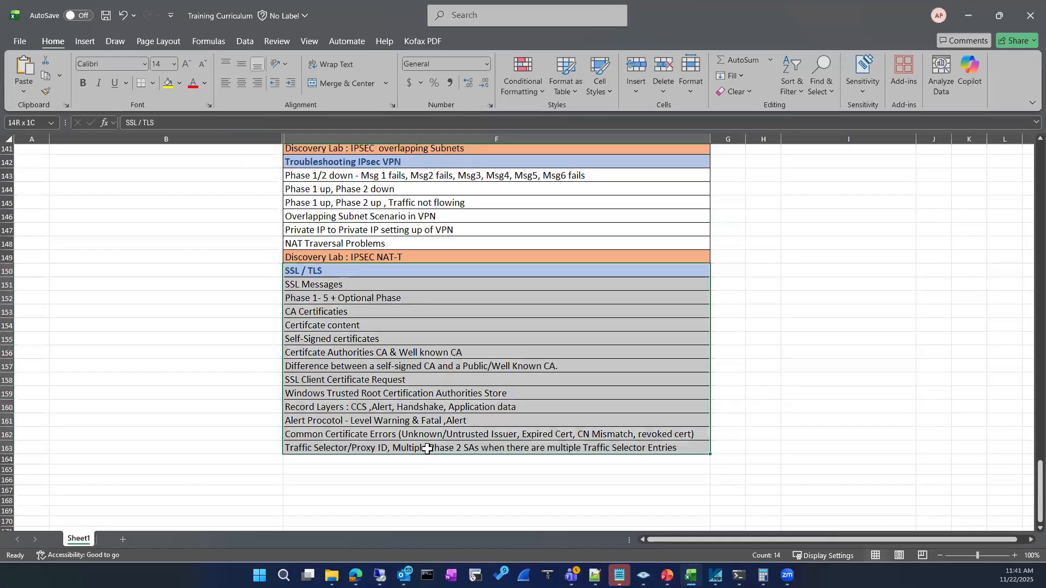
left_click(504, 337)
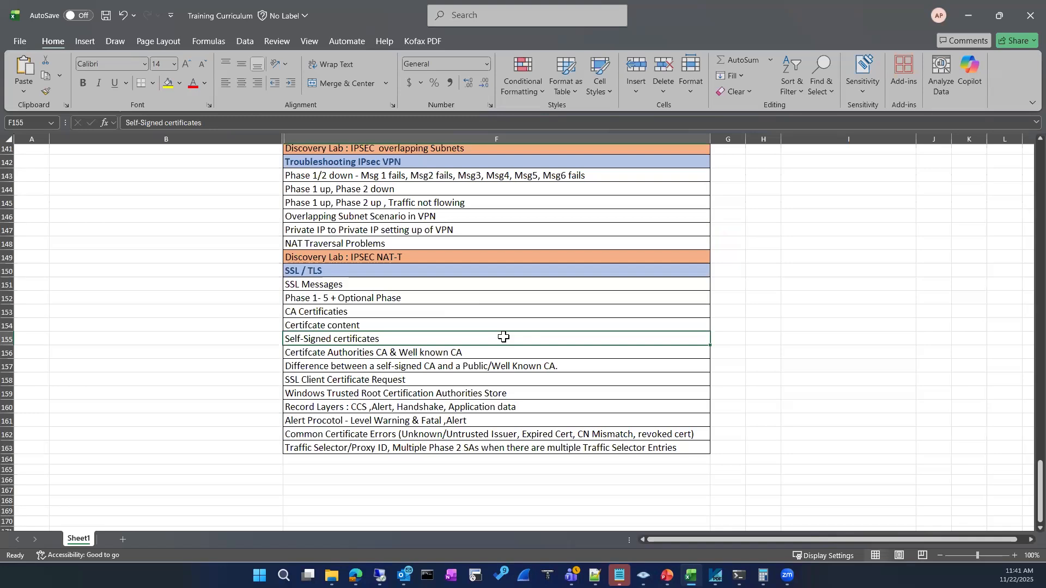
left_click(446, 297)
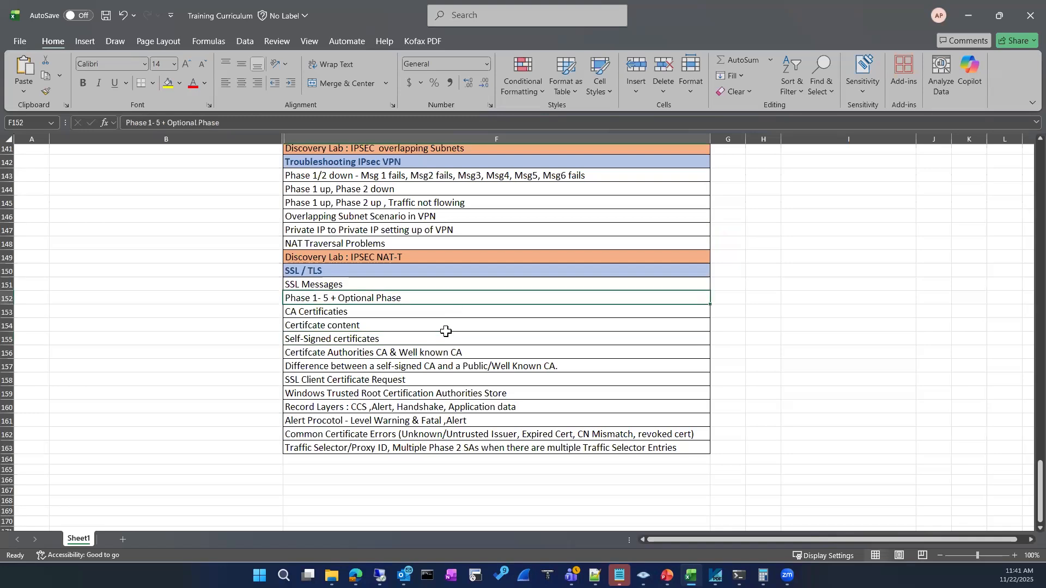
left_click(438, 365)
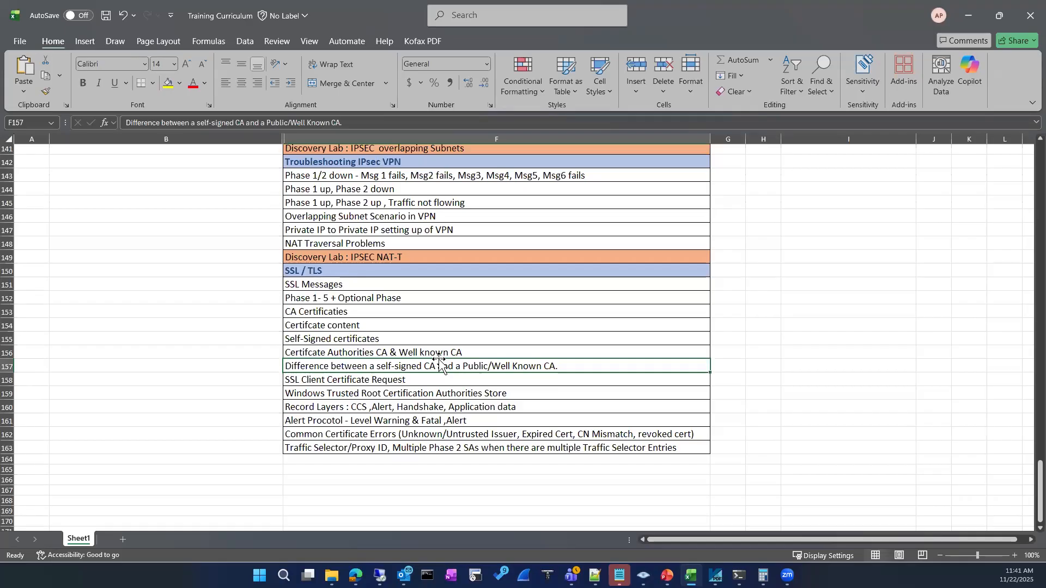
Go through the last SSL / TLS entries: Record Layers, Alert Protocol, Common Certificate Errors, and Traffic Selector/Proxy ID.
scroll(440, 364, "down", 1)
left_click(422, 377)
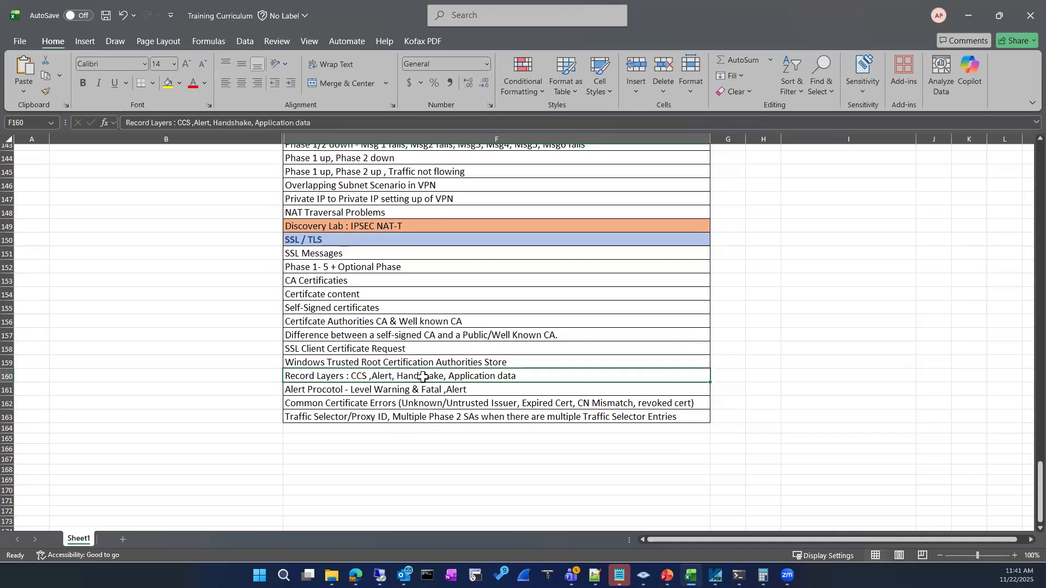
left_click(404, 389)
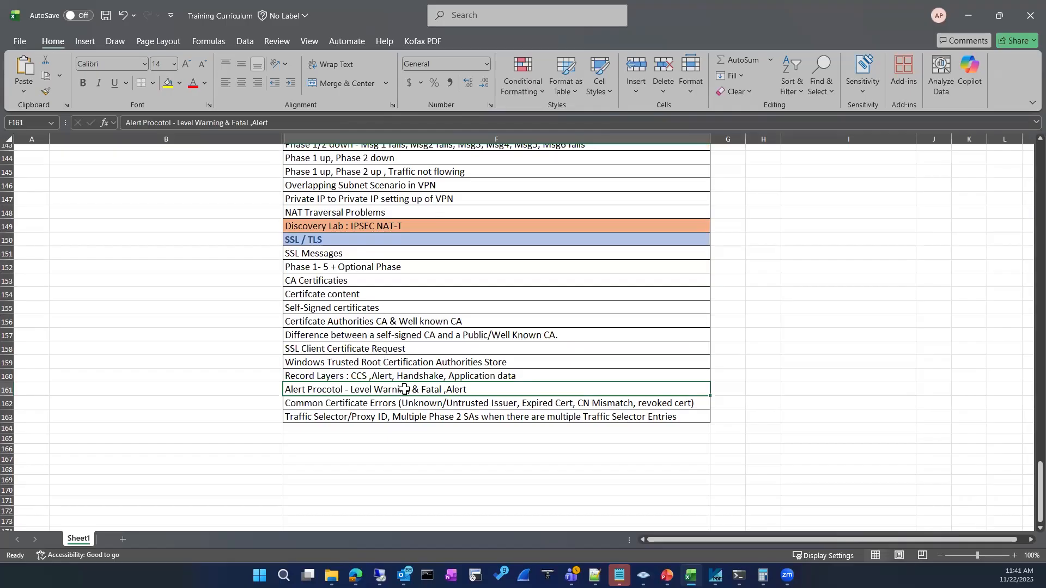
left_click(329, 402)
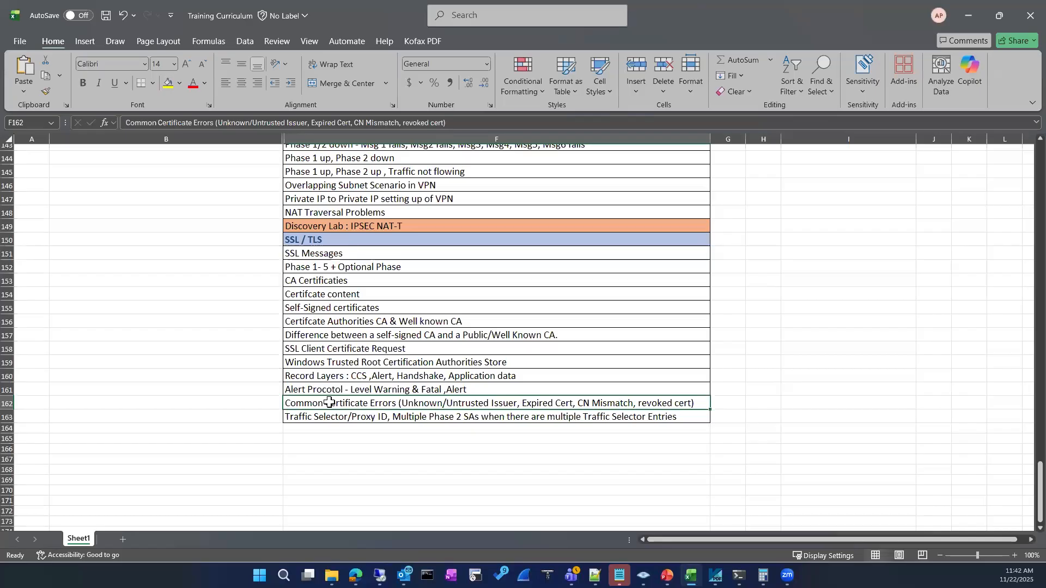
left_click(380, 416)
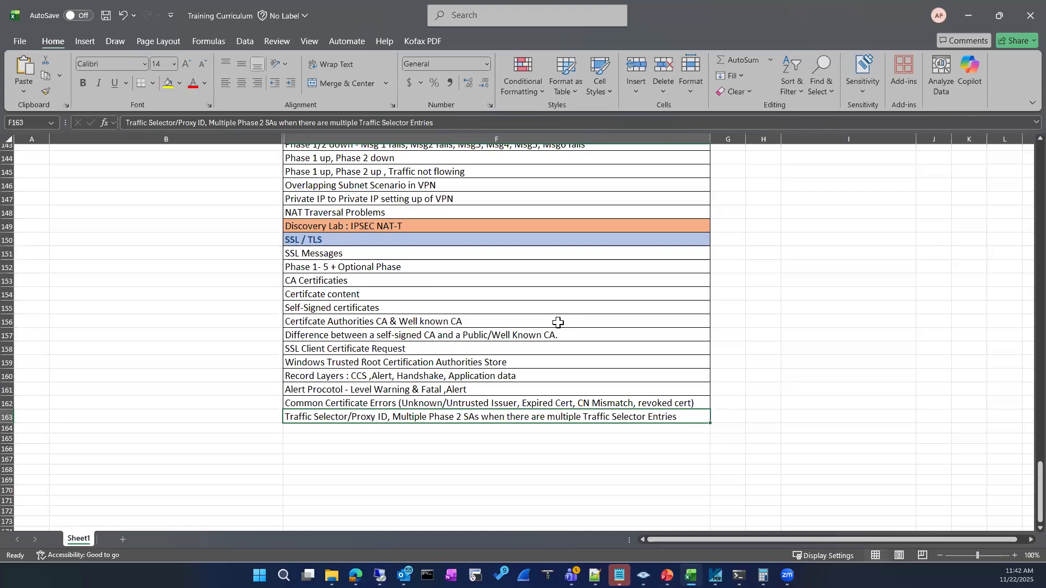
Return to the start of the curriculum and skim its sections from Basics of Networking through Switching, Routing and BGP Fundamentals.
scroll(545, 347, "up", 20)
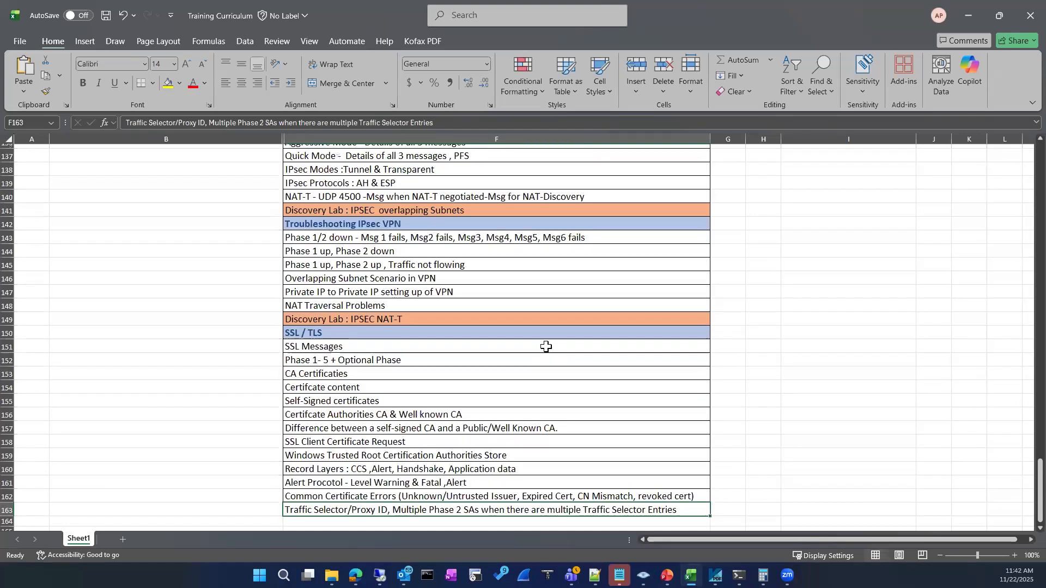
scroll(546, 347, "up", 20)
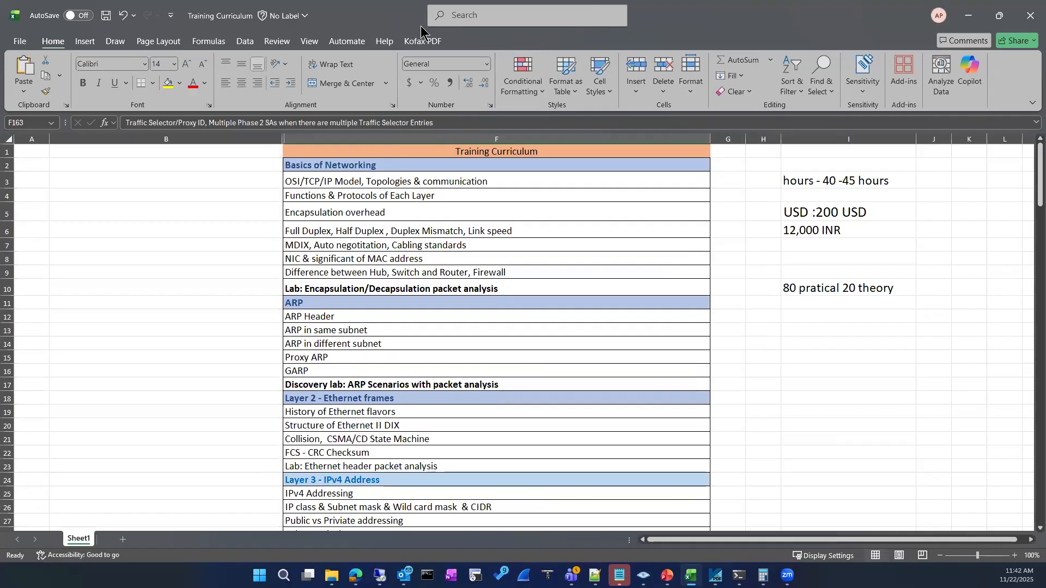
left_click(414, 327)
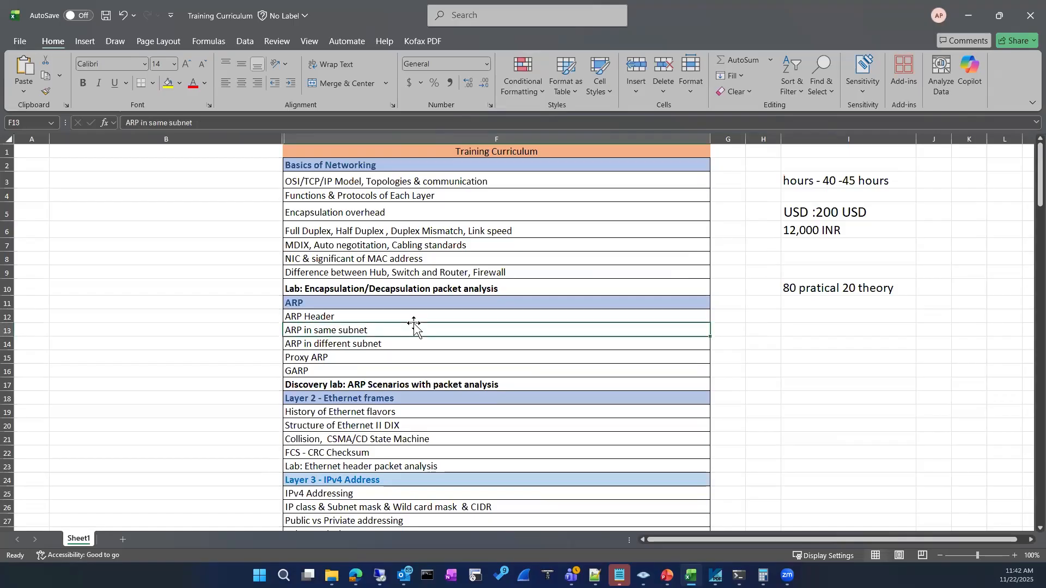
scroll(415, 327, "down", 14)
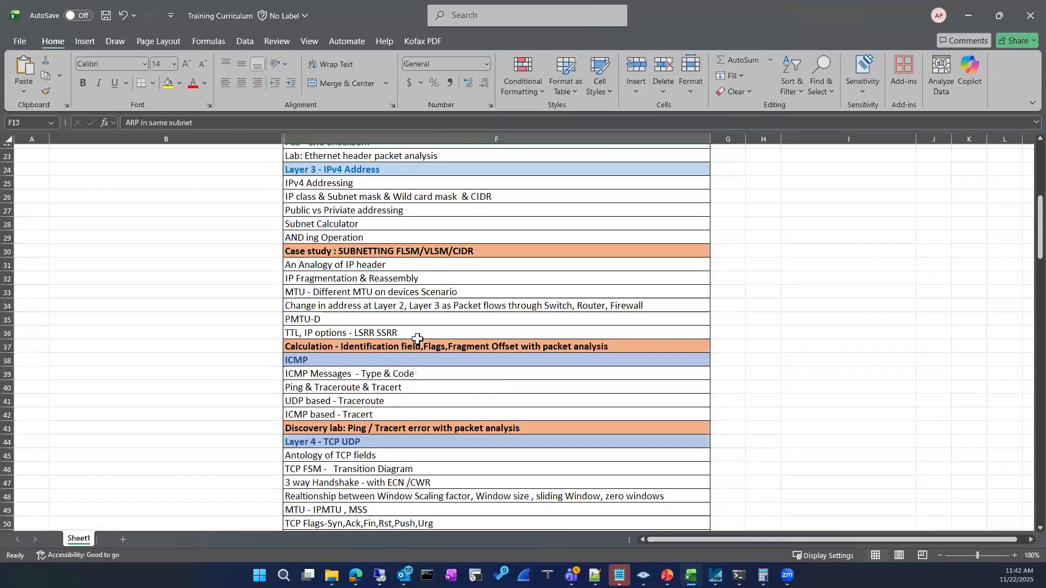
scroll(415, 342, "down", 9)
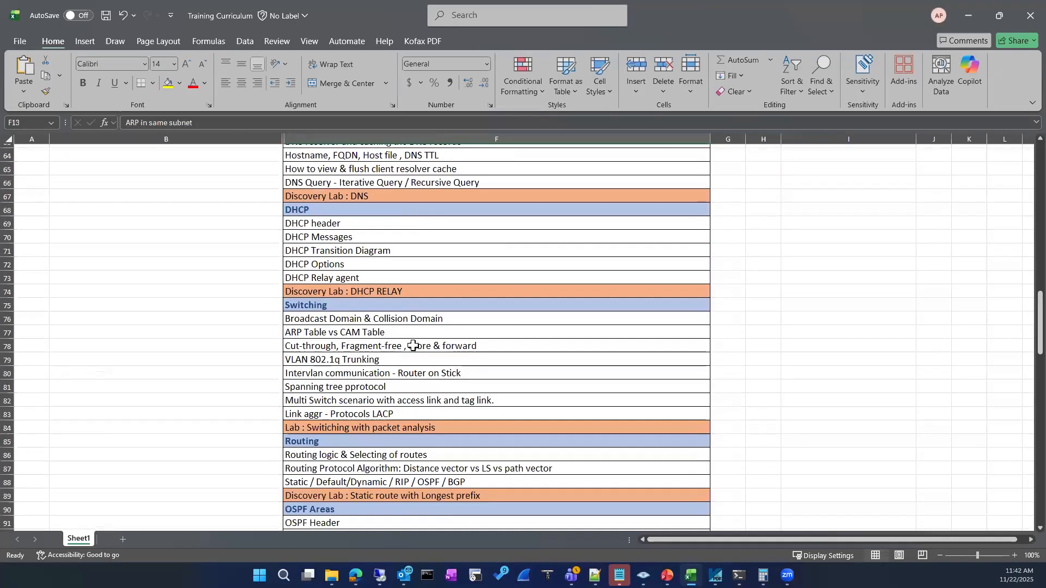
scroll(412, 347, "down", 2)
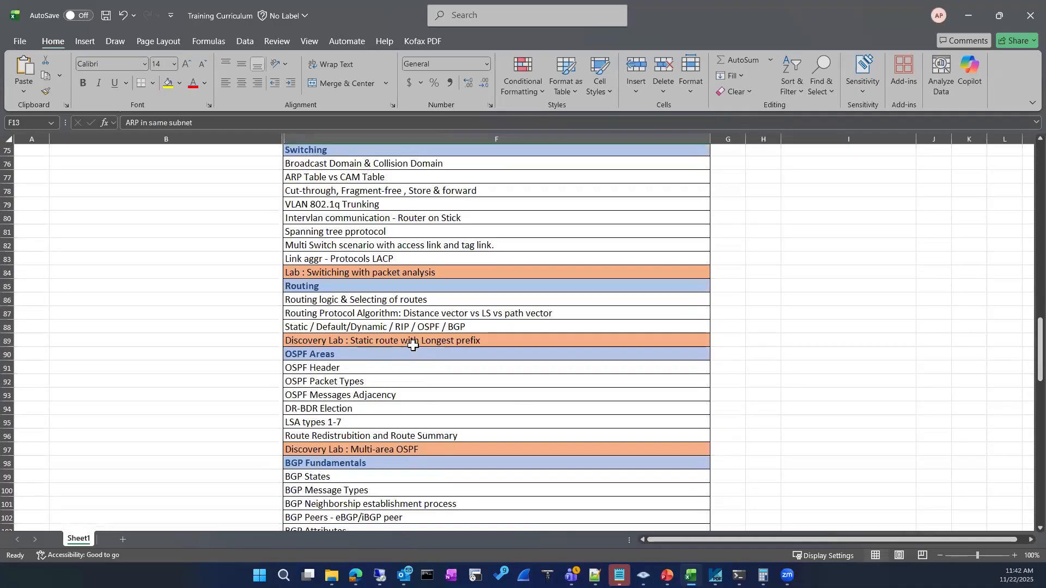
scroll(413, 345, "down", 2)
scroll(413, 342, "up", 20)
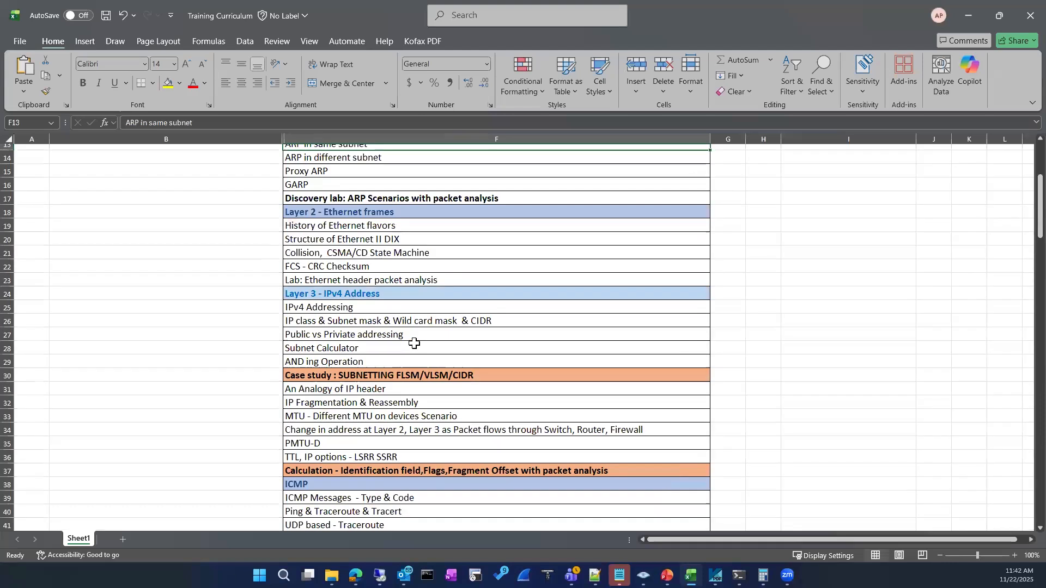
scroll(414, 343, "up", 3)
scroll(414, 342, "up", 2)
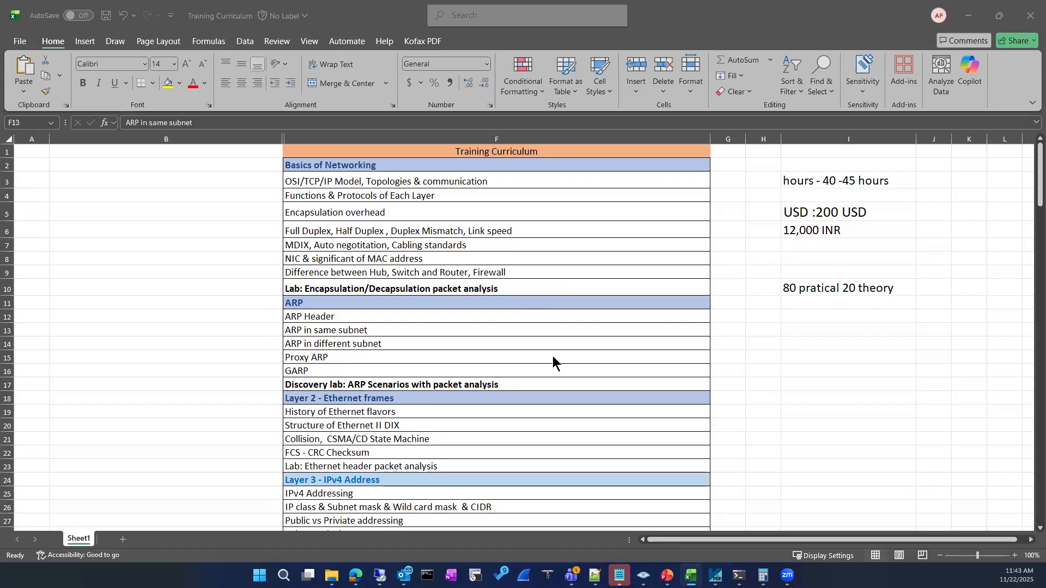
Review the ICMP and Layer 4 TCP UDP topics, checking the session outline in Notepad++ in between.
scroll(553, 357, "down", 3)
scroll(551, 361, "down", 3)
scroll(551, 361, "down", 7)
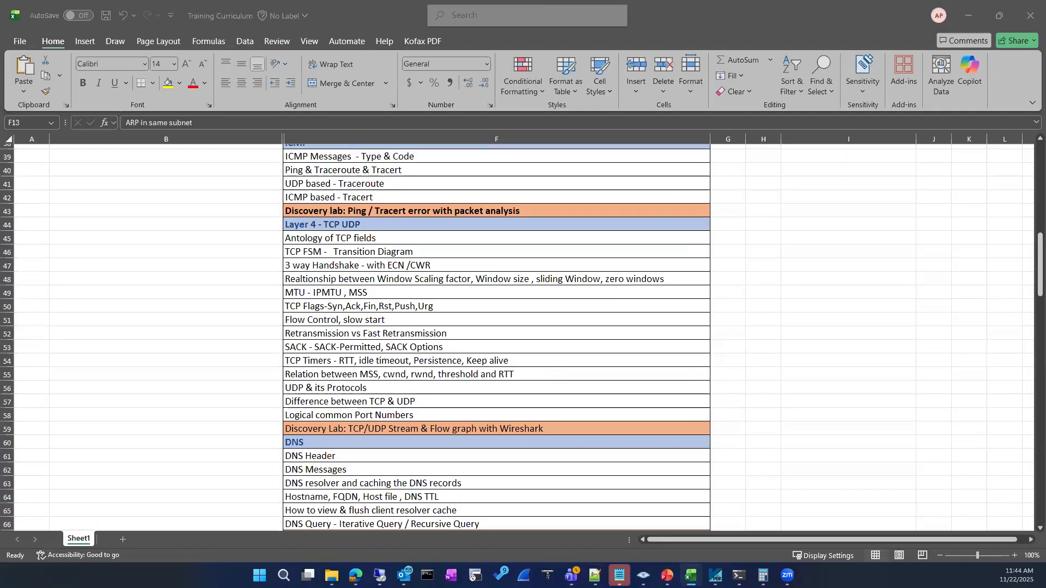
left_click(619, 576)
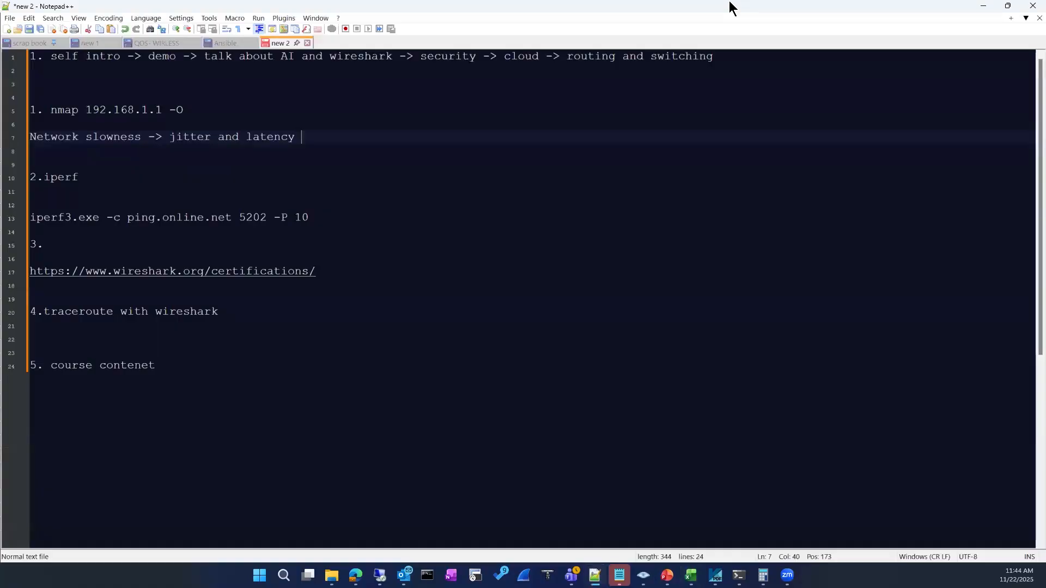
key("alt+Tab")
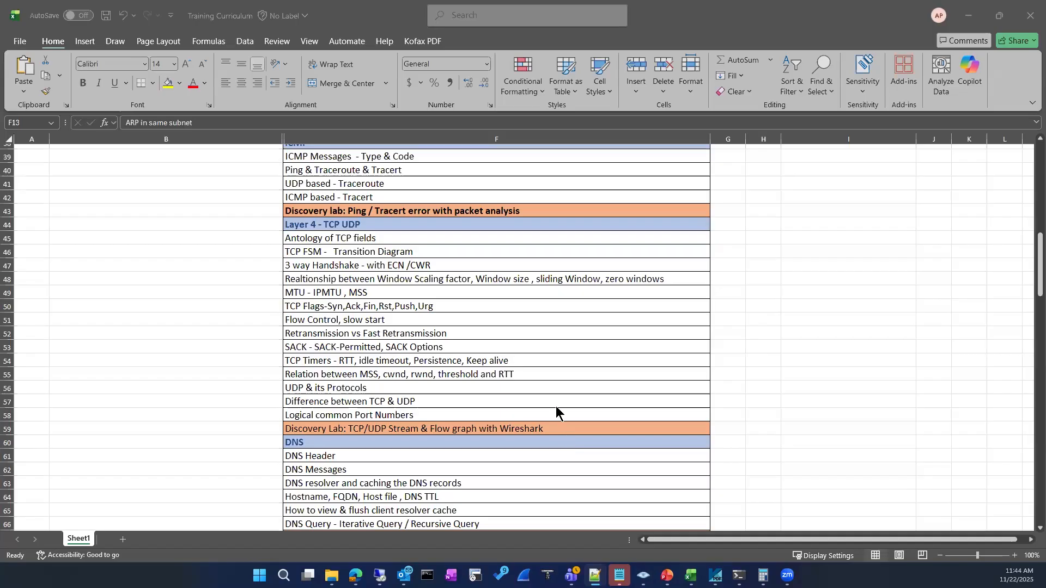
scroll(539, 379, "up", 2)
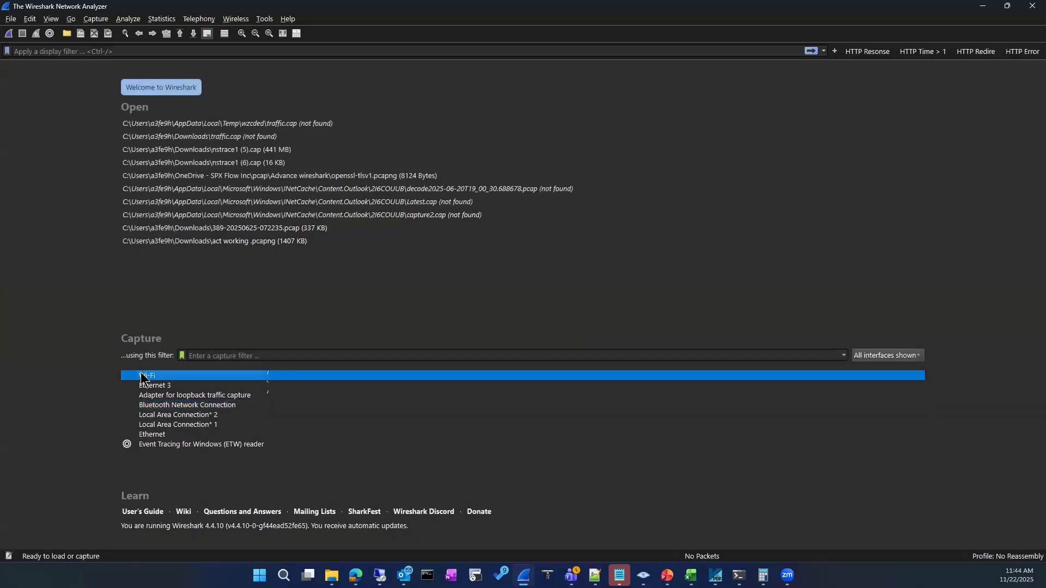
Run a brief packet capture on the Wi-Fi interface in Wireshark, then quit without saving the packets.
double_click(141, 375)
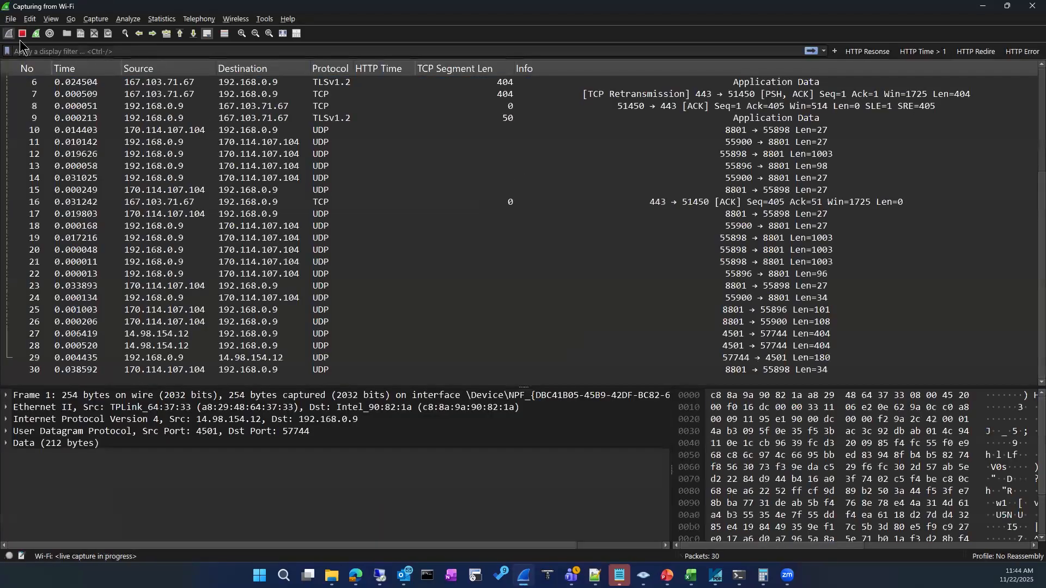
left_click(20, 36)
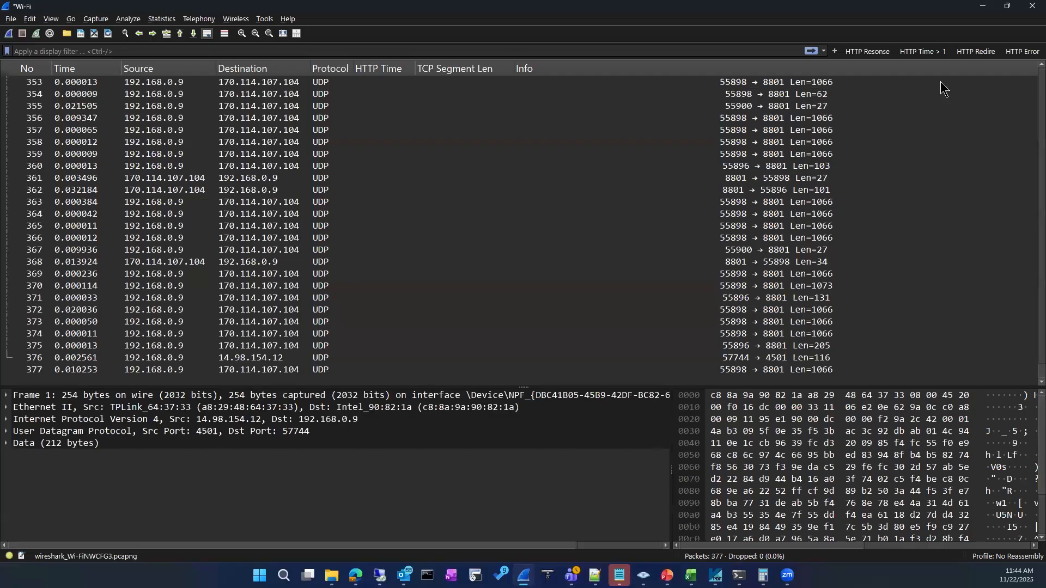
left_click(1024, 6)
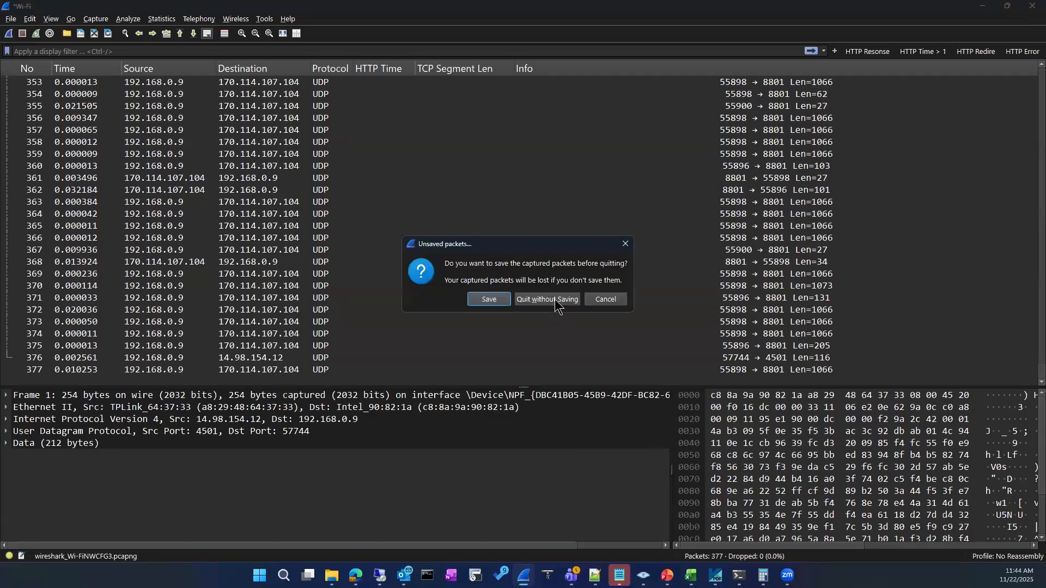
left_click(554, 299)
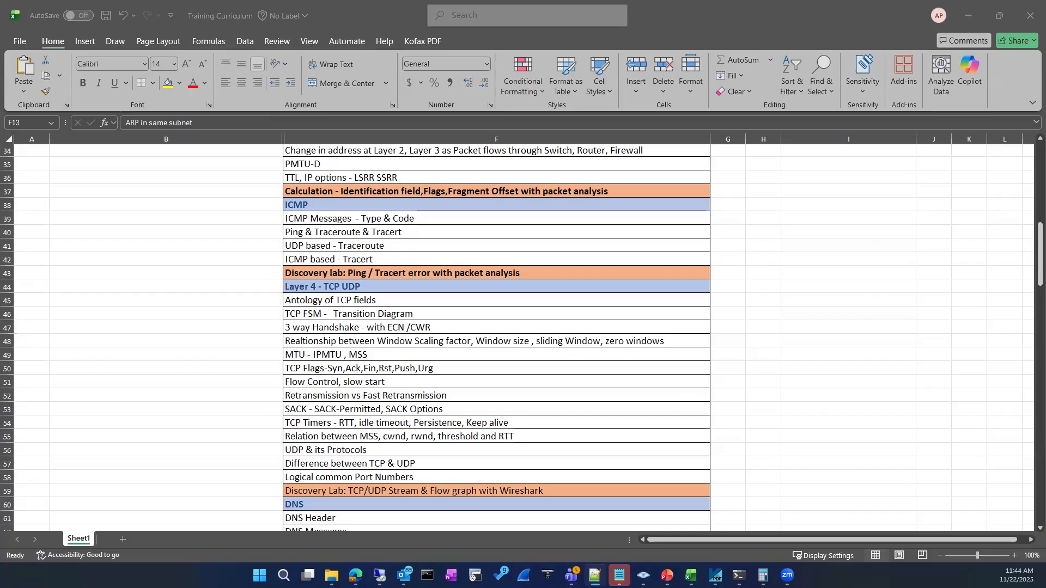
Switch to Wireshark, check the listed capture interfaces, then run a live capture on Wi-Fi and stop it.
left_click(524, 575)
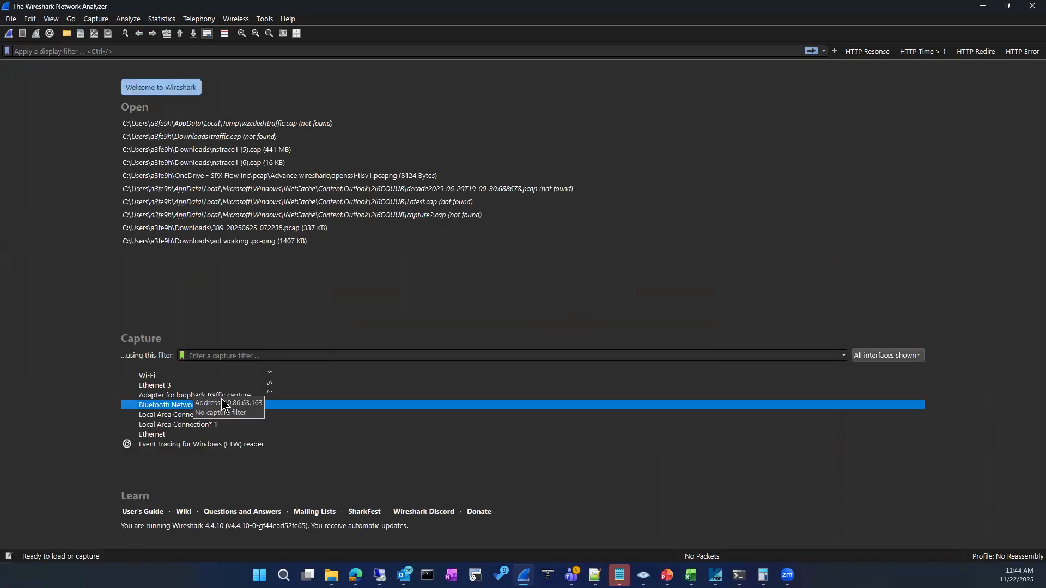
left_click(179, 376)
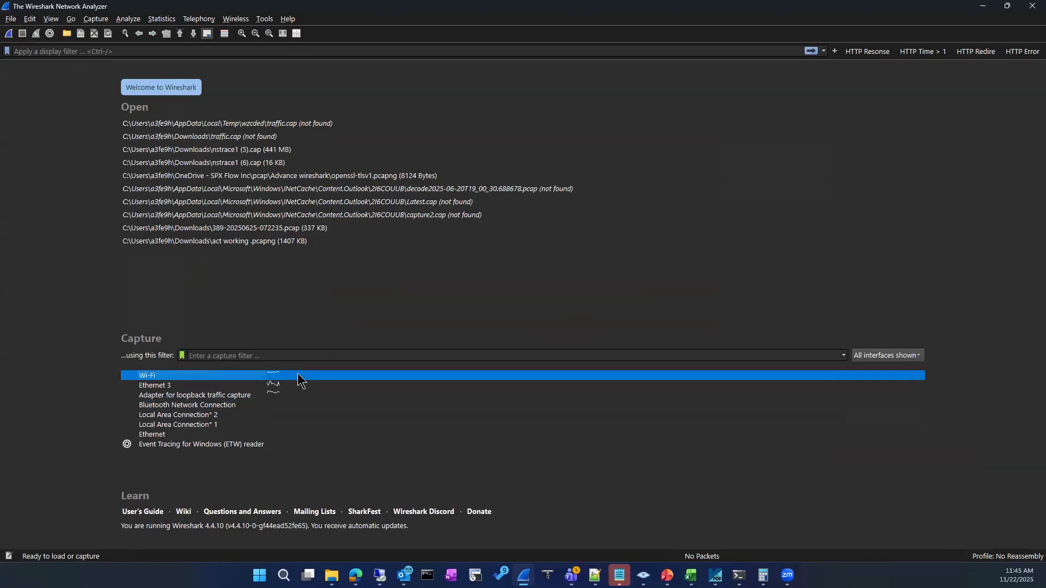
mouse_move(300, 379)
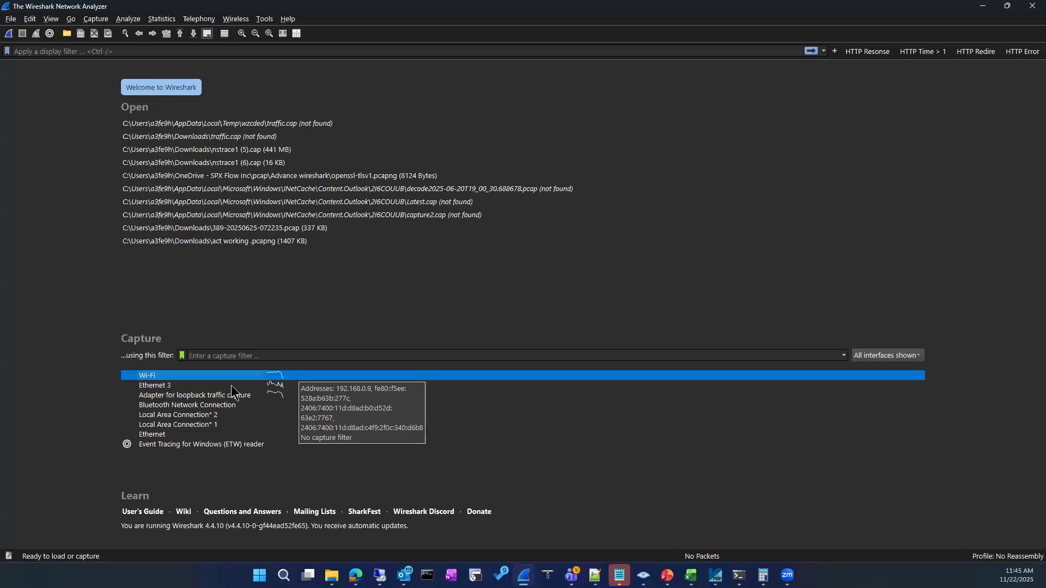
mouse_move(220, 409)
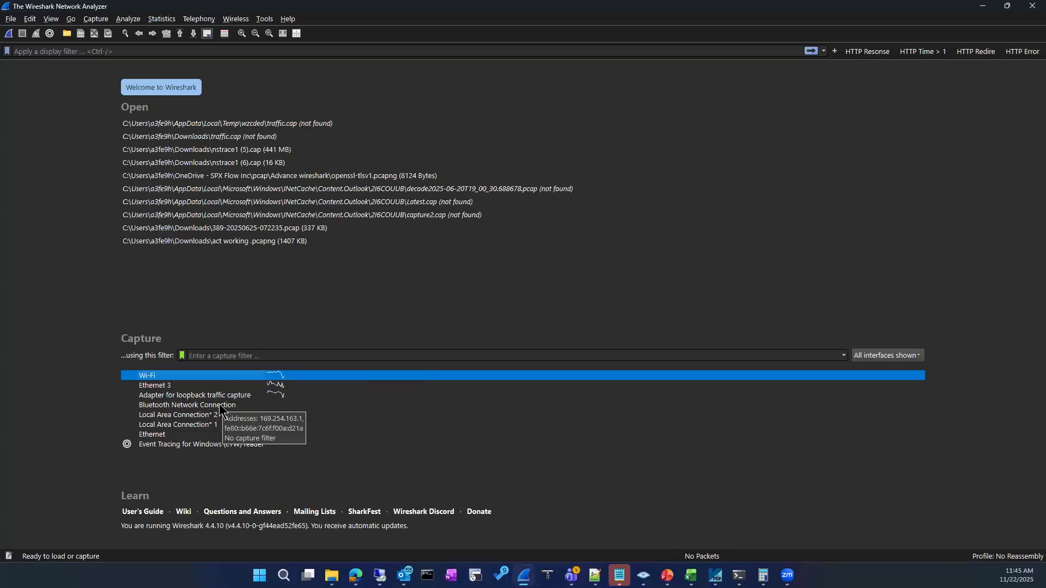
double_click(146, 380)
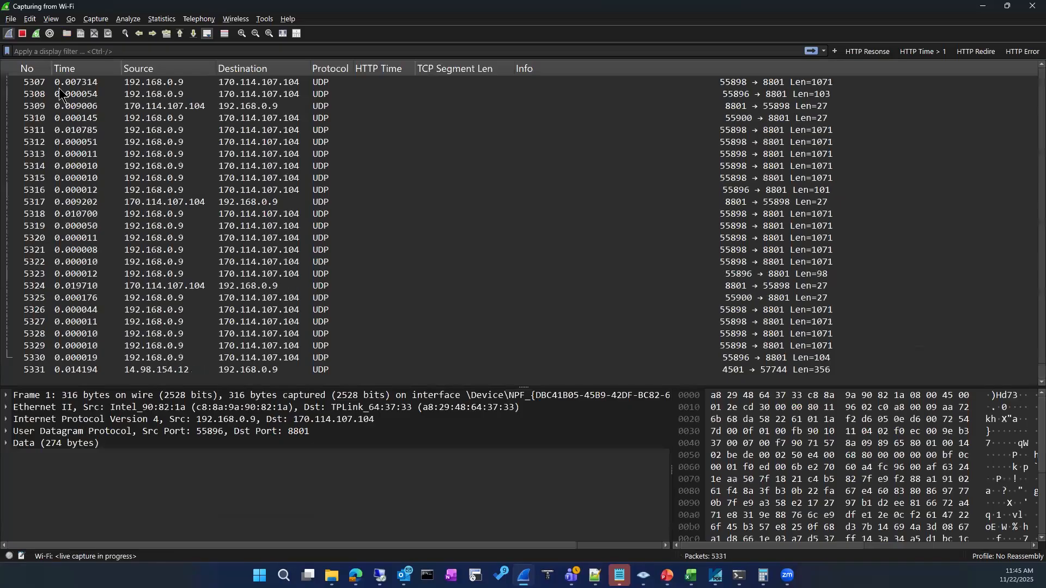
left_click(22, 36)
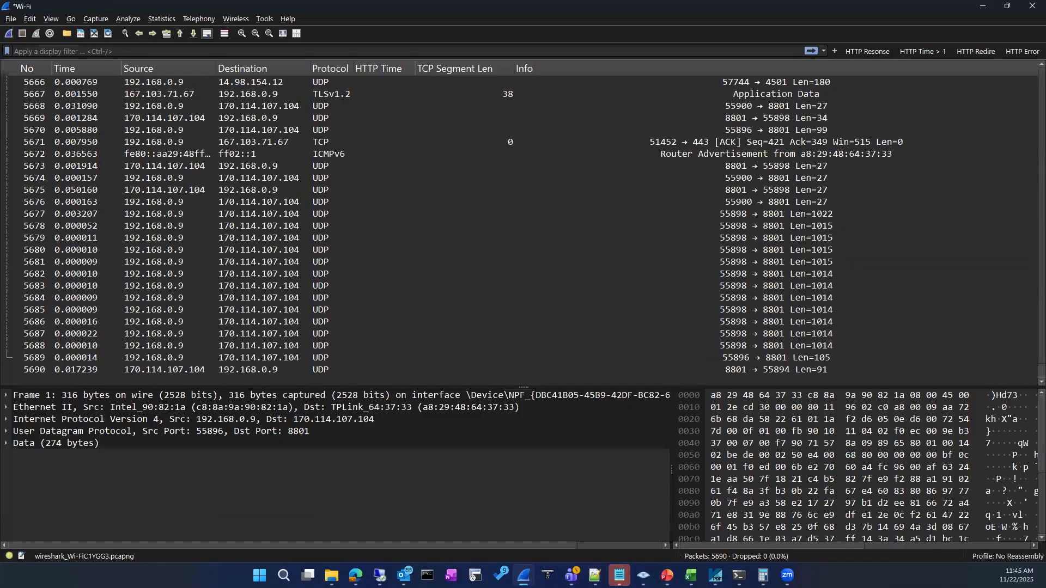
Switch to Command Prompt and look over the output of the earlier iperf3 and tracert -d 8.8.8.8 runs.
key("alt+Tab")
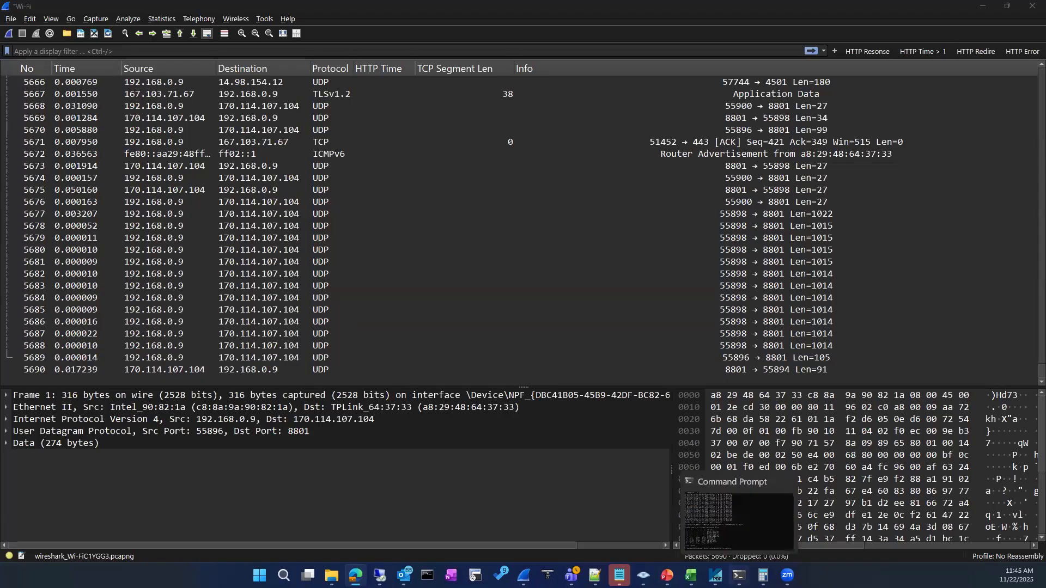
left_click(733, 575)
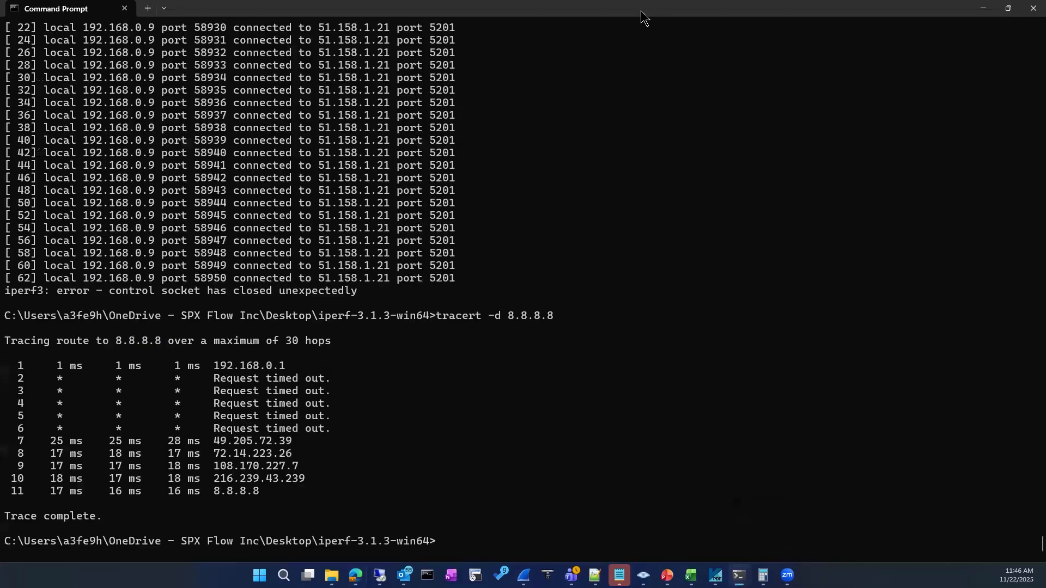
key("alt+Tab")
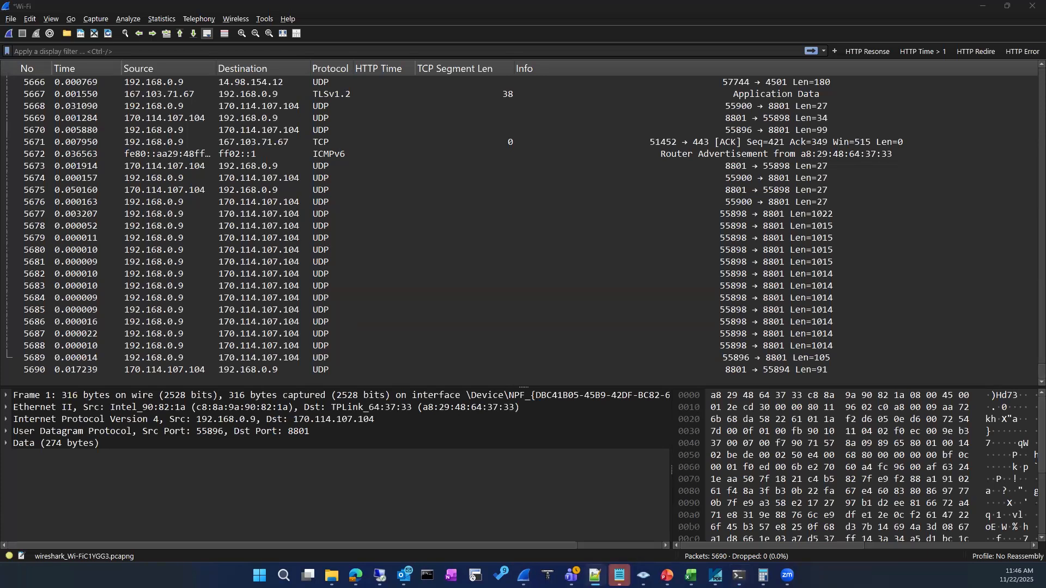
Bring up the Notepad++ notes and go through the command iperf3.exe -c ping.online.net 5202 -P 10, highlighting its server, port and -P parts.
key("alt+Tab")
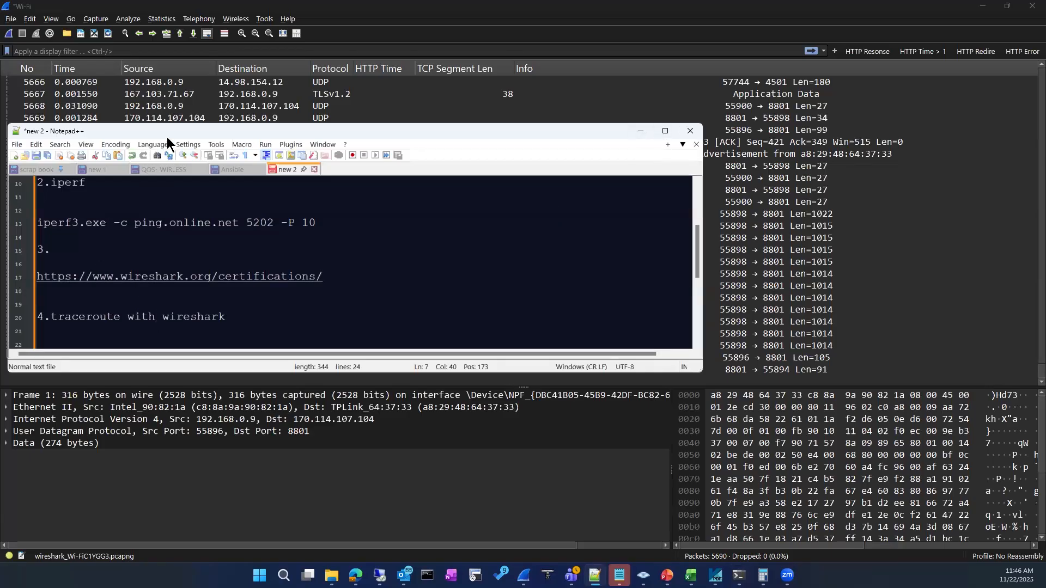
left_click_drag(170, 130, 247, 120)
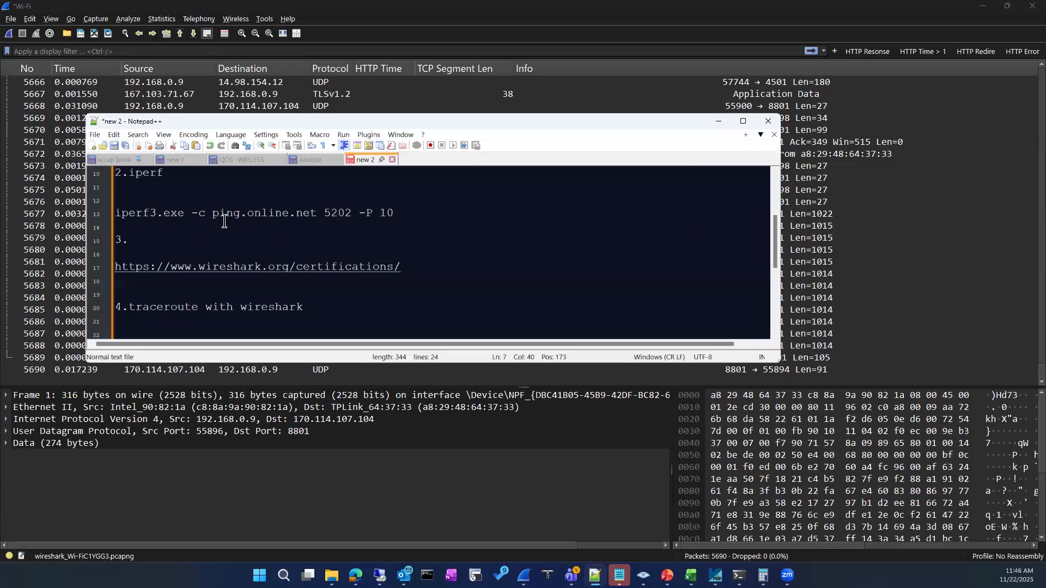
left_click_drag(212, 214, 317, 212)
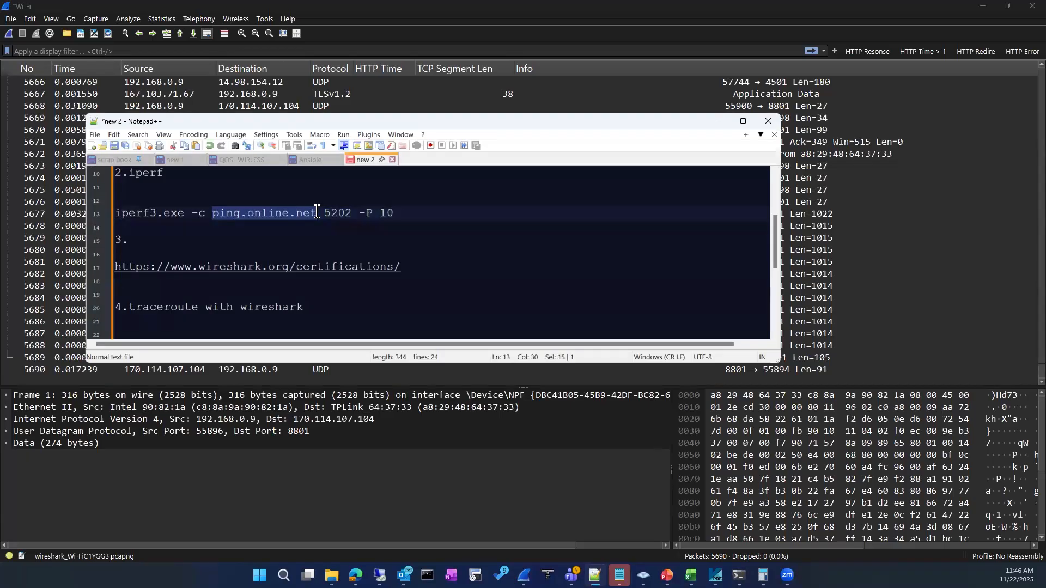
left_click(348, 237)
left_click_drag(325, 213, 398, 214)
left_click(396, 224)
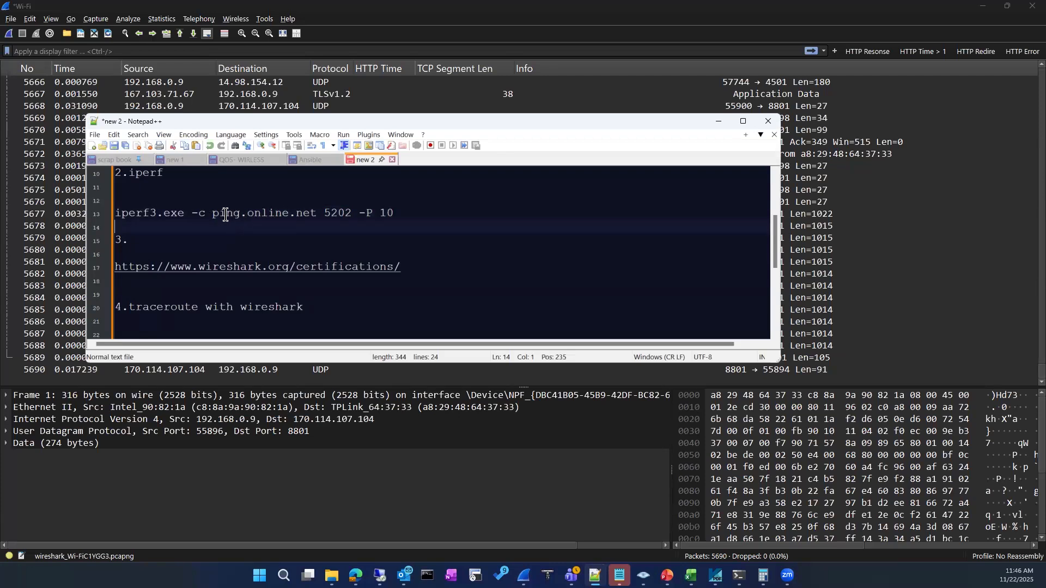
left_click_drag(212, 214, 371, 213)
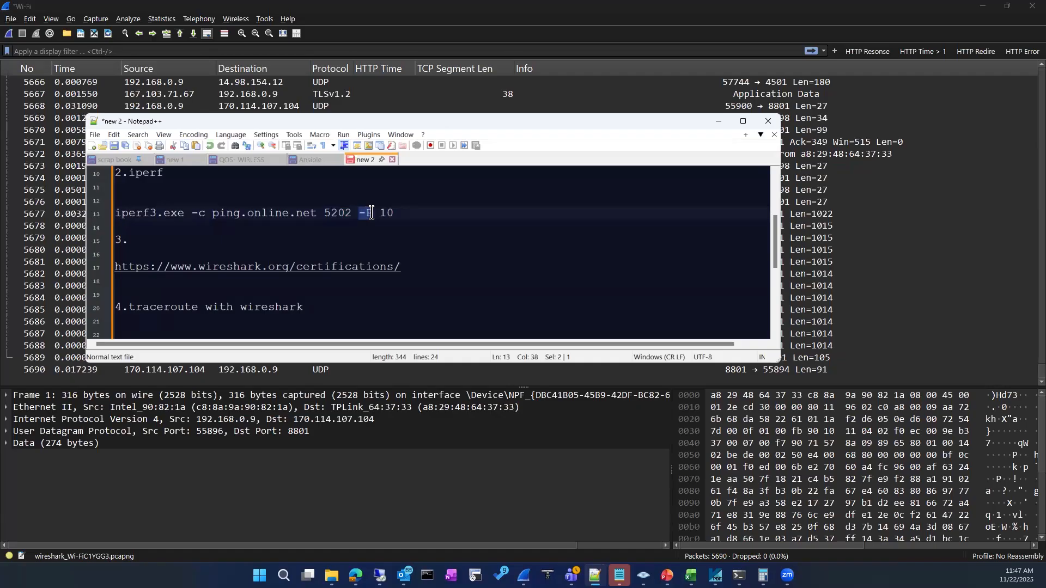
left_click(397, 212)
left_click(401, 135)
mouse_move(369, 135)
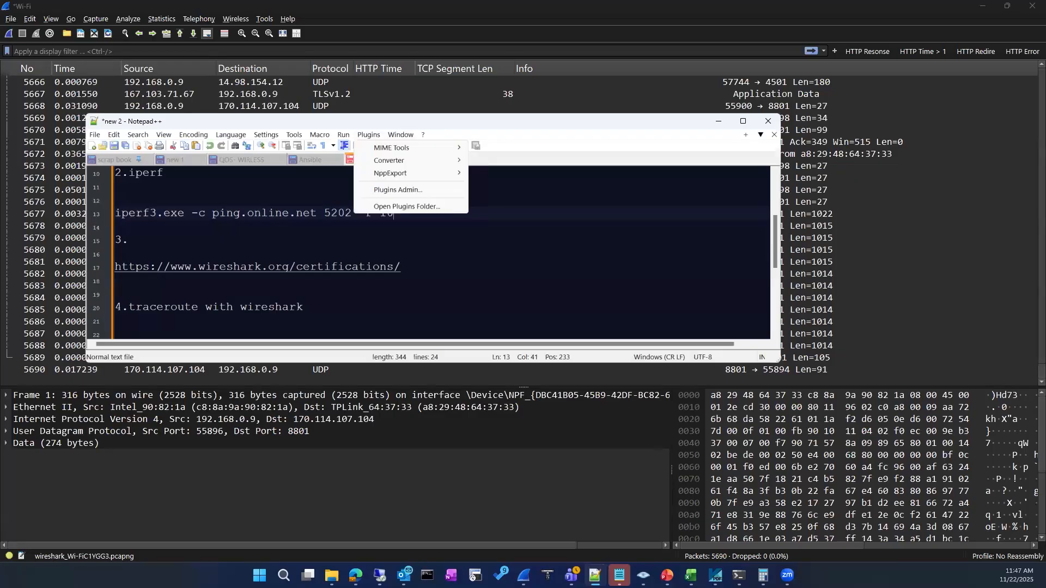
left_click(482, 117)
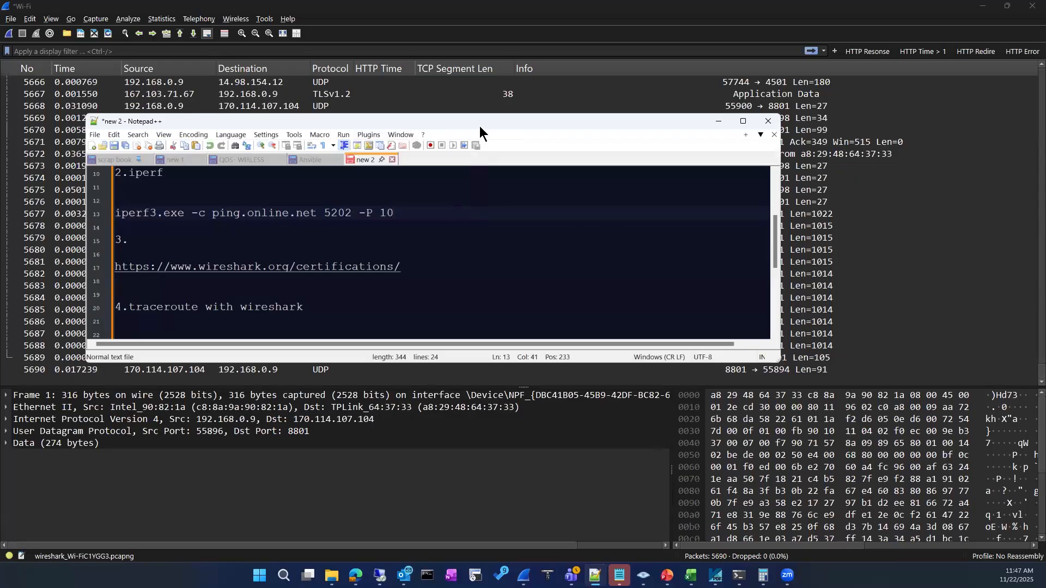
Return to Wireshark, start a new Wi-Fi capture without saving the previous packets, and stop it after a short run.
key("alt+Tab")
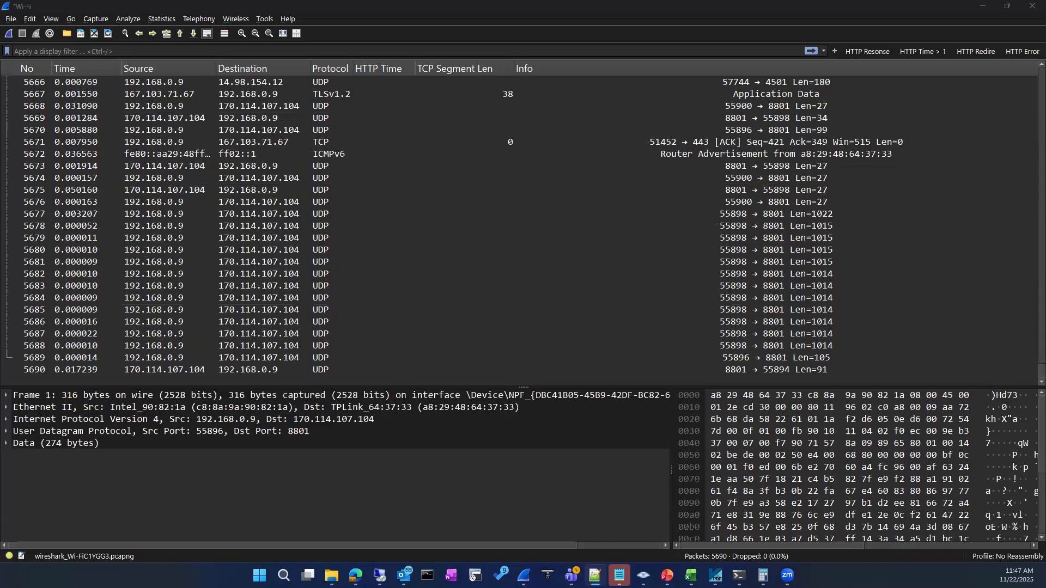
key("alt+Tab")
left_click(9, 33)
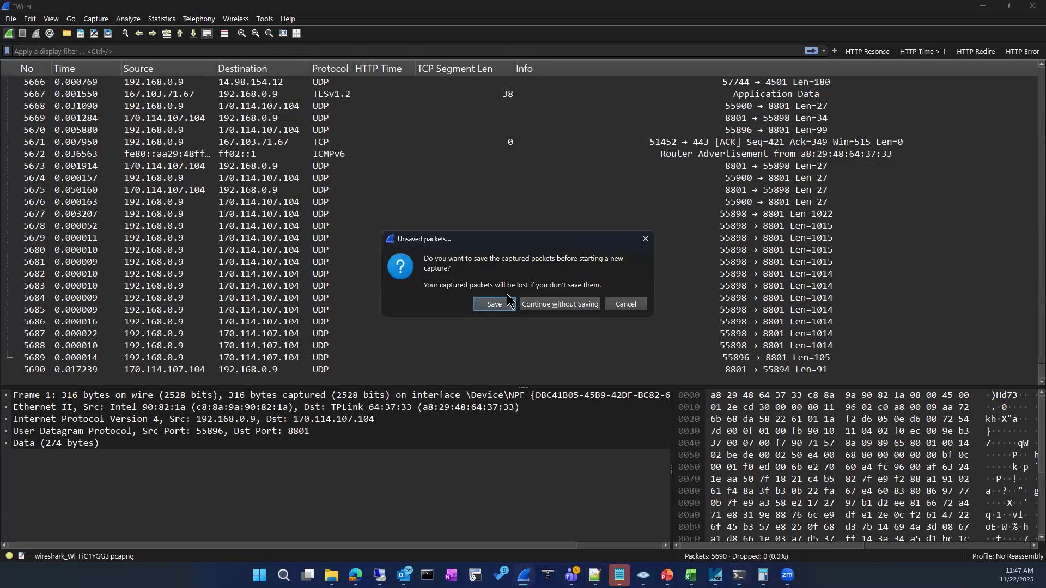
left_click(560, 305)
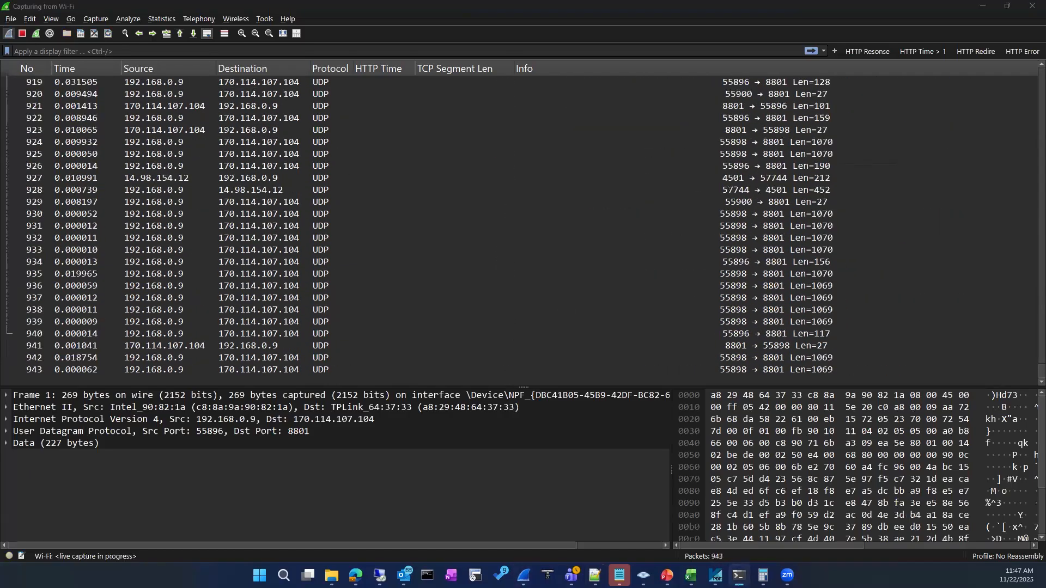
left_click(24, 38)
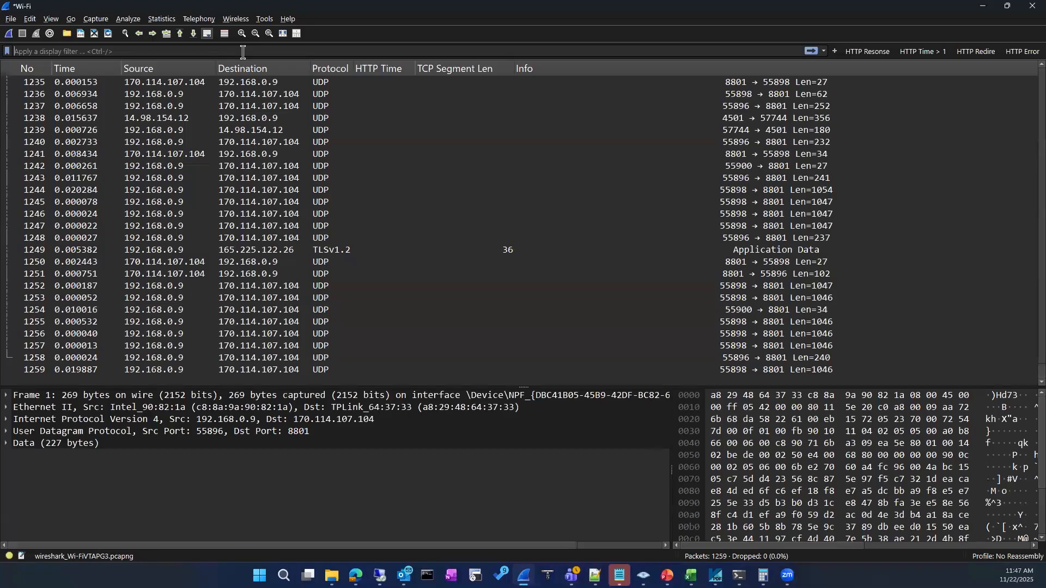
Filter the captured packets by tcp and skim through the filtered list.
type("tcp")
key("Return")
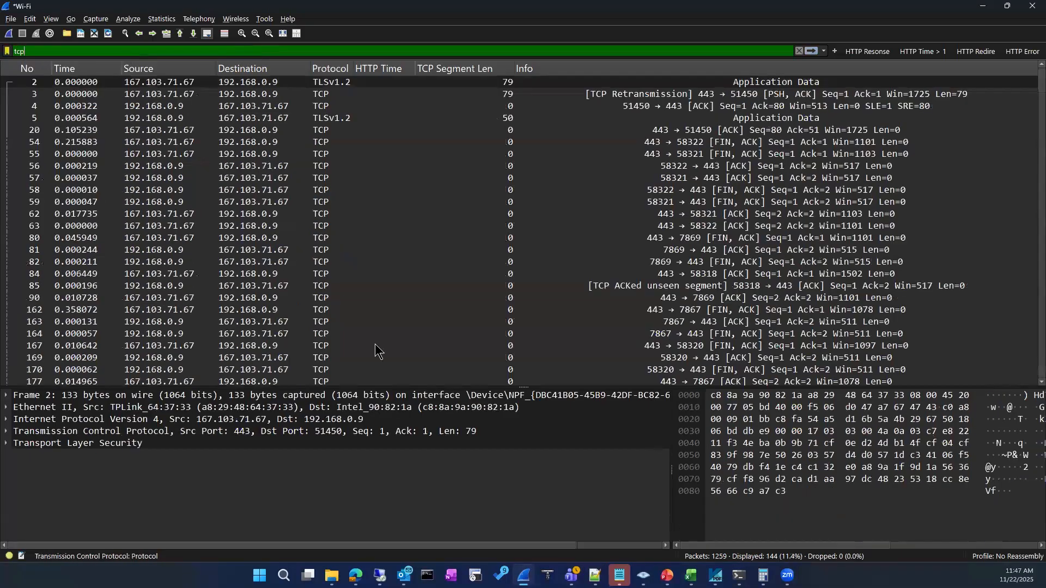
scroll(261, 302, "down", 20)
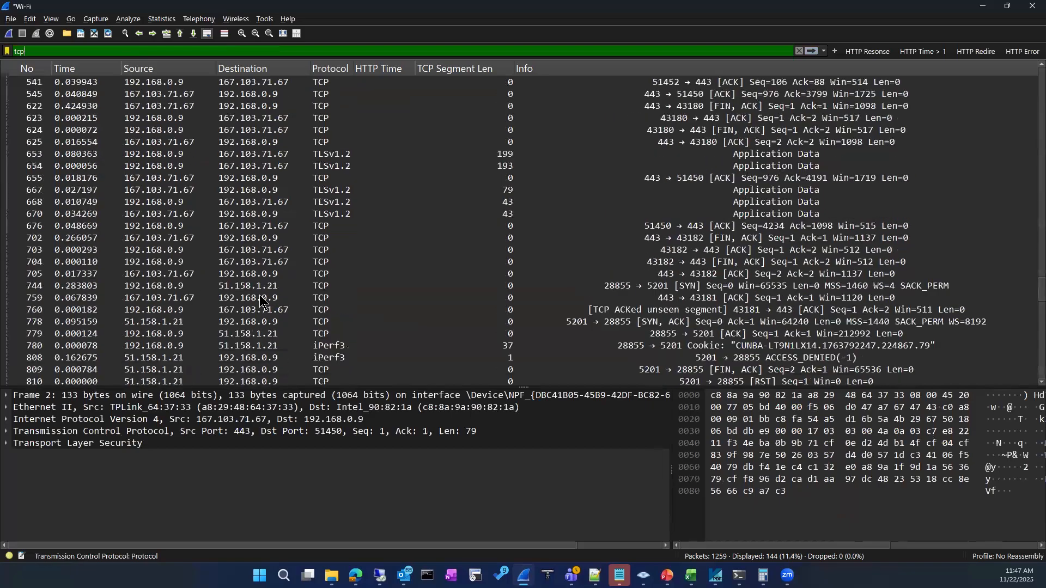
scroll(261, 301, "up", 20)
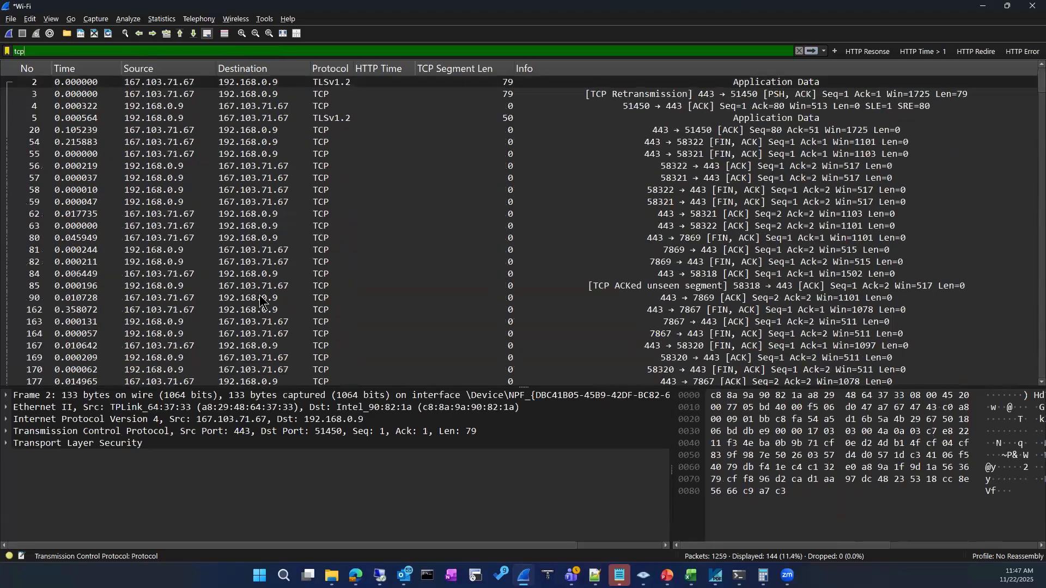
Examine the capture's Expert Information, expanding the Connection reset (RST) warning and locating packet 810, then close it.
left_click(9, 556)
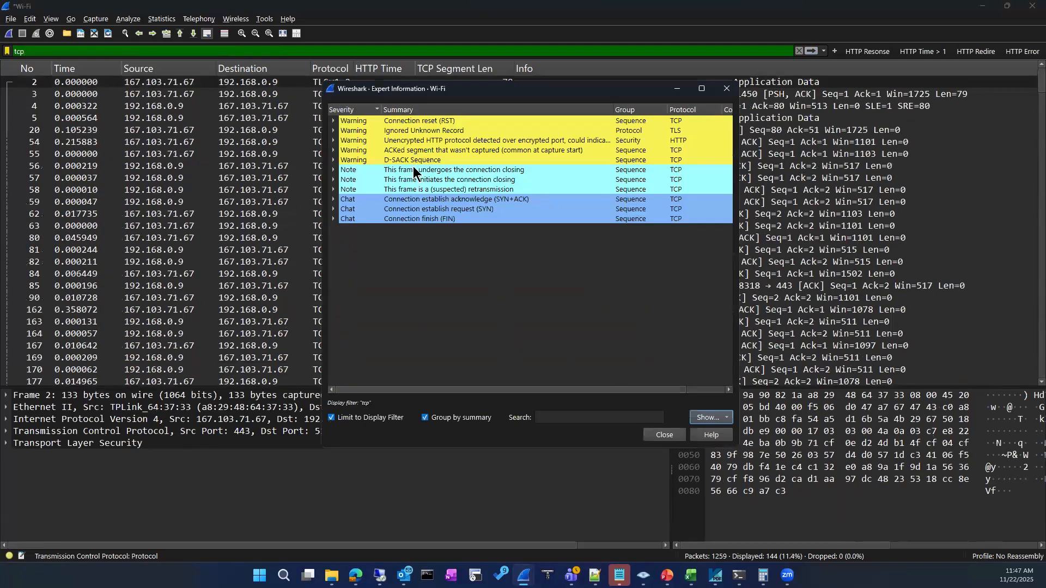
left_click(727, 88)
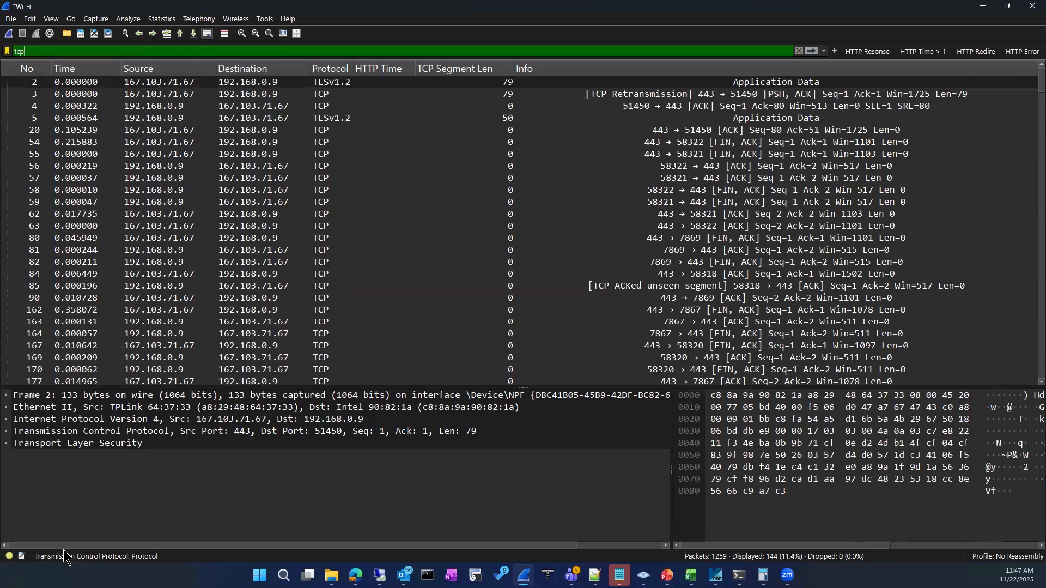
left_click(9, 556)
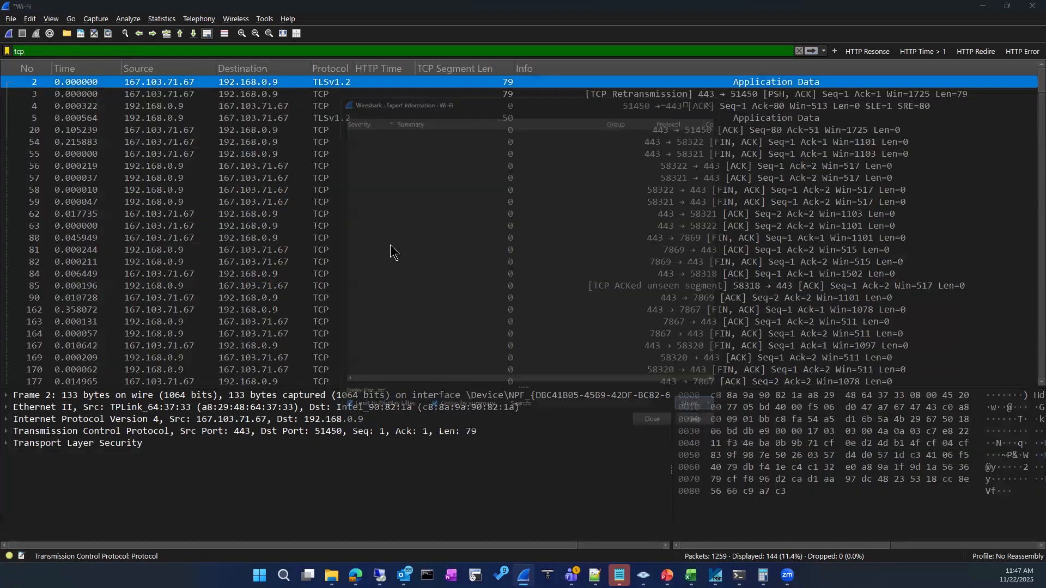
left_click(333, 120)
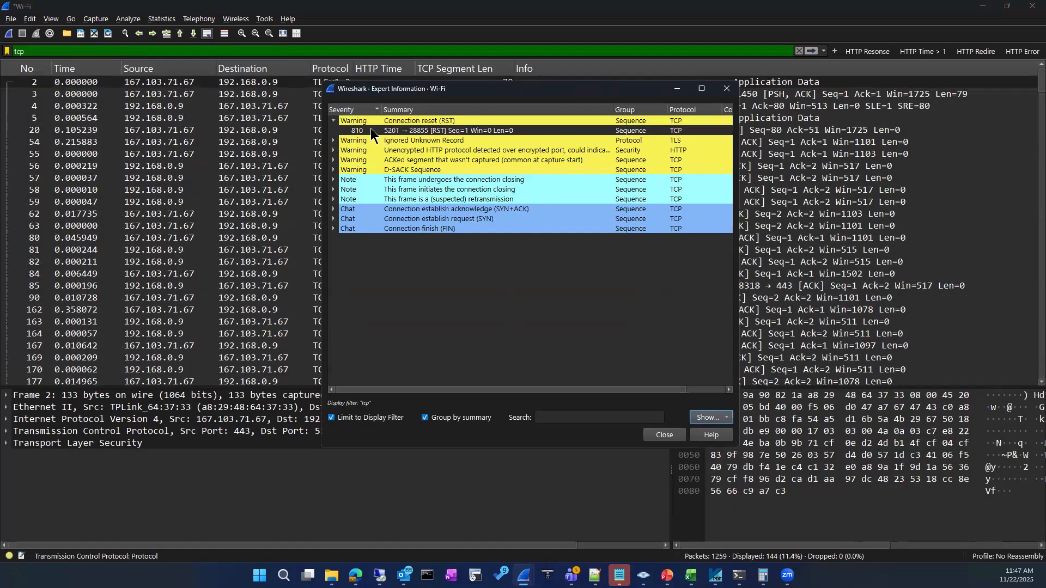
left_click(477, 131)
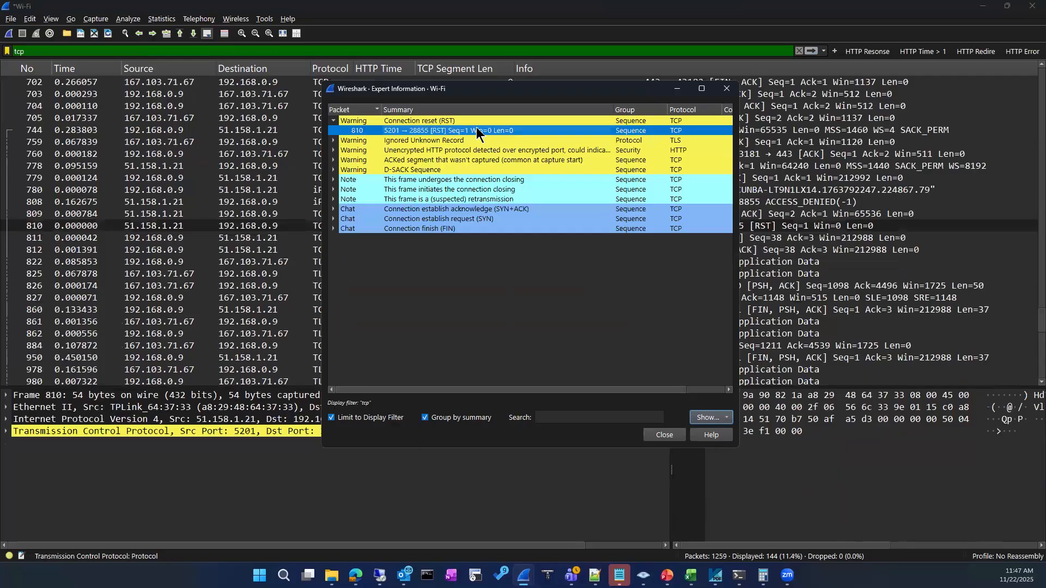
right_click(477, 131)
mouse_move(540, 135)
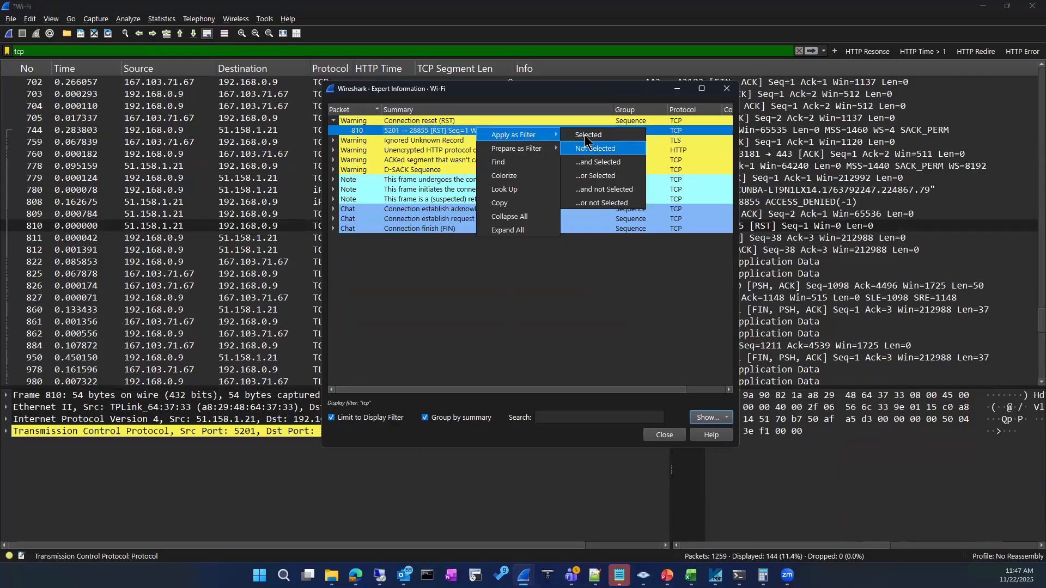
left_click(407, 135)
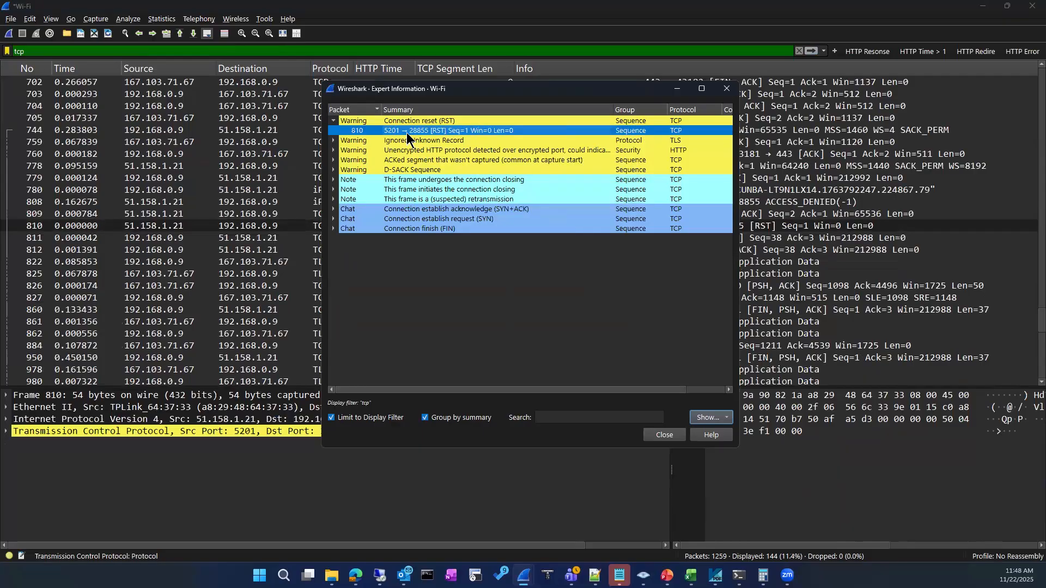
right_click(407, 133)
left_click(720, 86)
left_click(666, 435)
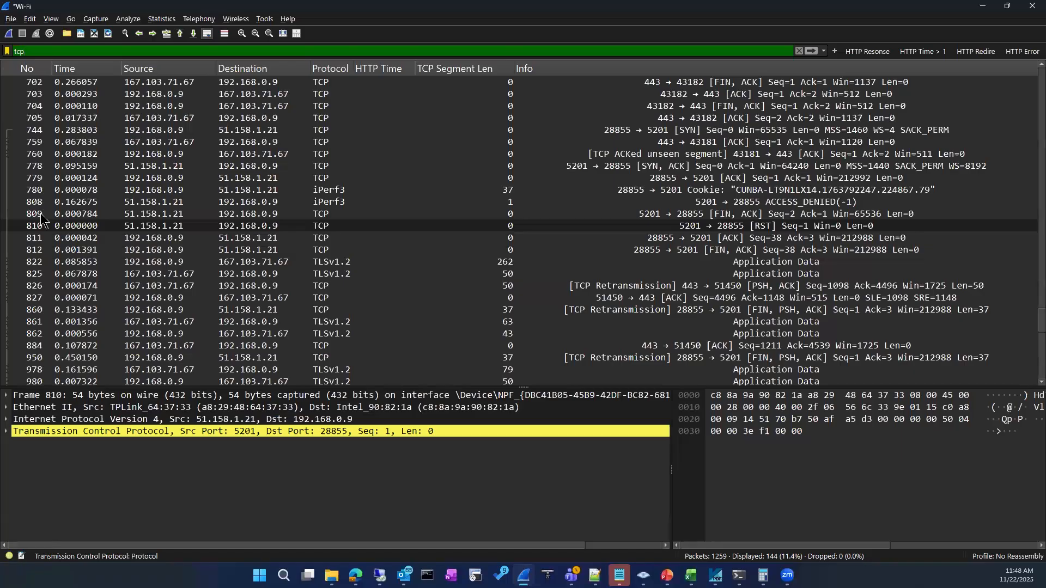
Reopen Expert Information, apply the Connection reset (RST) entry for packet 810 as the selected display filter, and close the window.
left_click(10, 556)
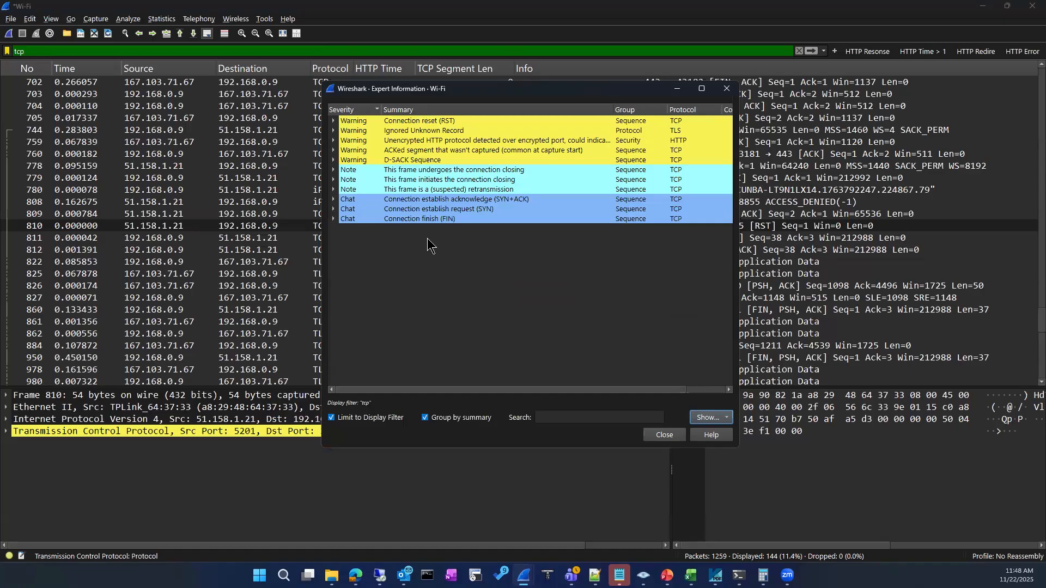
left_click(334, 121)
left_click(420, 132)
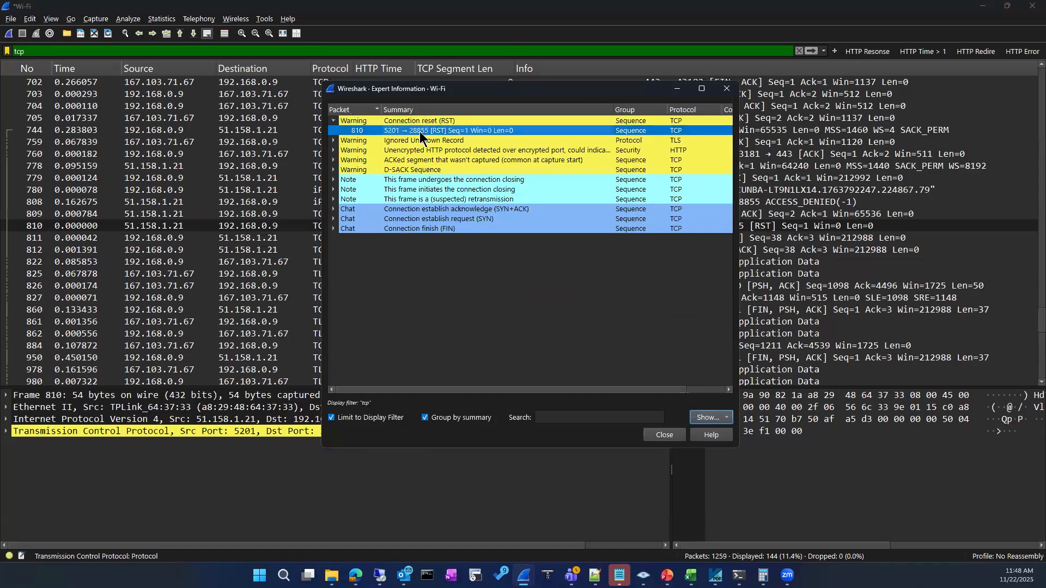
right_click(420, 133)
mouse_move(447, 141)
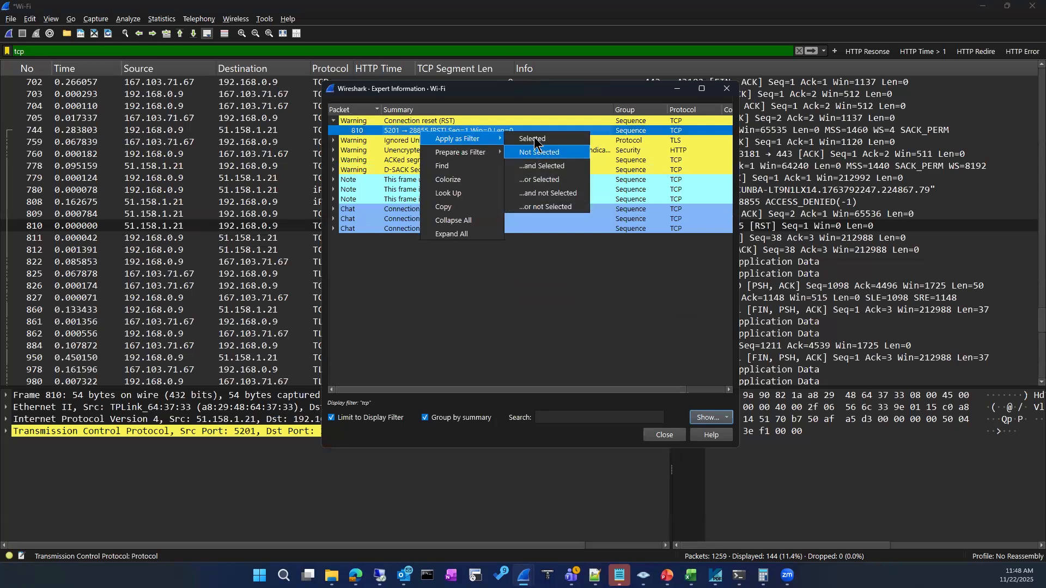
left_click(532, 139)
left_click(727, 89)
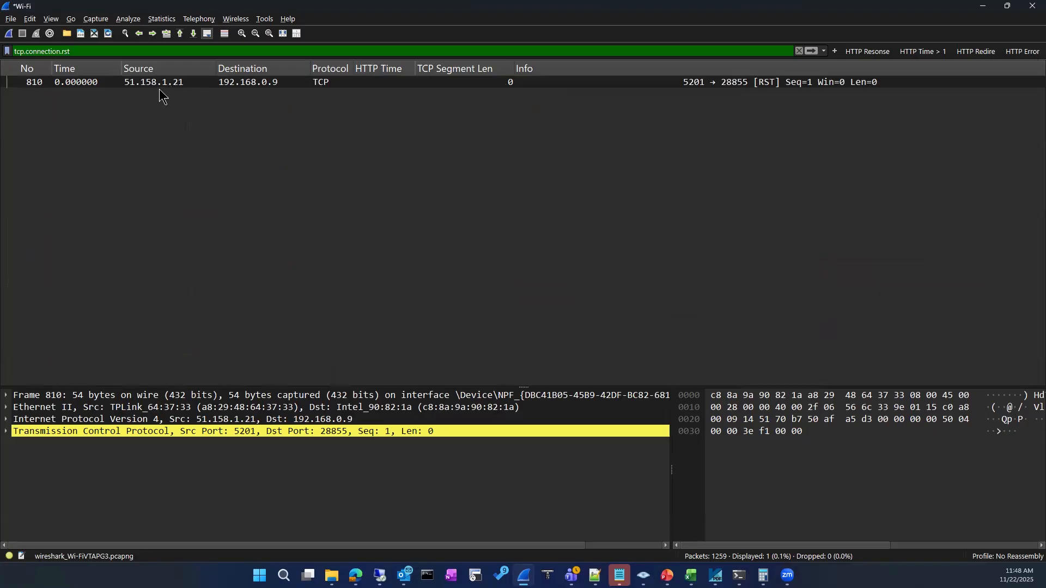
left_click(161, 85)
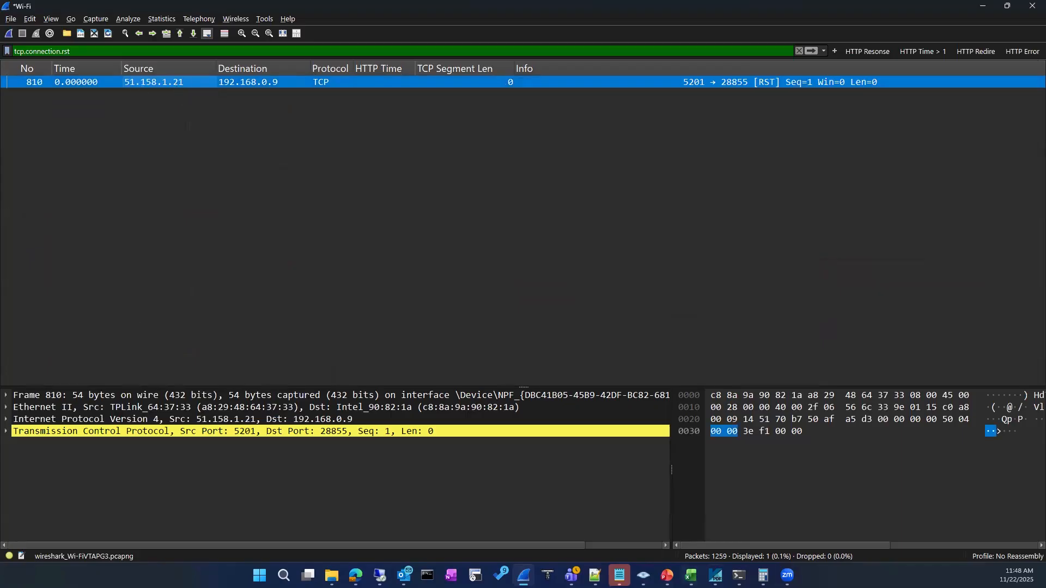
key("alt+Tab")
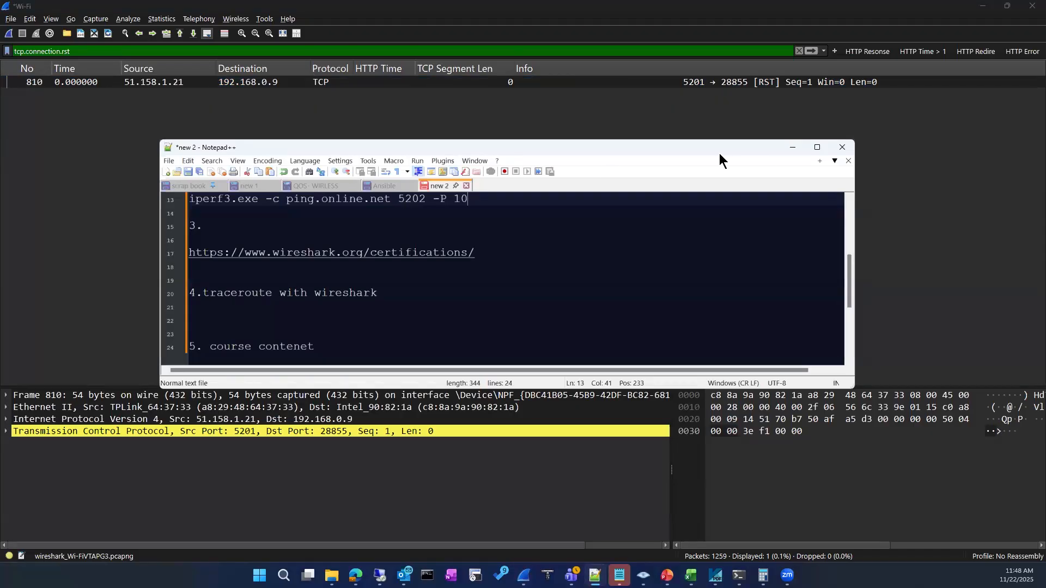
left_click_drag(718, 149, 0, 148)
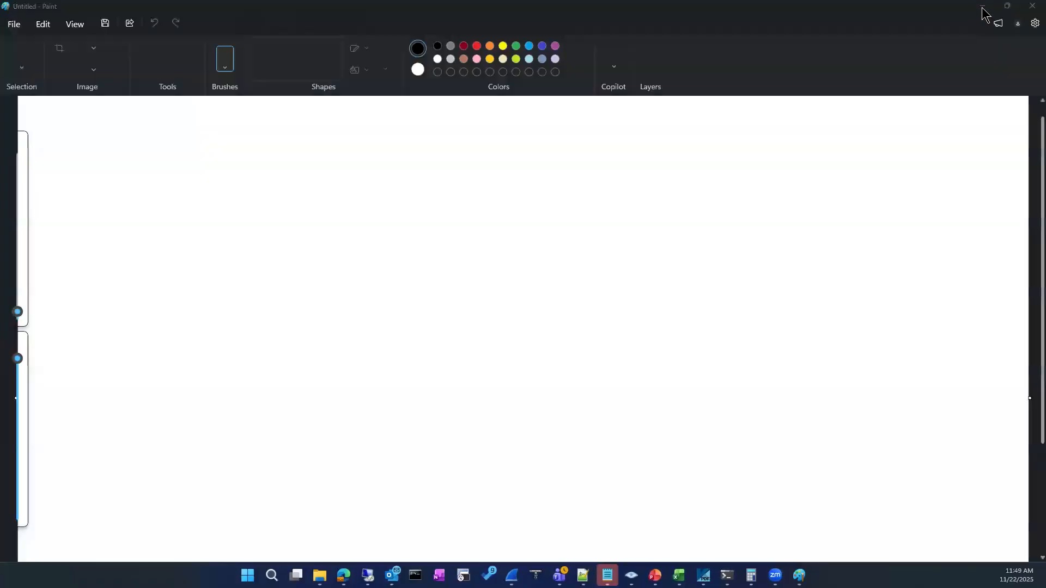
left_click(982, 7)
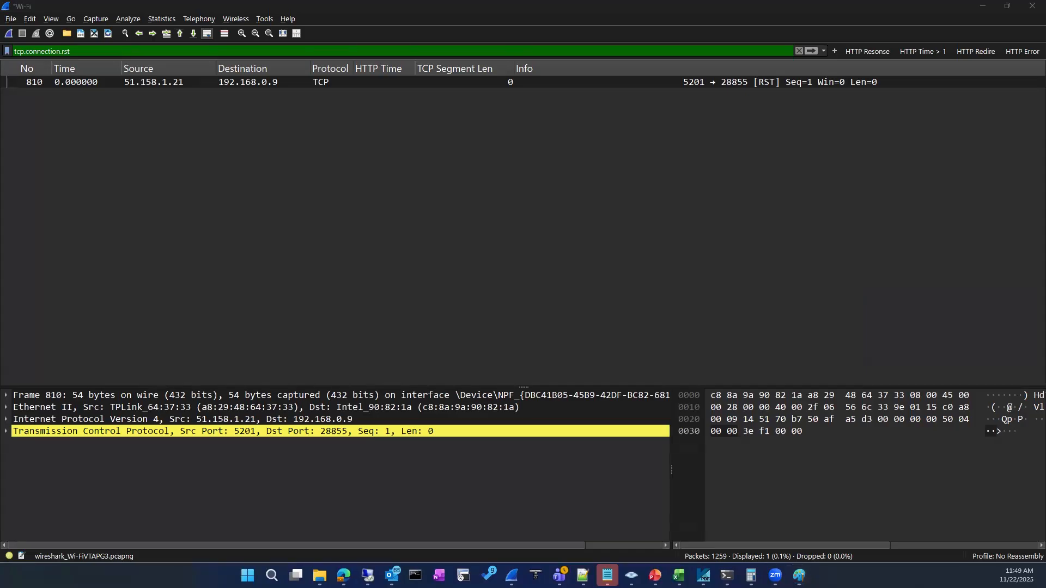
Place the screen-annotation tools beside the packet list and handwrite "Client" with the address 192.168.0.9 with the pen.
left_click_drag(938, 111, 980, 107)
left_click(980, 179)
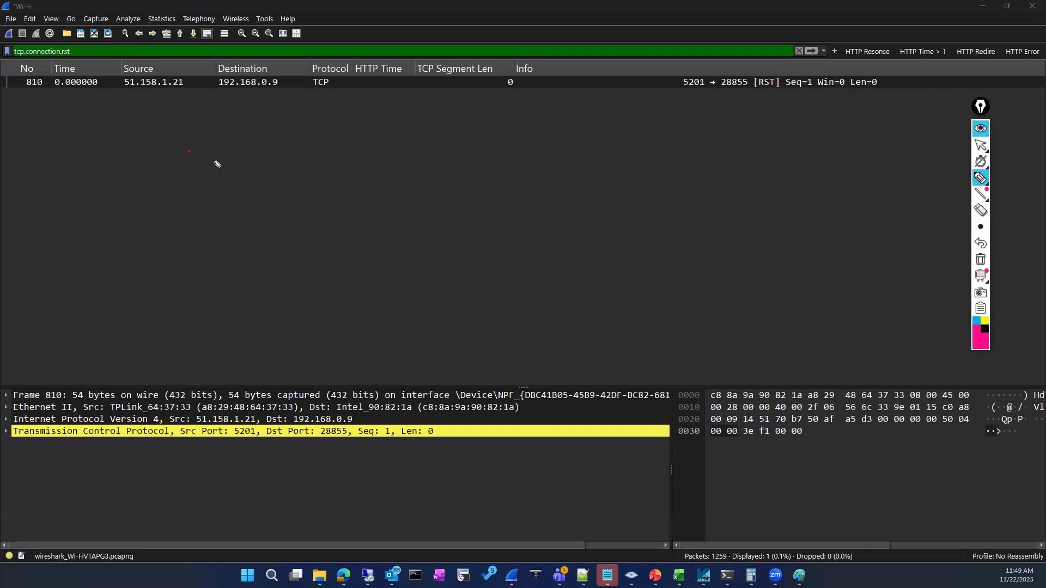
left_click_drag(237, 190, 235, 200)
mouse_move(199, 226)
left_mouse_down()
mouse_move(197, 251)
mouse_move(256, 253)
left_mouse_up()
left_click(245, 242)
mouse_move(274, 232)
left_mouse_down()
mouse_move(272, 249)
mouse_move(353, 254)
left_mouse_up()
left_click(304, 249)
left_click(335, 249)
left_click_drag(243, 182, 243, 200)
left_click_drag(254, 192, 300, 204)
left_click(254, 186)
left_click_drag(298, 192, 315, 190)
Draw an arrow from the client toward a handwritten "Server" and label the arrow "Iperf".
mouse_move(439, 221)
left_mouse_down()
mouse_move(568, 238)
mouse_move(555, 249)
left_mouse_up()
mouse_move(663, 160)
left_mouse_down()
mouse_move(648, 176)
mouse_move(722, 161)
mouse_move(739, 173)
left_mouse_up()
left_click_drag(742, 174, 750, 160)
left_click_drag(440, 159, 456, 158)
mouse_move(448, 159)
left_mouse_down()
mouse_move(445, 177)
mouse_move(468, 181)
left_mouse_up()
left_click_drag(470, 161, 504, 169)
left_click_drag(518, 161, 505, 188)
left_click_drag(497, 178, 523, 177)
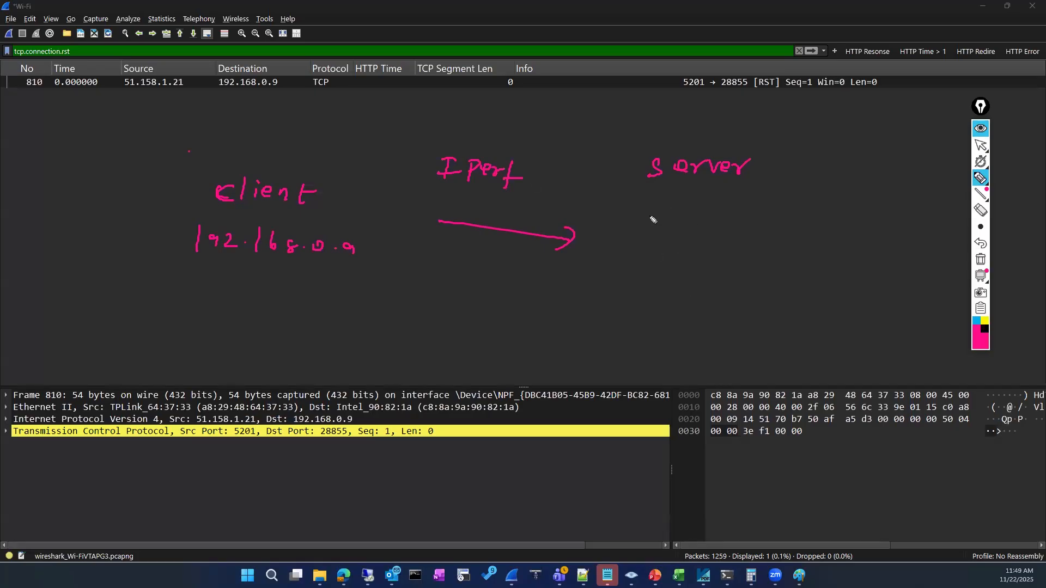
left_click_drag(646, 214, 644, 233)
mouse_move(665, 217)
left_mouse_down()
mouse_move(660, 231)
mouse_move(686, 227)
left_mouse_up()
left_click(981, 210)
left_click_drag(685, 231, 674, 229)
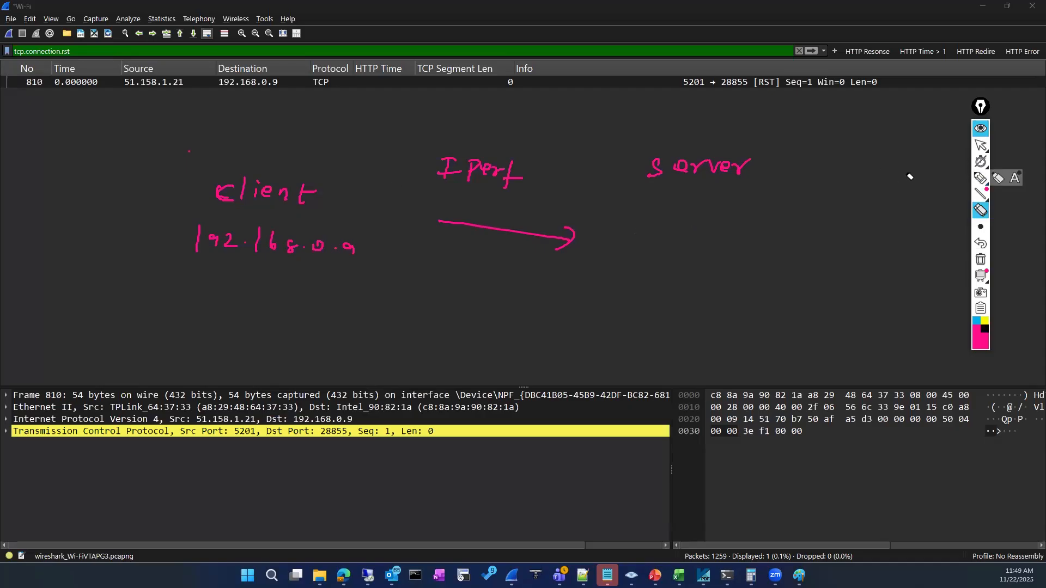
Handwrite the address 51.158.1.21 beneath the "Server" label with the pen.
left_click(980, 178)
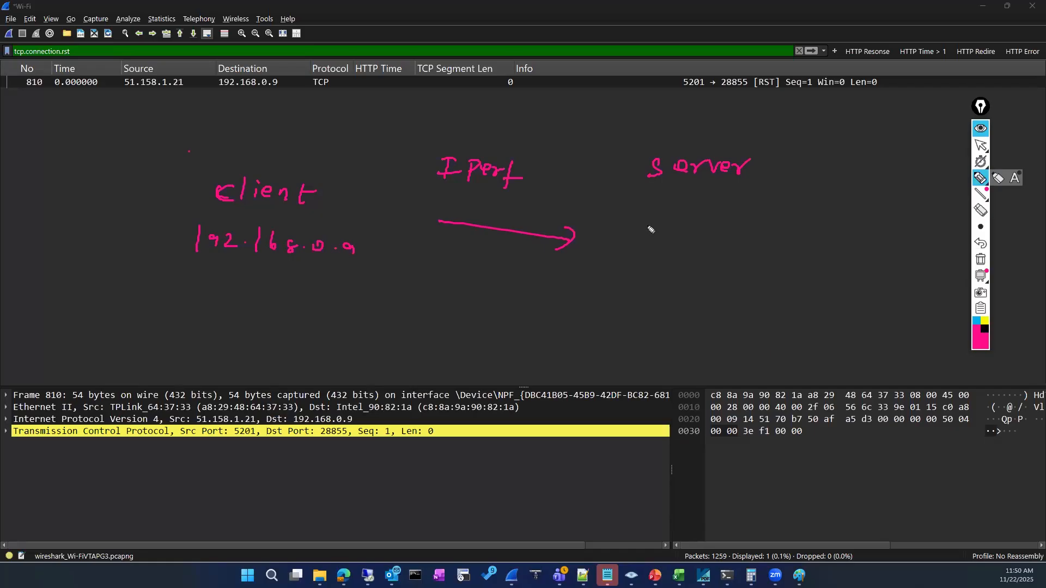
mouse_move(659, 223)
left_mouse_down()
mouse_move(648, 243)
mouse_move(756, 244)
left_mouse_up()
left_click(676, 236)
left_click(740, 240)
left_click(764, 239)
left_click_drag(771, 232, 793, 253)
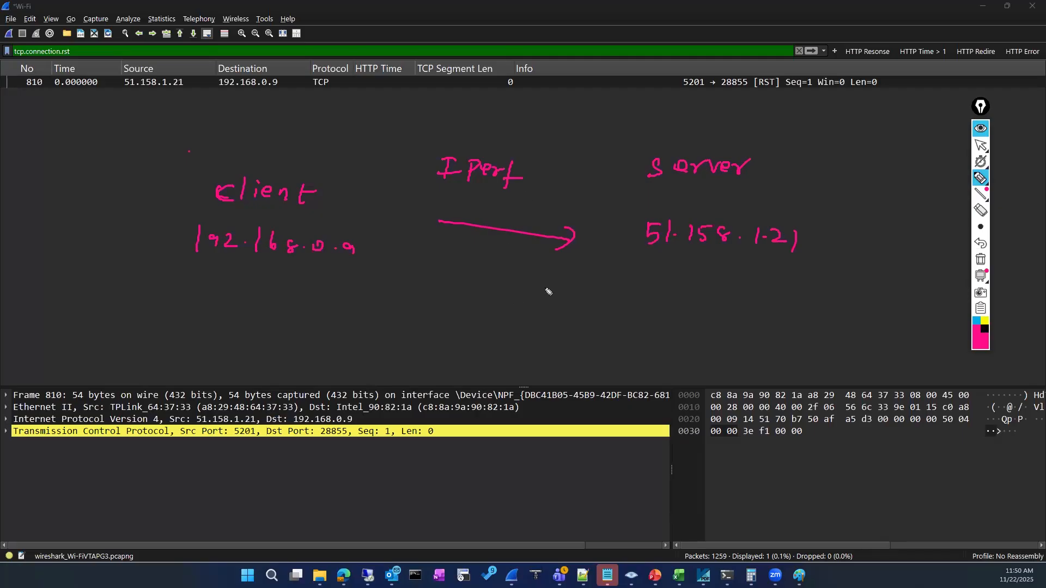
Write "TCP" under the Iperf arrow and draw a client-to-server arrow labelled "Syn".
left_click_drag(466, 252, 485, 251)
mouse_move(475, 253)
left_mouse_down()
mouse_move(475, 268)
mouse_move(493, 257)
mouse_move(497, 272)
left_mouse_up()
left_click_drag(504, 259, 503, 277)
left_click_drag(504, 260, 505, 270)
left_click_drag(456, 306, 556, 327)
mouse_move(579, 333)
left_mouse_down()
mouse_move(597, 334)
mouse_move(568, 308)
left_mouse_up()
mouse_move(650, 296)
left_mouse_down()
mouse_move(638, 314)
mouse_move(688, 316)
left_mouse_up()
Draw the return arrow labelled "Syn ACK" and a final client-to-server arrow labelled "ACK".
mouse_move(505, 350)
left_mouse_down()
mouse_move(481, 344)
mouse_move(472, 357)
left_mouse_up()
mouse_move(318, 329)
left_mouse_down()
mouse_move(309, 344)
mouse_move(328, 348)
left_mouse_up()
left_click_drag(338, 342, 380, 336)
left_click_drag(385, 326, 384, 335)
mouse_move(472, 370)
left_mouse_down()
mouse_move(556, 394)
mouse_move(545, 423)
mouse_move(558, 423)
left_mouse_up()
mouse_move(566, 412)
left_mouse_down()
mouse_move(565, 423)
mouse_move(583, 422)
left_mouse_up()
Handwrite the note "3 way handshake" beside the Syn, Syn ACK and ACK arrows.
mouse_move(793, 328)
left_mouse_down()
mouse_move(796, 349)
mouse_move(846, 334)
left_mouse_up()
mouse_move(849, 335)
left_mouse_down()
mouse_move(873, 332)
mouse_move(869, 355)
left_mouse_up()
left_click_drag(810, 352, 840, 369)
left_click_drag(850, 361, 916, 364)
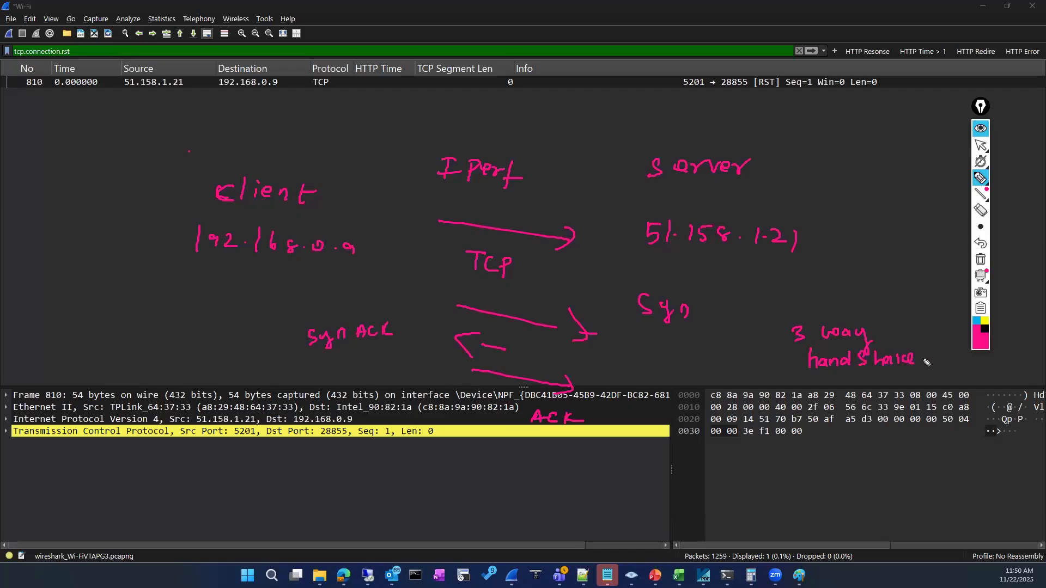
Expand packet 810's Internet Protocol and Transmission Control Protocol details and examine the addresses and the source port.
left_click(980, 145)
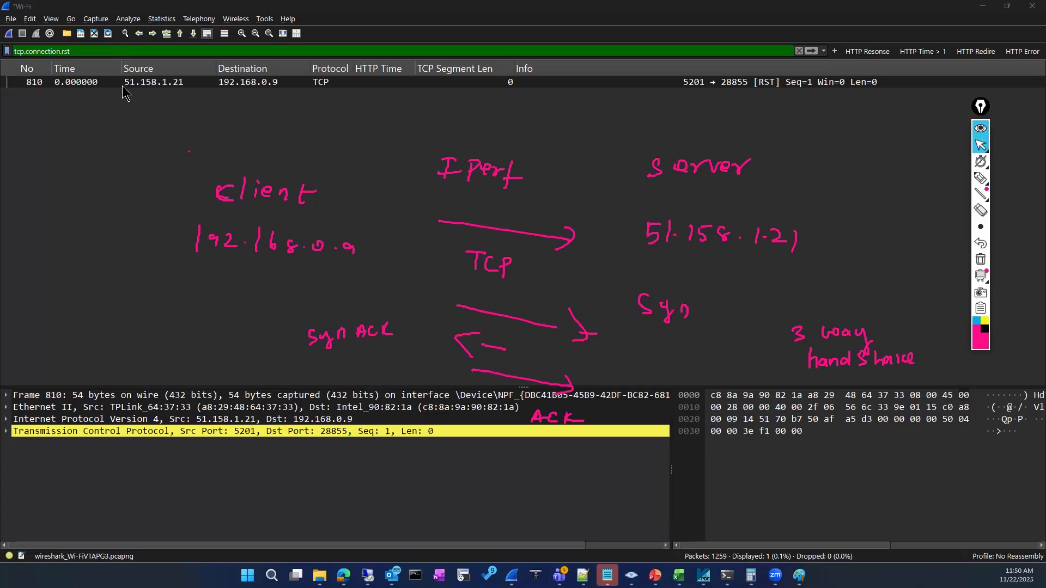
left_click(6, 418)
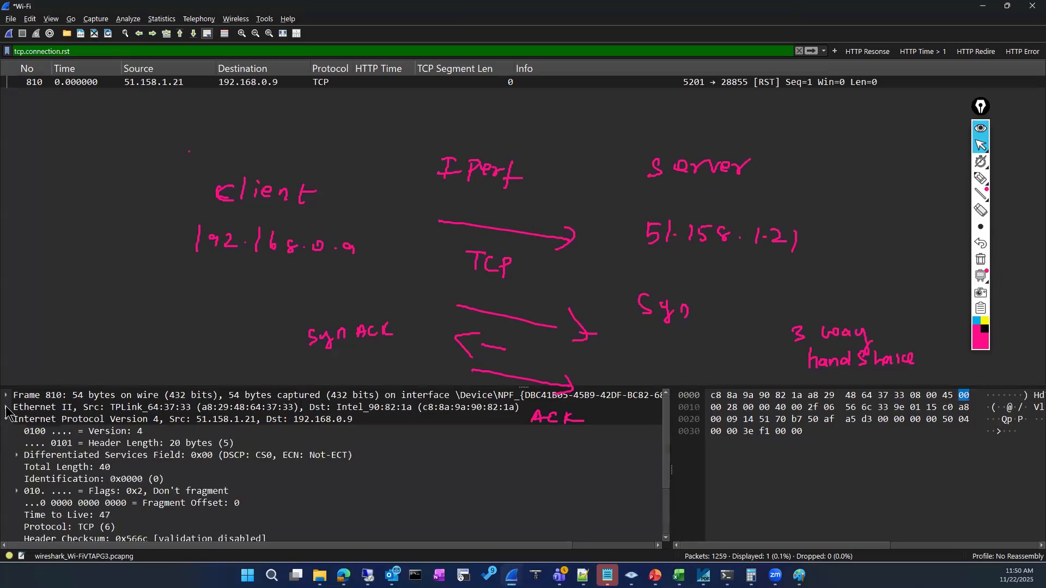
left_click(199, 408)
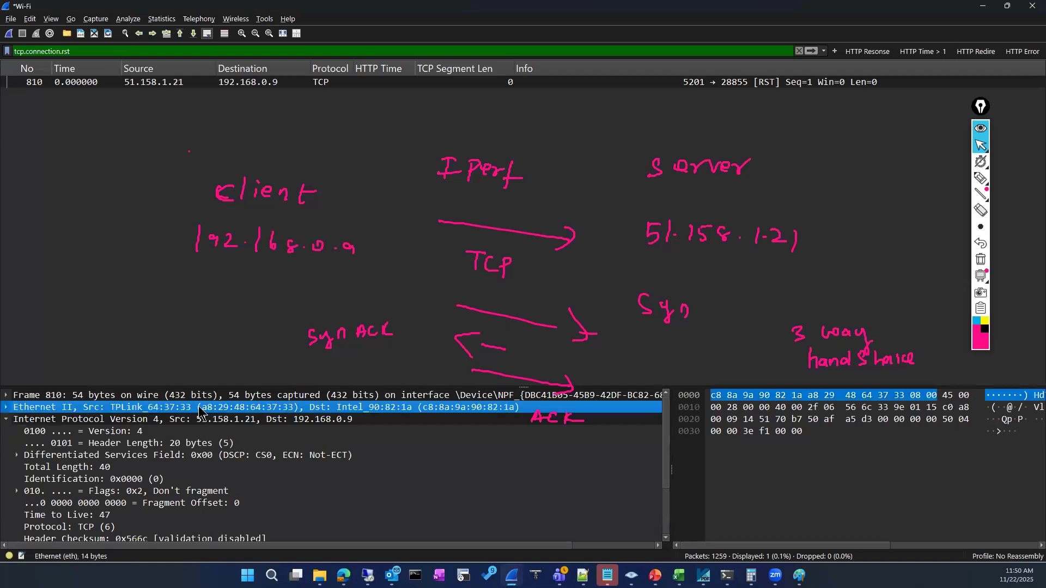
scroll(216, 457, "down", 2)
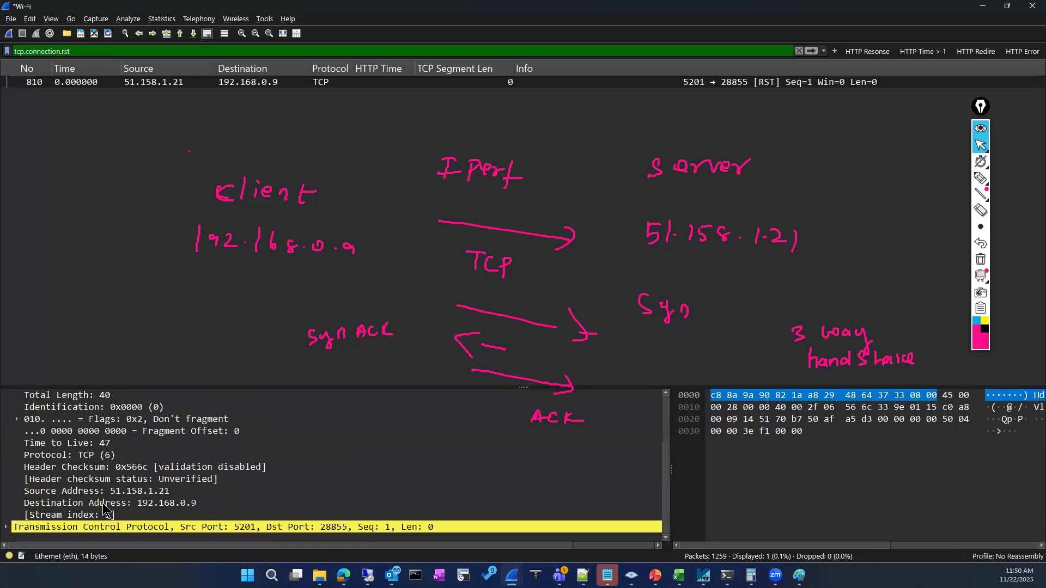
left_click(6, 526)
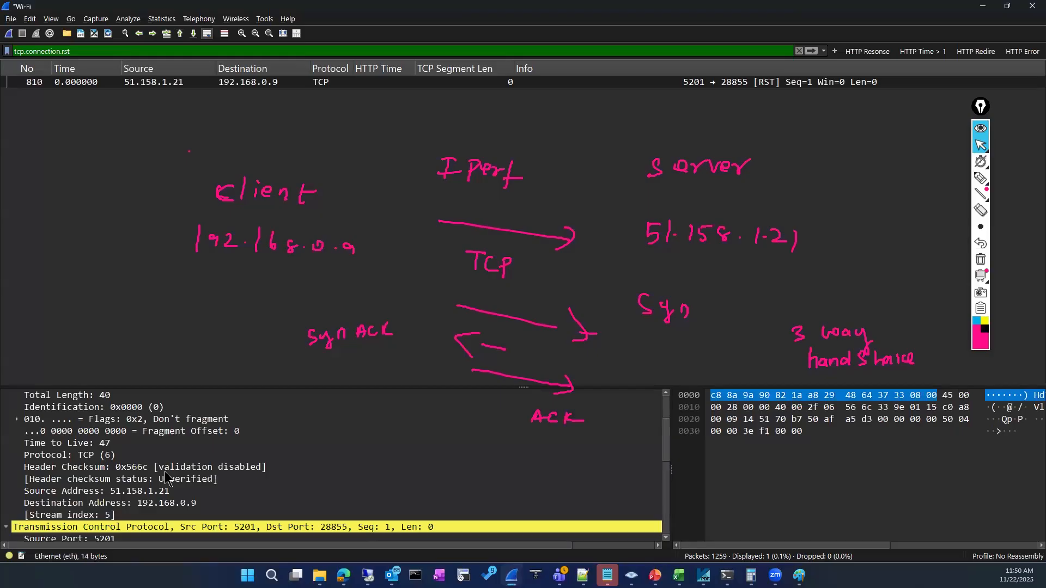
scroll(167, 479, "down", 4)
scroll(168, 479, "up", 1)
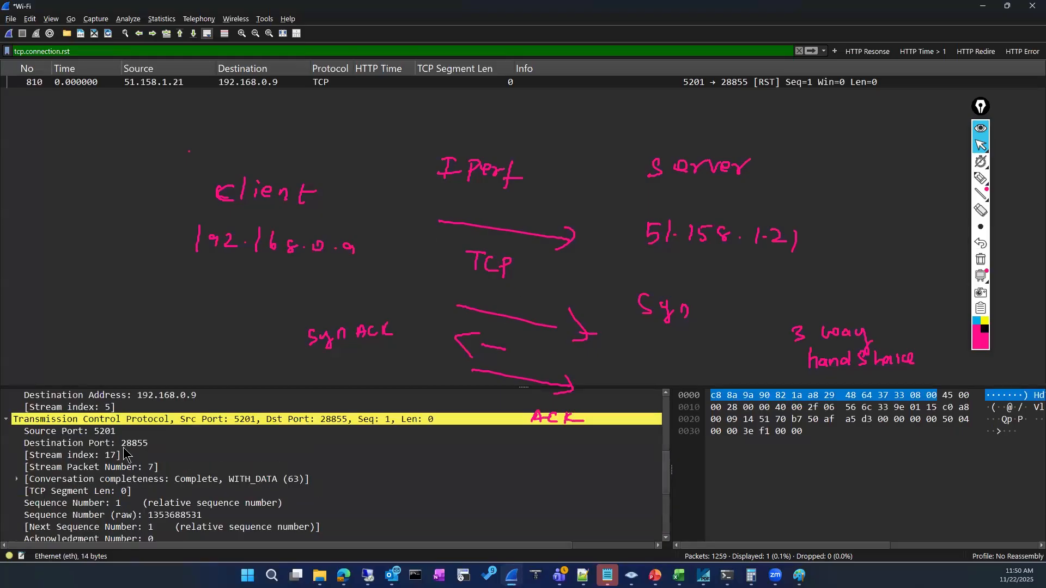
left_click(113, 432)
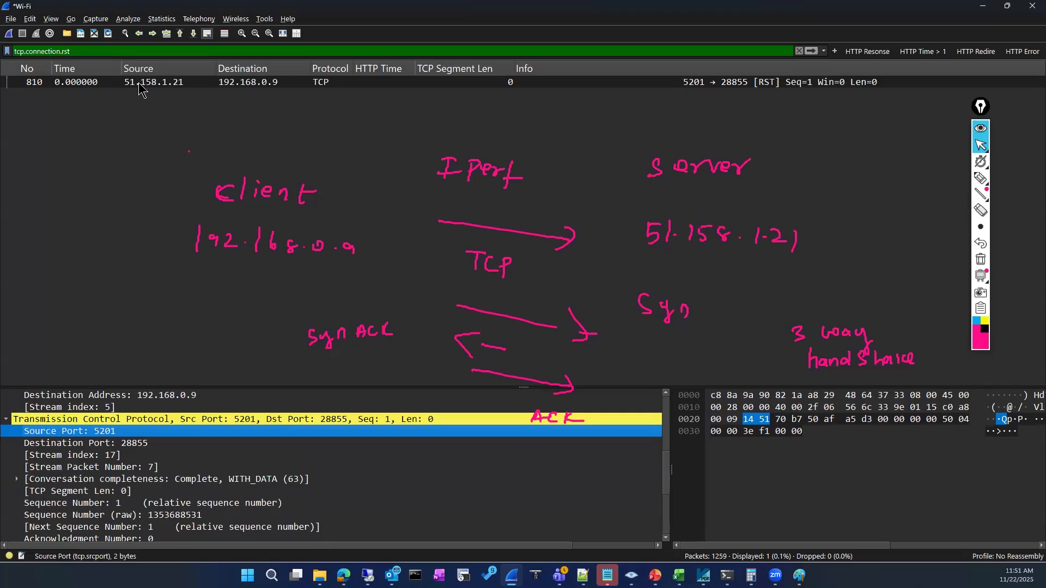
Expand the TCP Flags of packet 810 and examine the Reset bit.
left_click(262, 84)
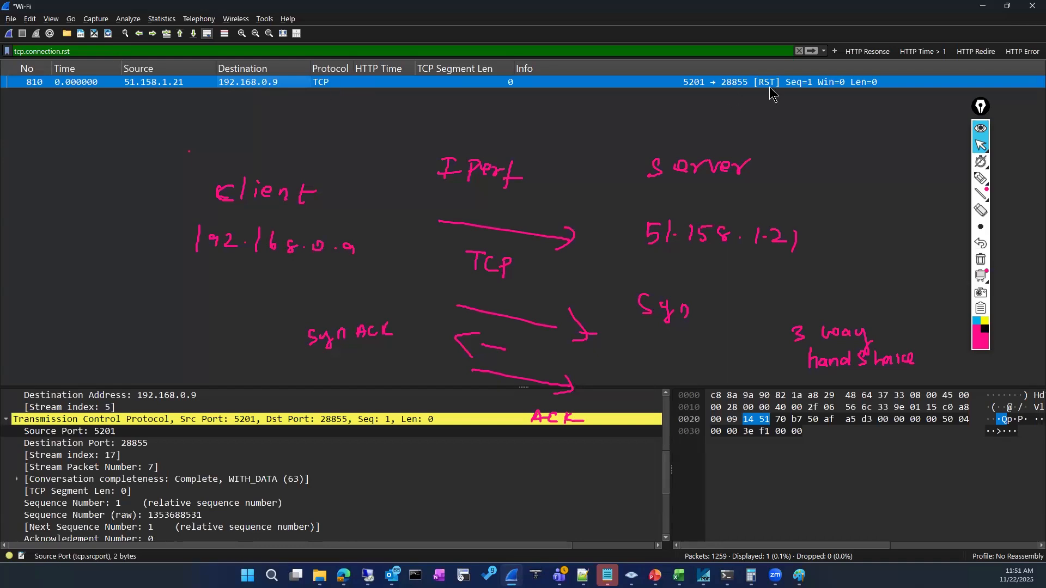
scroll(149, 491, "down", 2)
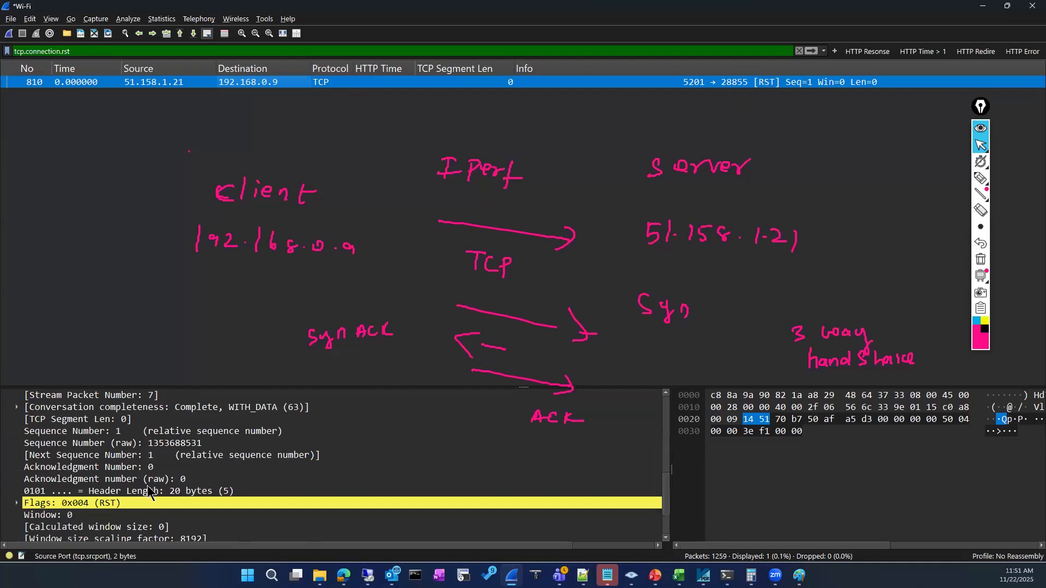
scroll(149, 491, "down", 2)
left_click(16, 443)
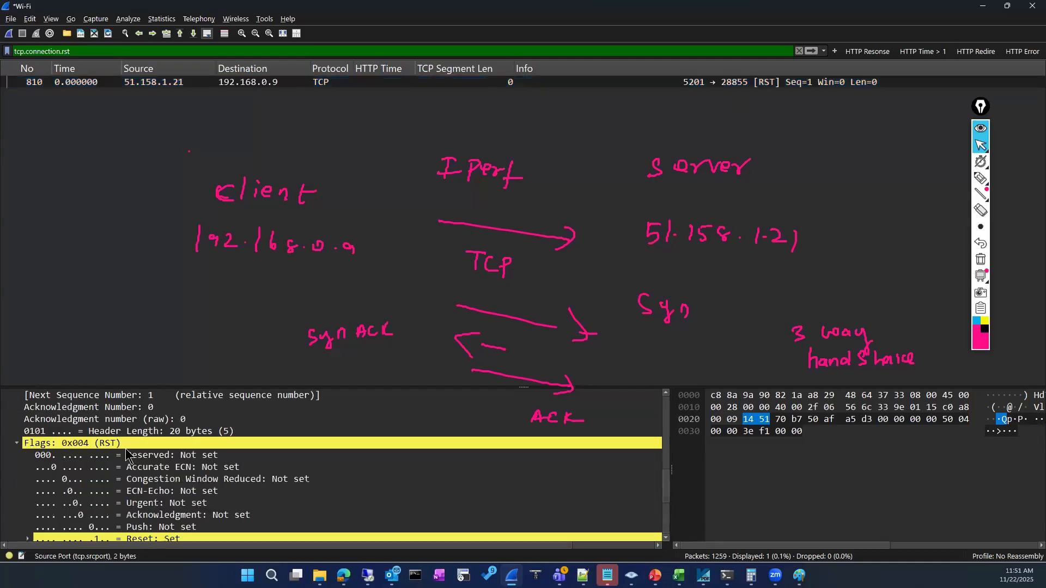
scroll(129, 456, "down", 2)
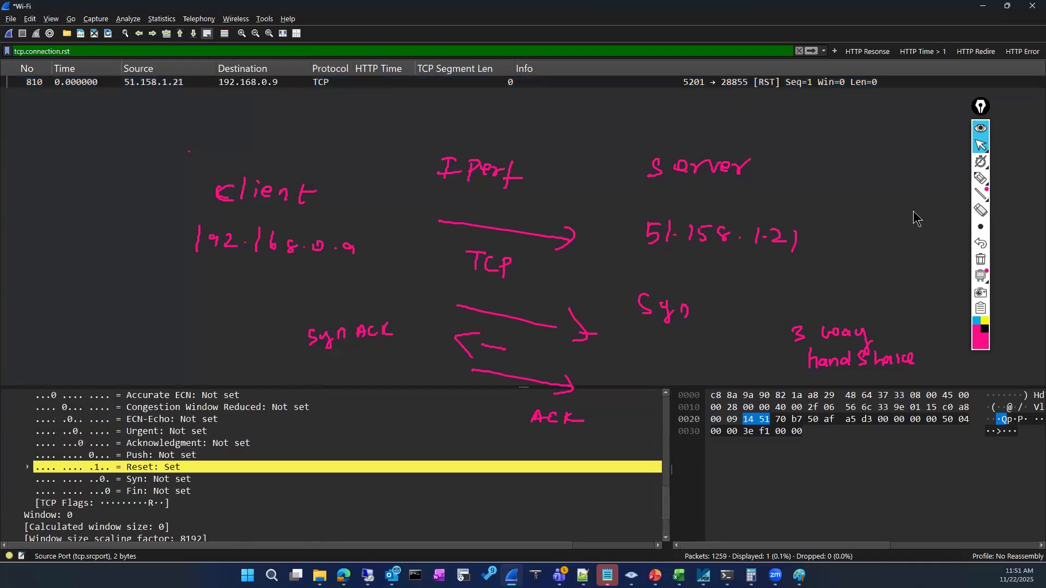
Mark the Reset flag with an arrow, circle source 51.158.1.21, and draw a crossed-out arrow from it to the destination.
left_click(981, 178)
mouse_move(240, 468)
left_mouse_down()
mouse_move(294, 455)
mouse_move(280, 480)
left_mouse_up()
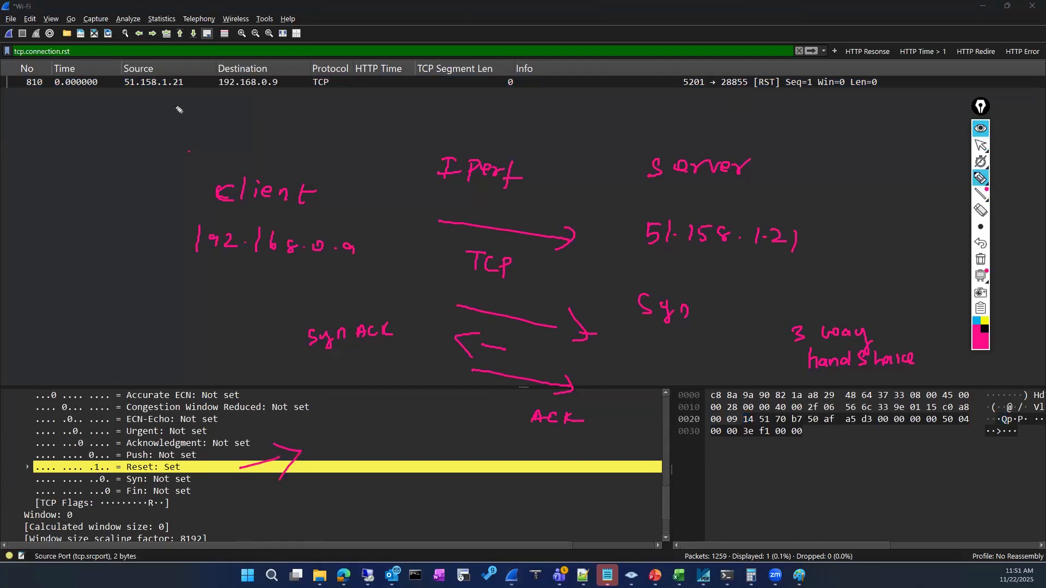
mouse_move(139, 103)
left_mouse_down()
mouse_move(132, 69)
mouse_move(153, 111)
mouse_move(235, 136)
mouse_move(240, 105)
mouse_move(264, 100)
mouse_move(251, 130)
left_mouse_up()
left_click_drag(211, 123, 179, 184)
left_click_drag(183, 144, 220, 159)
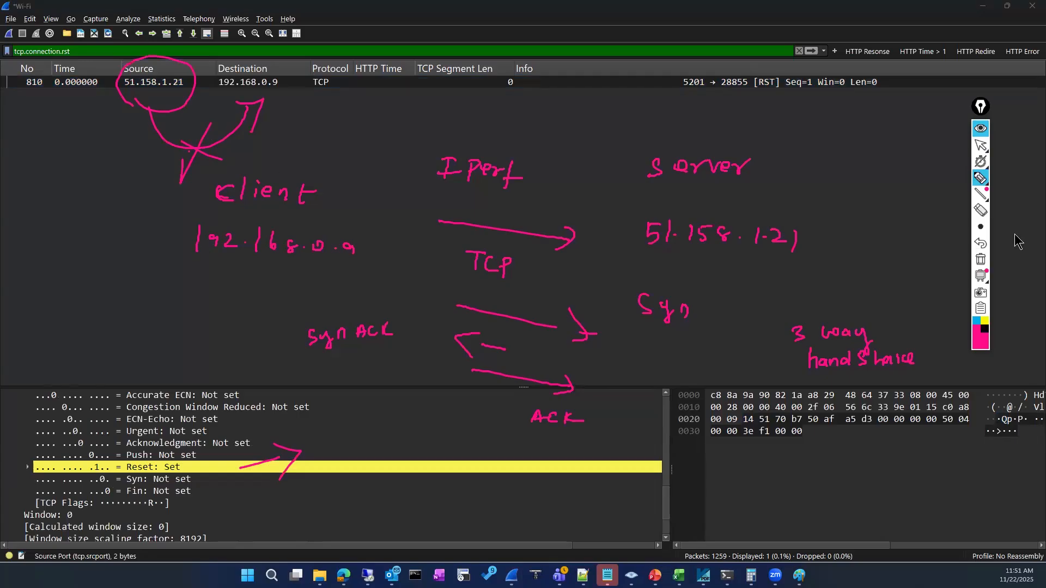
Clear all annotations and review packet 810's Internet Protocol header, selecting its Time to Live field.
left_click(980, 259)
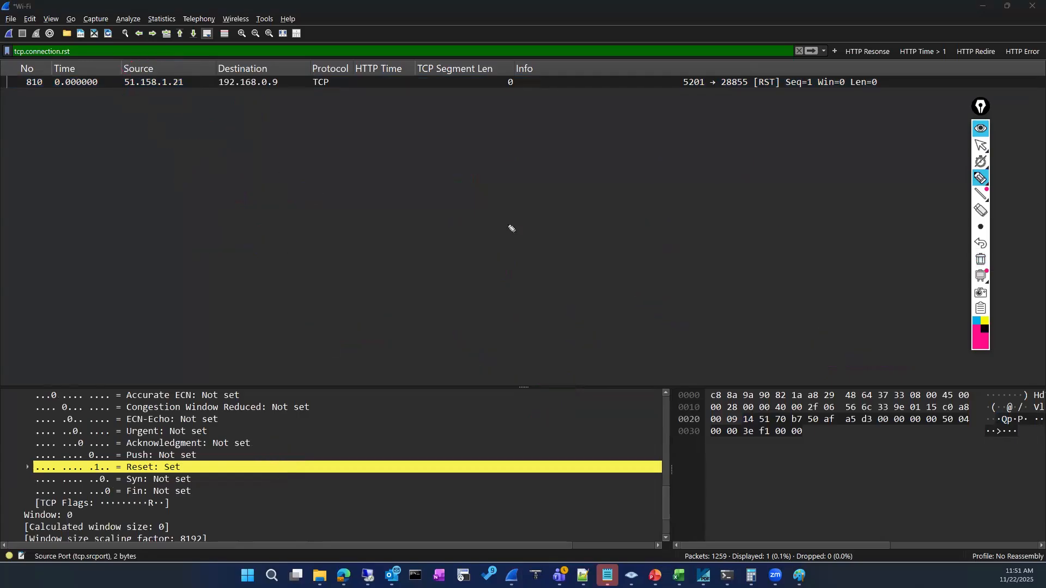
left_click(981, 145)
scroll(201, 443, "up", 7)
scroll(201, 443, "up", 4)
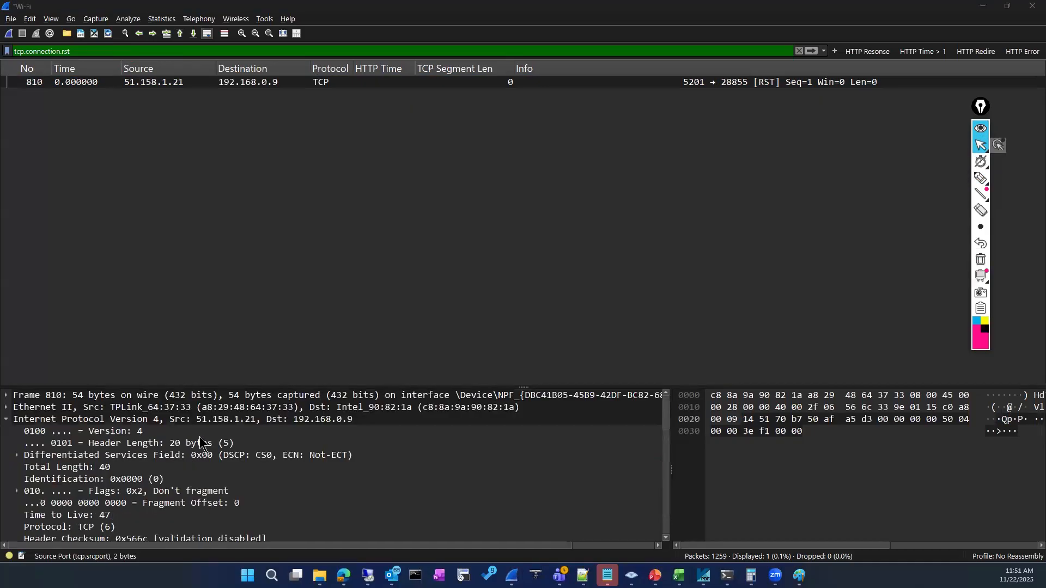
scroll(202, 443, "down", 4)
scroll(202, 443, "up", 1)
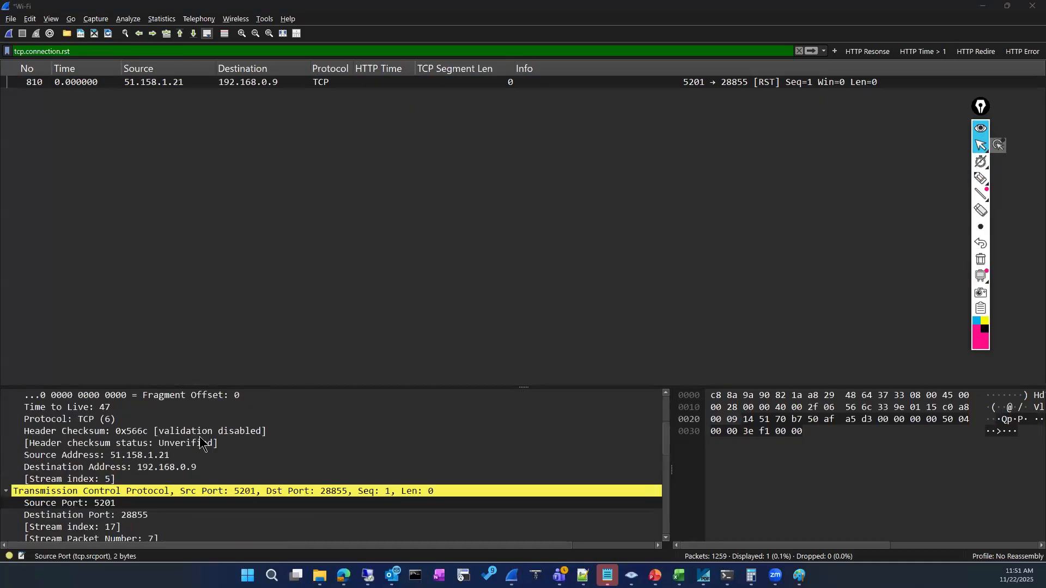
scroll(202, 443, "up", 3)
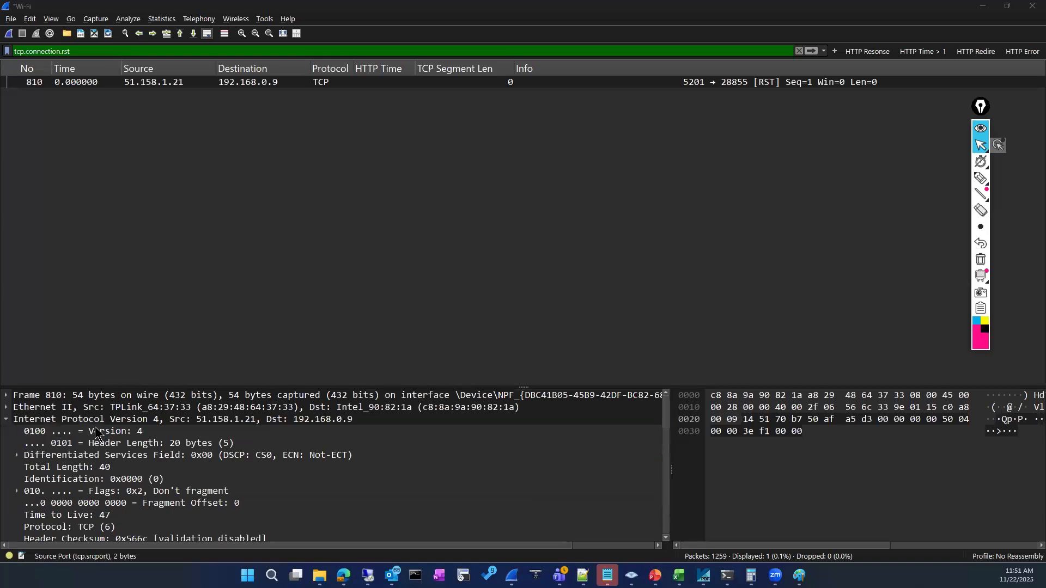
left_click(62, 422)
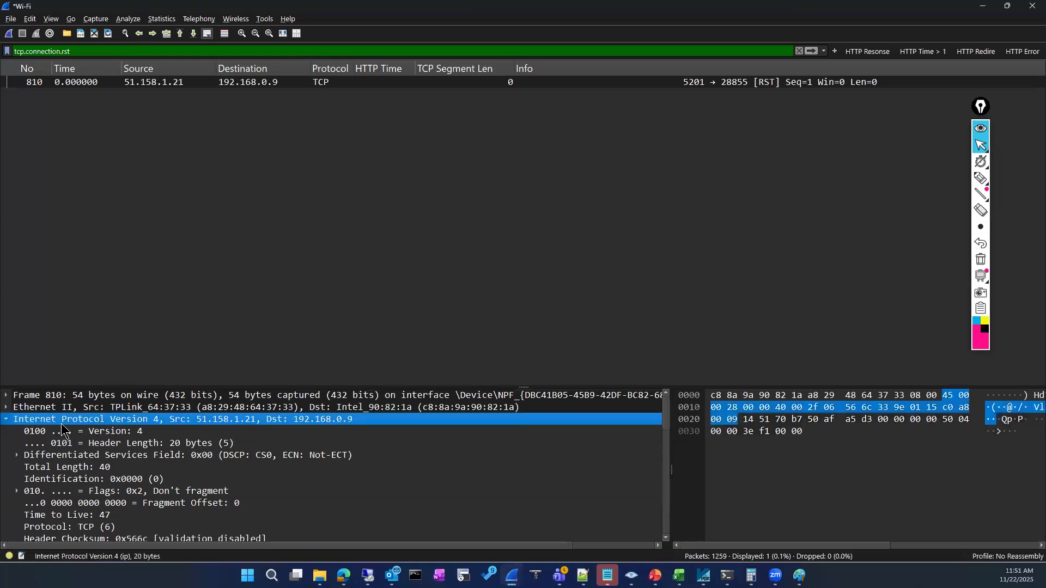
left_click(109, 518)
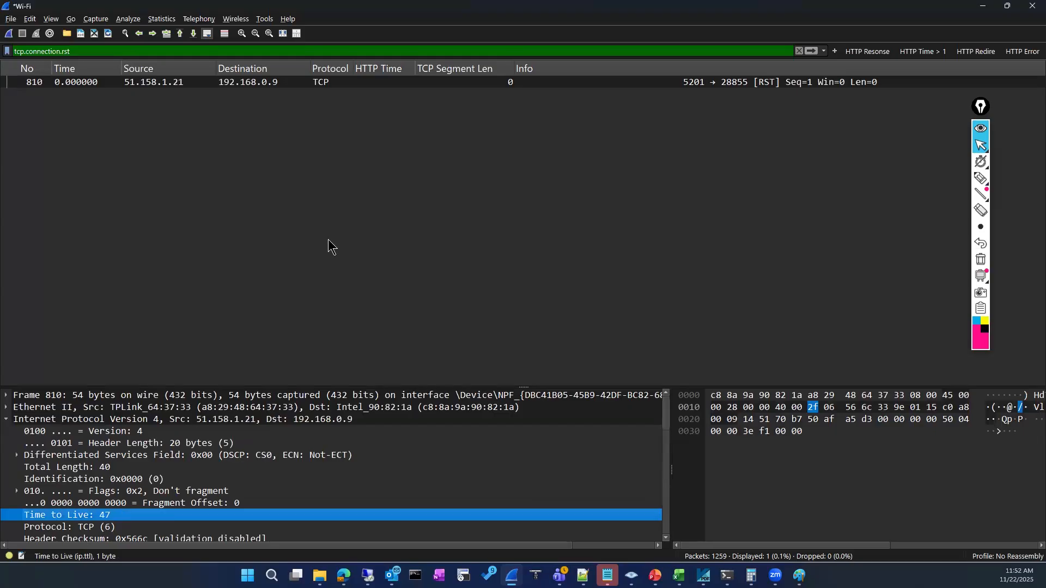
Handwrite the TTL values 128, 64 and 255, labelling 64 as "Linux" and 255 as "Cisco".
left_click(980, 180)
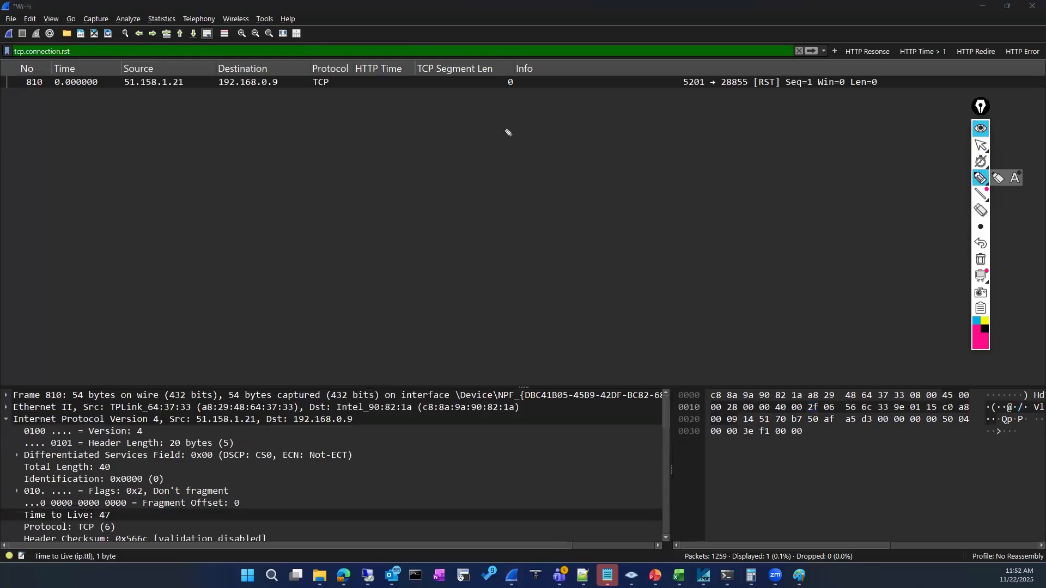
mouse_move(496, 136)
left_mouse_down()
mouse_move(494, 157)
mouse_move(515, 153)
left_mouse_up()
left_click_drag(536, 140, 526, 138)
mouse_move(515, 196)
left_mouse_down()
mouse_move(507, 234)
mouse_move(552, 219)
left_mouse_up()
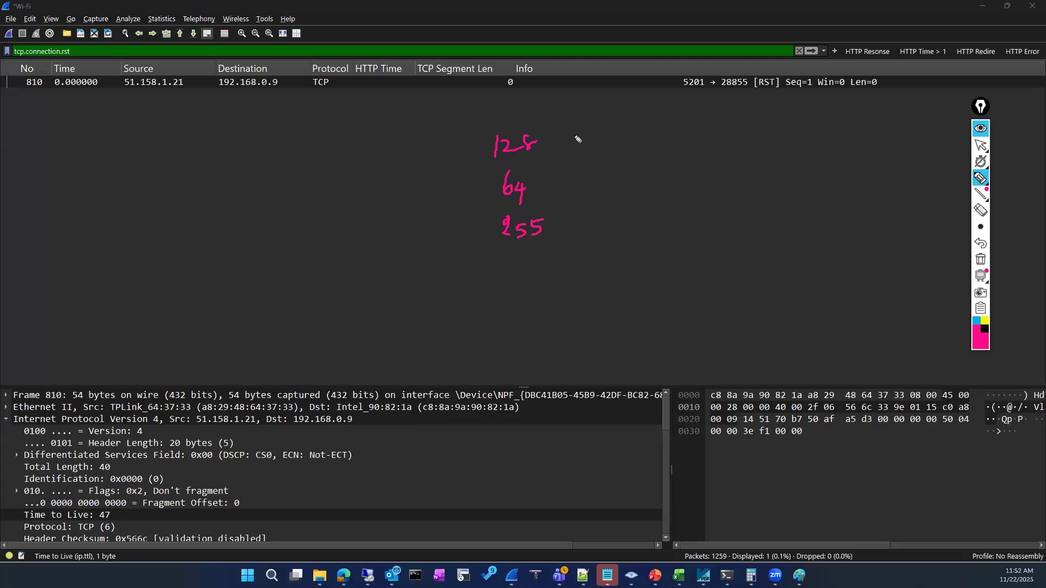
mouse_move(568, 231)
left_mouse_down()
mouse_move(584, 263)
mouse_move(621, 243)
mouse_move(651, 245)
mouse_move(620, 232)
left_mouse_up()
mouse_move(547, 185)
left_mouse_down()
mouse_move(579, 185)
mouse_move(564, 198)
mouse_move(601, 202)
mouse_move(654, 194)
left_mouse_up()
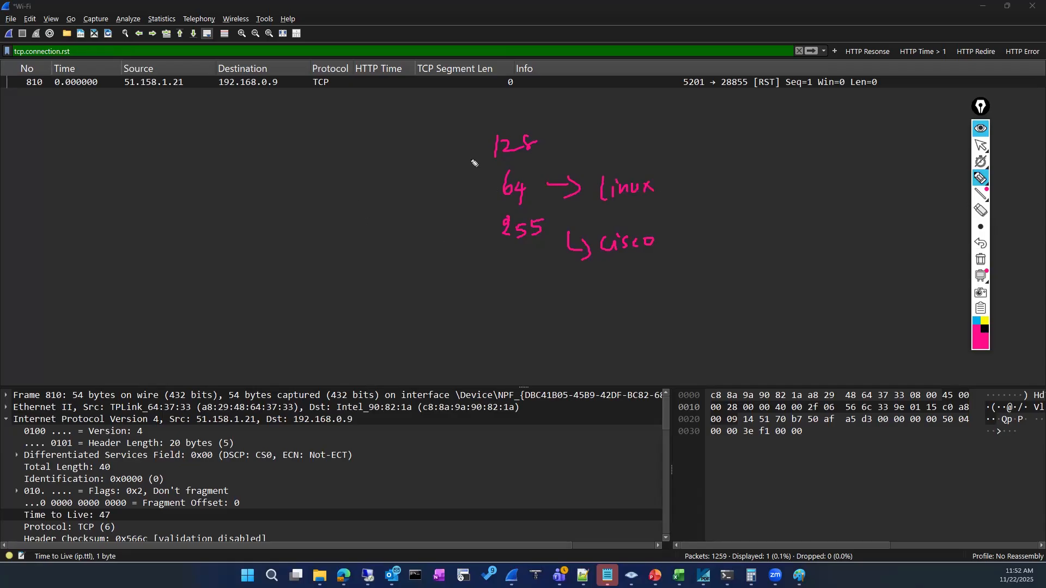
Draw an arrow from 64 to a handwritten 47 and circle the 47.
left_click_drag(466, 199, 442, 199)
left_click_drag(433, 186, 427, 207)
left_click_drag(360, 186, 370, 200)
left_click_drag(367, 192, 375, 212)
mouse_move(341, 173)
left_mouse_down()
mouse_move(344, 224)
mouse_move(328, 184)
left_mouse_up()
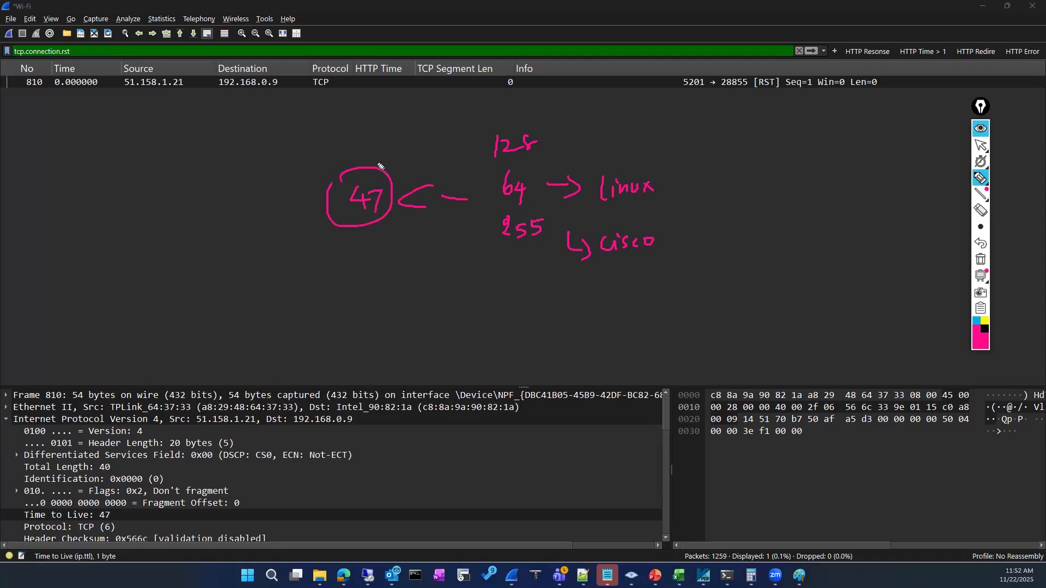
Draw a row of five hop circles, crossing some of them, and add the note "30 → MAX" with a leading arrow.
mouse_move(180, 277)
left_mouse_down()
mouse_move(217, 275)
mouse_move(176, 297)
left_mouse_up()
left_click_drag(203, 287, 194, 305)
left_click_drag(188, 293, 226, 300)
left_click_drag(308, 289, 308, 276)
mouse_move(321, 270)
left_mouse_down()
mouse_move(313, 320)
mouse_move(325, 271)
left_mouse_up()
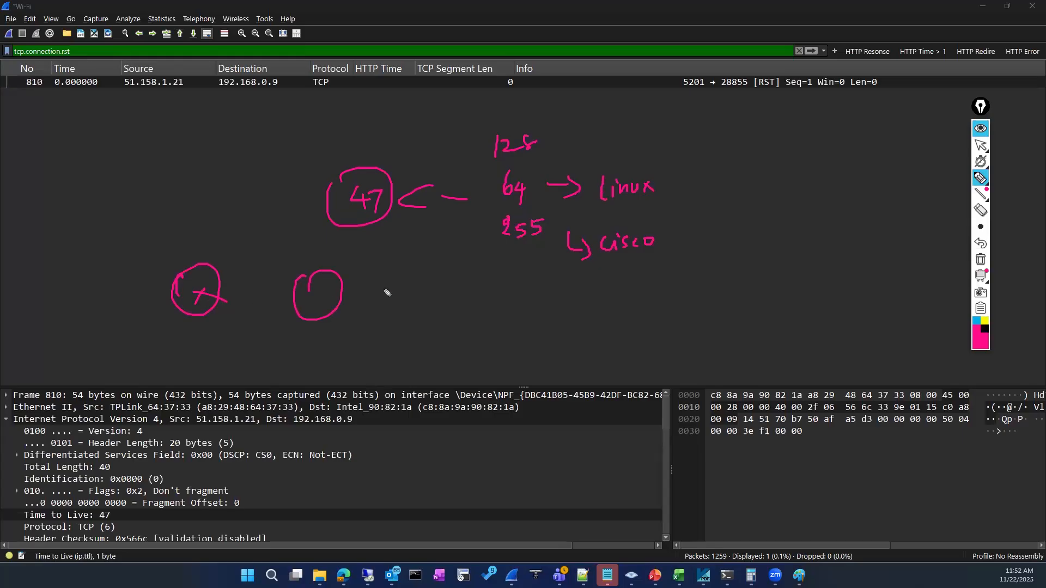
mouse_move(427, 271)
left_mouse_down()
mouse_move(432, 293)
mouse_move(449, 302)
left_mouse_up()
mouse_move(531, 283)
left_mouse_down()
mouse_move(527, 313)
mouse_move(534, 272)
left_mouse_up()
mouse_move(729, 300)
left_mouse_down()
mouse_move(708, 272)
mouse_move(710, 294)
left_mouse_up()
mouse_move(770, 211)
left_mouse_down()
mouse_move(825, 226)
mouse_move(847, 210)
mouse_move(953, 219)
left_mouse_up()
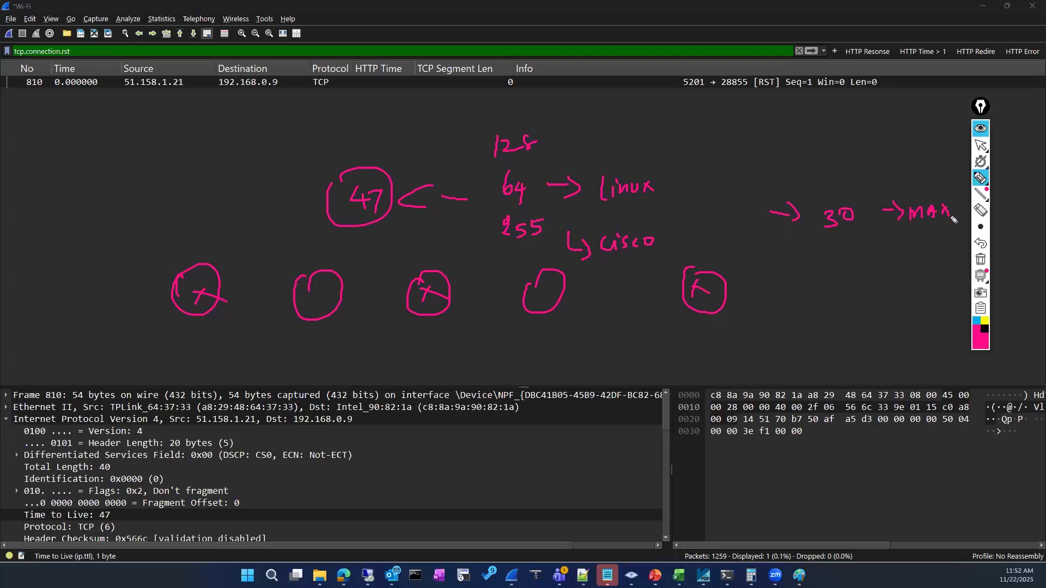
Connect the five hop circles with straight lines and cross the two circles that are still empty.
left_click_drag(202, 293, 415, 292)
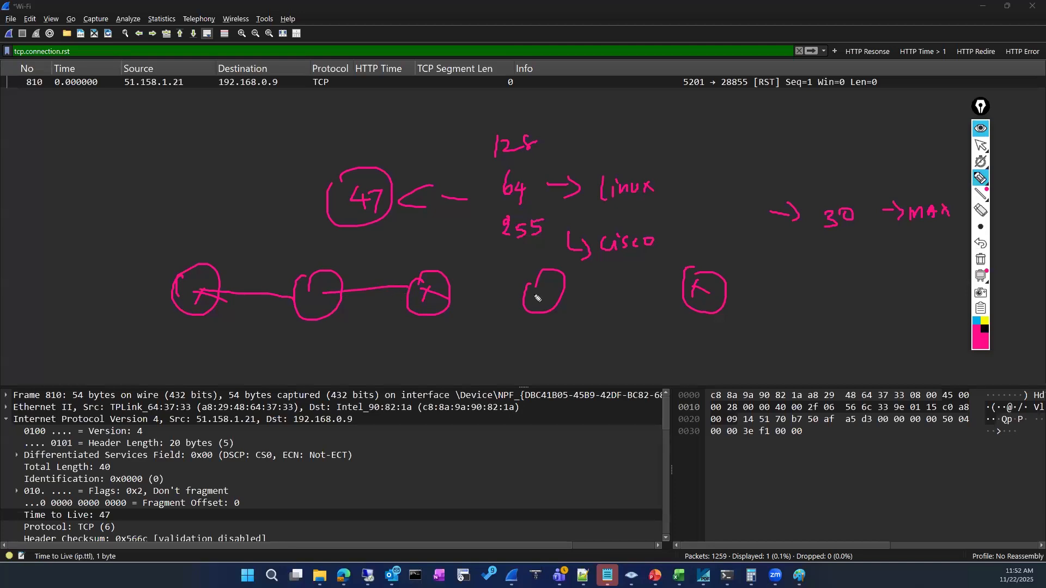
left_click_drag(698, 286, 562, 292)
mouse_move(449, 292)
left_mouse_down()
mouse_move(544, 287)
mouse_move(545, 306)
left_mouse_up()
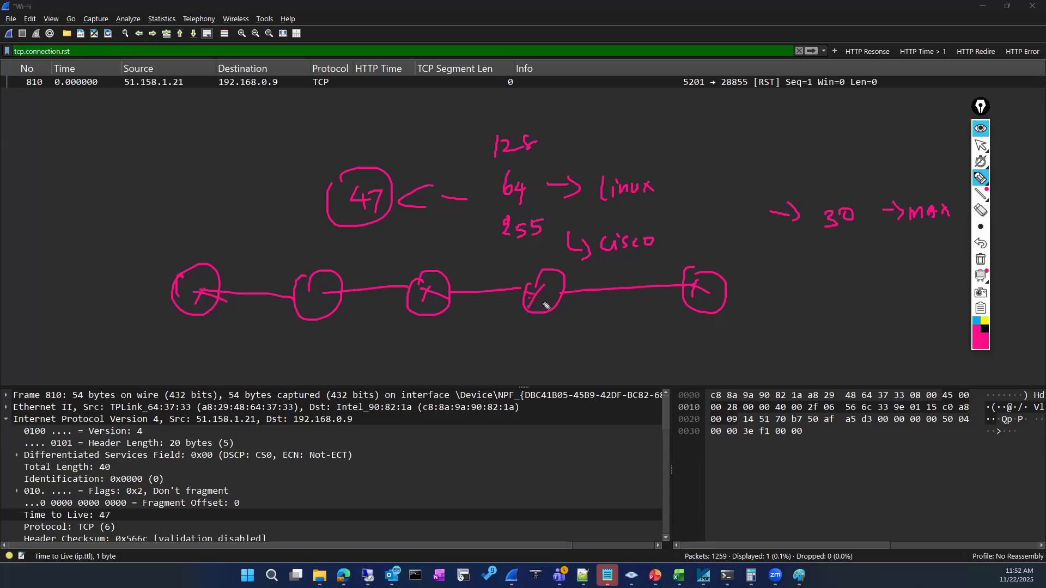
mouse_move(311, 305)
left_mouse_down()
mouse_move(321, 287)
mouse_move(336, 302)
left_mouse_up()
Draw a bracket linking packet 810's source and destination addresses, with a "P" at each end and two-way arrows labelled "TCP" beneath.
left_click_drag(140, 100, 286, 154)
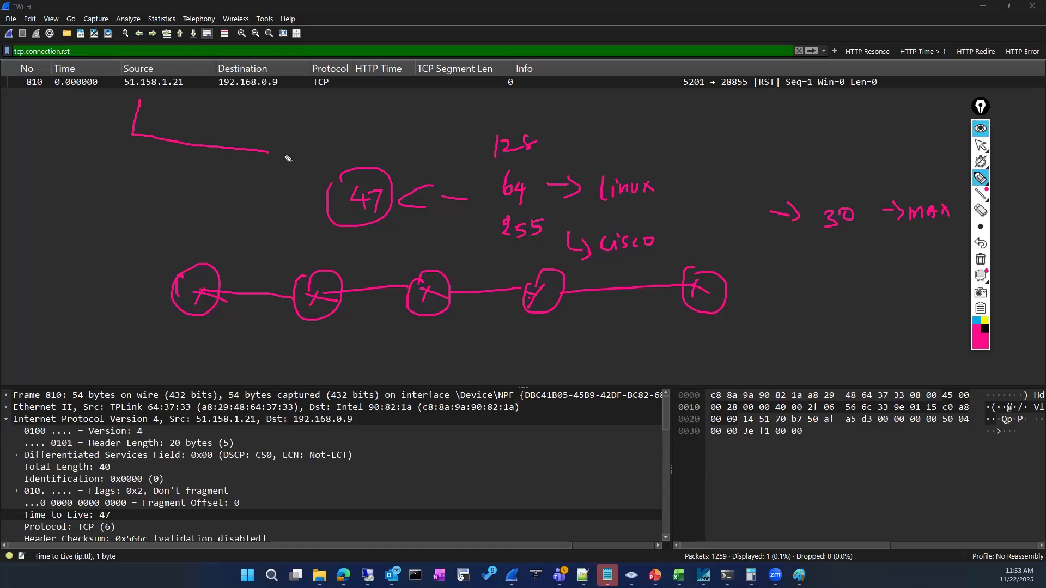
left_click_drag(267, 104, 264, 146)
left_click_drag(97, 172, 107, 159)
mouse_move(283, 167)
left_mouse_down()
mouse_move(279, 191)
mouse_move(145, 166)
left_mouse_up()
left_click(216, 178)
left_click_drag(216, 178, 185, 197)
mouse_move(155, 158)
left_mouse_down()
mouse_move(120, 163)
mouse_move(164, 208)
mouse_move(157, 224)
left_mouse_up()
left_click_drag(176, 210, 181, 222)
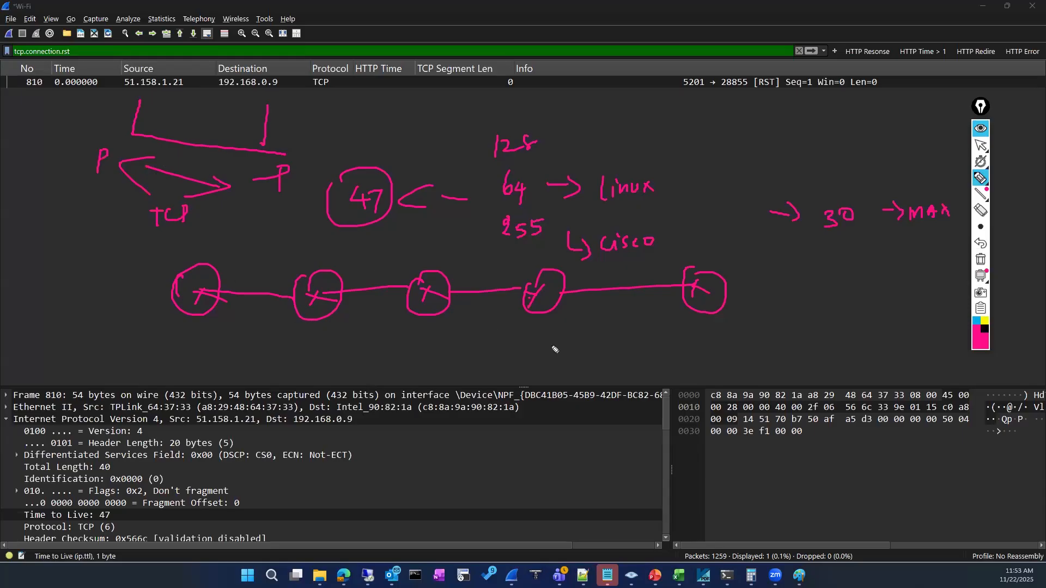
Draw arrows back and forth between the first two hops, then circle packet 810's source and destination addresses with a cross between them.
mouse_move(219, 276)
left_mouse_down()
mouse_move(304, 279)
mouse_move(256, 245)
left_mouse_up()
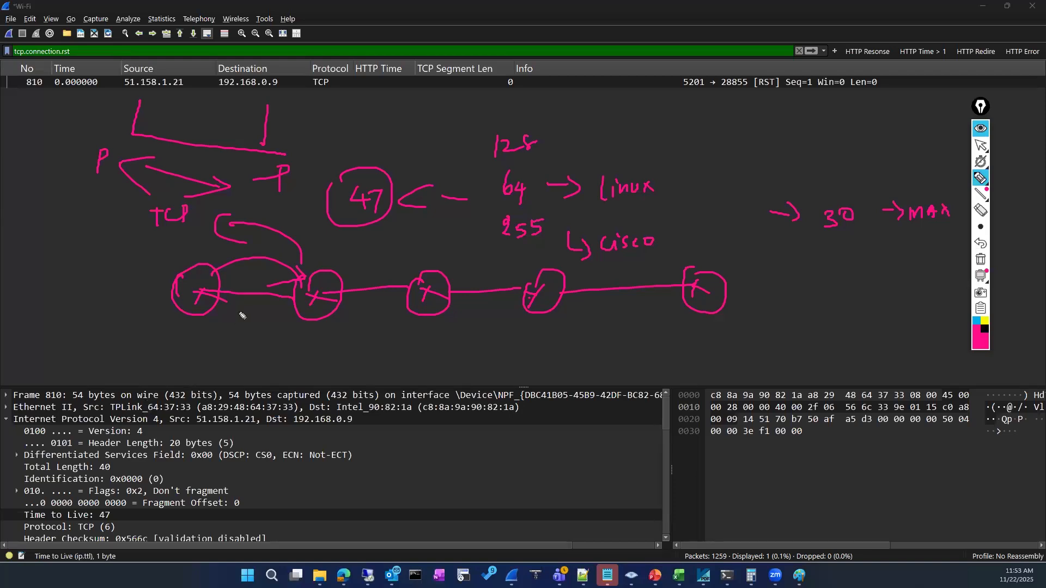
left_click_drag(224, 87, 233, 109)
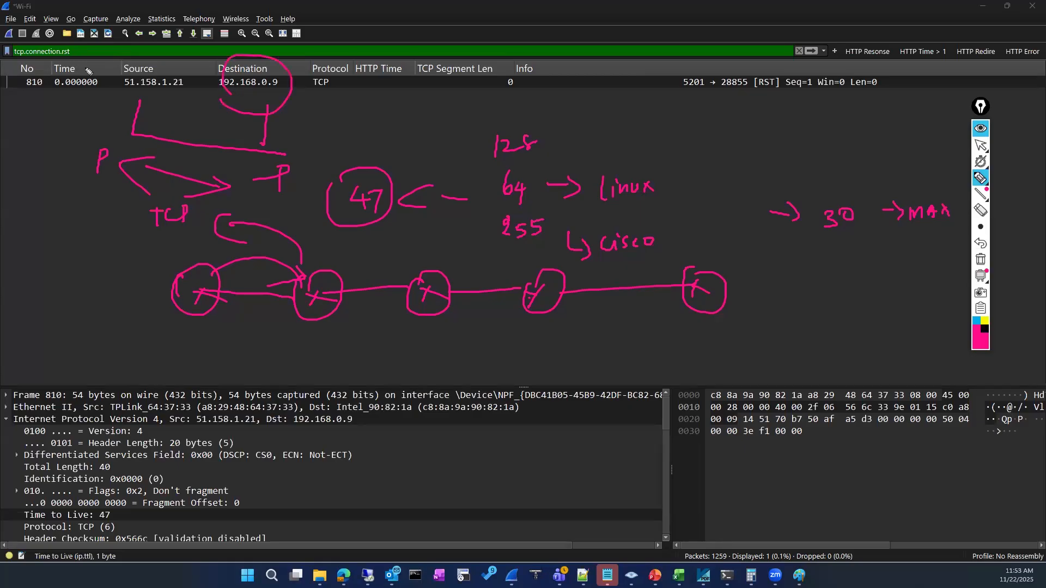
mouse_move(117, 82)
left_mouse_down()
mouse_move(246, 112)
mouse_move(194, 127)
left_mouse_up()
left_click_drag(195, 80, 253, 140)
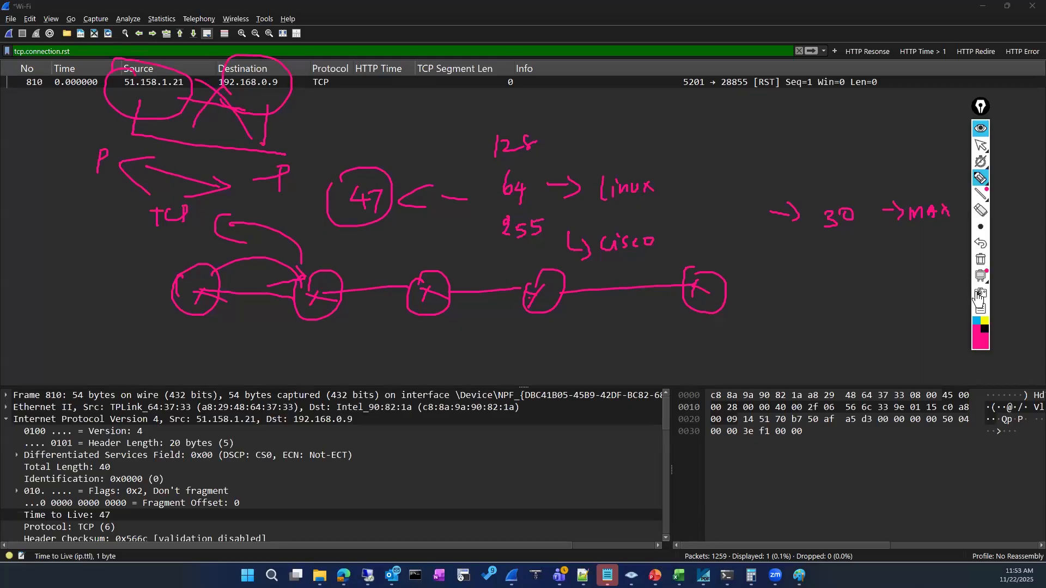
Clear all annotations and filter the packet list to the TCP conversation of packet 810.
left_click(980, 260)
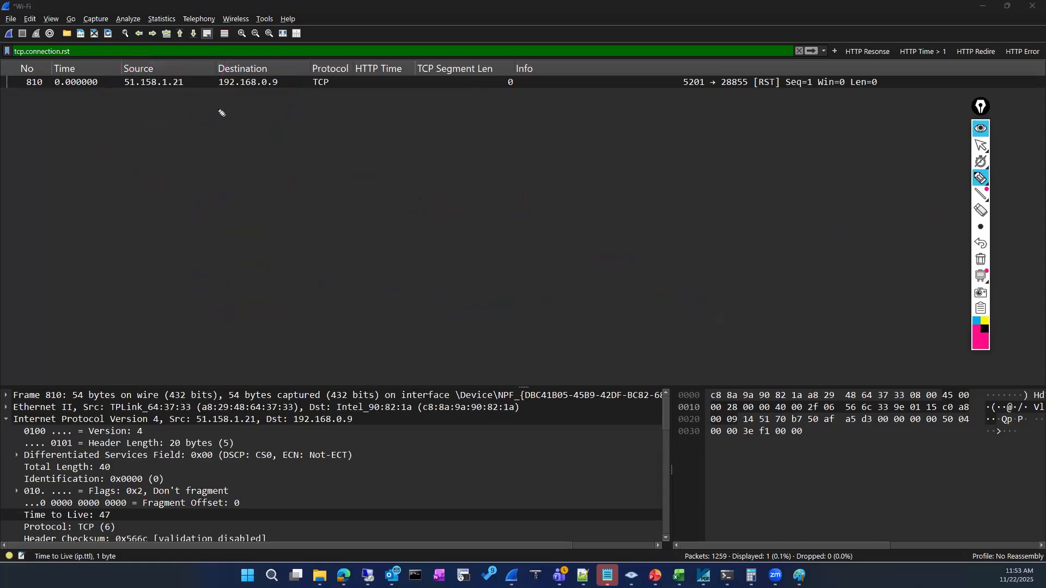
left_click(980, 145)
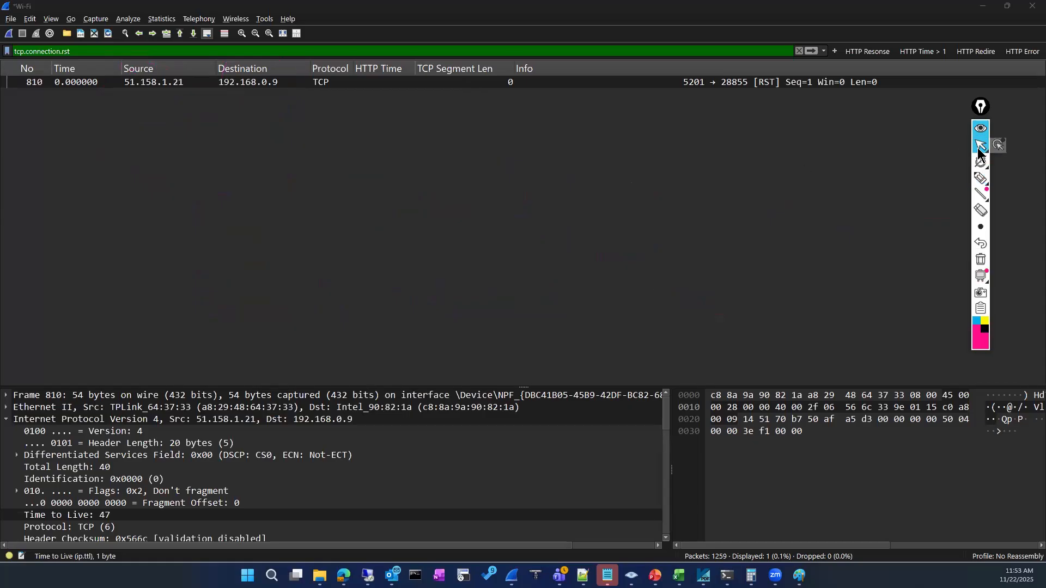
left_click(147, 83)
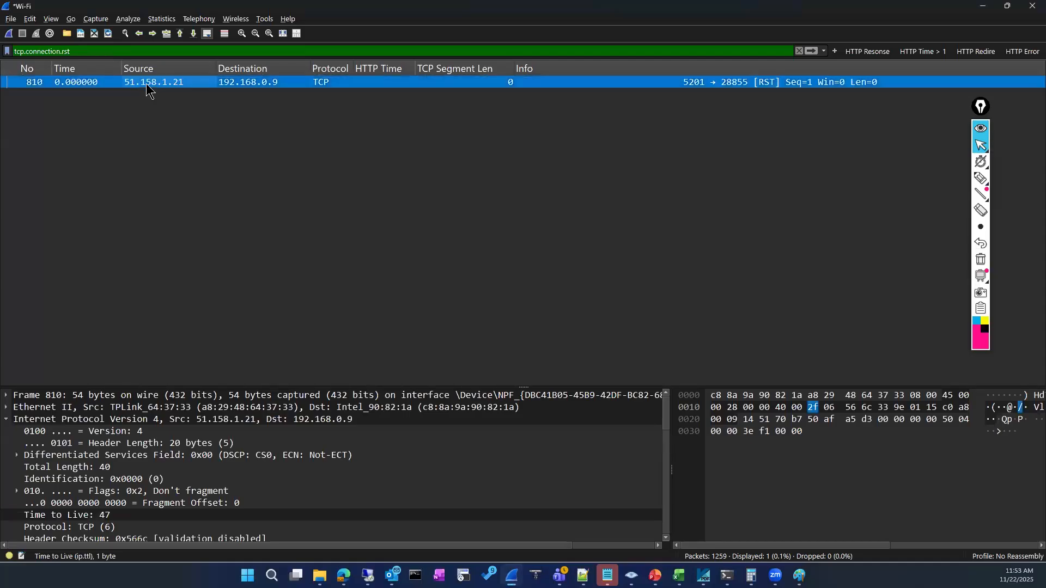
right_click(287, 83)
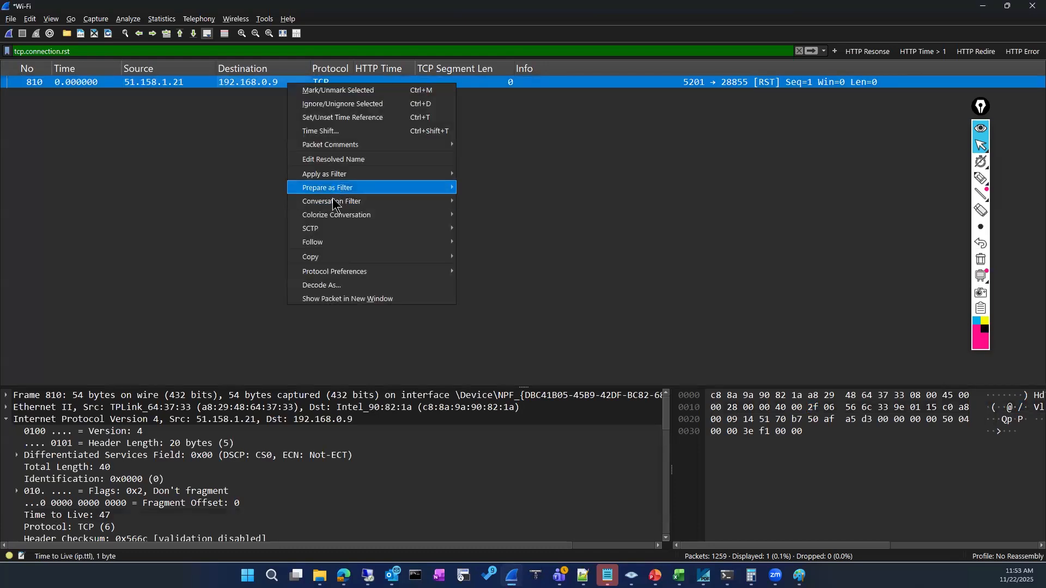
left_click(488, 352)
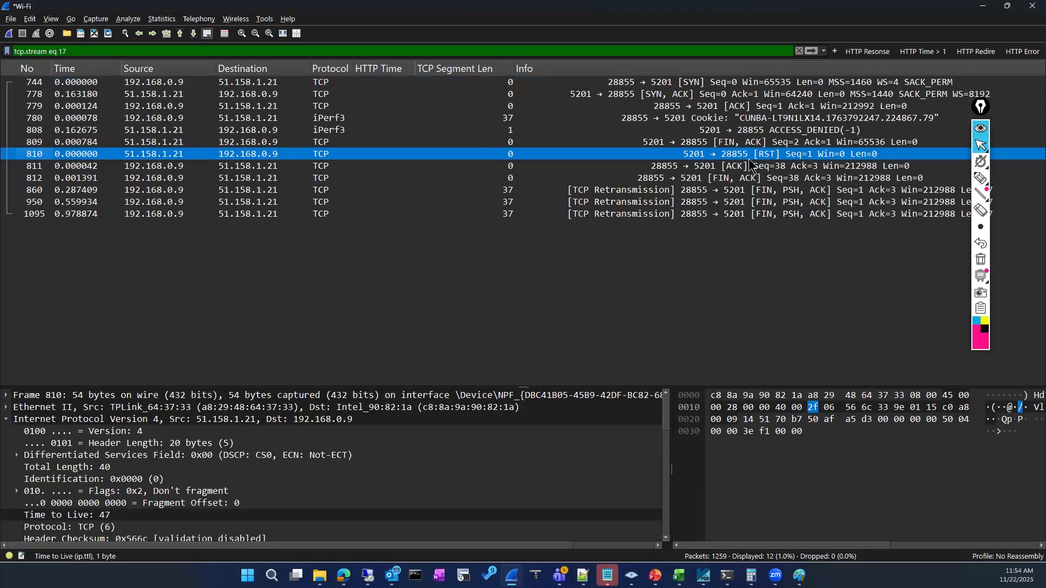
Select SYN packet 744 and examine its TCP flags in the packet details.
left_click(199, 83)
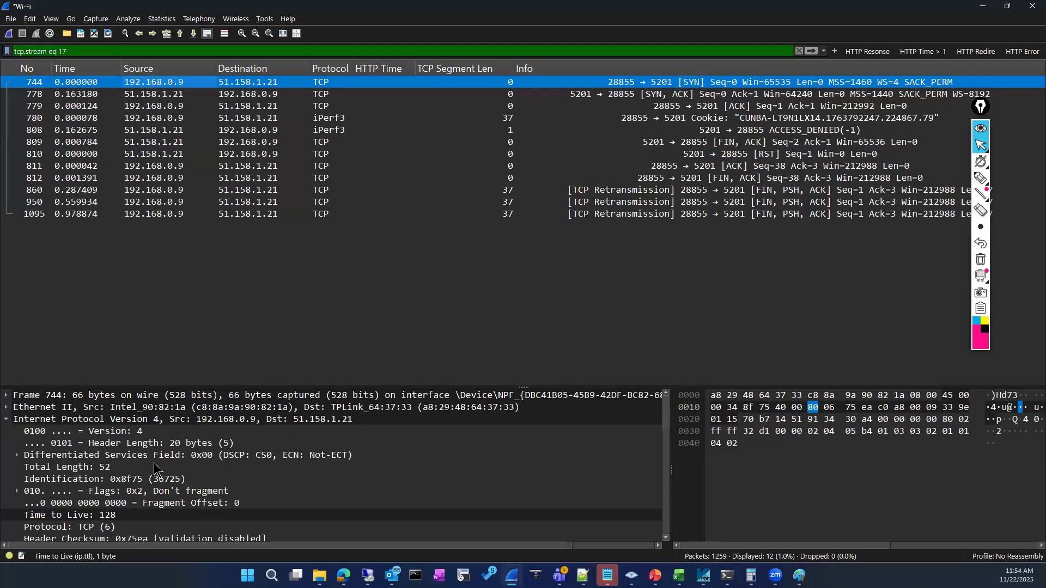
scroll(141, 470, "down", 11)
scroll(138, 466, "up", 2)
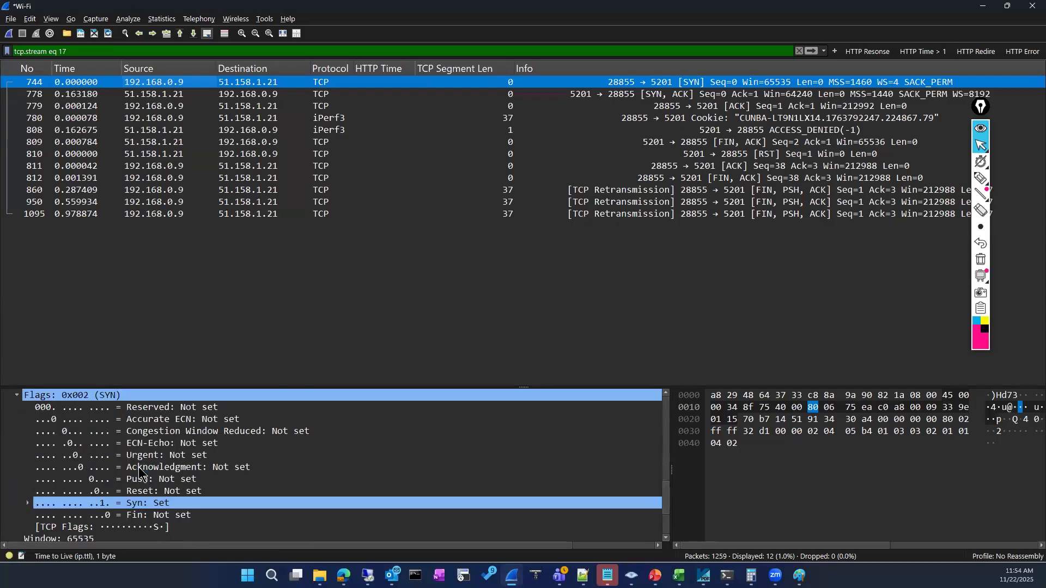
scroll(151, 504, "down", 1)
Draw an arrow from the Syn flag to packet 744's source address, and another to that address from the circled port 28855.
left_click(980, 179)
mouse_move(188, 504)
left_mouse_down()
mouse_move(287, 420)
mouse_move(287, 193)
mouse_move(178, 86)
mouse_move(190, 98)
left_mouse_up()
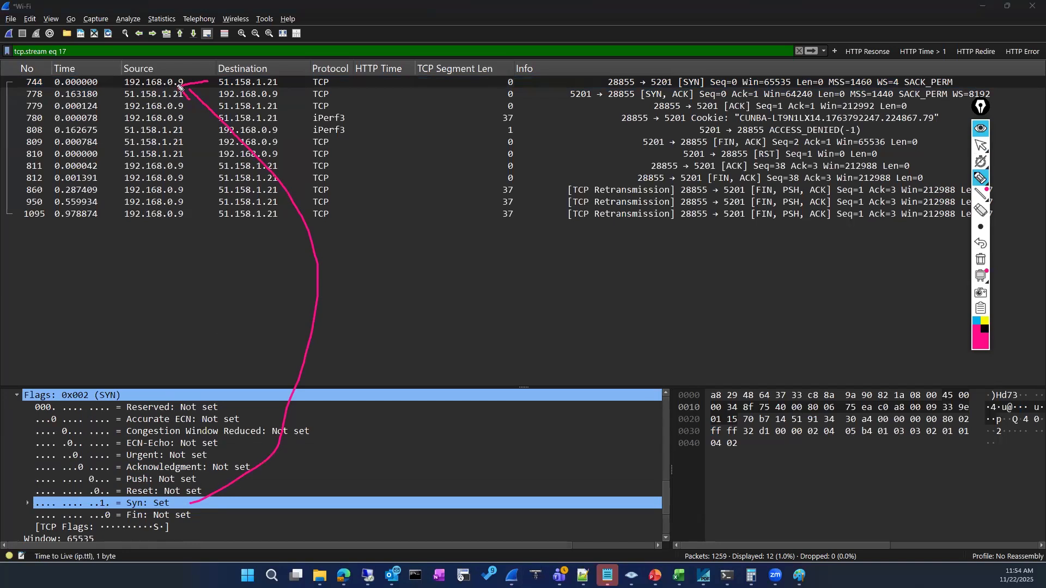
mouse_move(608, 68)
left_mouse_down()
mouse_move(619, 101)
mouse_move(422, 118)
mouse_move(171, 99)
left_mouse_up()
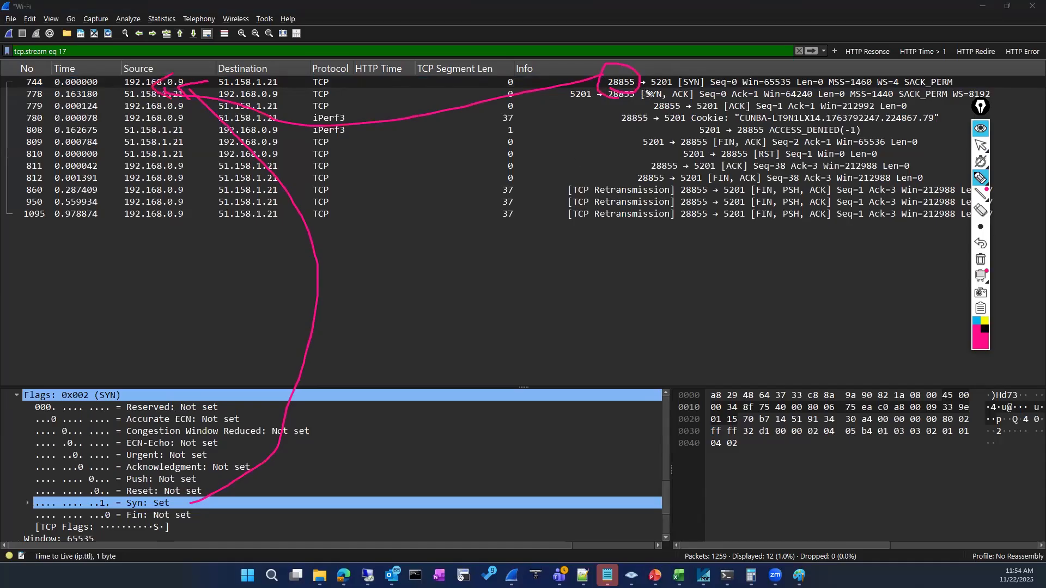
mouse_move(672, 90)
left_mouse_down()
mouse_move(649, 71)
mouse_move(669, 91)
left_mouse_up()
Clear the drawings, tick packet 744's SYN, circle packet 778's port 5201 and addresses labelled "S" and "C", and underline [SYN, ACK].
left_click(980, 259)
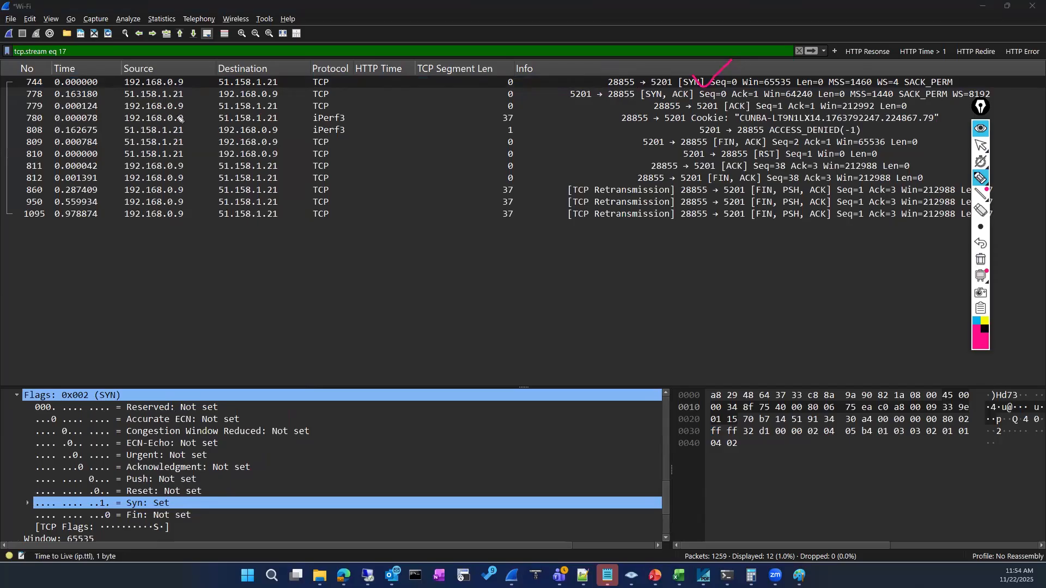
mouse_move(565, 101)
left_mouse_down()
mouse_move(575, 107)
mouse_move(564, 86)
mouse_move(580, 106)
left_mouse_up()
mouse_move(126, 102)
left_mouse_down()
mouse_move(197, 93)
mouse_move(133, 102)
left_mouse_up()
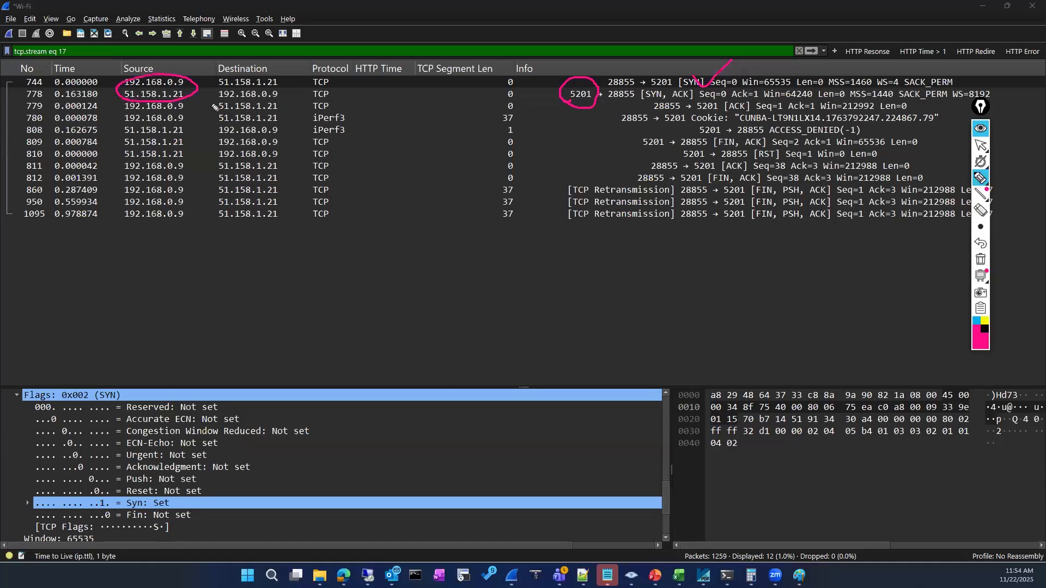
mouse_move(228, 107)
left_mouse_down()
mouse_move(234, 74)
mouse_move(222, 106)
left_mouse_up()
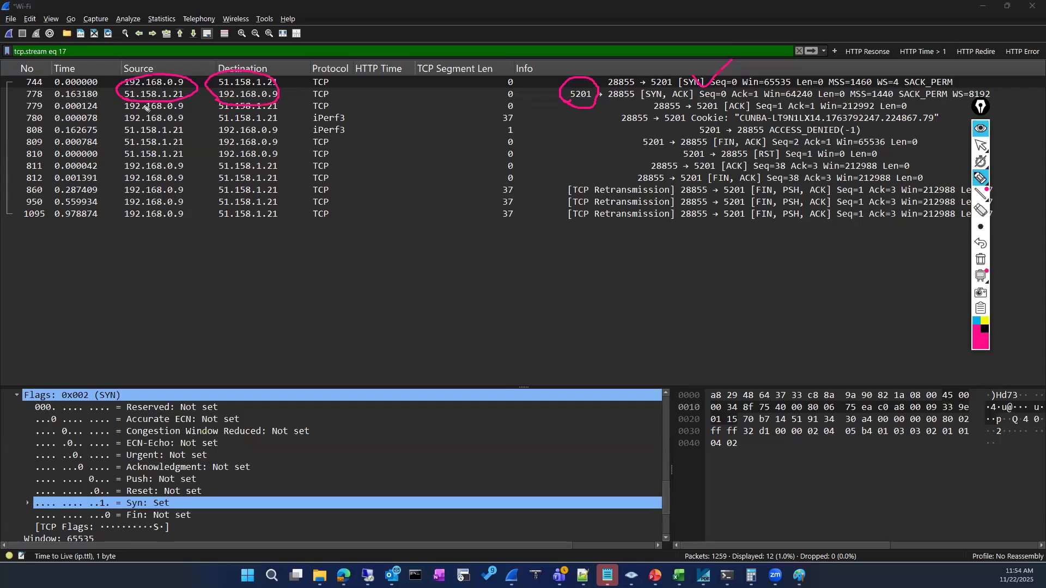
left_click_drag(105, 103, 97, 116)
left_click_drag(282, 102, 289, 123)
left_click_drag(638, 100, 694, 99)
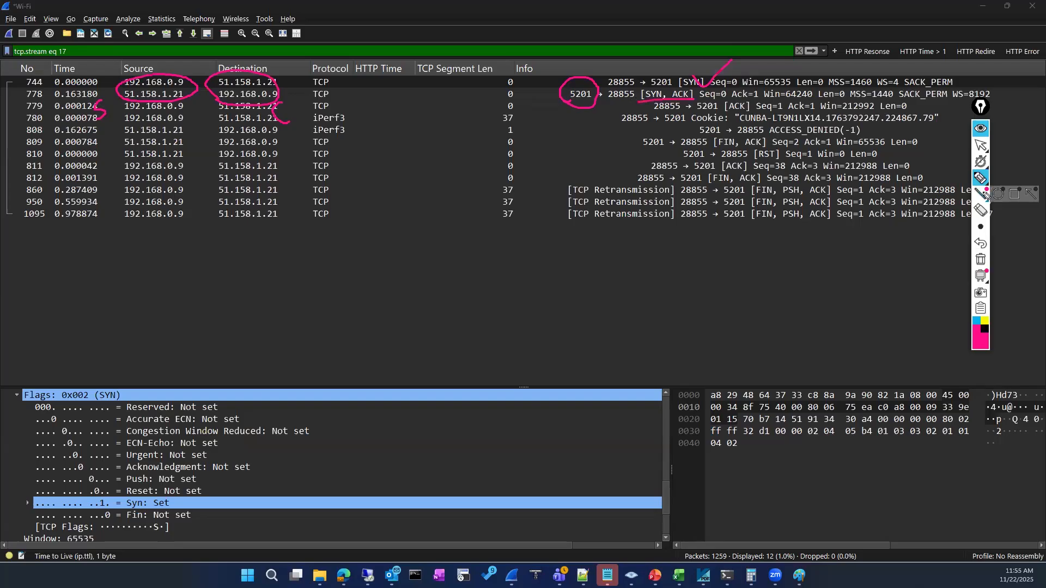
Clear the annotations and examine packet 778's IP and TCP headers, selecting its Acknowledgment flag.
left_click(980, 259)
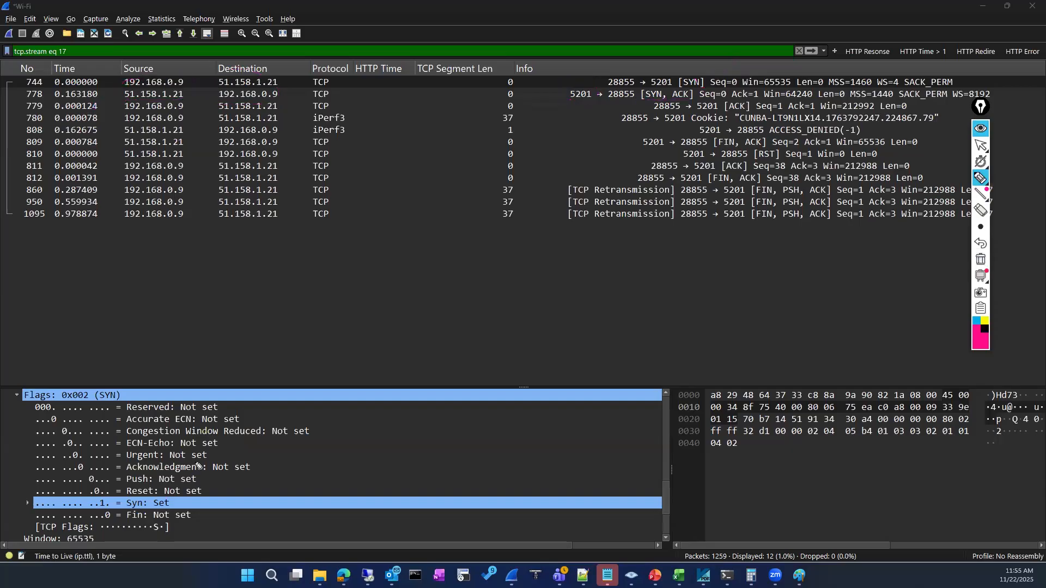
left_click(981, 144)
left_click(87, 96)
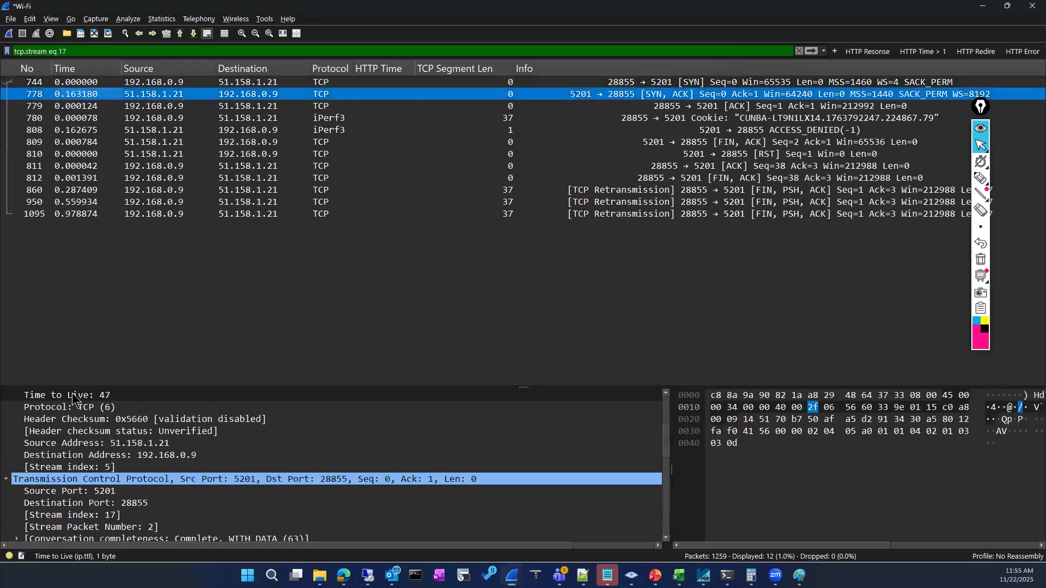
scroll(52, 477, "up", 3)
scroll(51, 476, "down", 4)
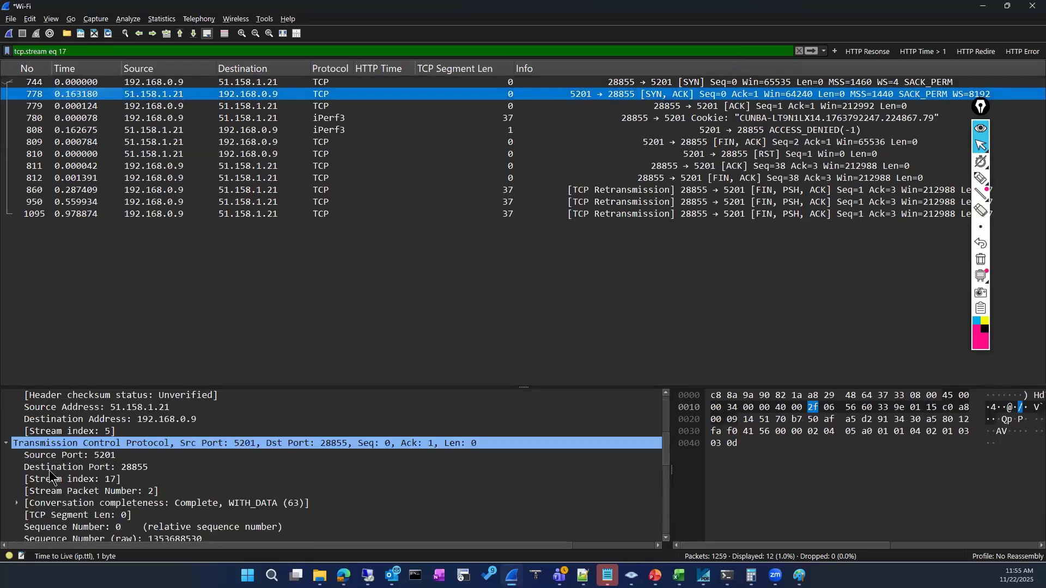
scroll(52, 476, "down", 4)
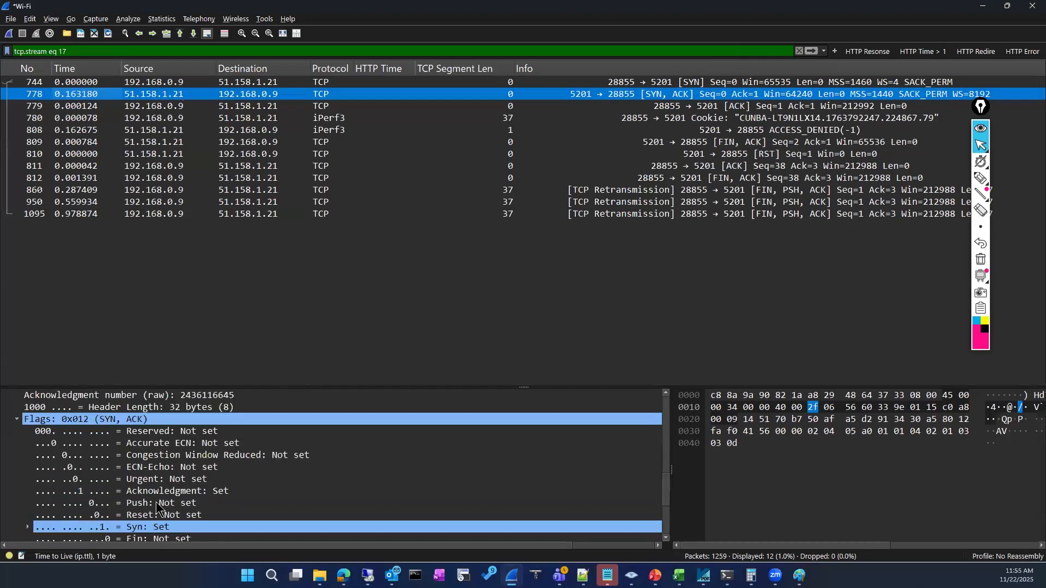
left_click(112, 492)
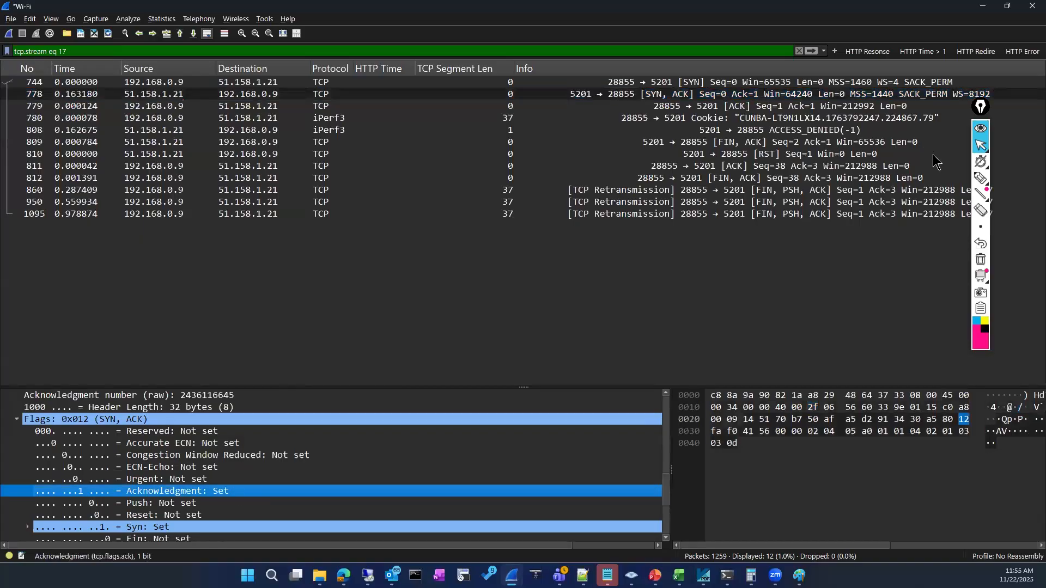
Draw an arrow beside each of packet 778's Acknowledgment and Syn flags.
left_click(981, 178)
mouse_move(253, 489)
left_mouse_down()
mouse_move(279, 481)
mouse_move(271, 498)
left_mouse_up()
mouse_move(197, 527)
left_mouse_down()
mouse_move(254, 508)
mouse_move(248, 500)
left_mouse_up()
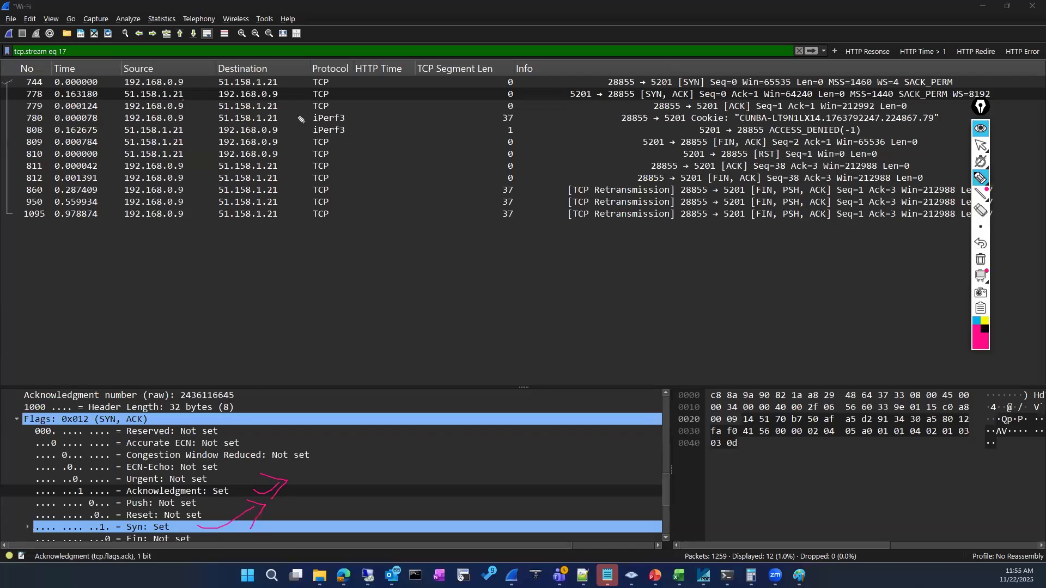
Clear the arrows and examine ACK packet 779's TCP flags, selecting its Acknowledgment flag.
left_click(980, 259)
left_click(980, 145)
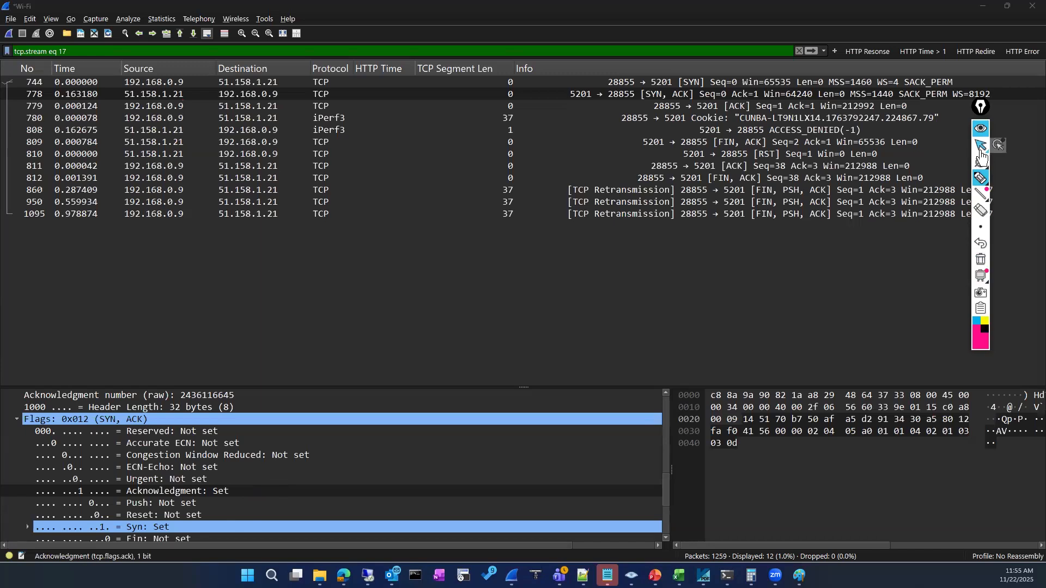
left_click(222, 107)
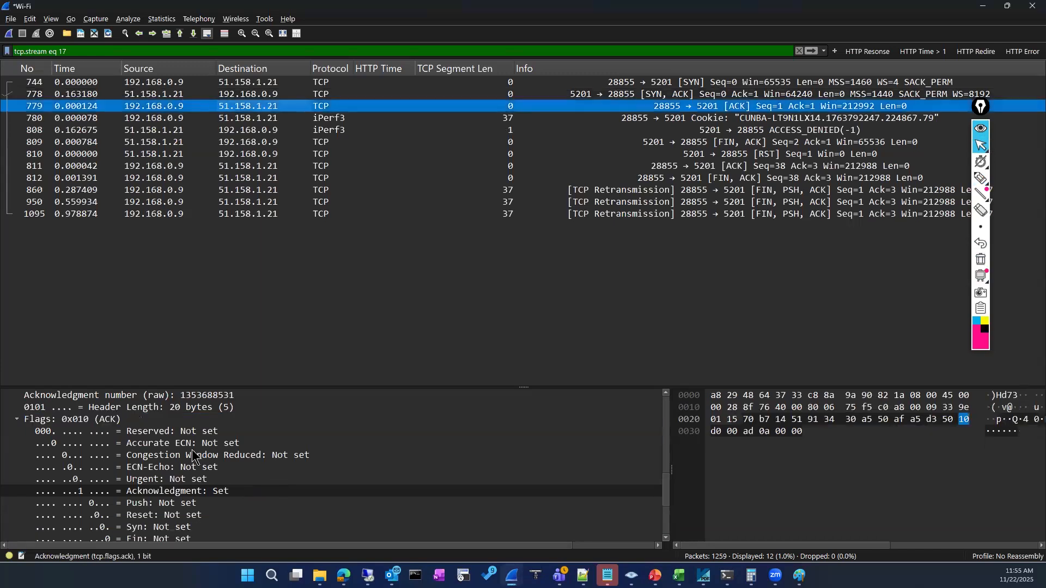
scroll(188, 462, "down", 3)
scroll(136, 460, "up", 2)
left_click(128, 456)
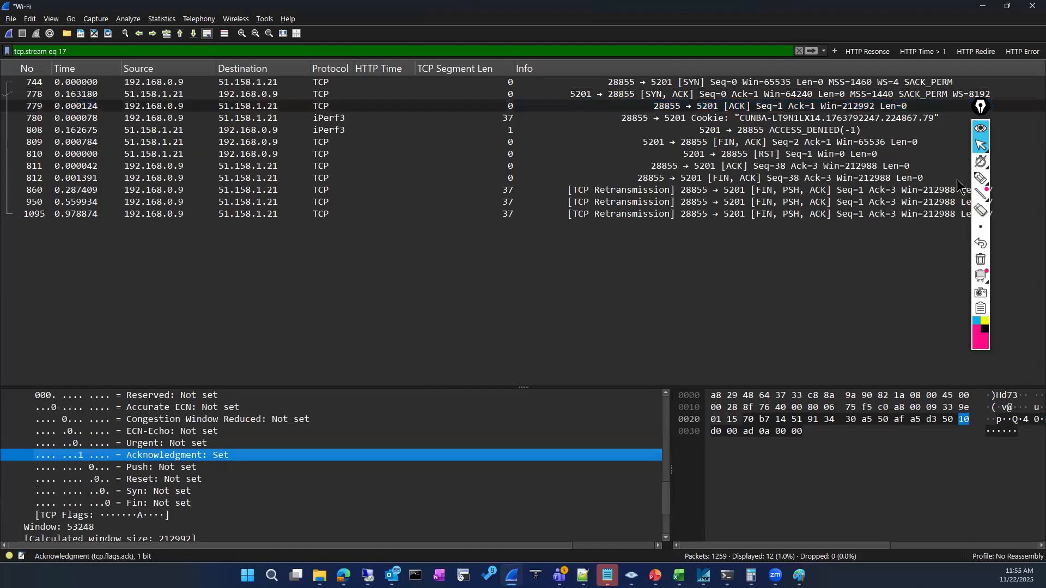
Mark packet 779's Acknowledgment flag with the pen and clear the mark.
left_click(980, 178)
mouse_move(123, 464)
left_mouse_down()
mouse_move(139, 467)
mouse_move(16, 459)
mouse_move(192, 452)
left_mouse_up()
left_click(981, 277)
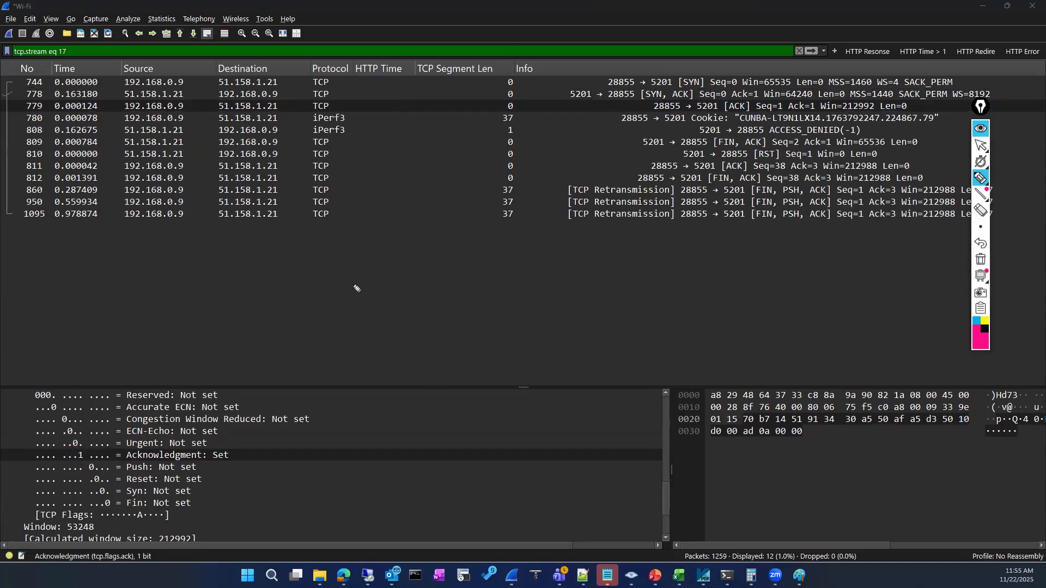
Sketch "C" and "S" with a double-headed arrow labelled "IP routing" between them, and write "TCP" below between two circled 4s.
left_click_drag(360, 299, 364, 319)
left_click_drag(670, 285, 650, 299)
left_click_drag(451, 299, 568, 297)
mouse_move(557, 287)
left_mouse_down()
mouse_move(570, 296)
mouse_move(541, 299)
left_mouse_up()
mouse_move(448, 285)
left_mouse_down()
mouse_move(433, 295)
mouse_move(454, 311)
mouse_move(486, 288)
mouse_move(529, 290)
mouse_move(543, 275)
mouse_move(567, 291)
left_mouse_up()
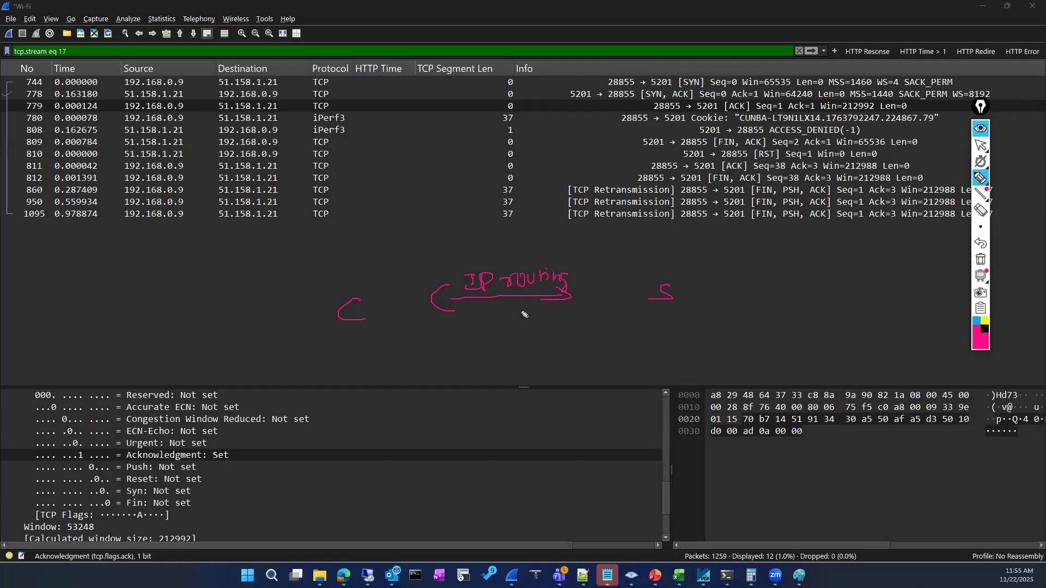
mouse_move(374, 354)
left_mouse_down()
mouse_move(476, 351)
mouse_move(506, 361)
left_mouse_up()
left_click_drag(568, 363, 553, 354)
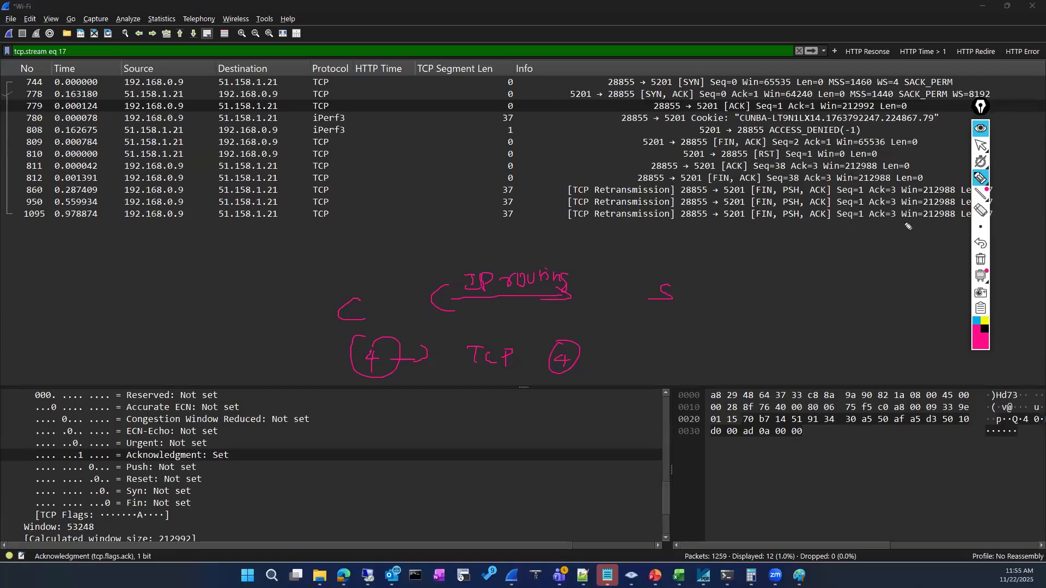
Clear the sketch and inspect reset packet 810 and the TCP retransmission packets 950 and 860.
left_click(980, 263)
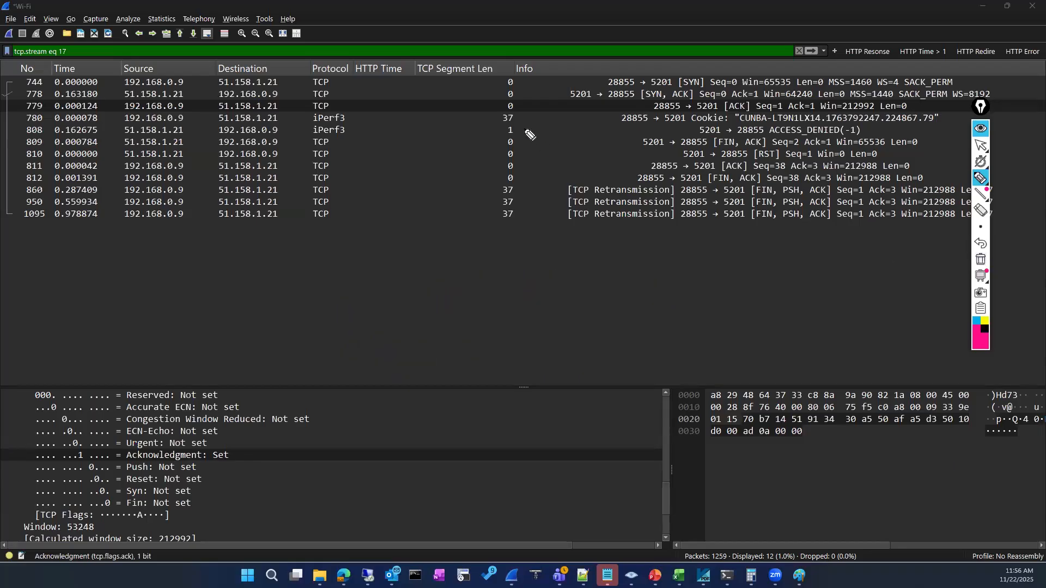
left_click(980, 146)
left_click(24, 154)
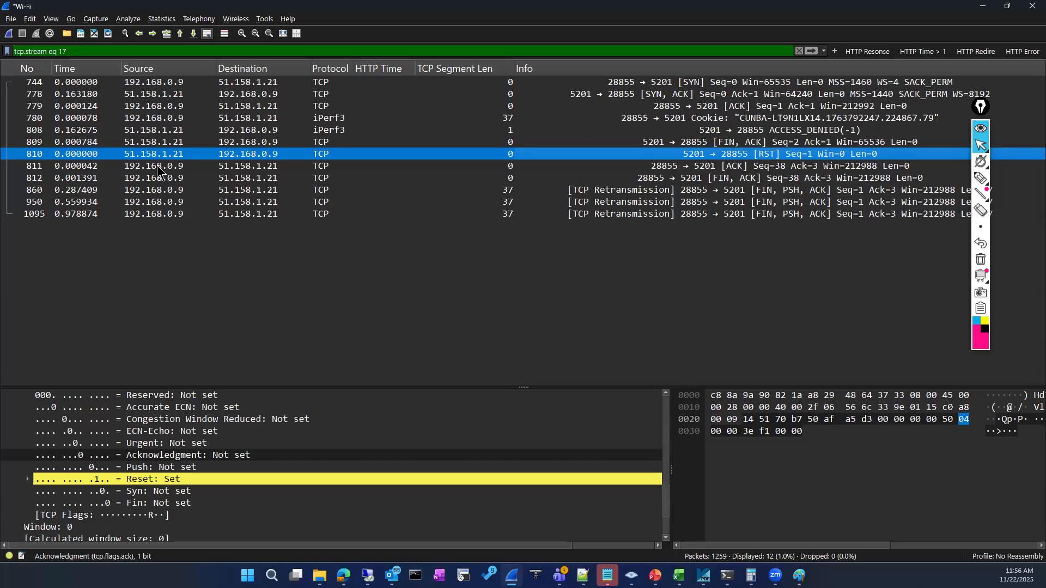
left_click(168, 201)
left_click(165, 189)
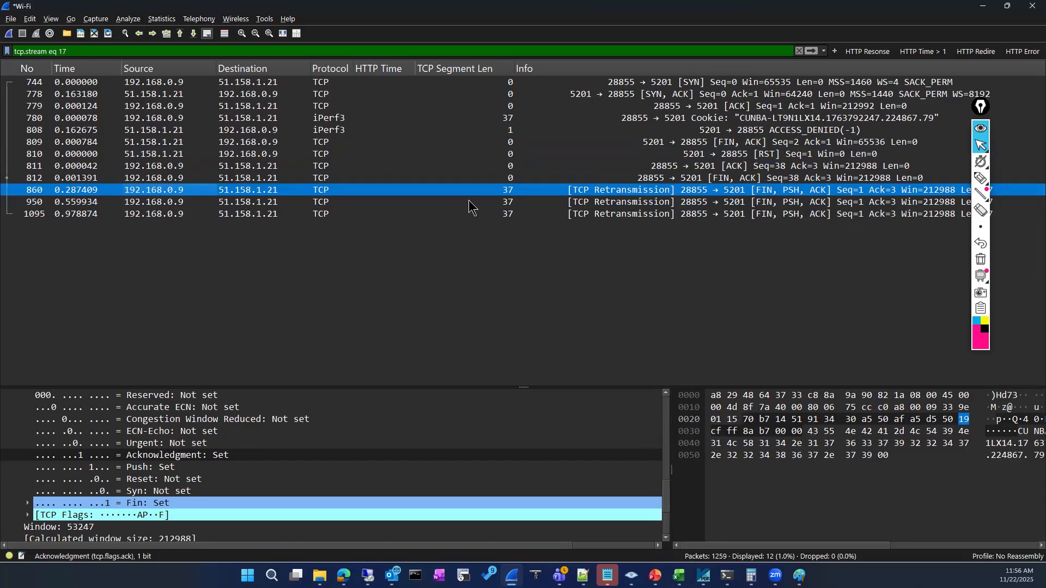
Compare handshake packets 744 and 779, packet 809, reset packet 810, and TCP retransmission packets 860 and 950.
left_click(313, 84)
left_click(317, 106)
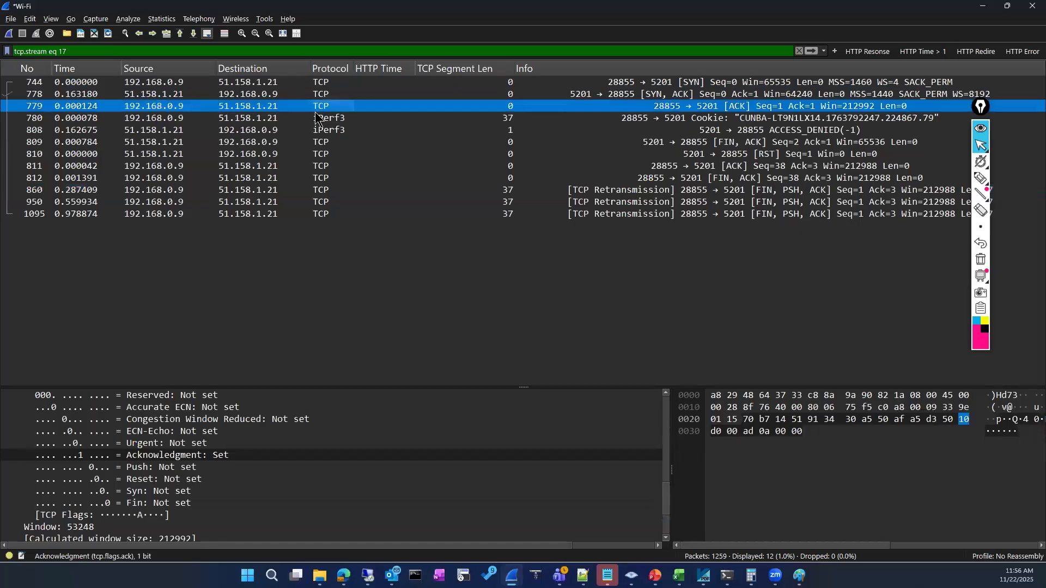
left_click(309, 143)
left_click(307, 155)
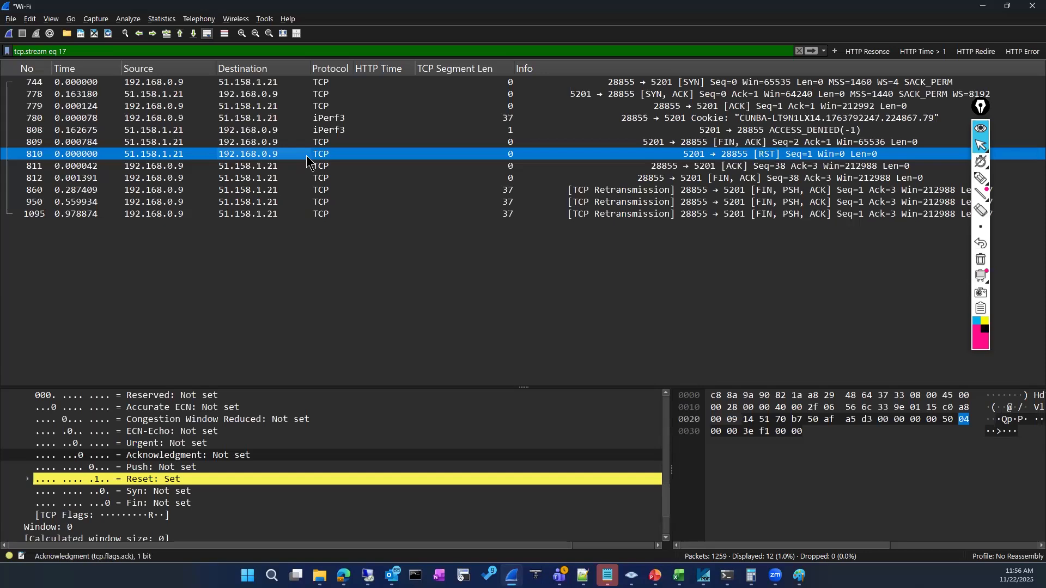
left_click(307, 189)
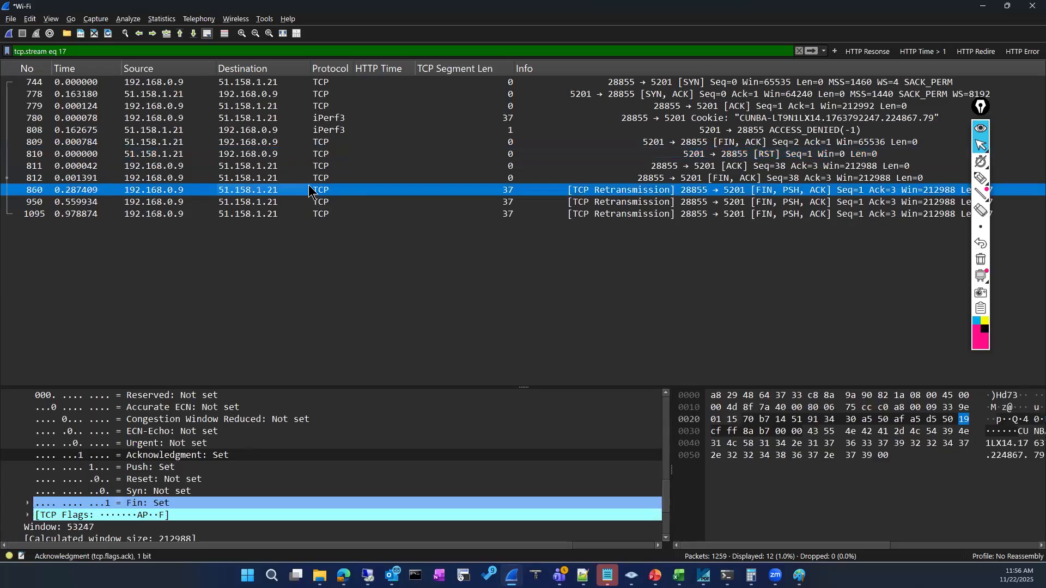
left_click(279, 203)
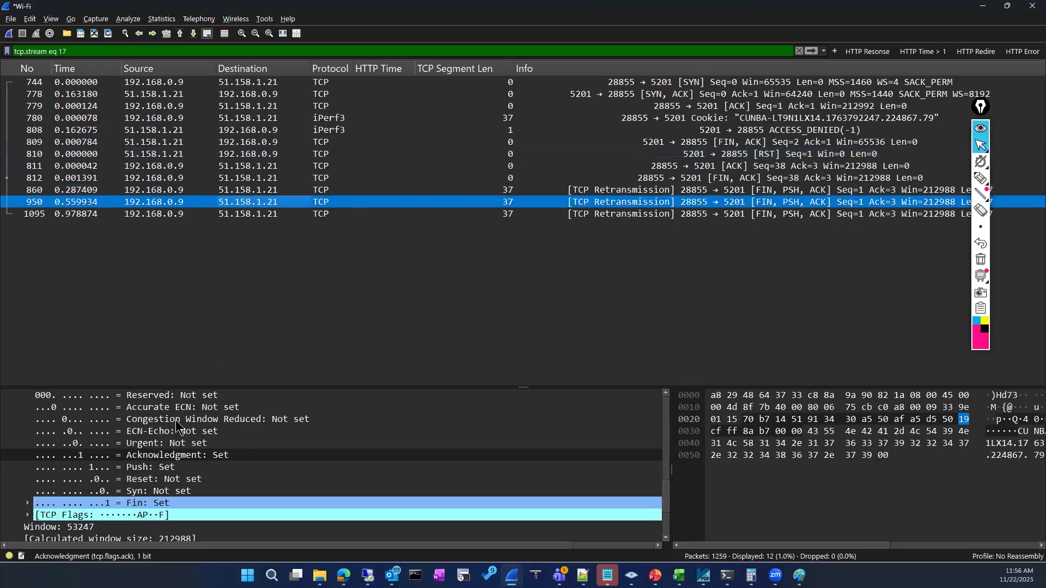
Examine the IP and TCP header details of retransmission packets 950 and 860, selecting packet 950's Time to Live field.
scroll(176, 420, "up", 10)
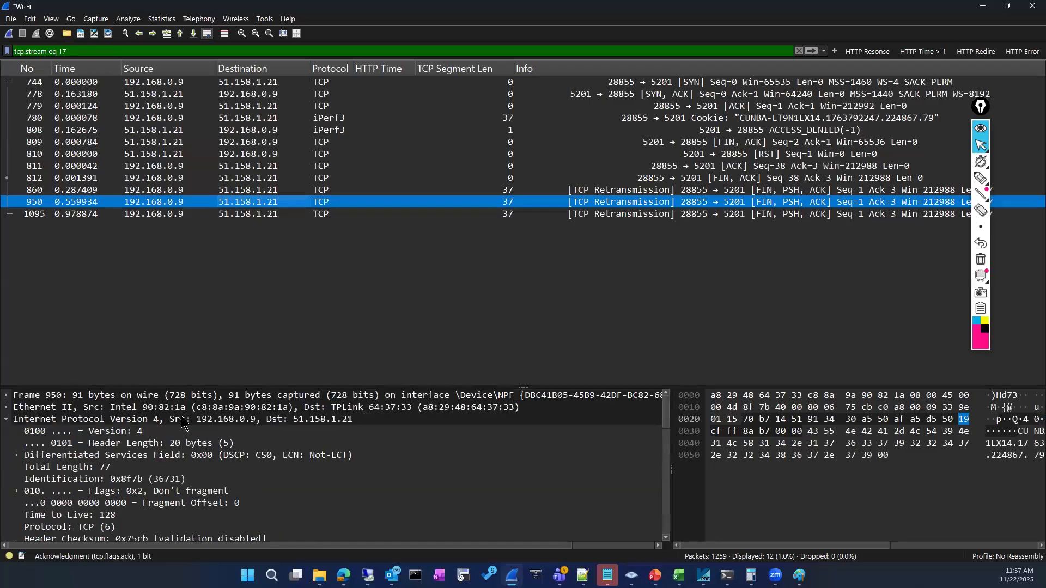
left_click(237, 191)
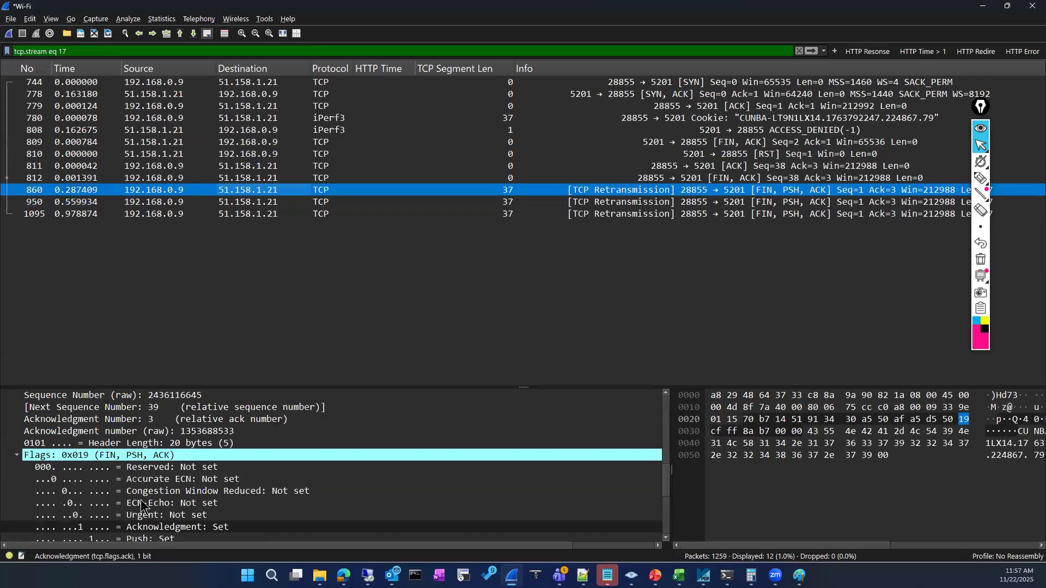
left_click(239, 202)
scroll(169, 479, "up", 4)
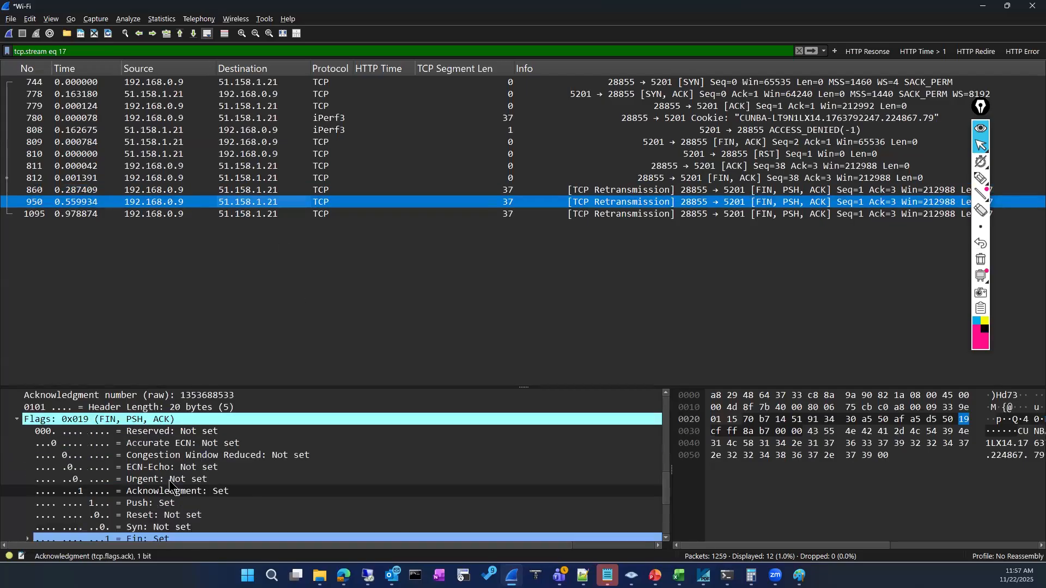
scroll(168, 478, "up", 3)
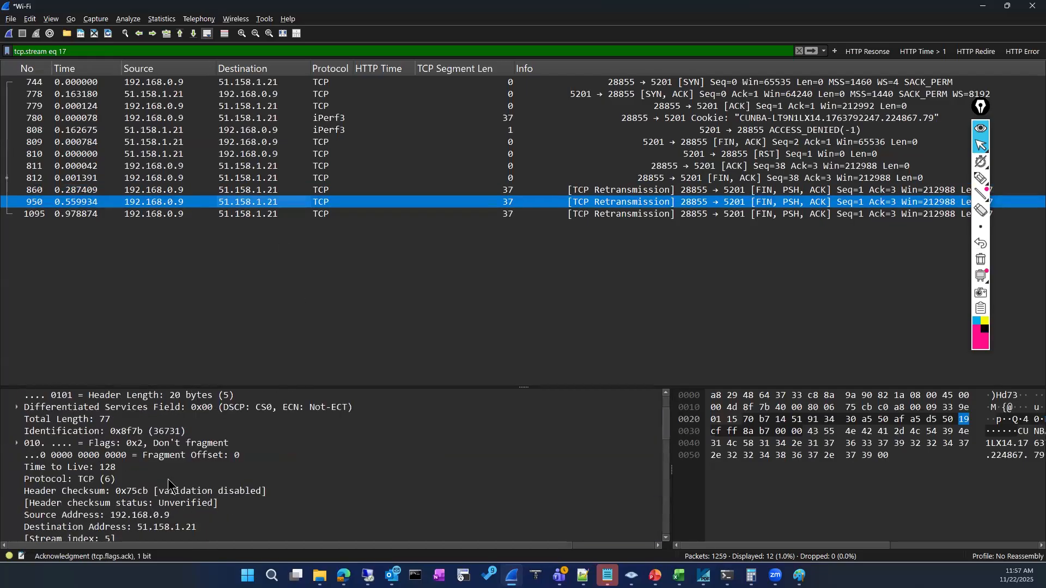
left_click(89, 479)
left_click(111, 468)
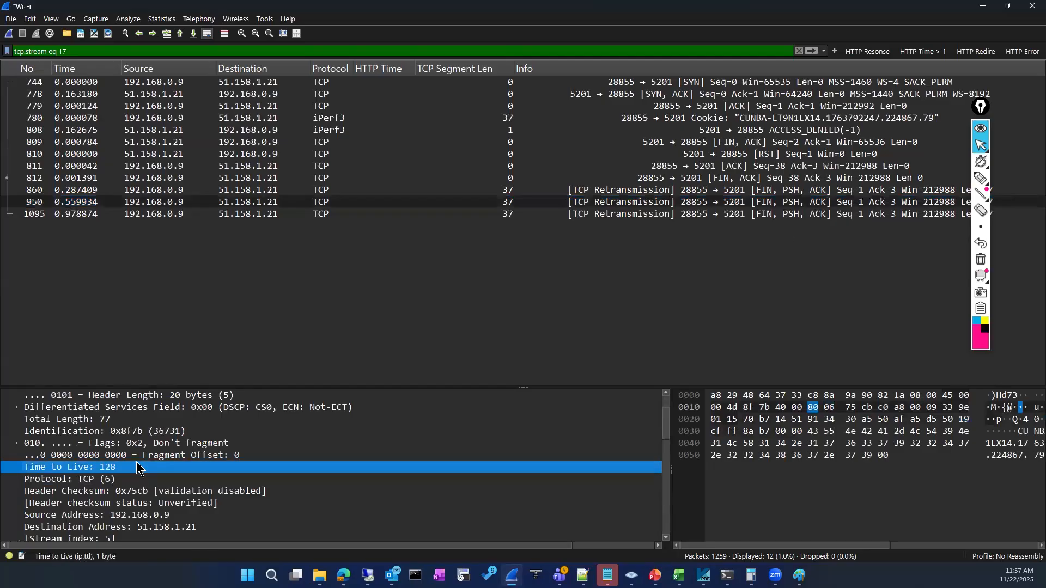
Mark packet 950's Time to Live value with the pen, sketch a double-circled source with outgoing arrows above it, and clear the drawing.
left_click(980, 178)
mouse_move(142, 474)
left_mouse_down()
mouse_move(207, 452)
mouse_move(192, 498)
left_mouse_up()
mouse_move(314, 253)
left_mouse_down()
mouse_move(336, 281)
mouse_move(486, 258)
mouse_move(493, 297)
left_mouse_up()
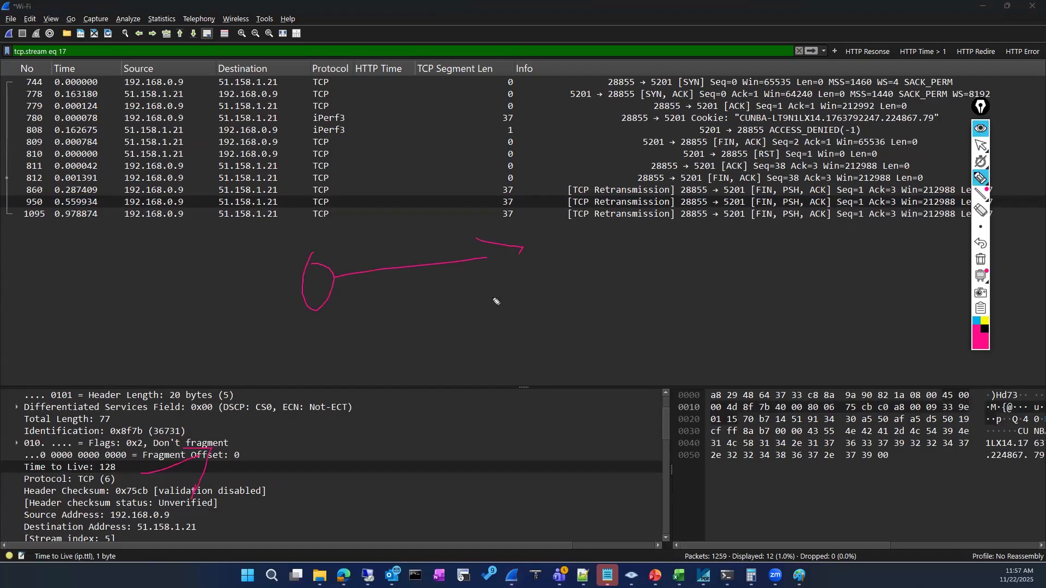
left_click_drag(281, 243, 319, 238)
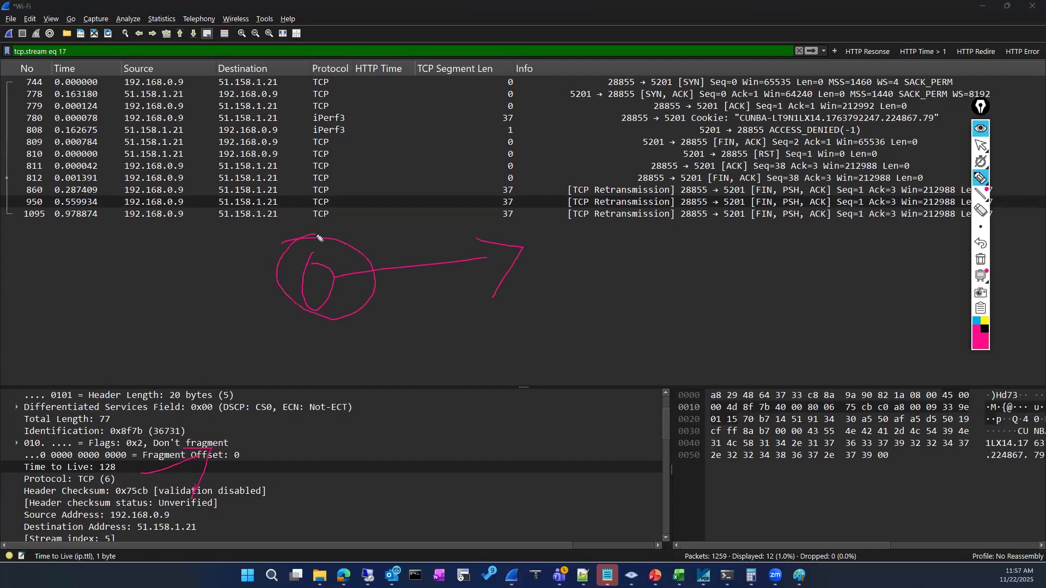
left_click_drag(373, 278, 701, 239)
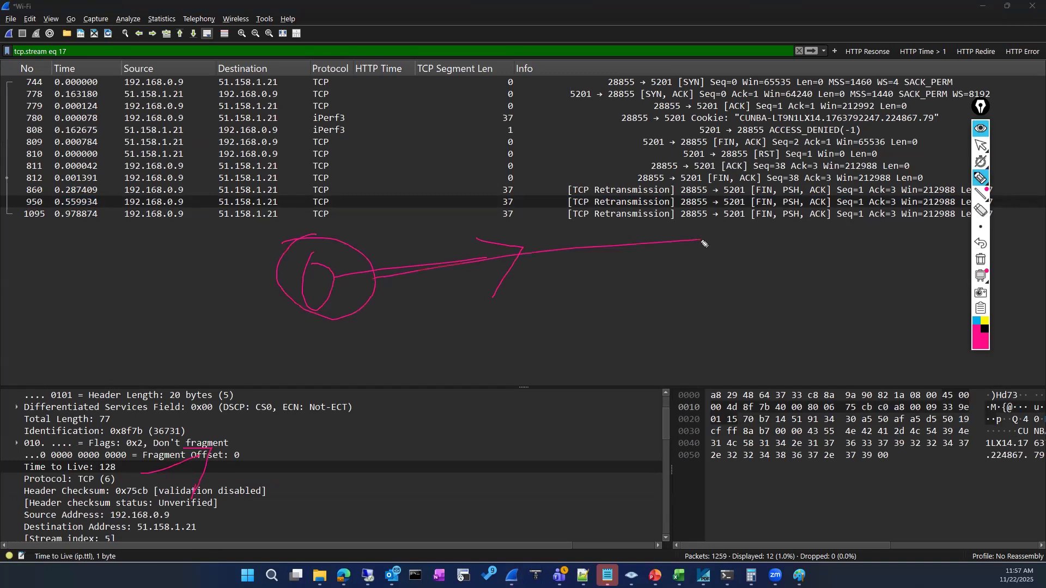
left_click_drag(111, 460, 104, 477)
left_click(374, 321)
left_click_drag(413, 330, 415, 322)
left_click(980, 259)
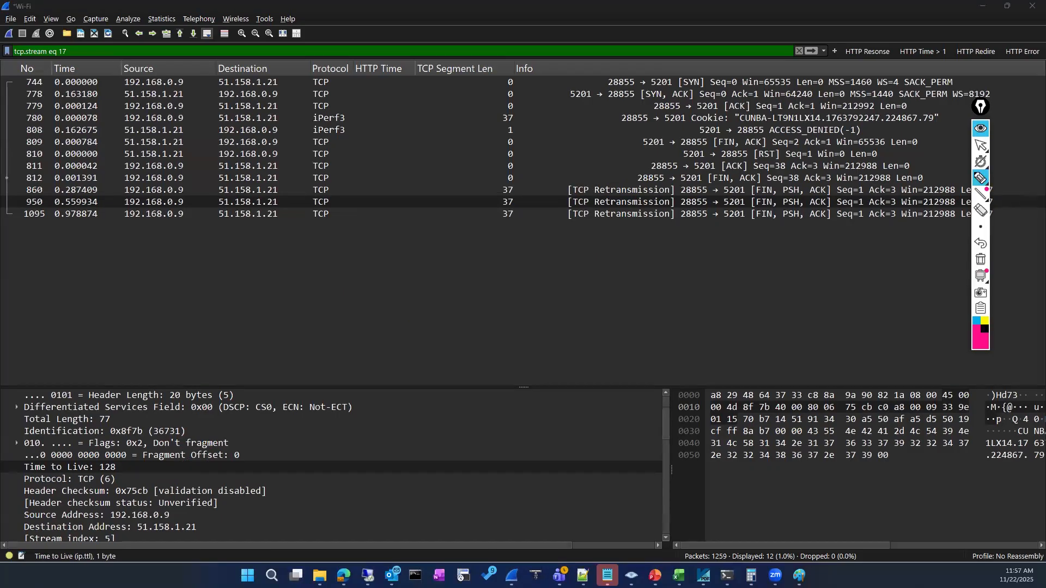
Circle the TCP retransmission rows 860, 950 and 1095 with the pen and clear the mark.
mouse_move(66, 186)
left_mouse_down()
mouse_move(44, 191)
mouse_move(32, 219)
left_mouse_up()
mouse_move(101, 241)
left_mouse_down()
mouse_move(732, 237)
mouse_move(958, 190)
mouse_move(379, 167)
left_mouse_up()
left_click_drag(292, 175, 46, 185)
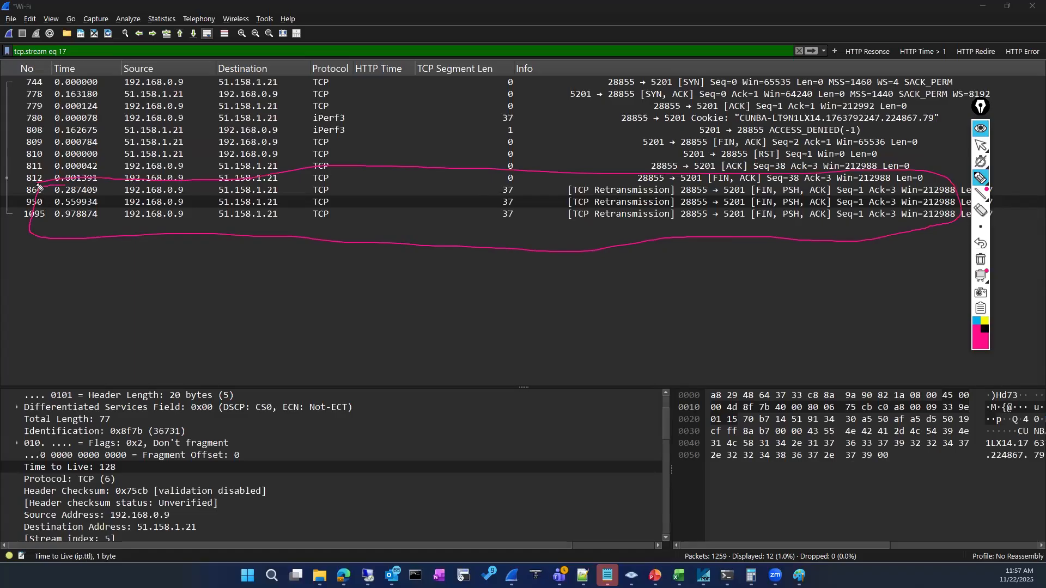
left_click(981, 260)
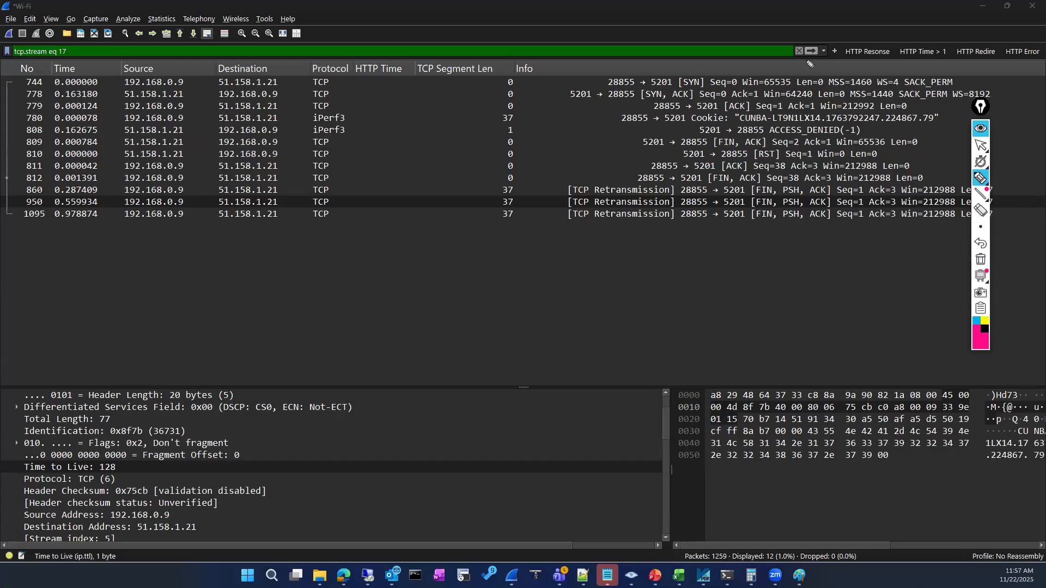
Remove the TCP stream display filter and start a new Wi-Fi capture without saving the existing packets.
left_click(981, 145)
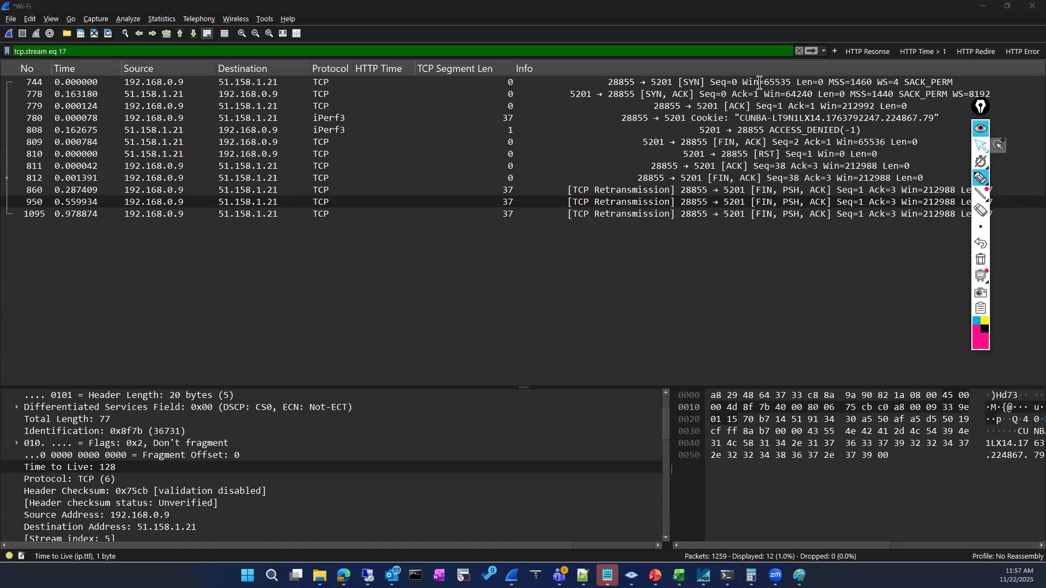
left_click(797, 50)
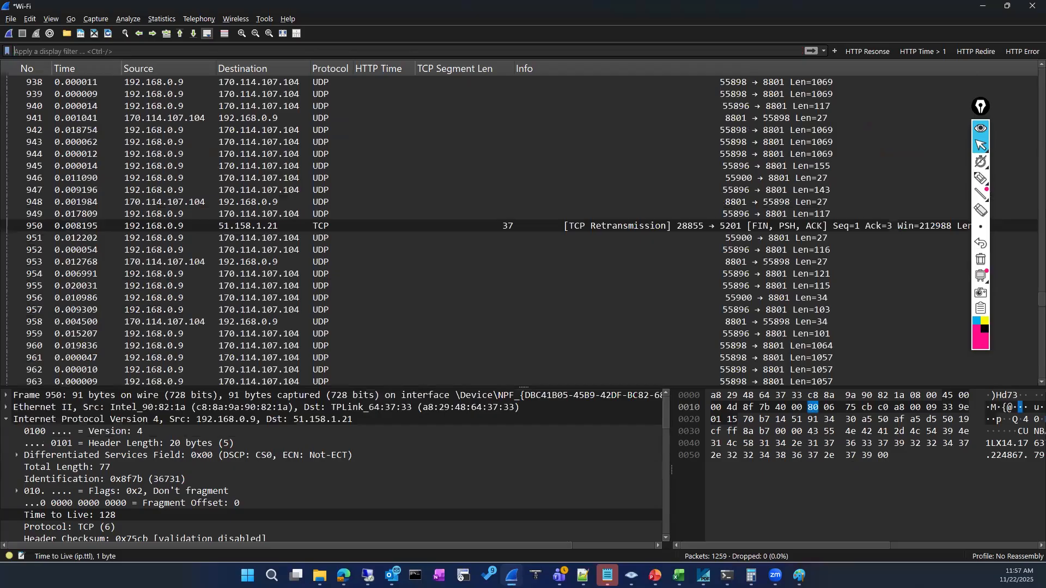
key("alt+Tab")
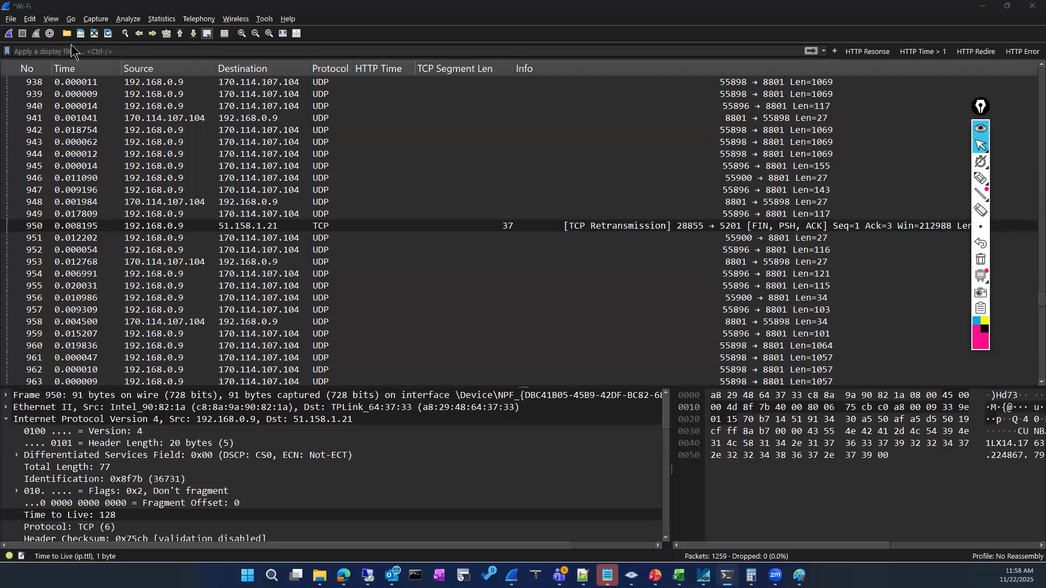
left_click(8, 33)
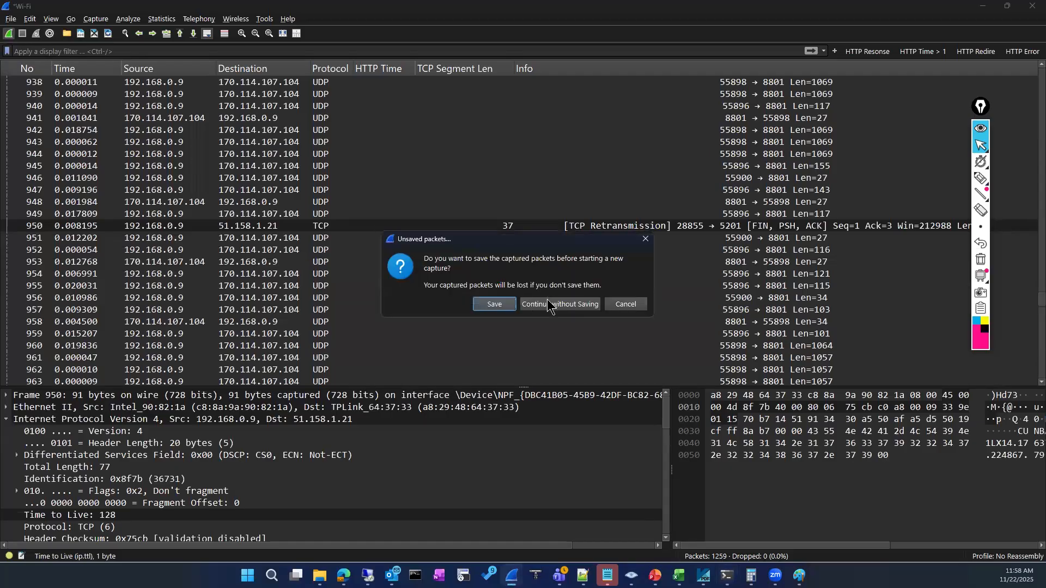
left_click(550, 304)
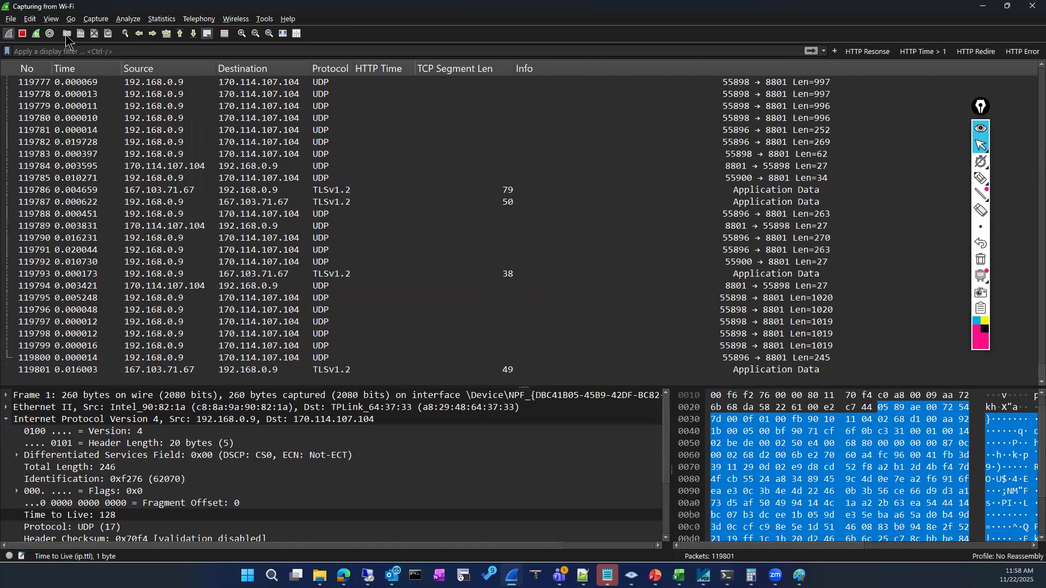
Stop the Wi-Fi capture and review the first packets in the list.
left_click(23, 33)
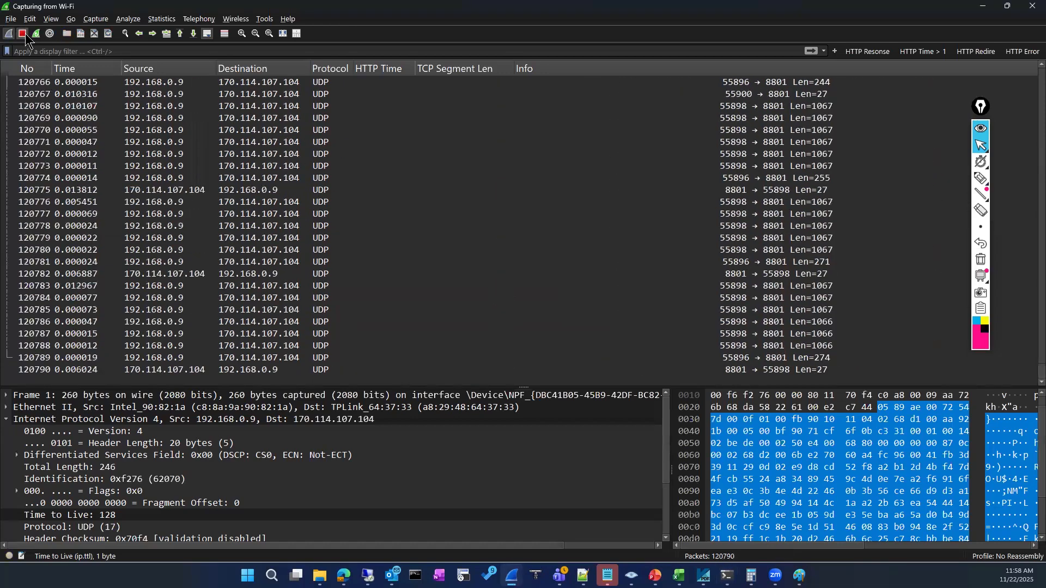
left_click_drag(1021, 360, 1026, 70)
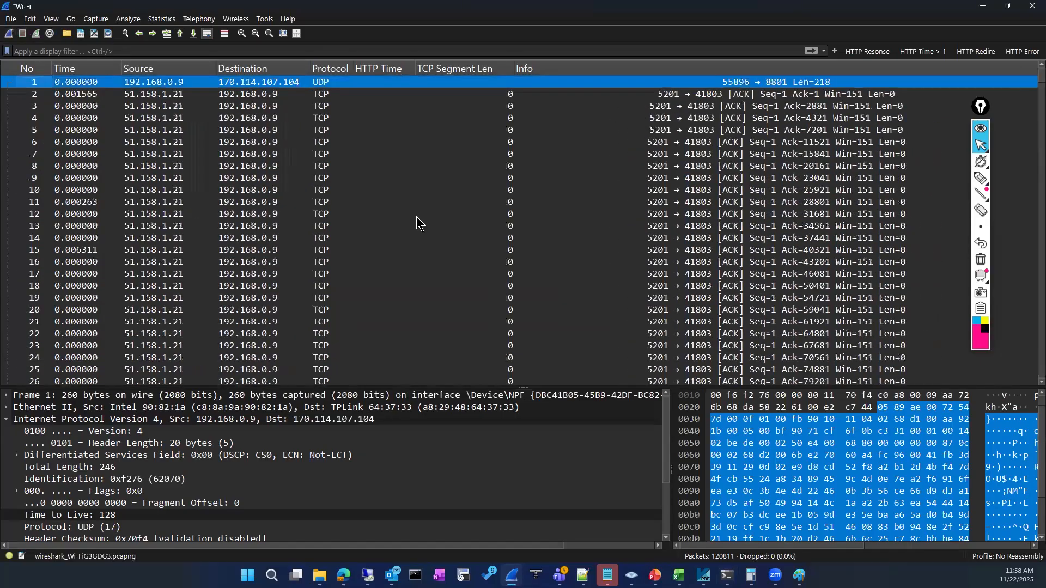
scroll(417, 223, "down", 3)
scroll(196, 163, "down", 10)
scroll(196, 177, "up", 4)
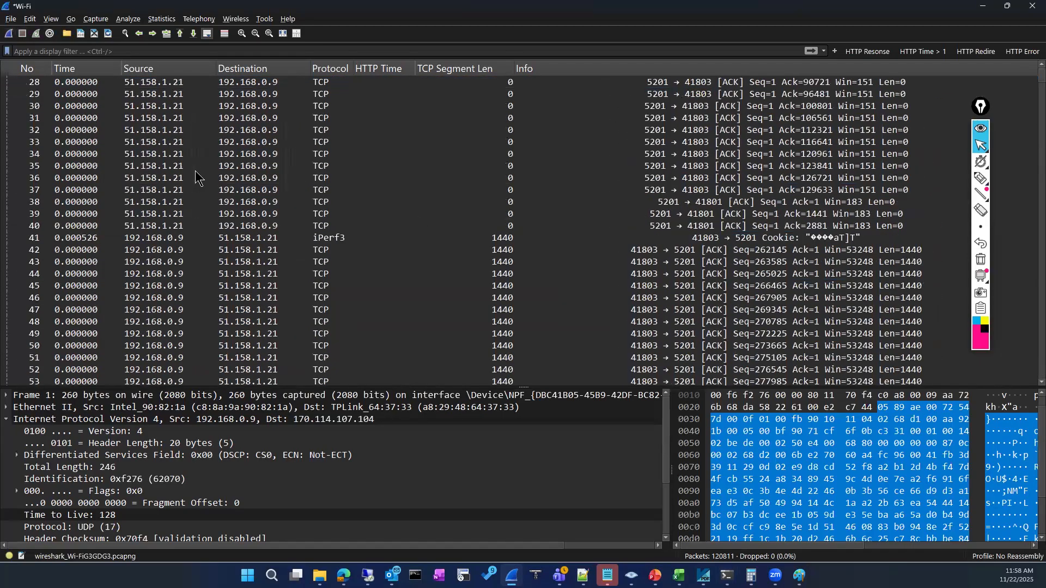
scroll(196, 177, "up", 9)
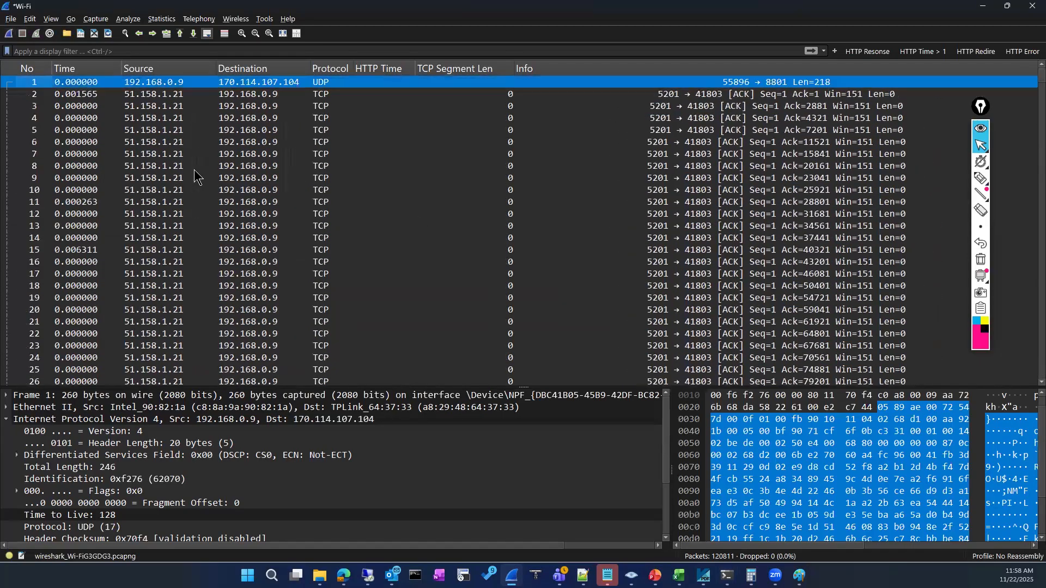
Examine the ACK packets from 51.158.1.21, including packets 11, 13 and 18, and the 1440-byte segments sent by 192.168.0.9.
left_click(175, 204)
left_click(172, 261)
left_click(168, 154)
left_click(163, 227)
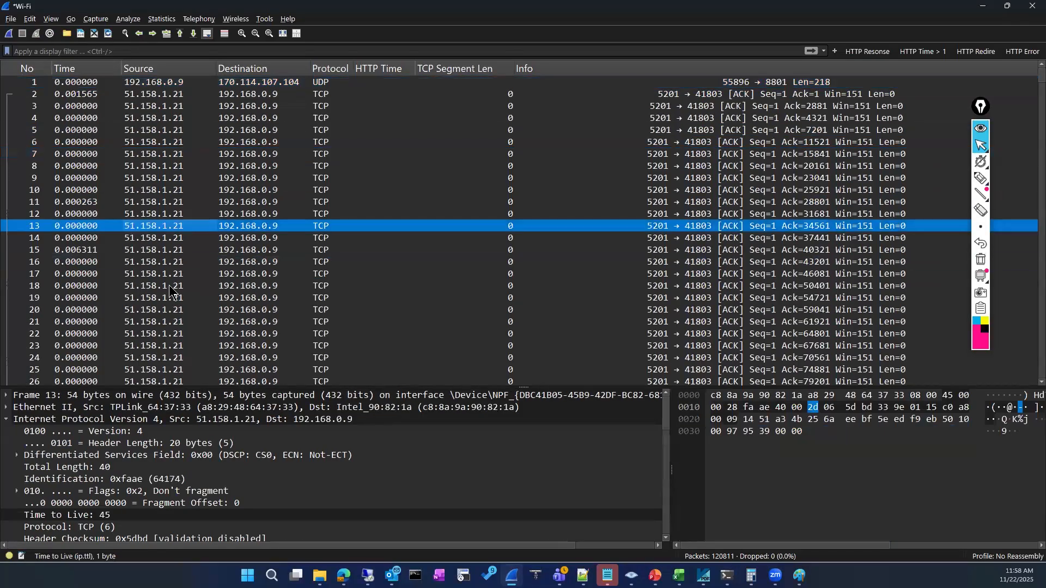
left_click(170, 288)
scroll(170, 286, "down", 6)
scroll(170, 289, "up", 6)
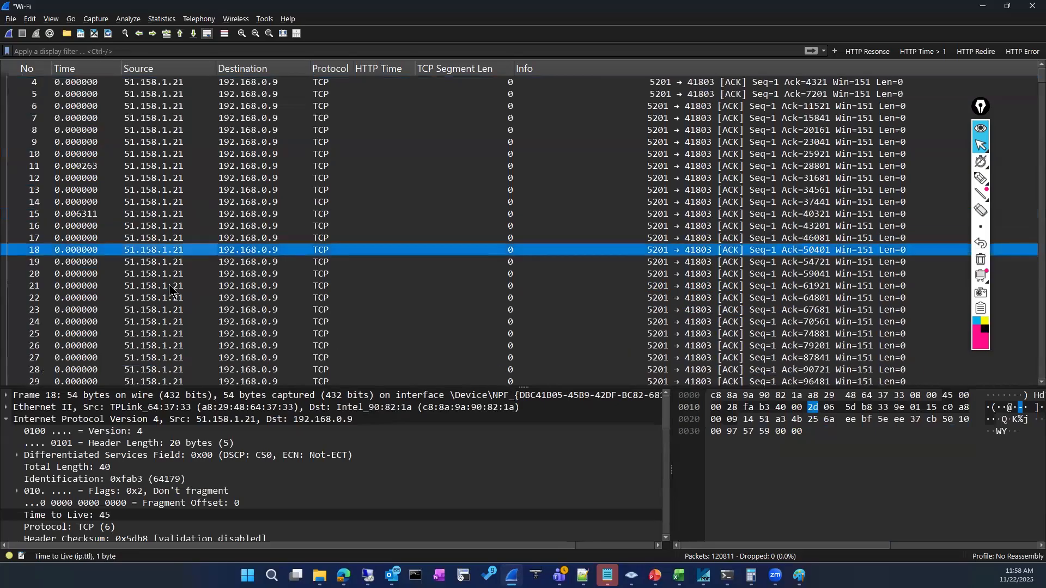
left_click(151, 203)
scroll(145, 270, "down", 8)
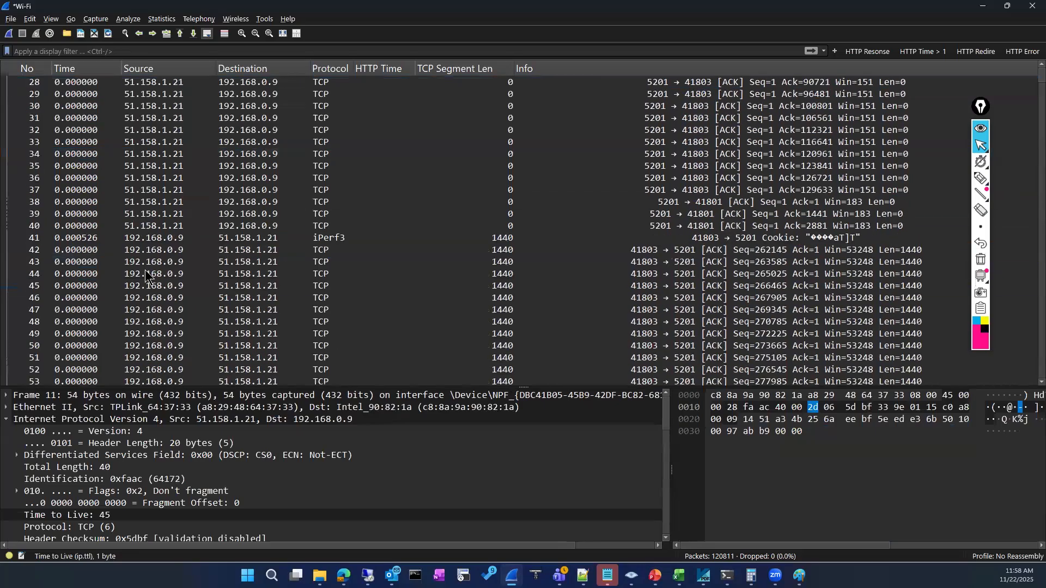
scroll(145, 269, "up", 8)
scroll(145, 269, "down", 20)
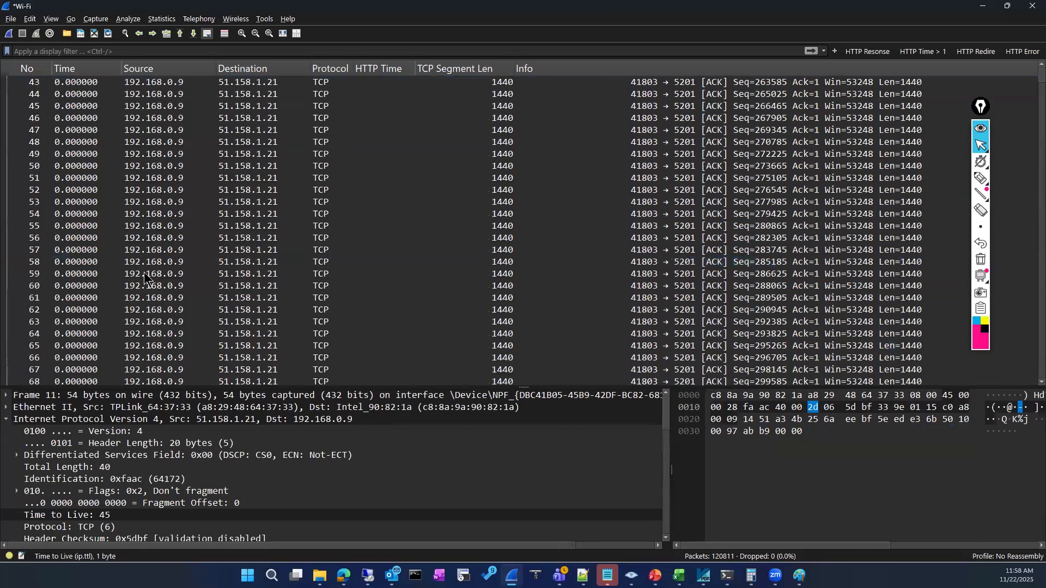
scroll(144, 272, "down", 11)
left_click_drag(1020, 80, 1016, 130)
left_click_drag(1018, 80, 1014, 63)
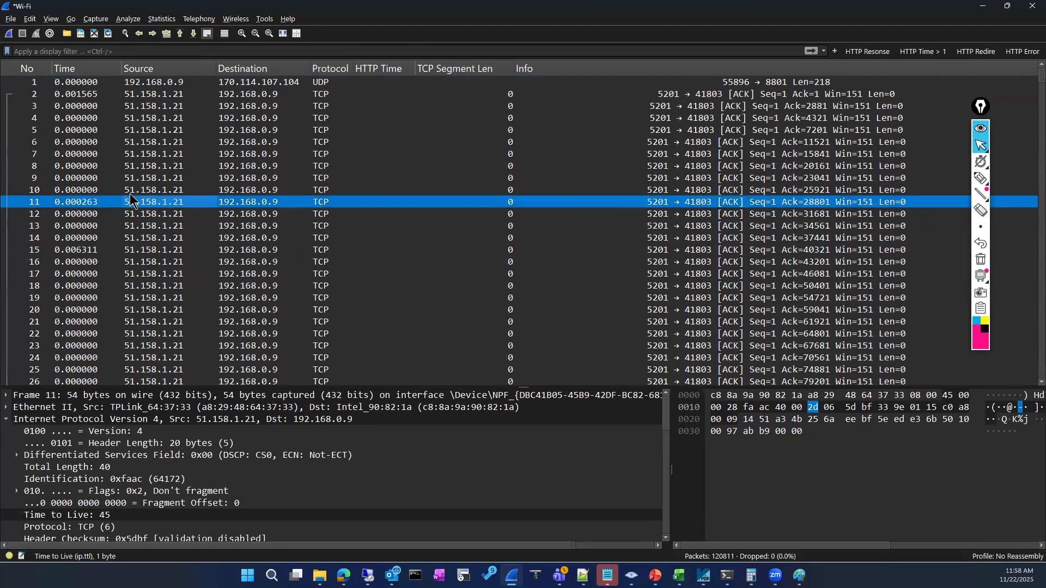
Filter the capture to the TCP conversation of packet 2.
left_click(162, 99)
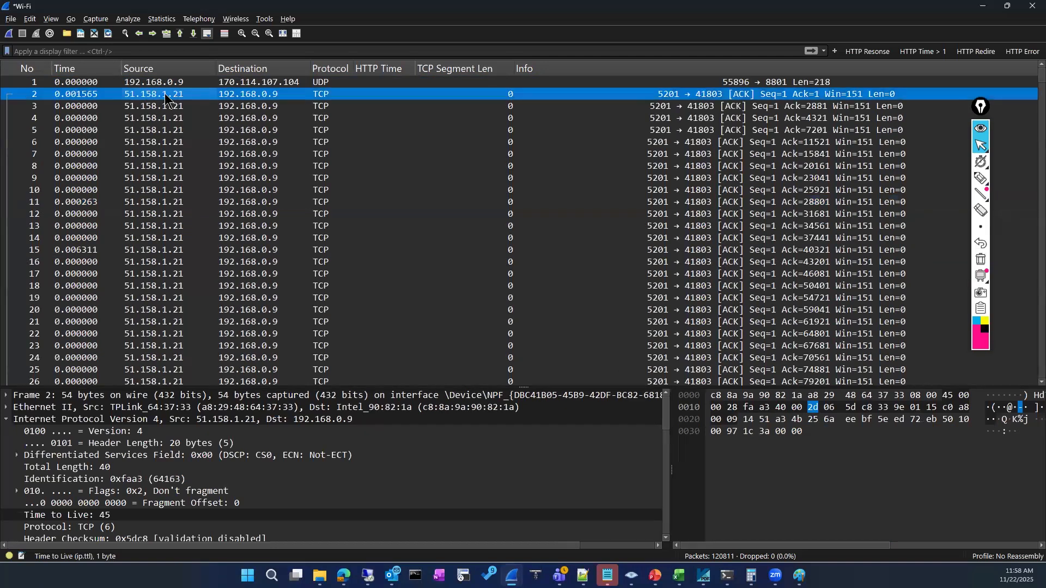
right_click(169, 97)
mouse_move(212, 211)
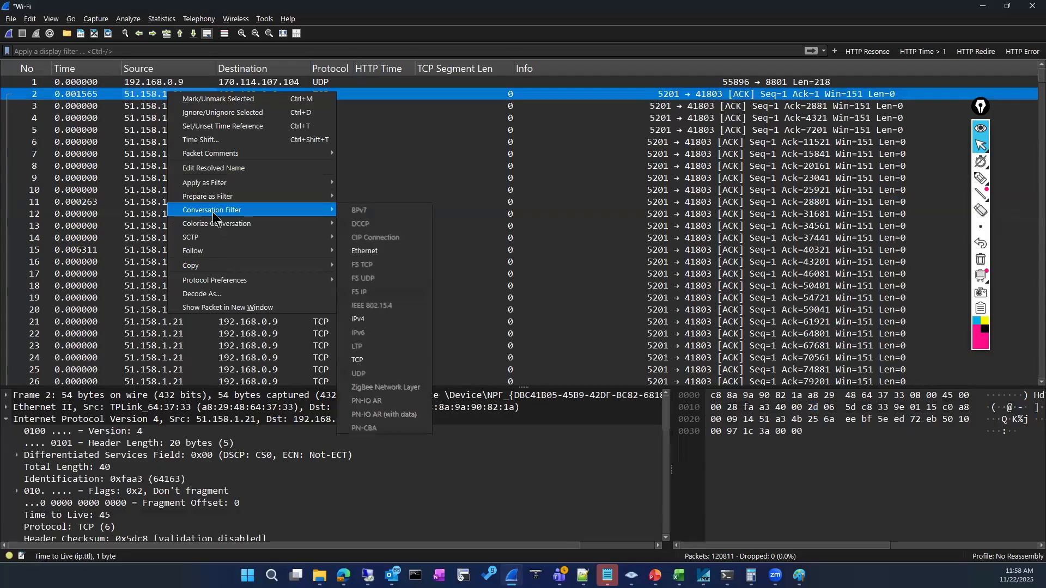
left_click(387, 360)
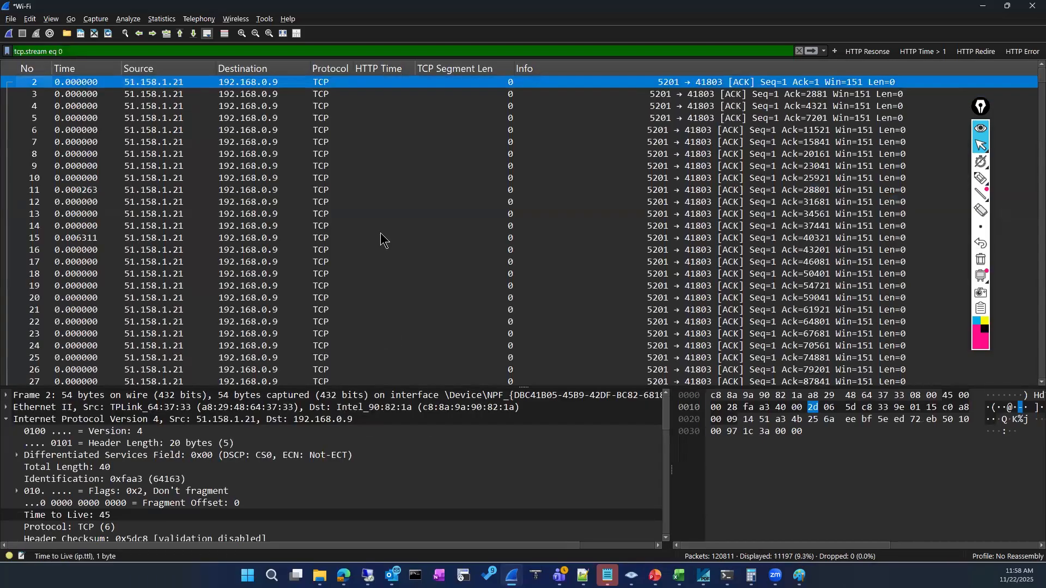
Filter the capture to the TCP conversation of the PSH, ACK packet 132.
scroll(380, 234, "down", 14)
scroll(381, 233, "down", 20)
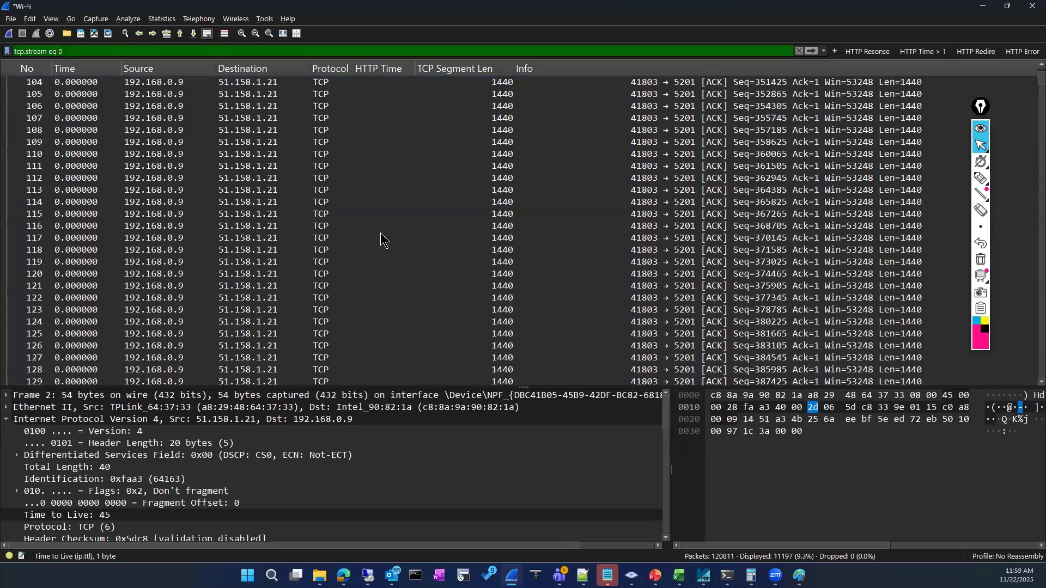
scroll(380, 230, "up", 2)
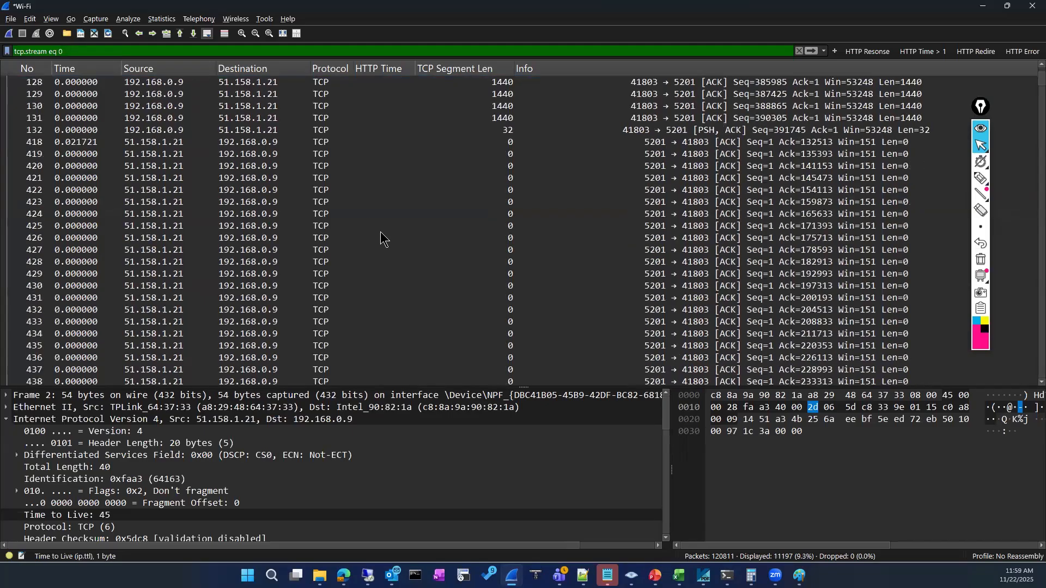
left_click(268, 129)
right_click(268, 129)
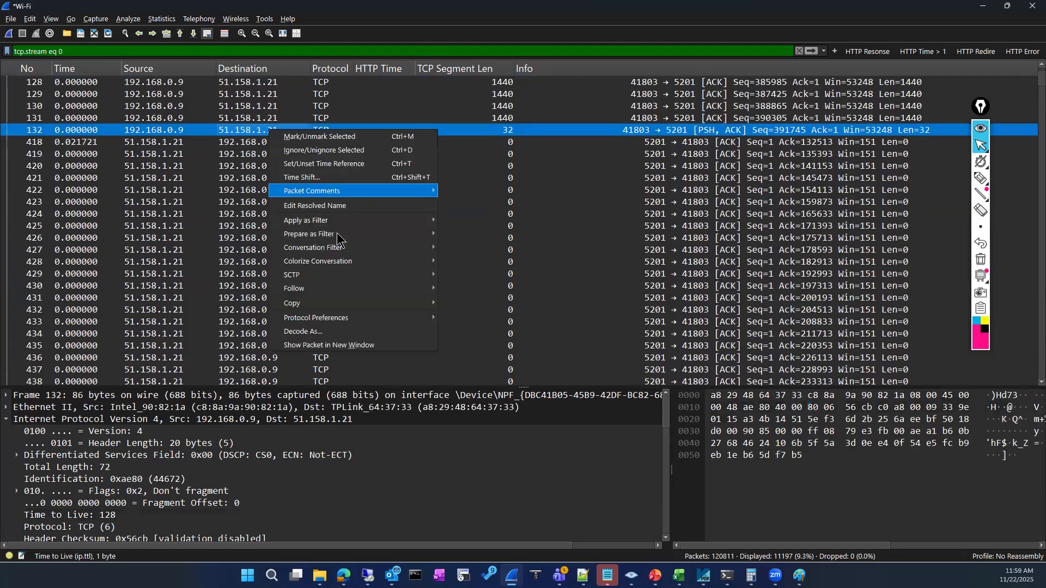
mouse_move(331, 250)
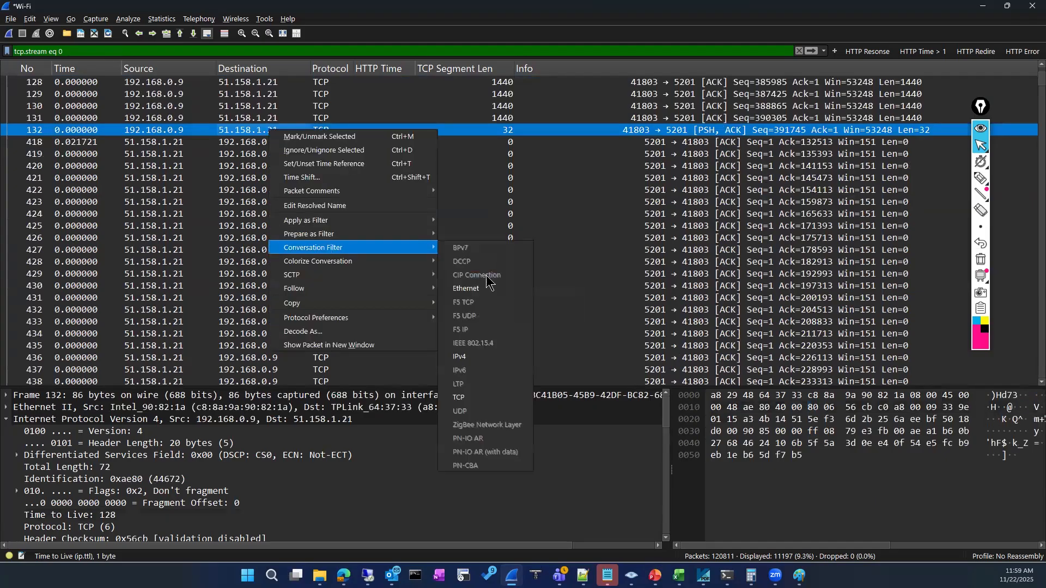
left_click(459, 397)
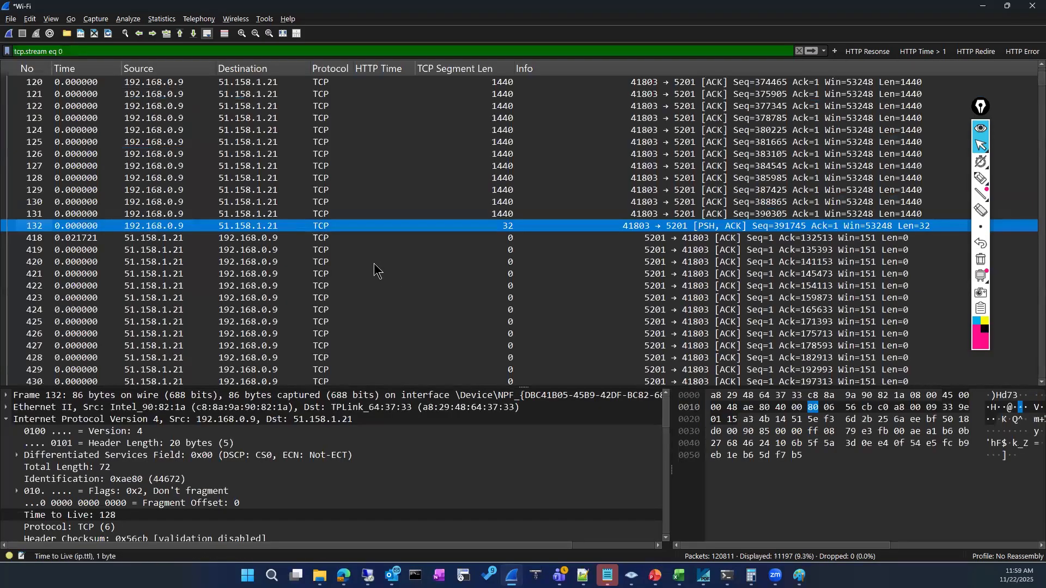
Review the conversation from its first to its last packets and apply a TCP conversation filter from duplicate ACK packet 116079.
scroll(373, 263, "up", 20)
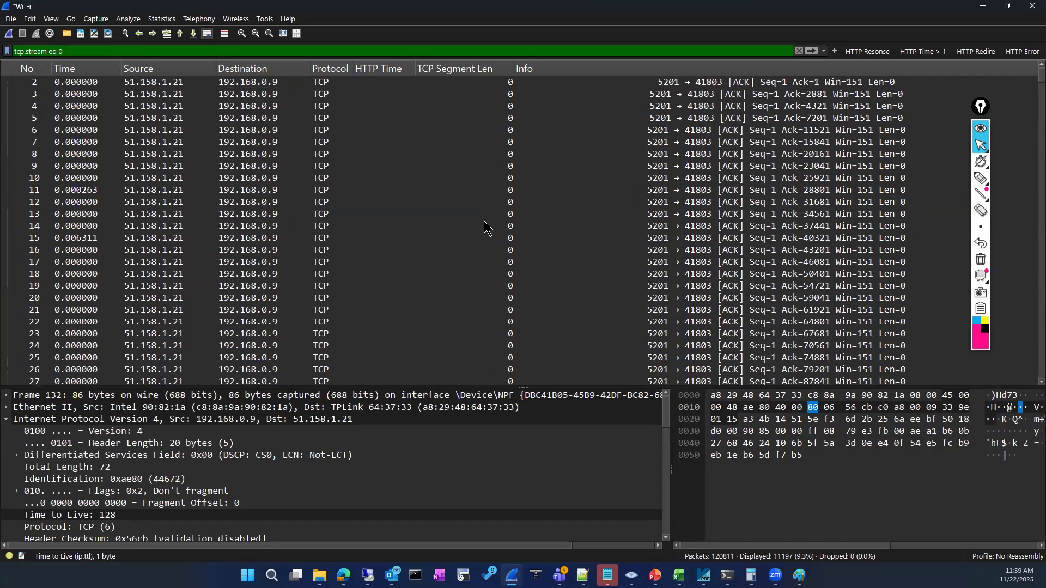
scroll(486, 224, "down", 20)
left_click_drag(1022, 87, 1021, 383)
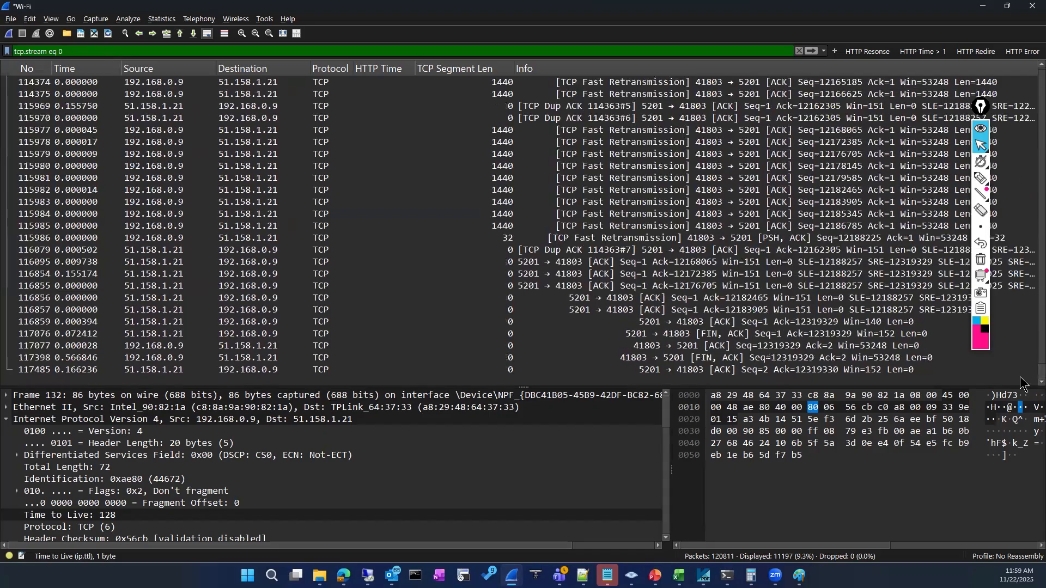
scroll(580, 303, "up", 10)
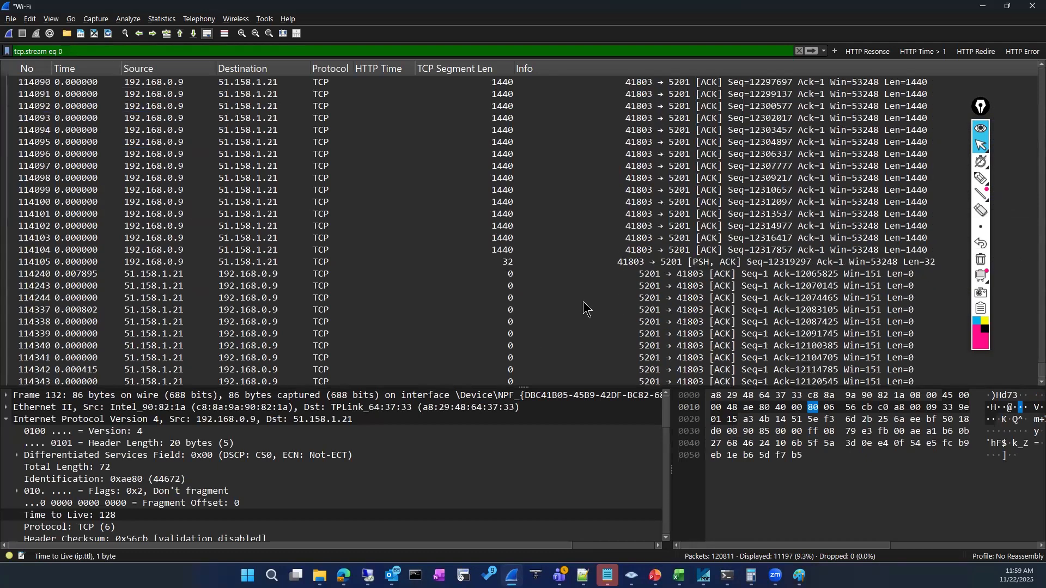
scroll(583, 303, "down", 10)
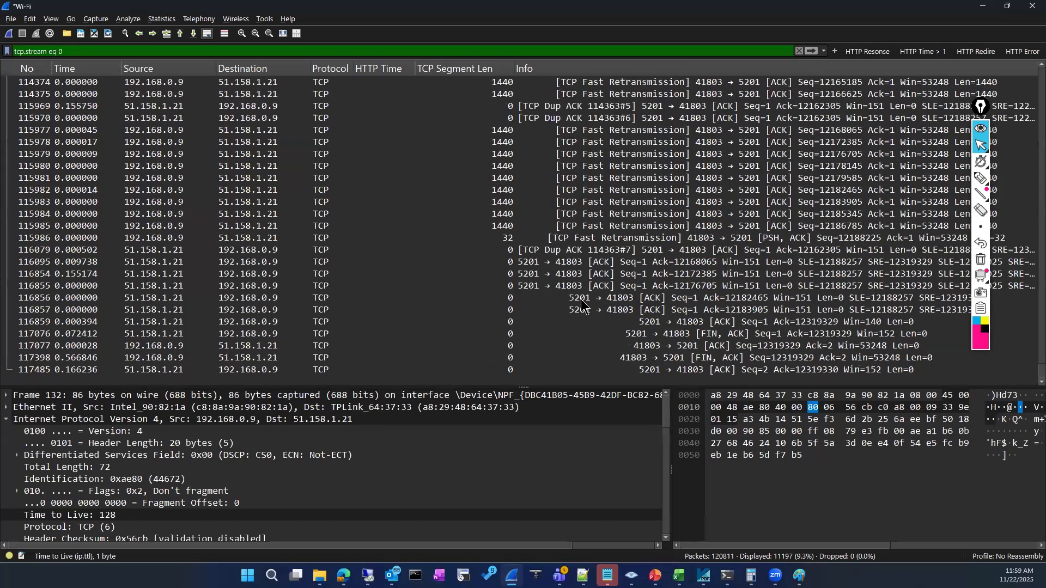
left_click(505, 254)
right_click(96, 251)
mouse_move(143, 369)
left_click(306, 514)
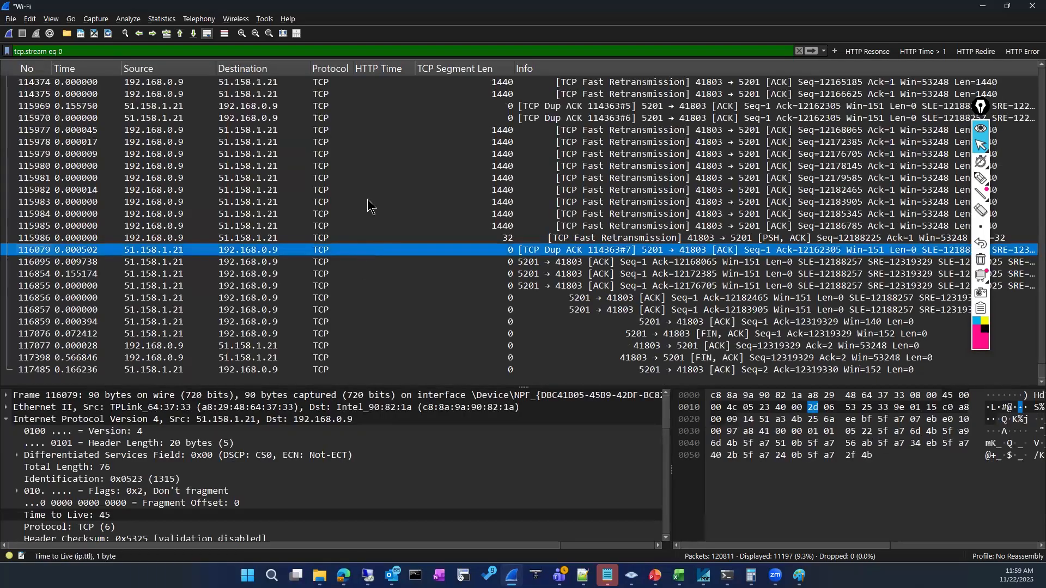
Start a new Wi-Fi capture without saving, restart it once, and stop it once the iperf traffic with 51.158.1.21 is recorded.
scroll(366, 196, "up", 20)
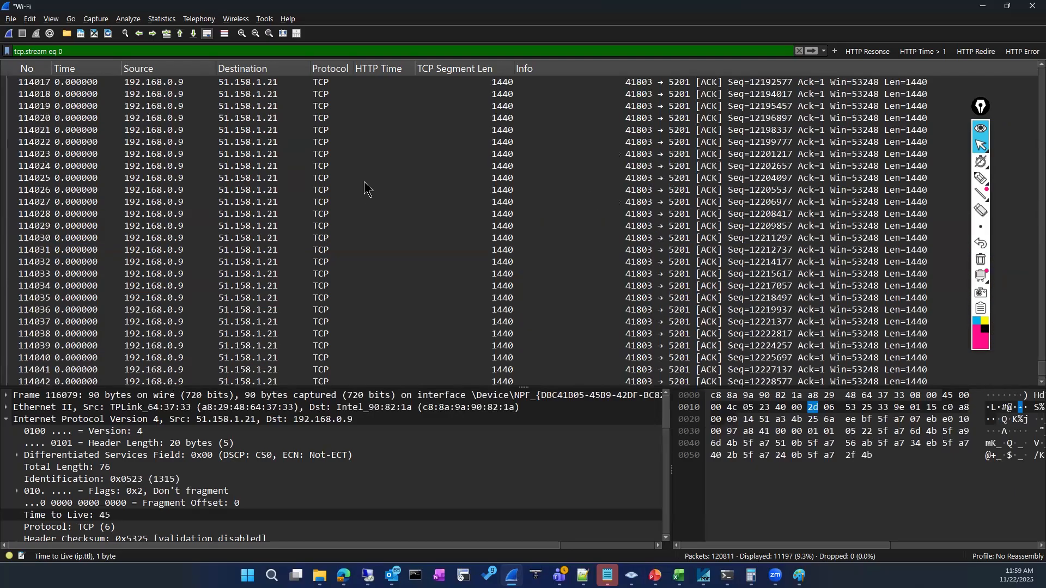
scroll(365, 188, "up", 6)
left_click_drag(1041, 371, 1009, 57)
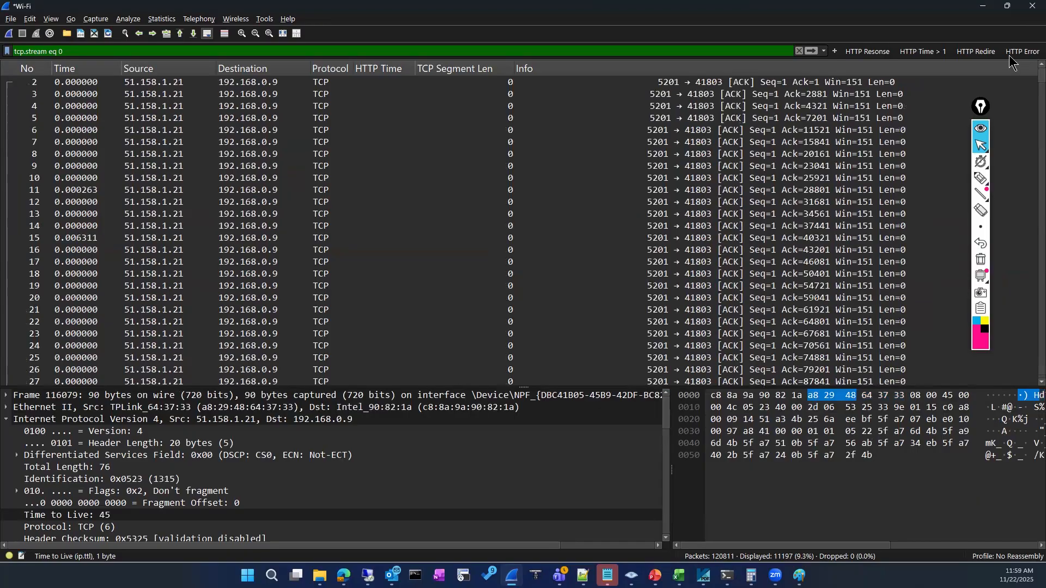
left_click(11, 34)
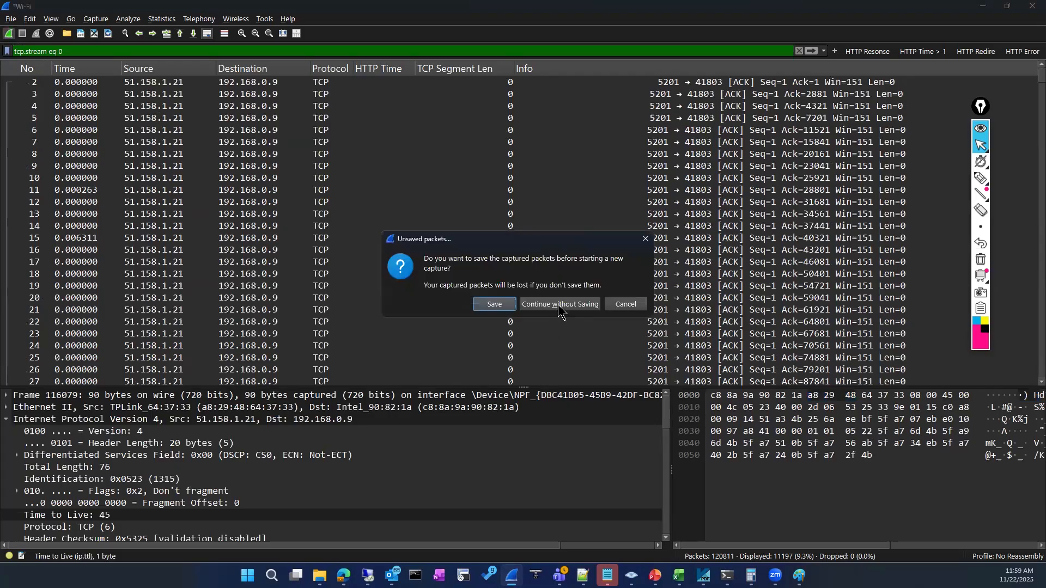
key("alt+w")
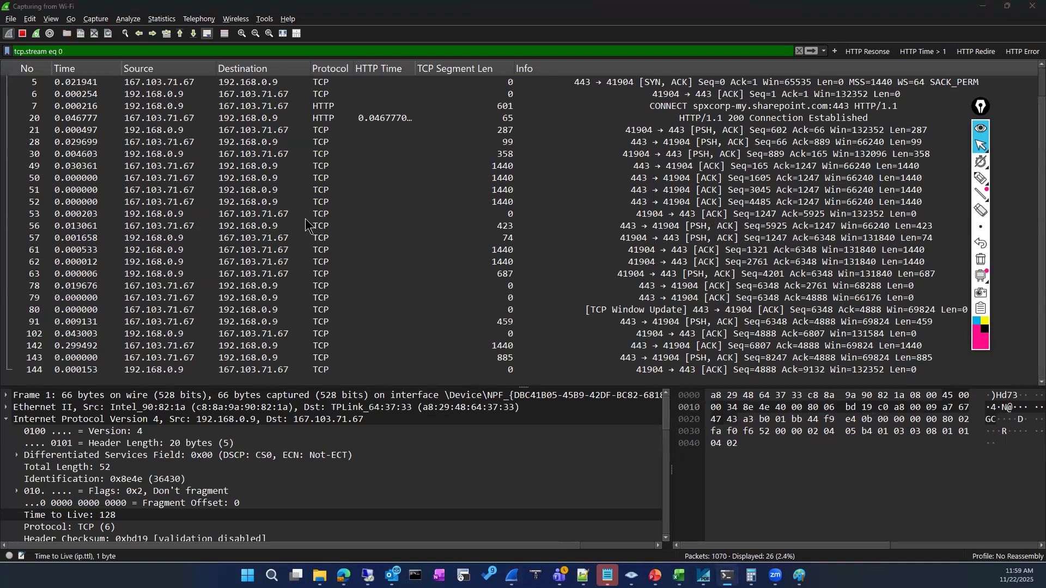
left_click(42, 40)
left_click(562, 303)
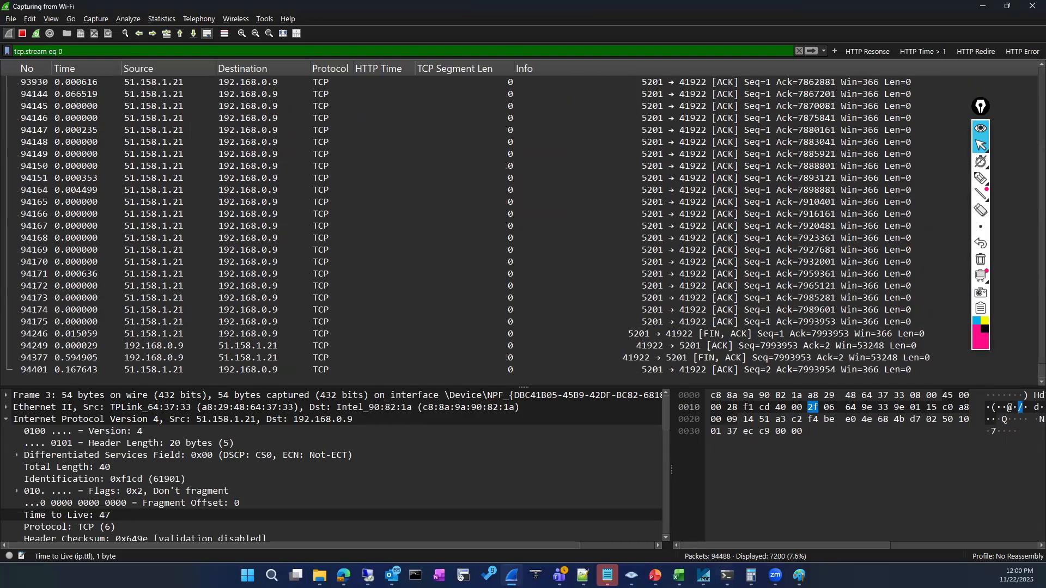
left_click(23, 34)
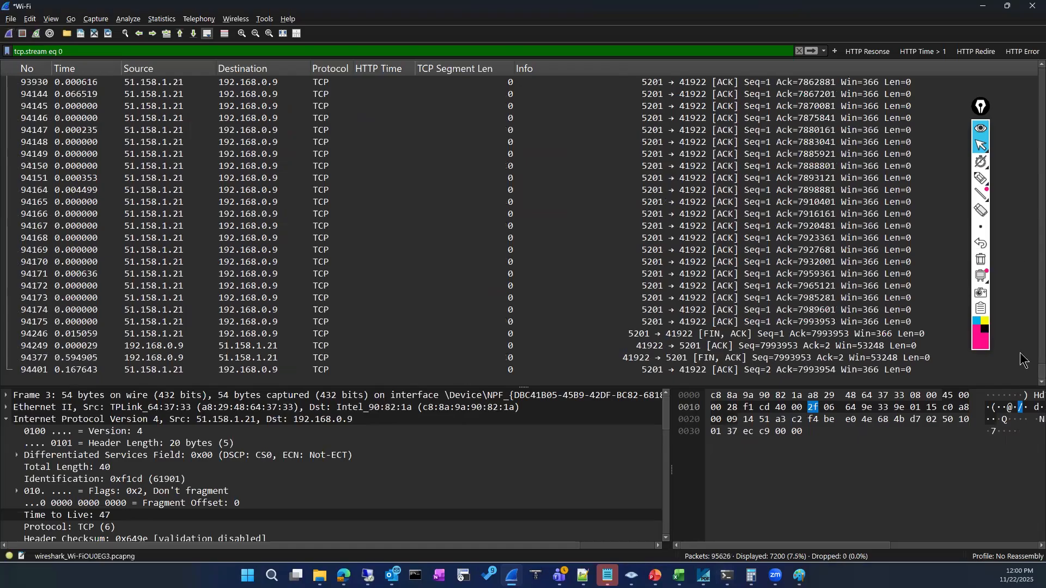
Review the first packets of the stream and apply a TCP conversation filter from packet 5.
left_click_drag(1020, 289, 1013, 60)
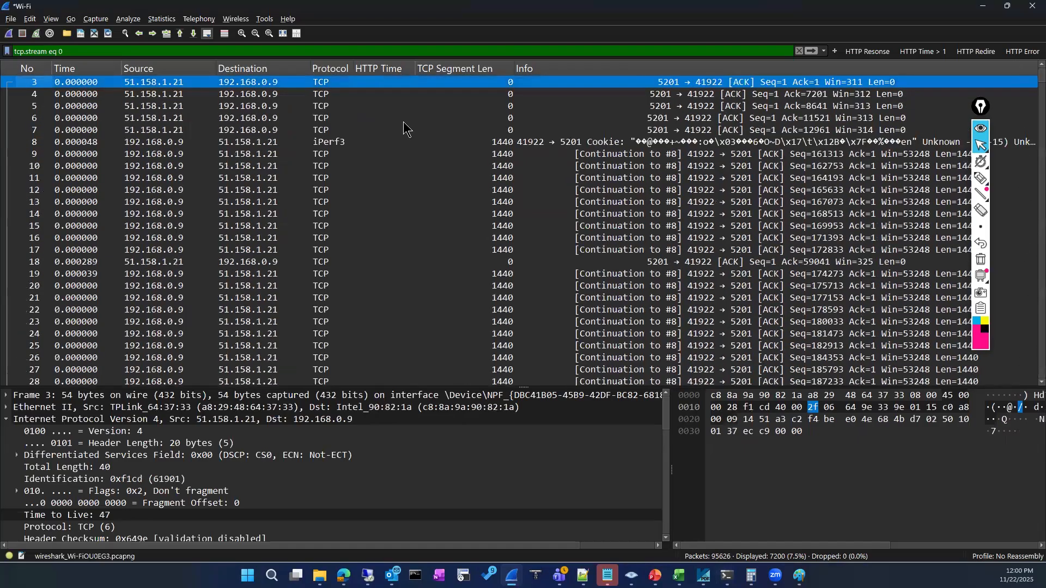
scroll(403, 180, "down", 3)
scroll(429, 197, "up", 3)
right_click(406, 105)
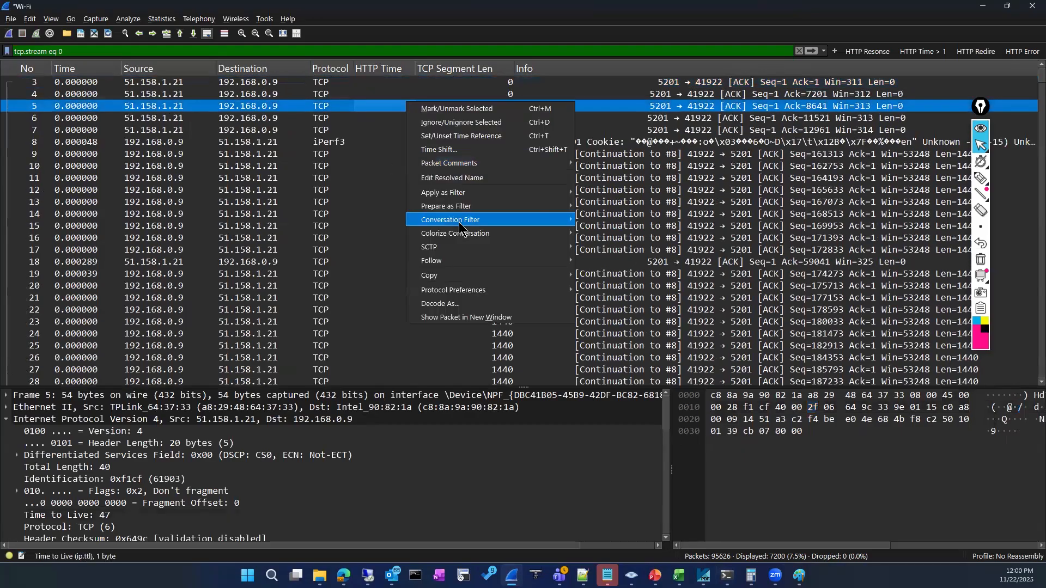
mouse_move(491, 220)
left_click(632, 369)
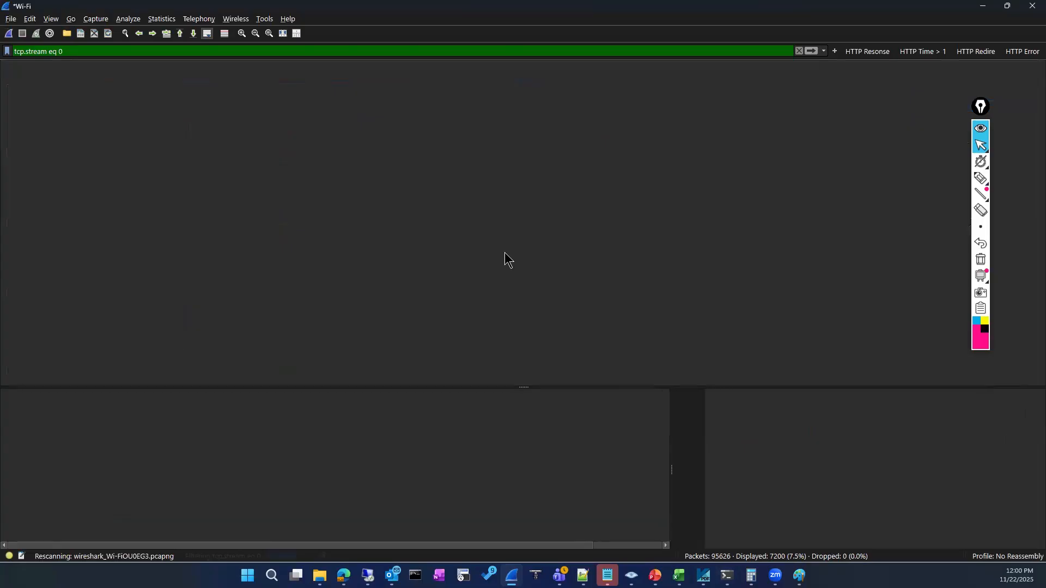
Go through the stream to its closing packets and apply a TCP conversation filter from the FIN, ACK packet 94246.
scroll(500, 249, "down", 20)
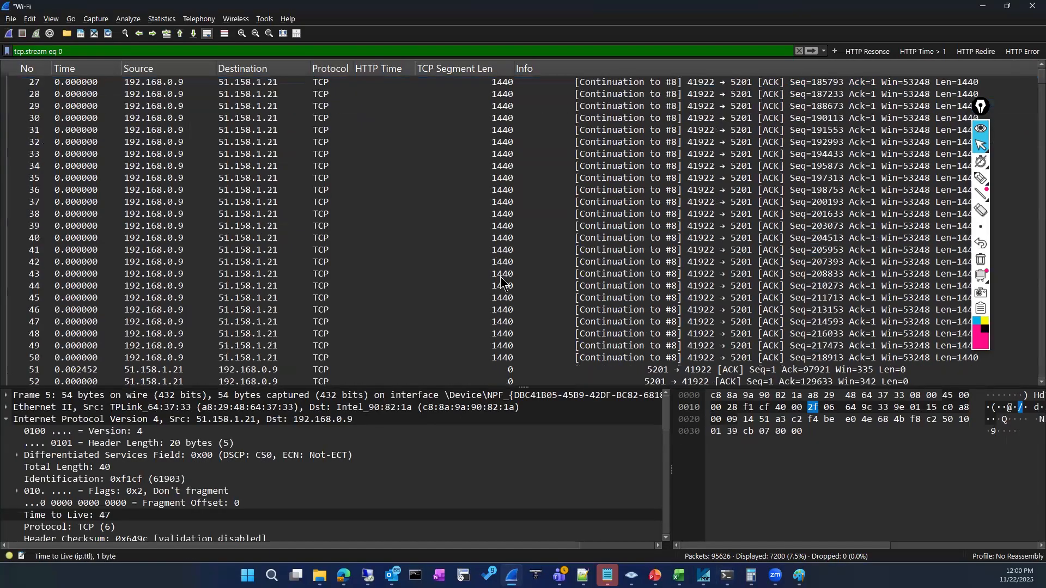
scroll(505, 311, "down", 8)
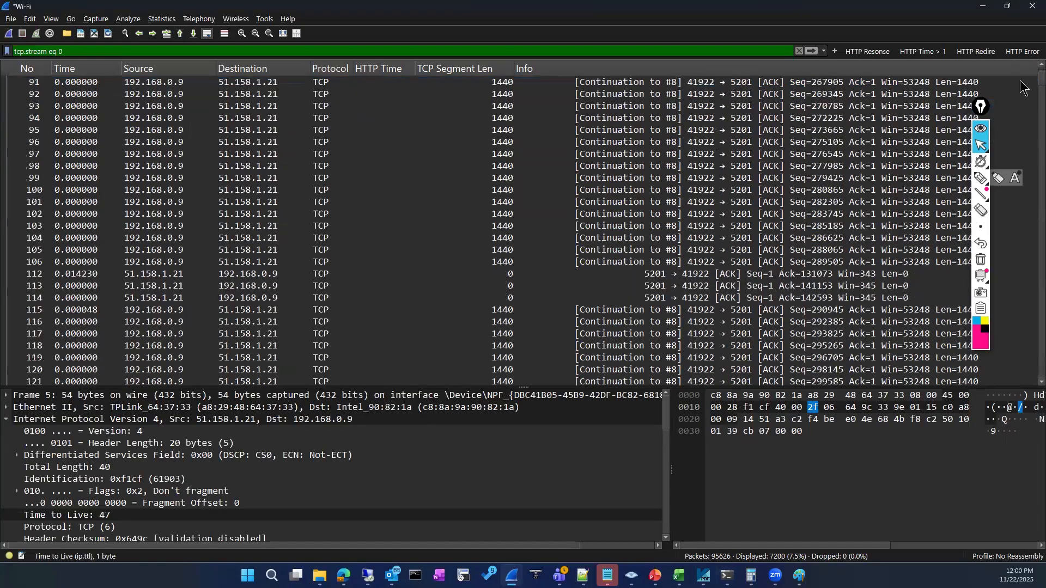
left_click_drag(1020, 156, 1006, 377)
left_click(720, 345)
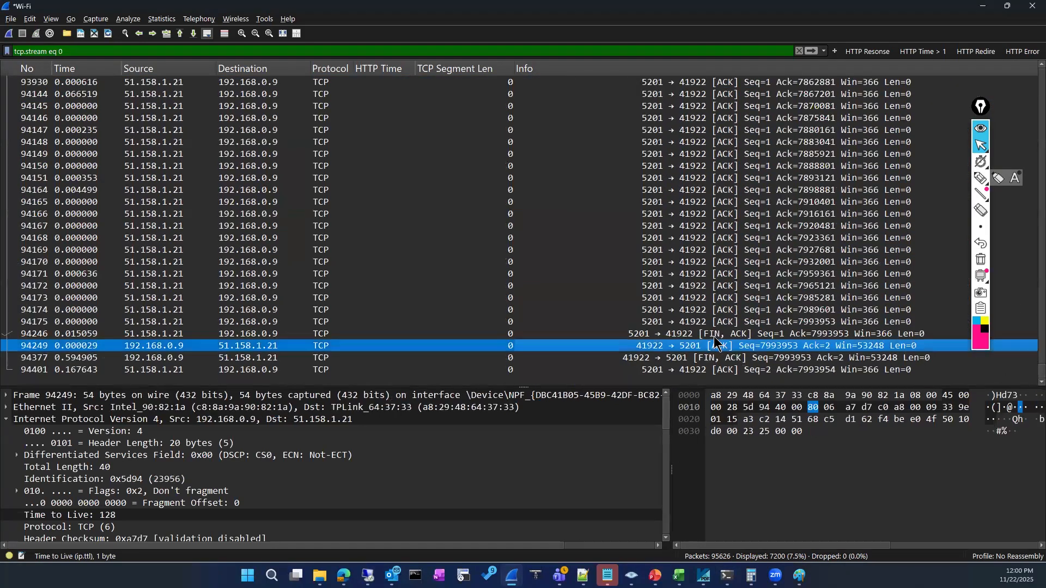
left_click(715, 335)
right_click(714, 334)
mouse_move(844, 460)
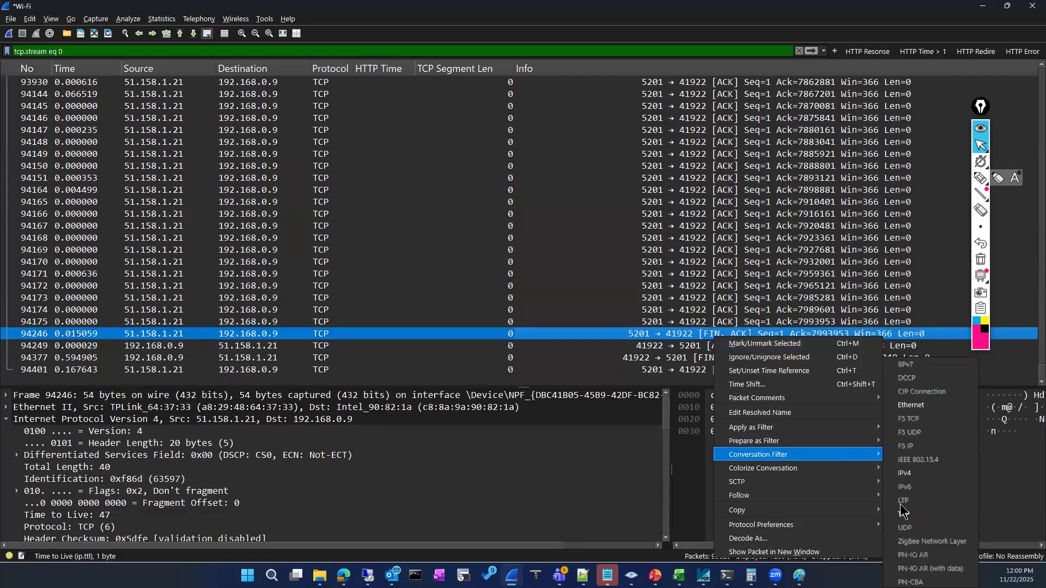
left_click(926, 515)
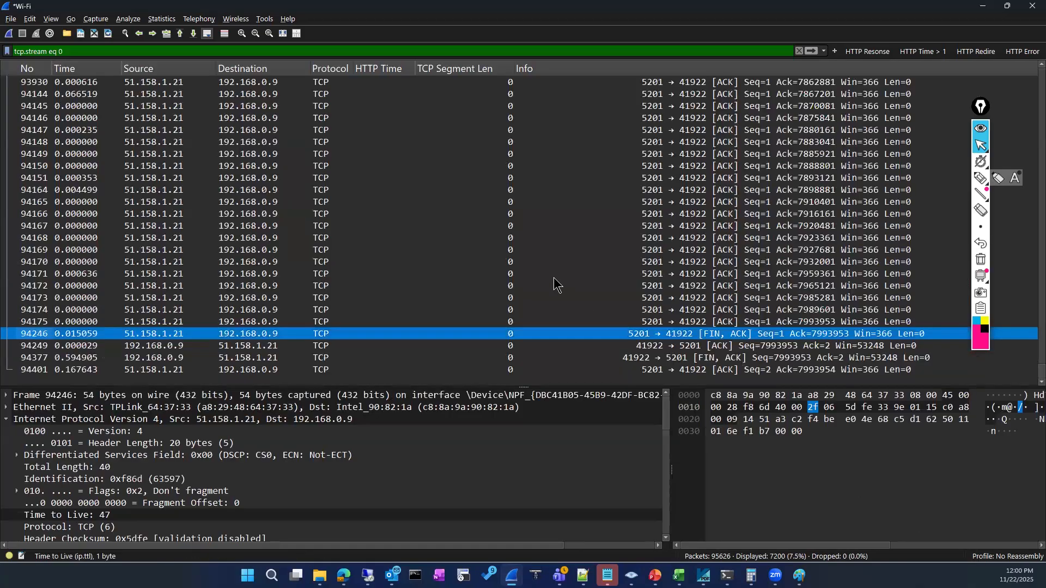
Start another Wi-Fi capture, discarding the current packets without saving.
scroll(553, 277, "up", 9)
left_click_drag(1040, 370, 1017, 66)
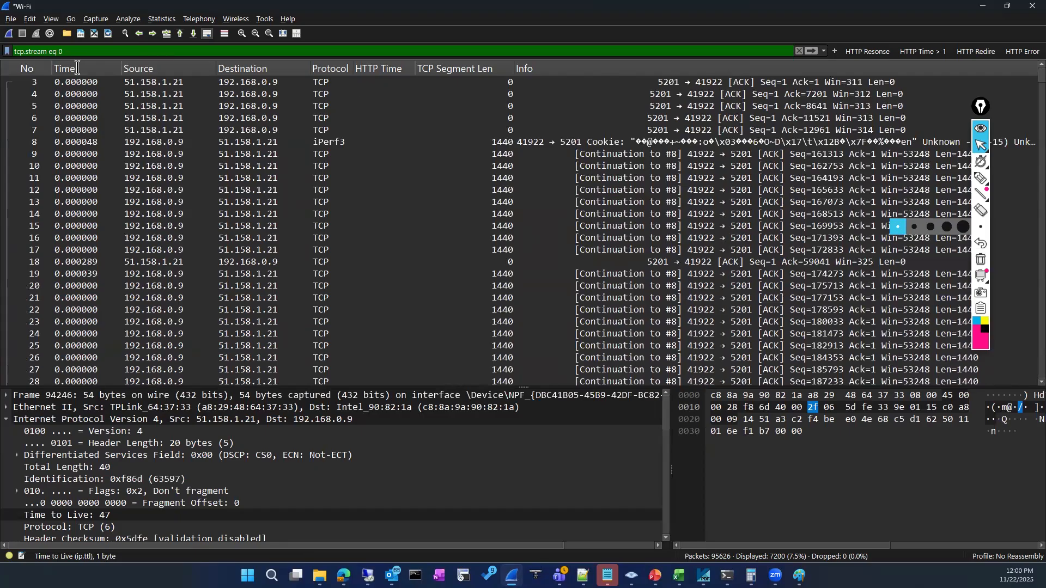
left_click(9, 35)
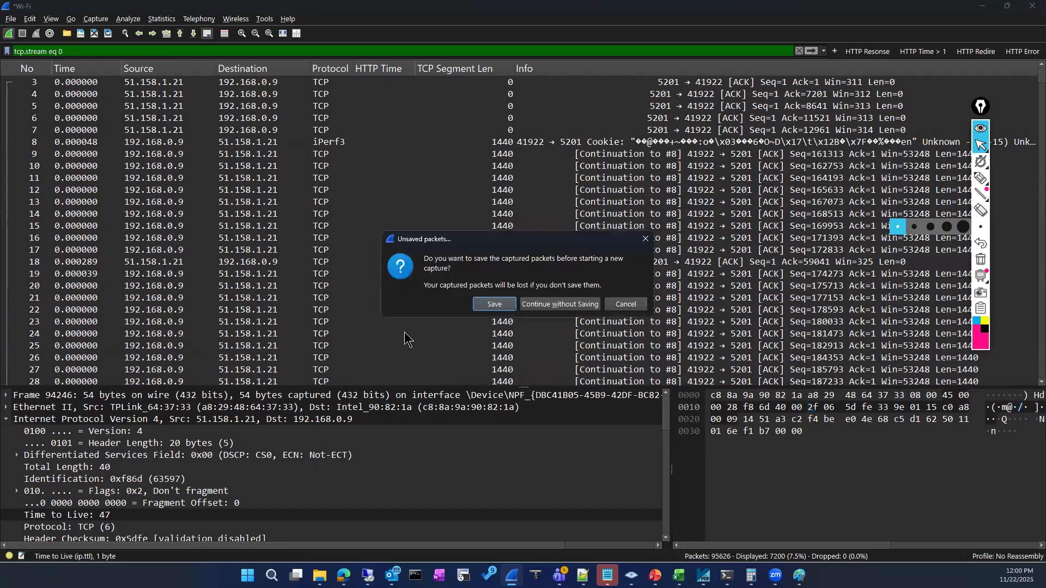
left_click(544, 307)
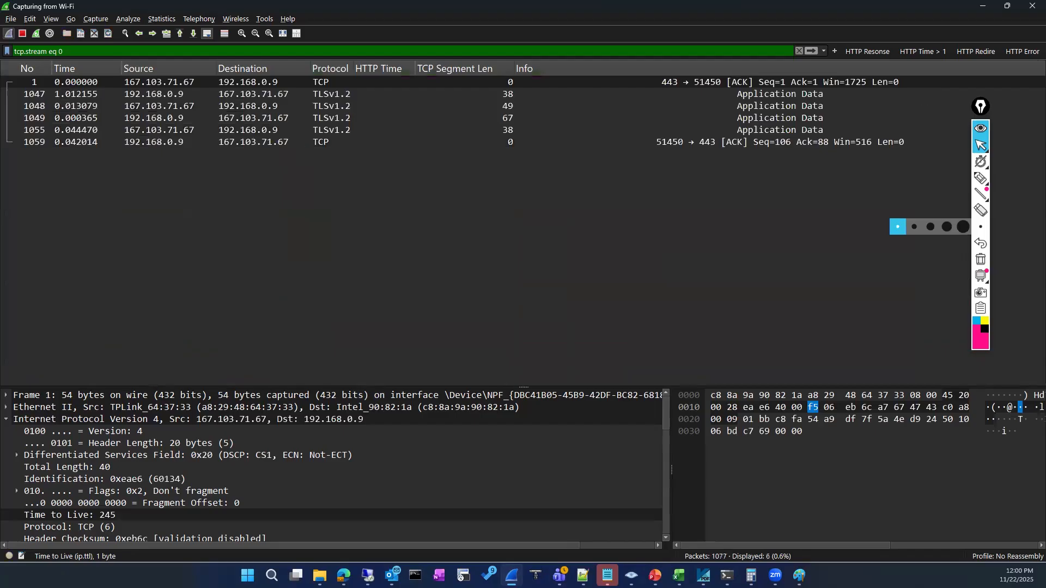
Clear the tcp.stream display filter, stop the Wi-Fi capture and return to the first packets.
left_click(797, 51)
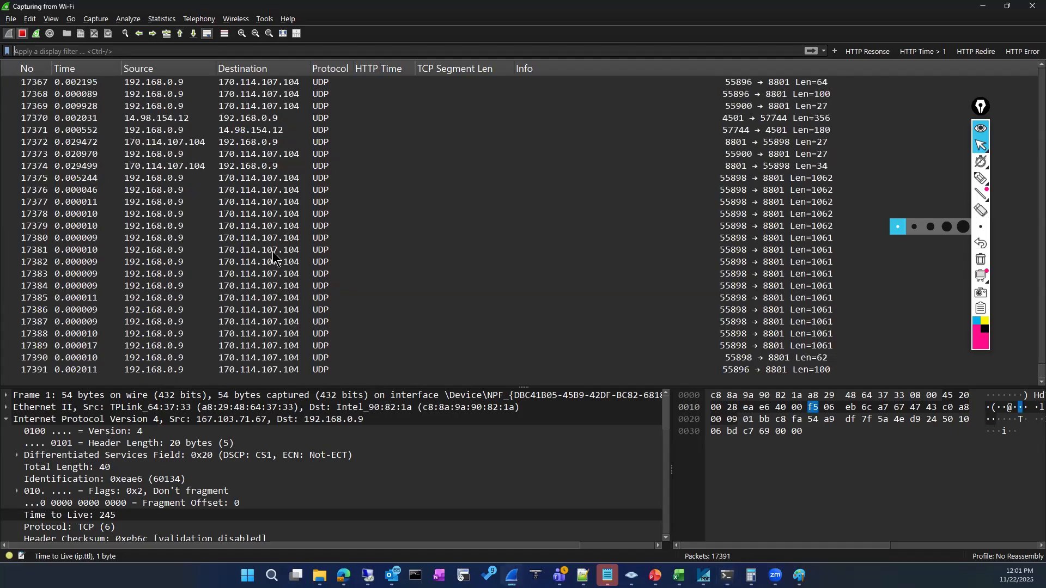
key("ctrl+e")
scroll(403, 291, "up", 20)
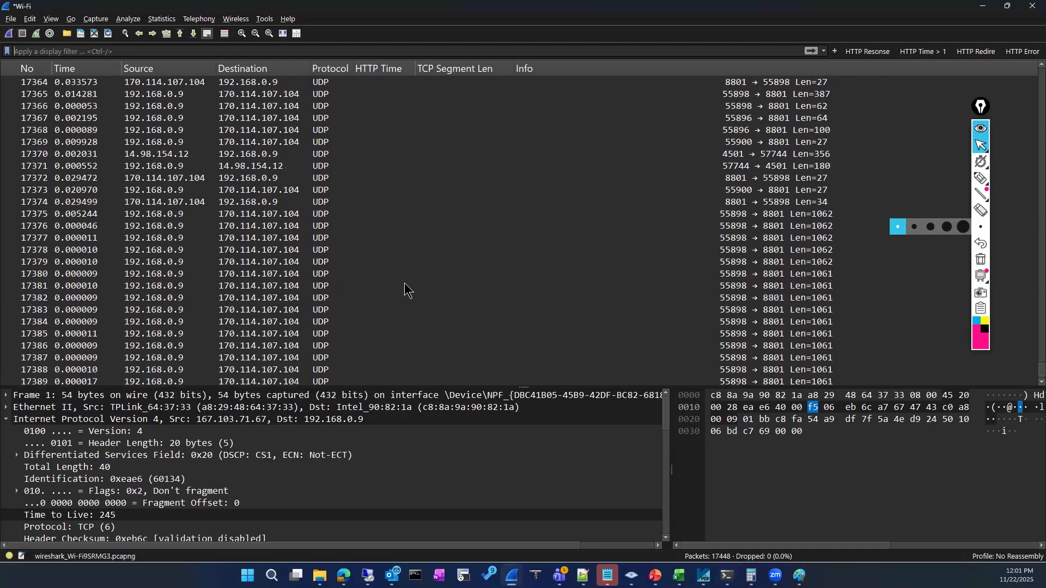
left_click_drag(1022, 365, 1022, 75)
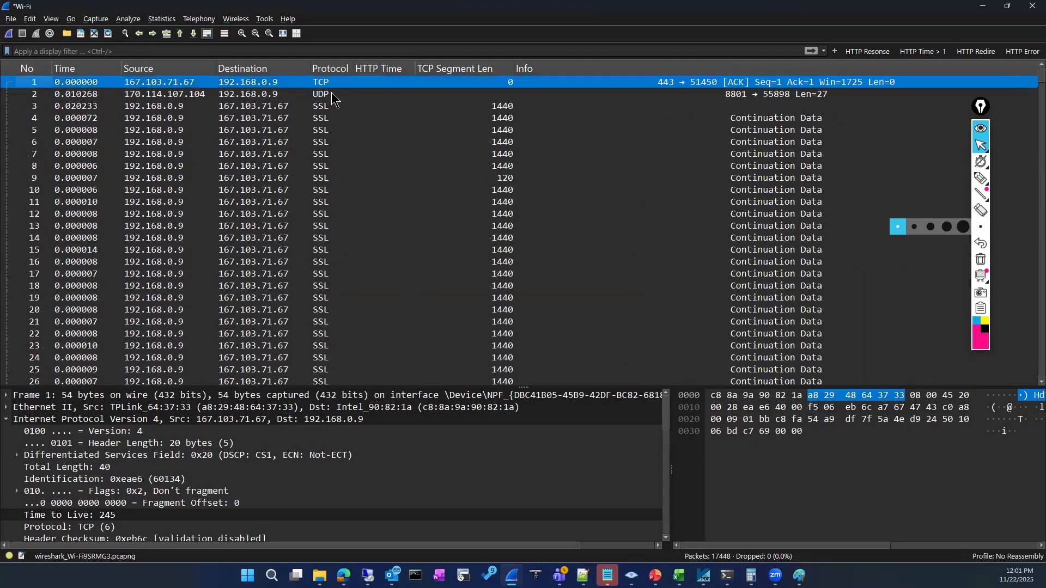
Find retransmission packet 17434 sent to 51.158.1.21 near the capture's end and filter to its TCP conversation.
left_click(262, 130)
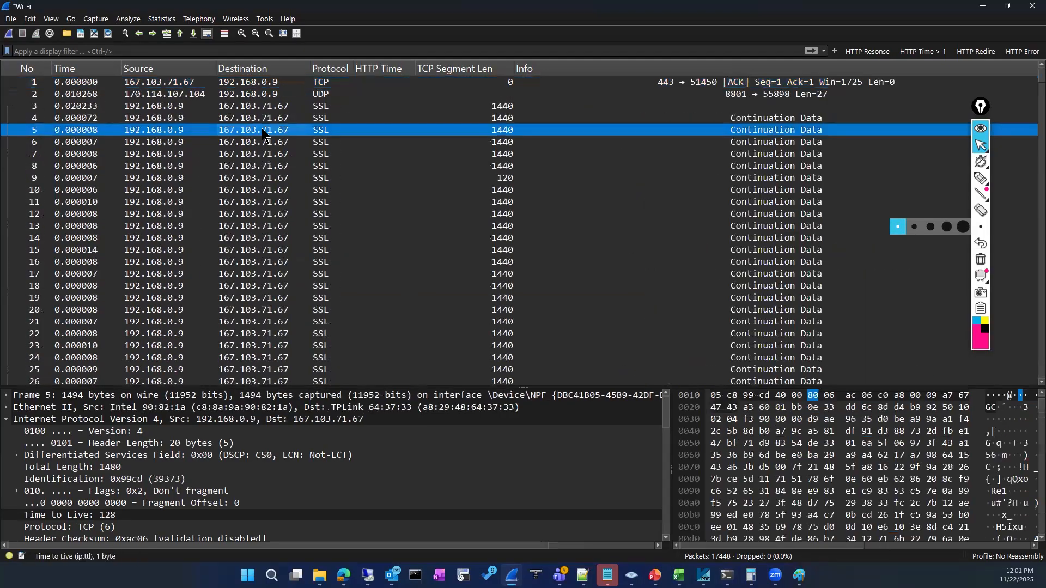
left_click(234, 191)
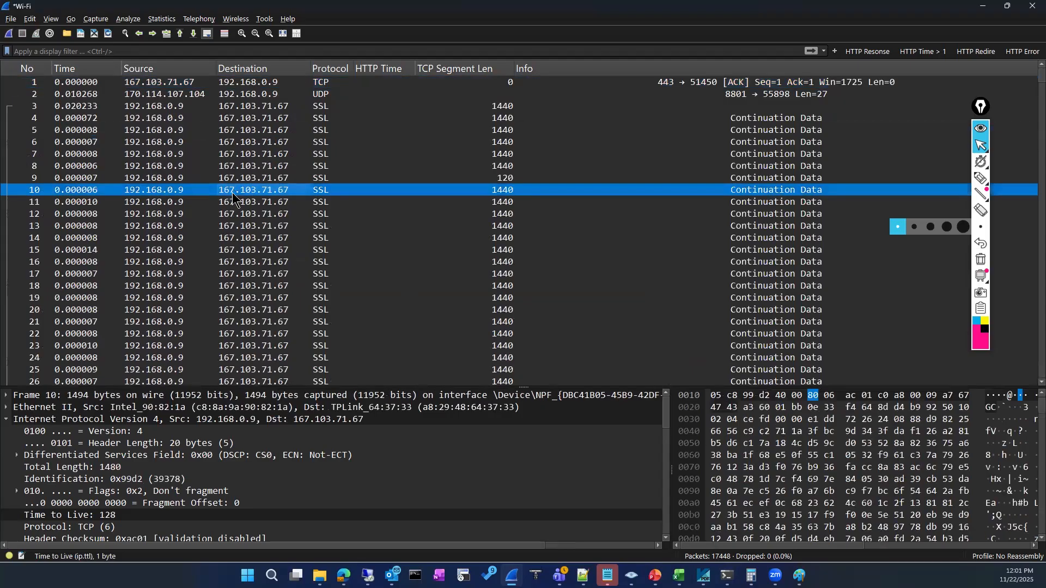
scroll(234, 196, "down", 18)
left_click_drag(1020, 79, 998, 386)
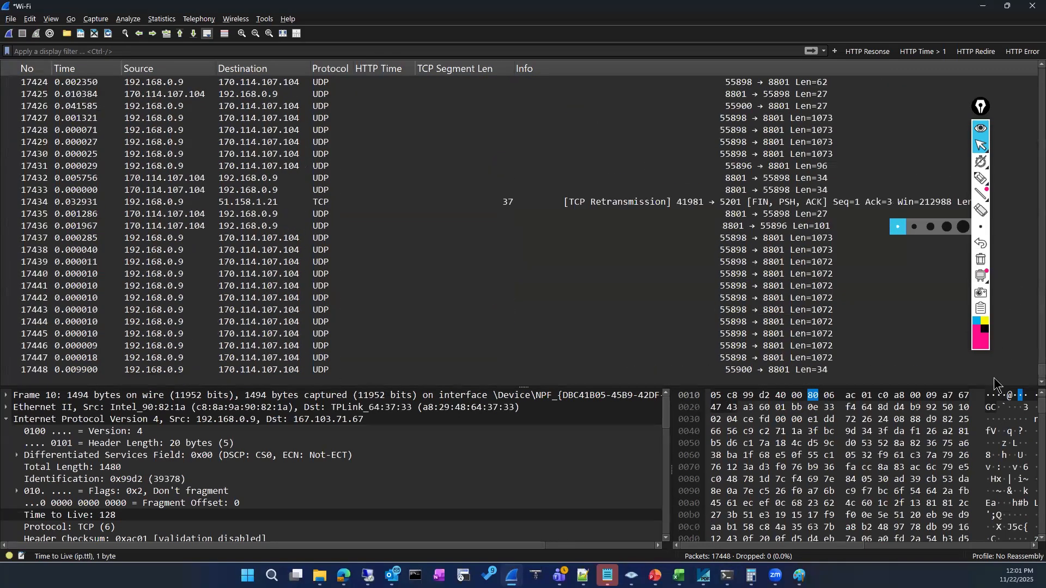
left_click(267, 207)
right_click(266, 207)
mouse_move(325, 321)
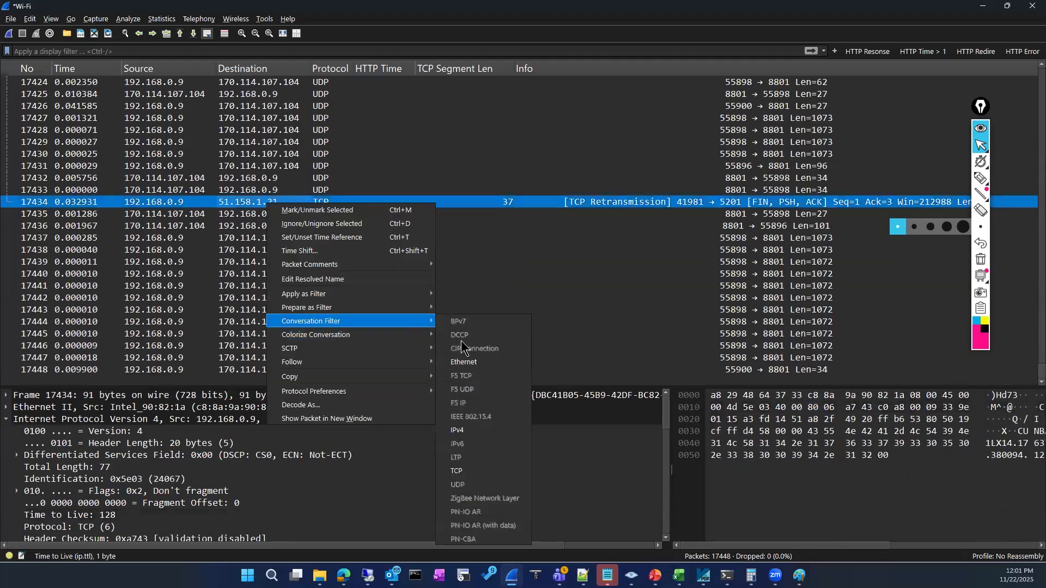
left_click(456, 471)
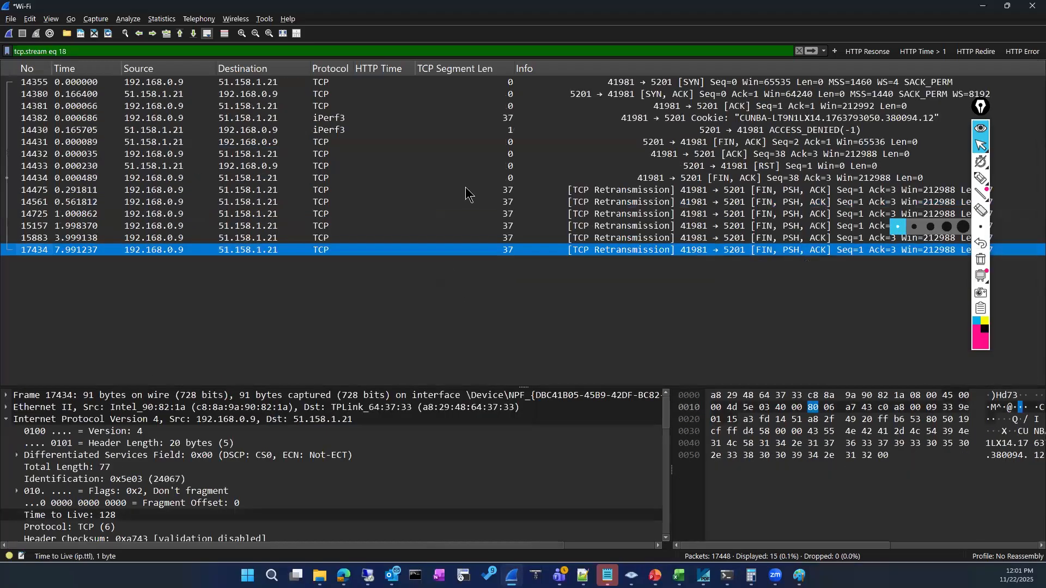
Examine the three handshake packets 14355, 14380 and 14381 at the start of the filtered conversation.
left_click(568, 107)
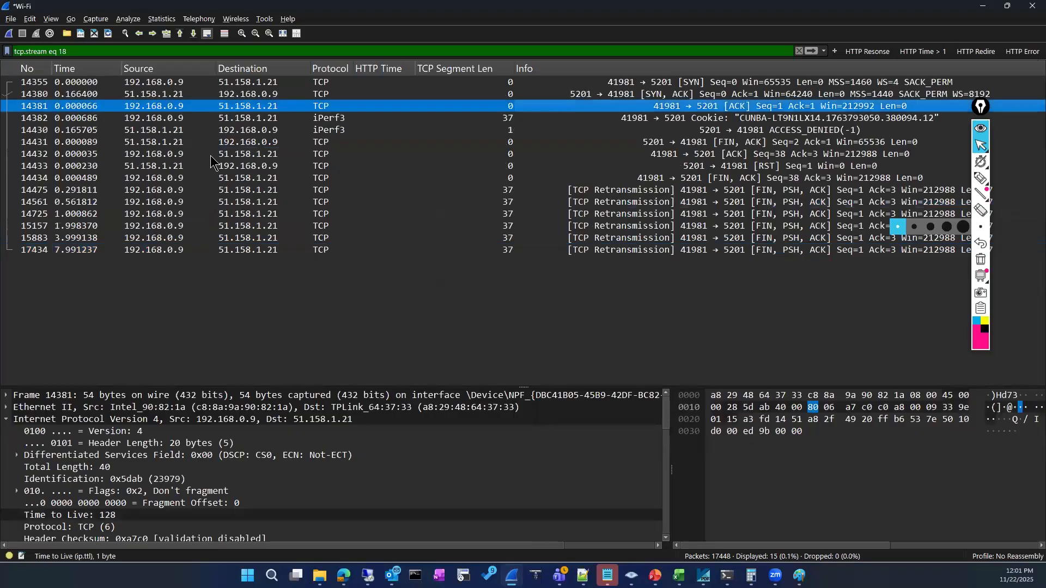
left_click(695, 82)
left_click(689, 95)
left_click(691, 106)
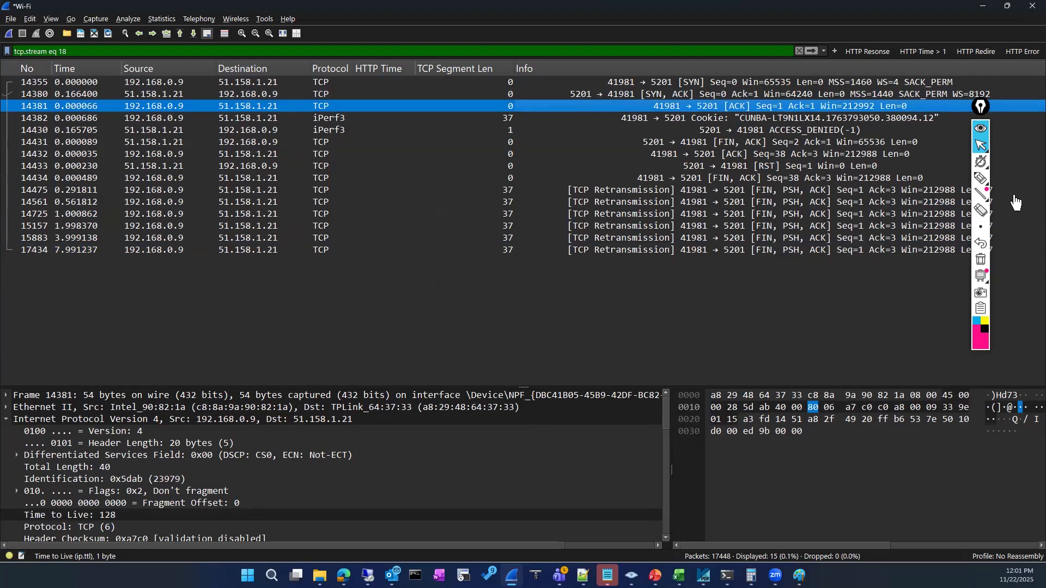
Circle the three handshake packets with the pen and label the parts of packet 14475's time "Seconds" and "Milli Seconds".
left_click(980, 178)
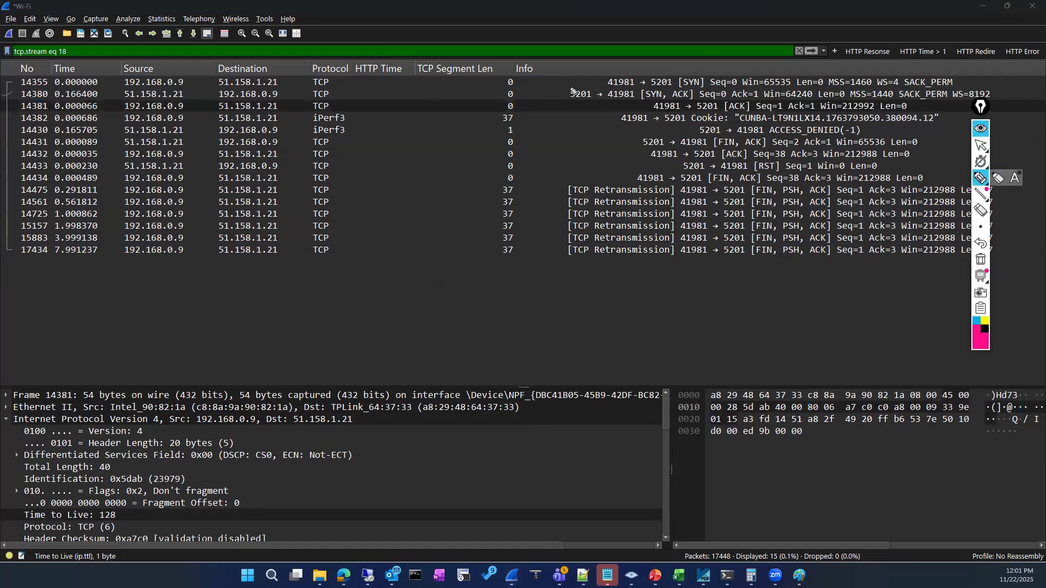
left_click_drag(599, 82, 554, 106)
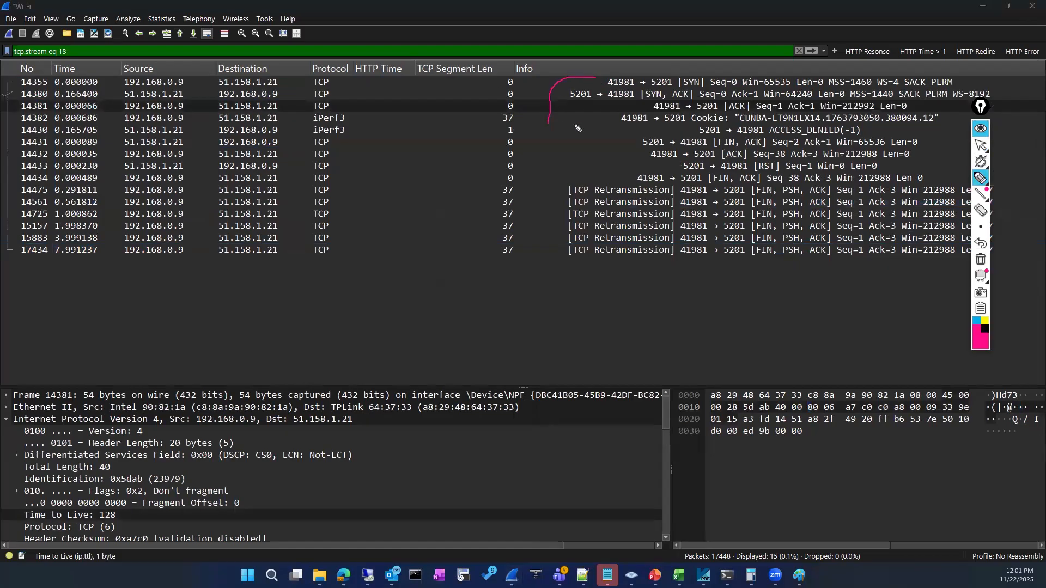
mouse_move(666, 114)
left_mouse_down()
mouse_move(877, 117)
mouse_move(621, 68)
left_mouse_up()
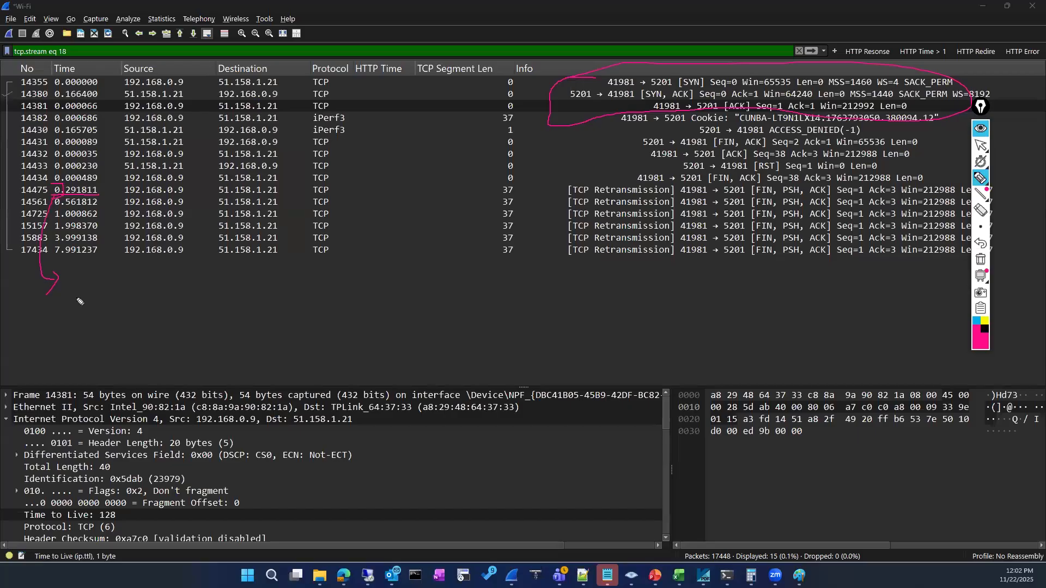
mouse_move(103, 306)
left_mouse_down()
mouse_move(139, 294)
mouse_move(135, 280)
left_mouse_up()
mouse_move(99, 189)
left_mouse_down()
mouse_move(104, 262)
mouse_move(175, 289)
mouse_move(258, 297)
left_mouse_up()
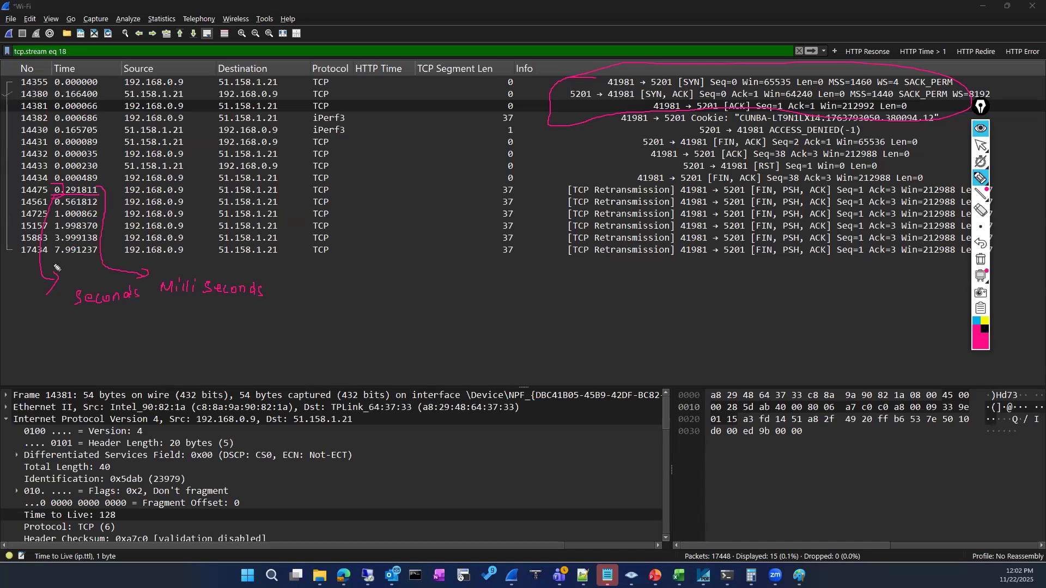
Circle the last two retransmission times, tick the first retransmission, and write "TCP Timer" notes with arrows to circled 1 and 2.
mouse_move(117, 246)
left_mouse_down()
mouse_move(44, 246)
mouse_move(67, 262)
left_mouse_up()
mouse_move(380, 306)
left_mouse_down()
mouse_move(485, 286)
mouse_move(579, 290)
left_mouse_up()
left_click_drag(568, 273, 571, 303)
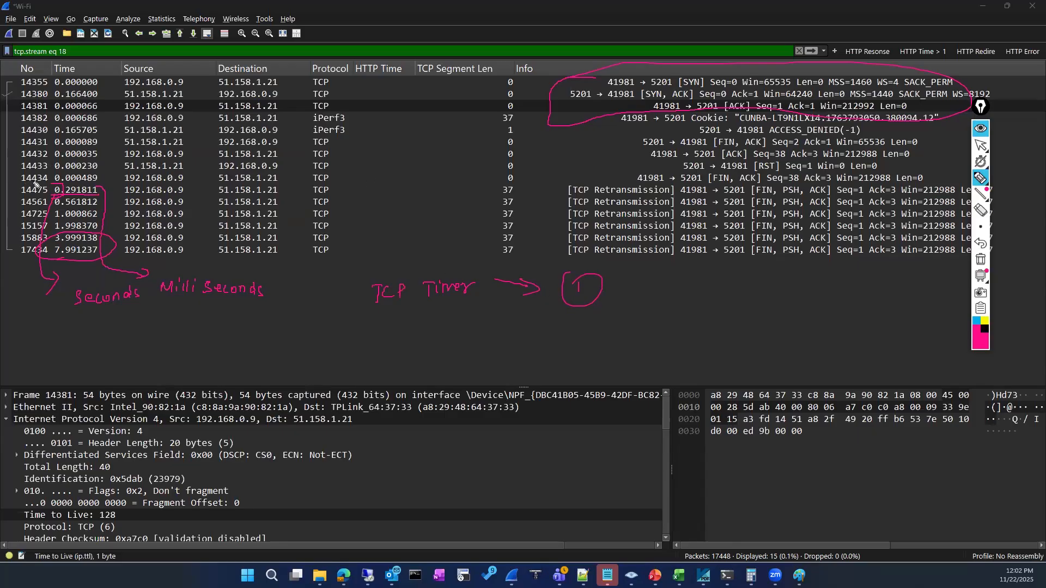
mouse_move(575, 182)
left_mouse_down()
mouse_move(579, 194)
mouse_move(608, 172)
left_mouse_up()
mouse_move(344, 328)
left_mouse_down()
mouse_move(339, 340)
mouse_move(357, 338)
mouse_move(353, 319)
left_mouse_up()
left_click_drag(355, 313, 358, 325)
mouse_move(513, 341)
left_mouse_down()
mouse_move(609, 343)
mouse_move(602, 358)
mouse_move(594, 324)
left_mouse_up()
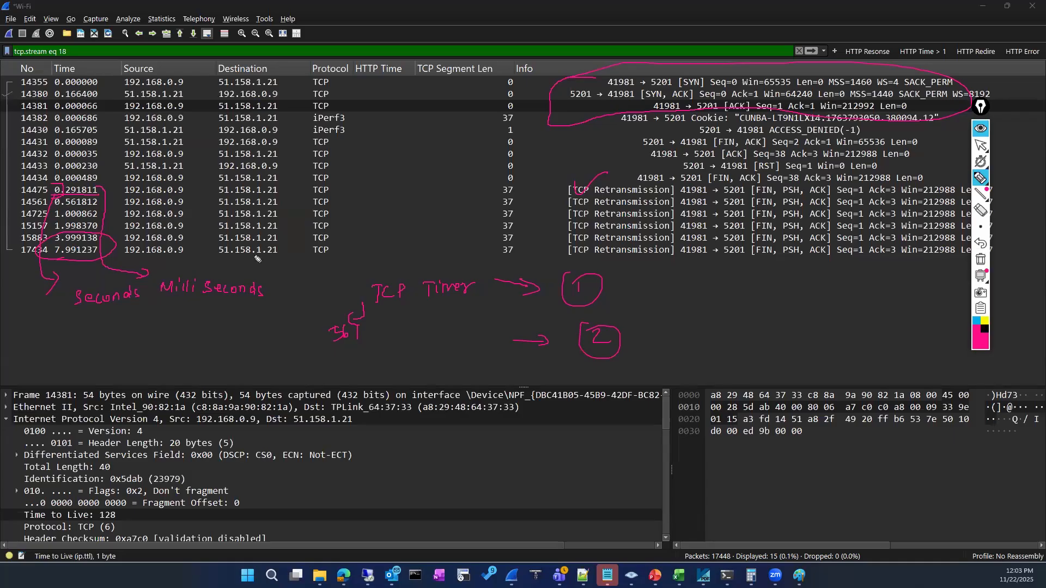
Add another arrow line below the TCP Timer notes, then erase all annotations and return to the normal pointer.
mouse_move(358, 361)
left_mouse_down()
mouse_move(355, 371)
mouse_move(407, 371)
left_mouse_up()
left_click_drag(515, 369, 550, 374)
mouse_move(546, 367)
left_mouse_down()
mouse_move(546, 379)
mouse_move(603, 383)
mouse_move(598, 359)
left_mouse_up()
left_click(981, 259)
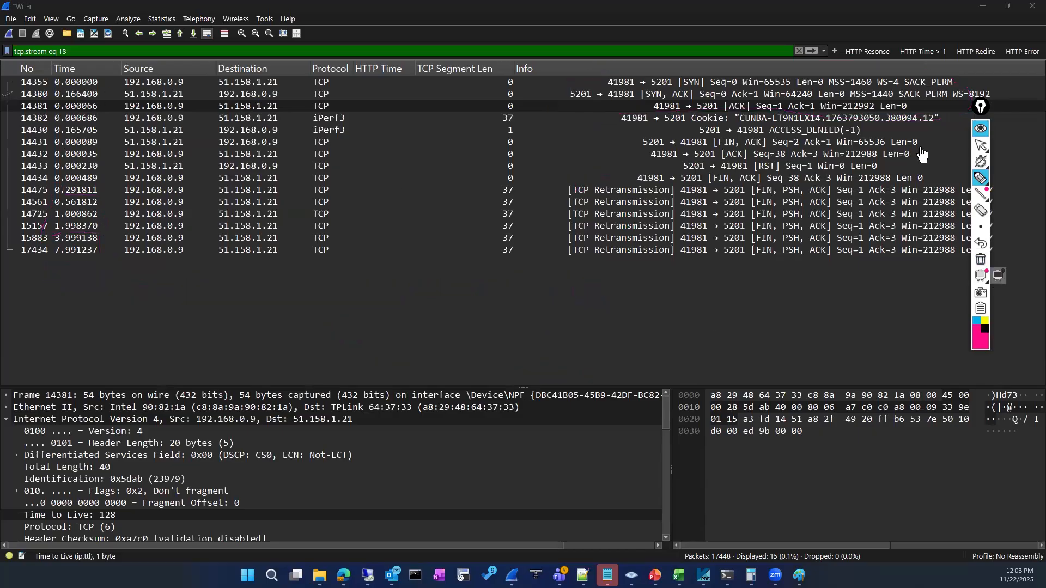
left_click(981, 146)
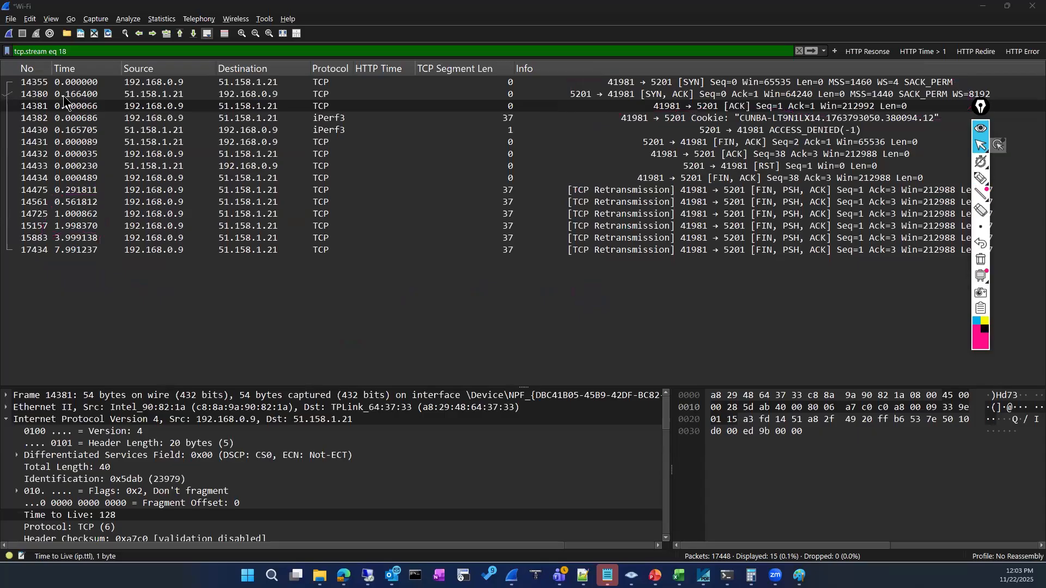
Compare the time of SYN, ACK packet 14380 with that of the last retransmission, packet 17434.
left_click(93, 94)
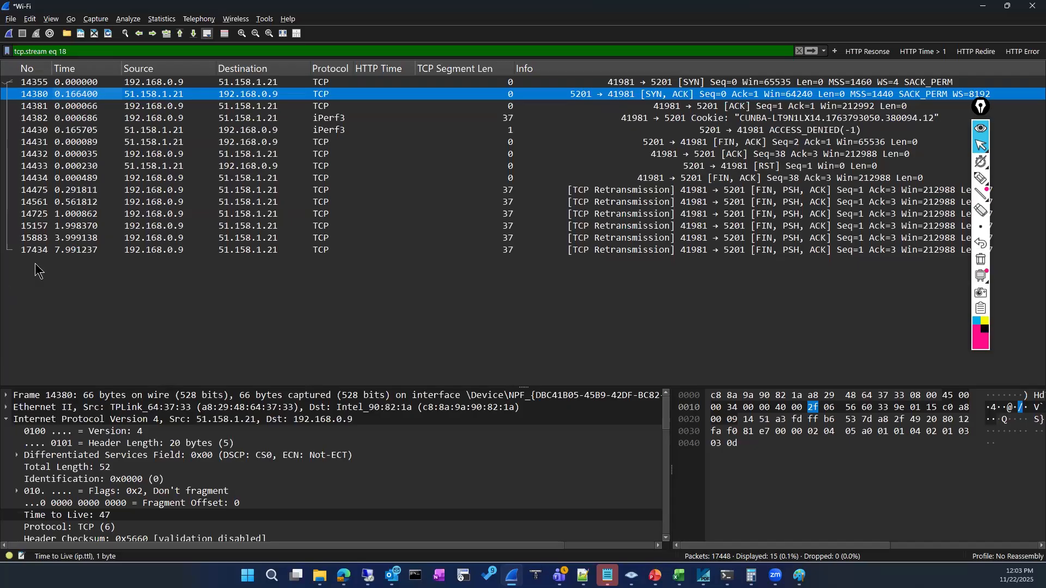
left_click(54, 253)
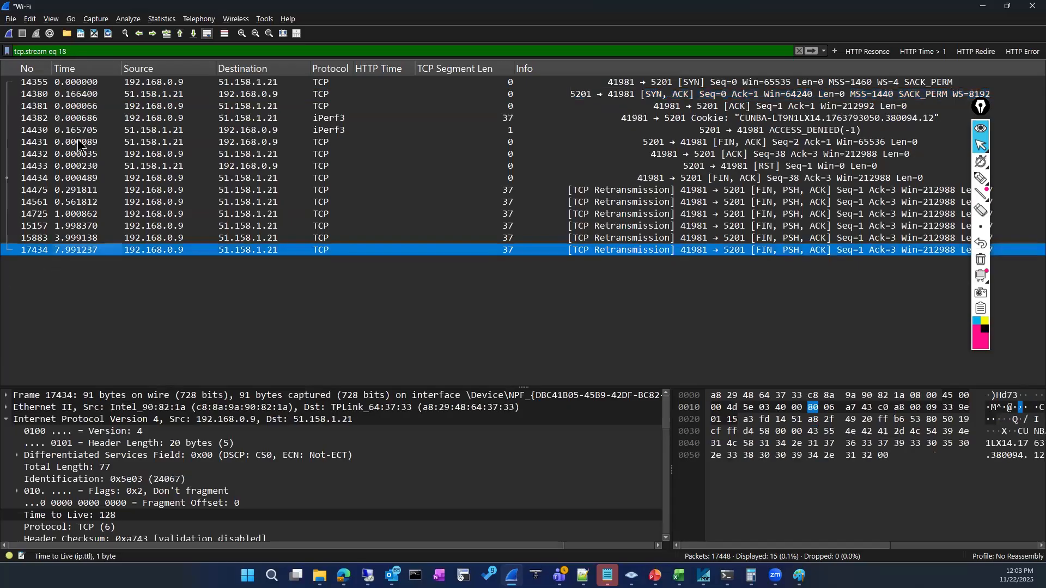
left_click(62, 94)
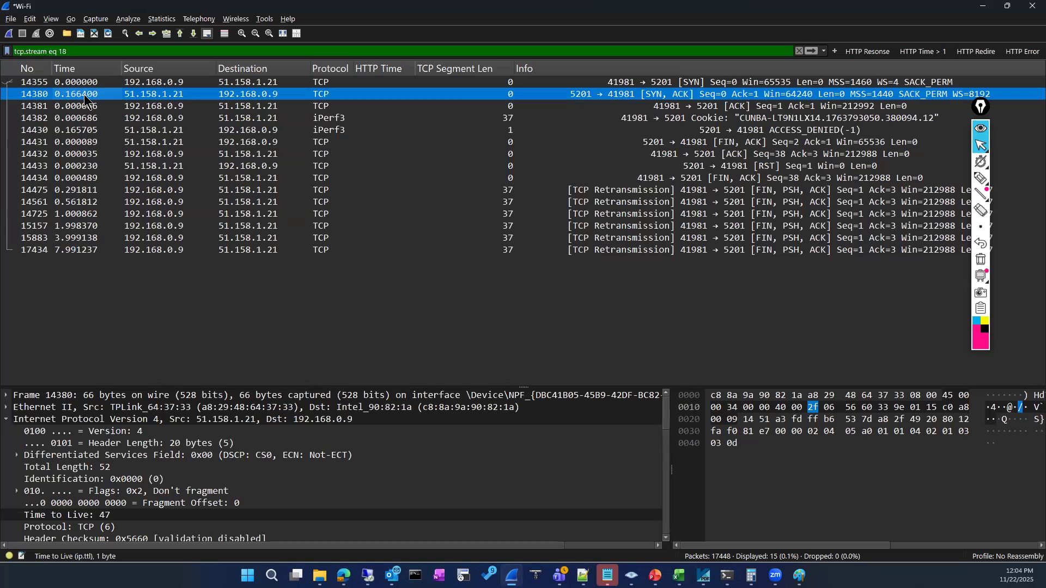
left_click(70, 252)
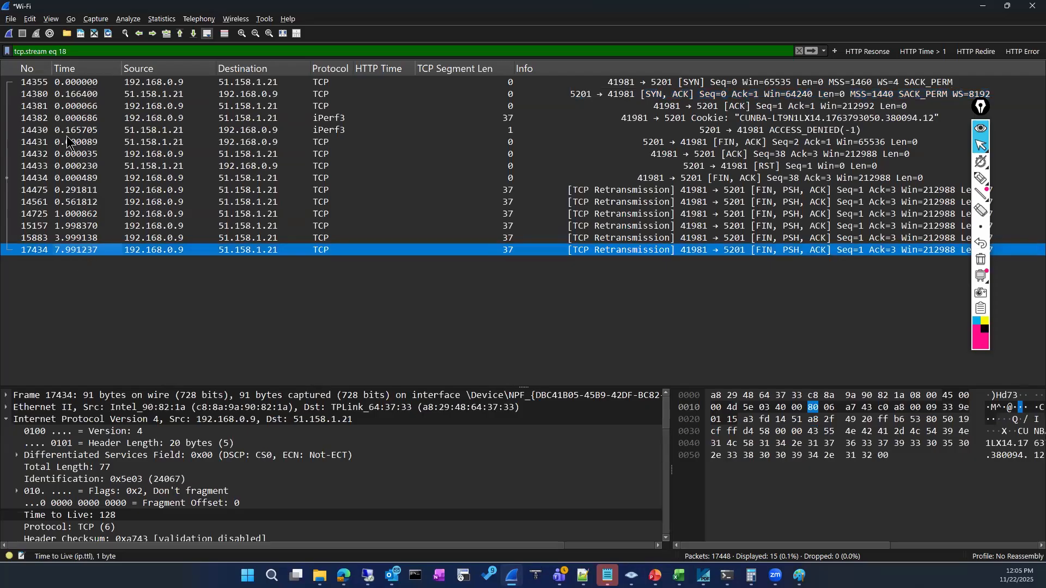
left_click(75, 94)
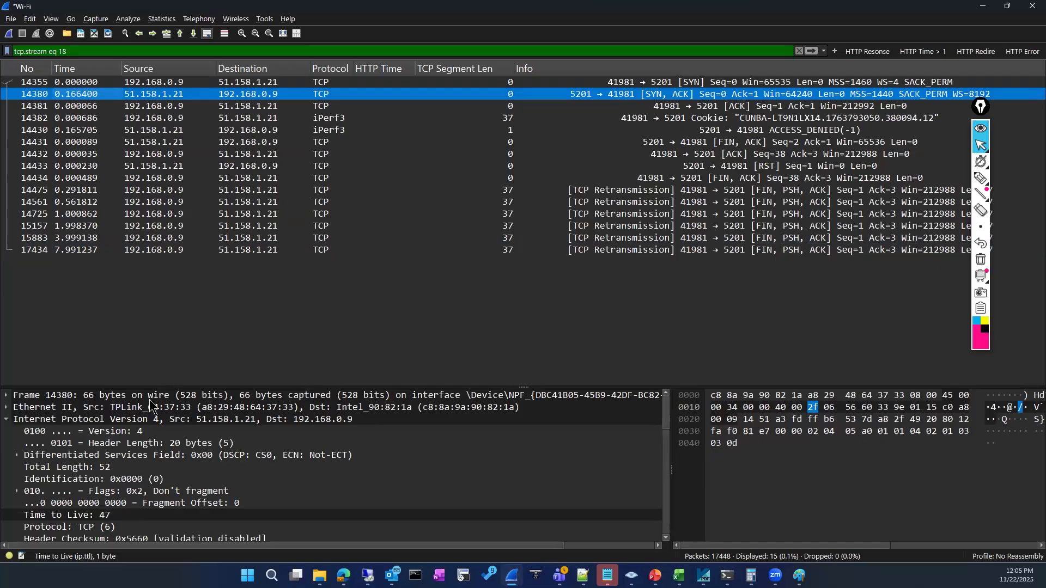
Tick the first packet's time and sketch a circled "0.0" labelled "Packet 1" with an arrow leading away from it.
left_click(981, 179)
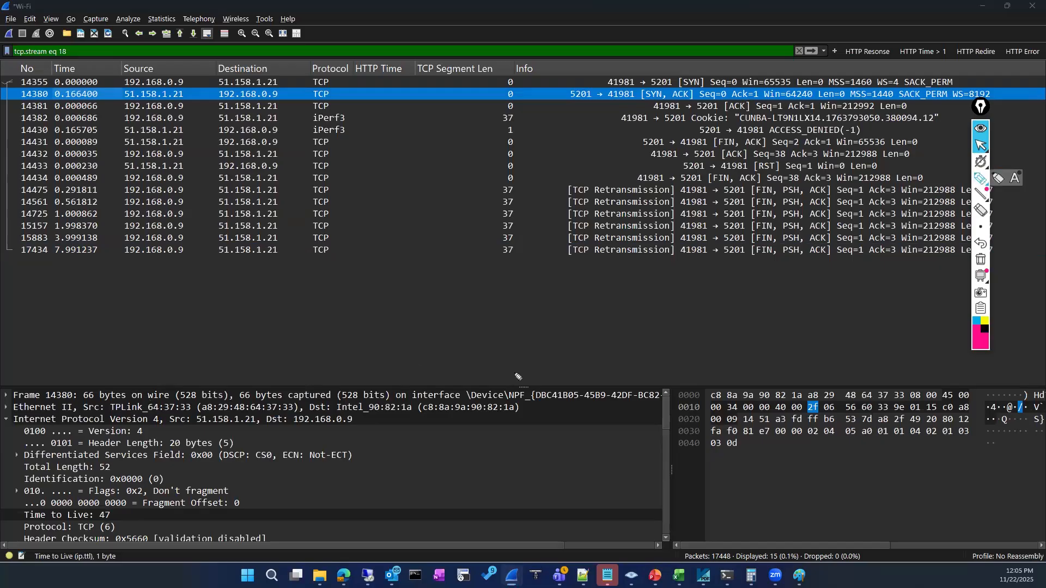
left_click_drag(429, 326, 428, 338)
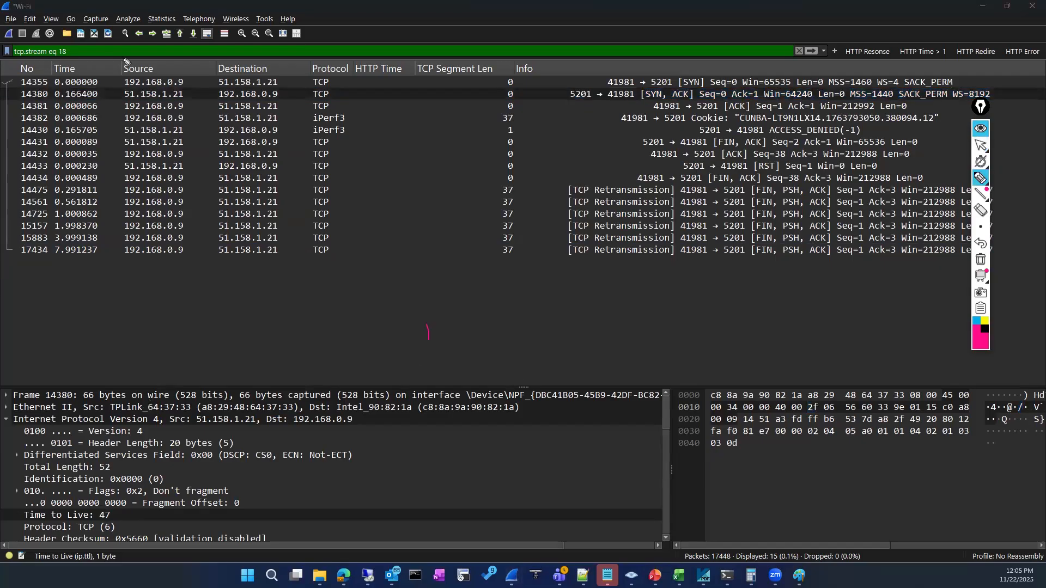
left_click_drag(98, 83, 130, 66)
mouse_move(428, 297)
left_mouse_down()
mouse_move(425, 313)
mouse_move(455, 303)
left_mouse_up()
mouse_move(533, 306)
left_mouse_down()
mouse_move(625, 311)
mouse_move(593, 319)
left_mouse_up()
left_click_drag(396, 339, 393, 358)
left_click_drag(395, 341, 413, 355)
left_click_drag(423, 347, 422, 354)
mouse_move(436, 347)
left_mouse_down()
mouse_move(450, 344)
mouse_move(462, 364)
left_mouse_up()
left_click_drag(440, 284, 459, 300)
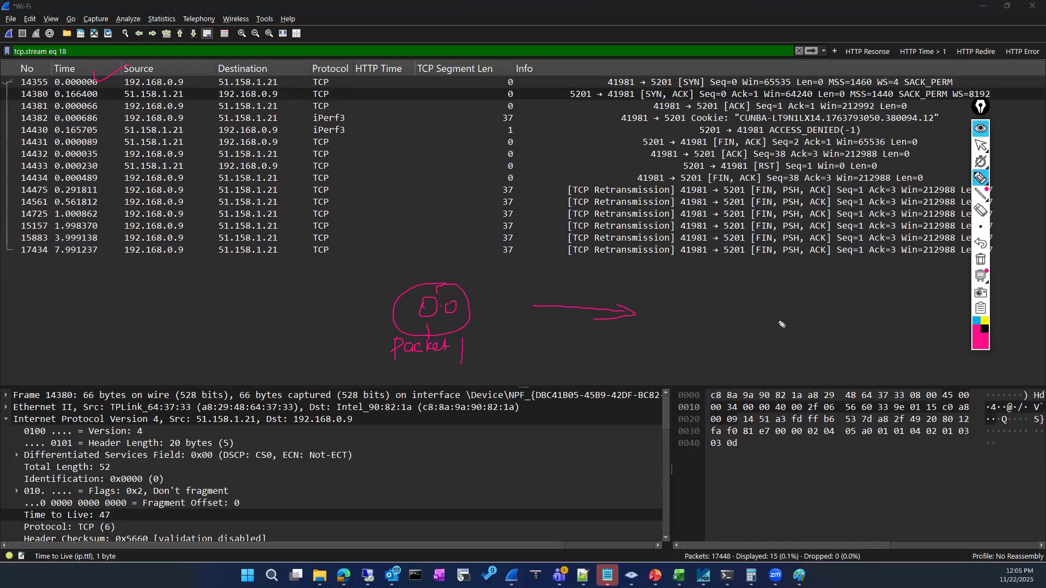
Label the outgoing arrow "Syn", draw a return arrow labelled "Syn ACK", and write "166 ms" under Packet 1.
mouse_move(542, 274)
left_mouse_down()
mouse_move(534, 291)
mouse_move(567, 279)
left_mouse_up()
mouse_move(528, 339)
left_mouse_down()
mouse_move(622, 344)
mouse_move(515, 341)
mouse_move(541, 349)
left_mouse_up()
mouse_move(425, 368)
left_mouse_down()
mouse_move(420, 384)
mouse_move(471, 381)
left_mouse_up()
mouse_move(598, 353)
left_mouse_down()
mouse_move(591, 366)
mouse_move(609, 375)
mouse_move(630, 355)
mouse_move(645, 359)
left_mouse_up()
left_click_drag(658, 352, 658, 363)
left_click_drag(661, 351, 660, 364)
left_click_drag(671, 352, 686, 360)
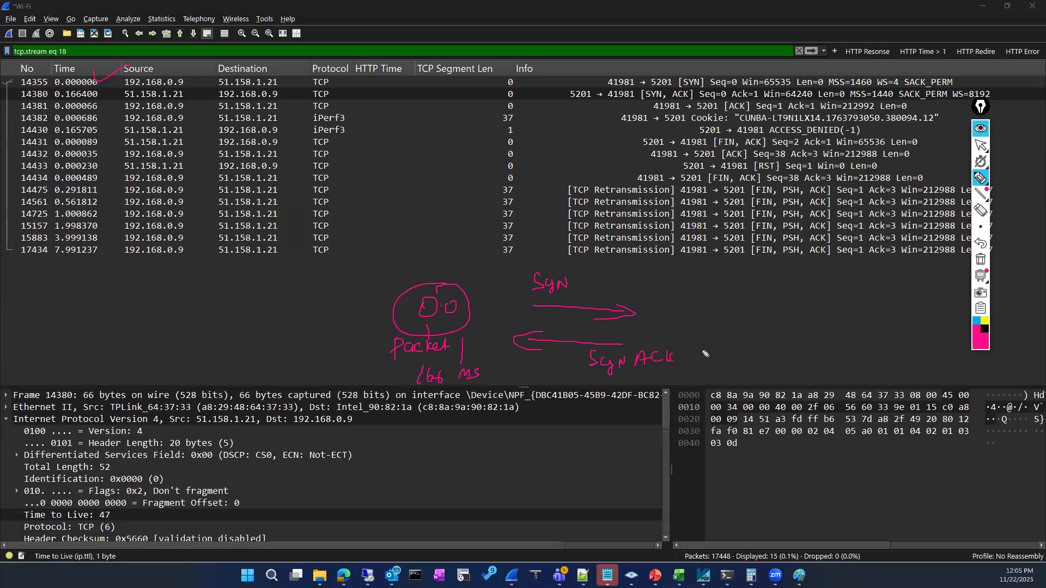
Add circled "S" and "C" endpoints and the note "Network Round trip time", then erase the whole sketch.
mouse_move(740, 299)
left_mouse_down()
mouse_move(735, 313)
mouse_move(740, 299)
left_mouse_up()
mouse_move(492, 299)
left_mouse_down()
mouse_move(489, 313)
mouse_move(477, 293)
mouse_move(503, 308)
left_mouse_up()
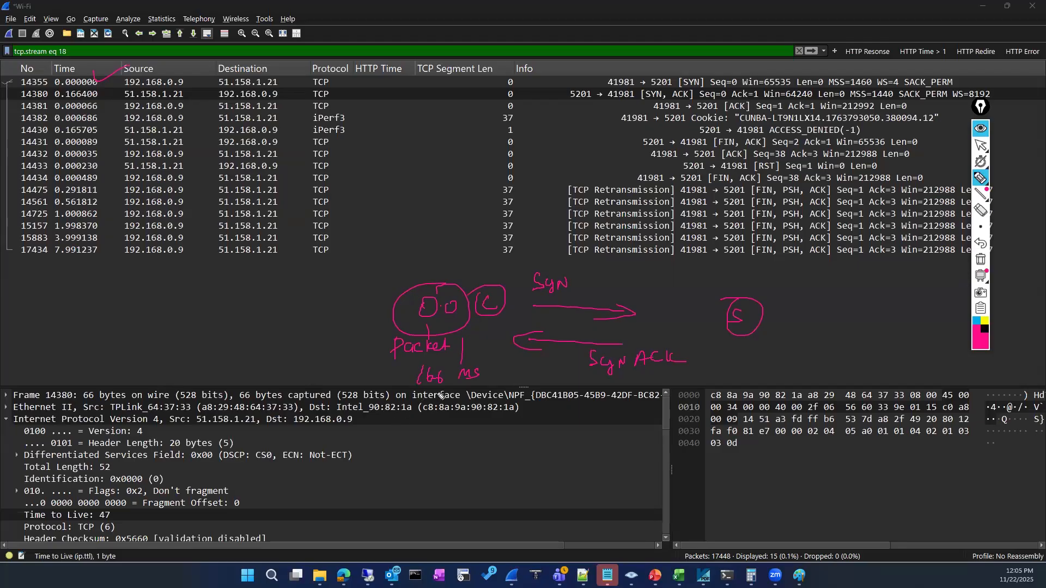
mouse_move(809, 358)
left_mouse_down()
mouse_move(820, 338)
mouse_move(840, 350)
mouse_move(880, 334)
mouse_move(888, 338)
mouse_move(851, 355)
mouse_move(891, 360)
mouse_move(884, 376)
mouse_move(910, 369)
mouse_move(899, 355)
mouse_move(979, 369)
left_mouse_up()
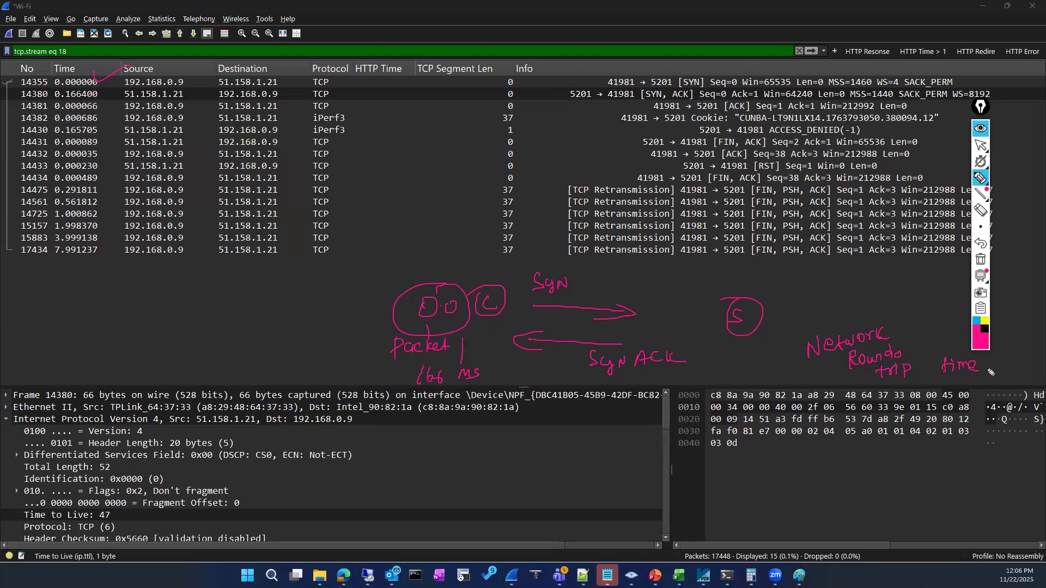
left_click(982, 261)
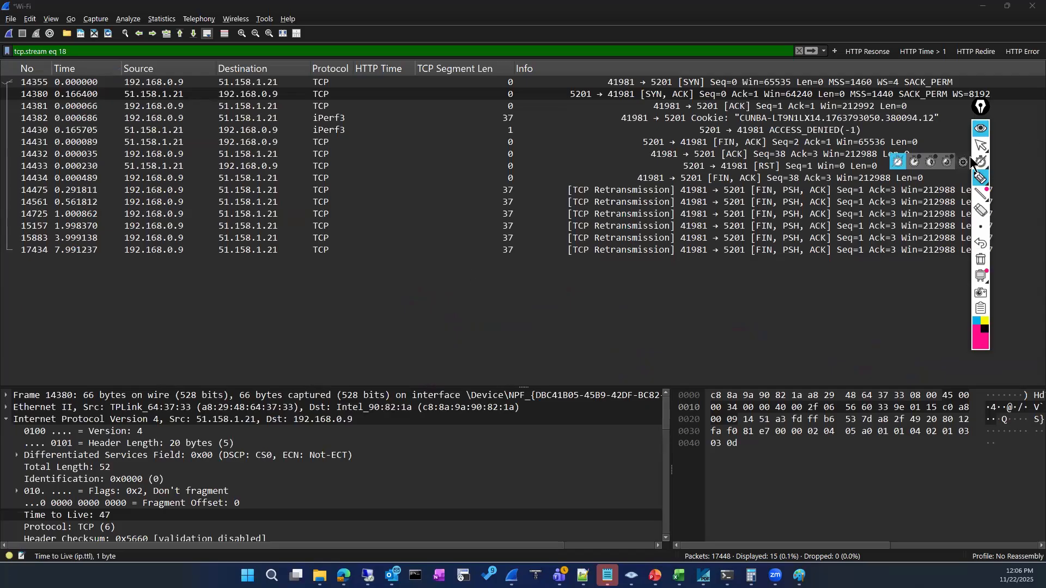
left_click(980, 145)
Open Expert Information for the filtered stream, examine the packet under Connection reset (RST), and close the report.
left_click(9, 556)
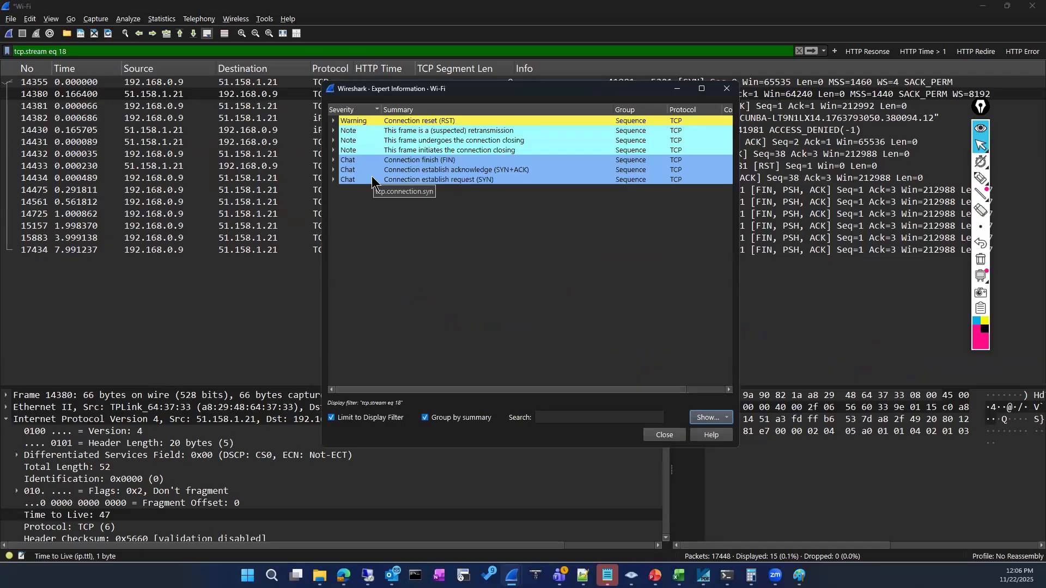
left_click(335, 120)
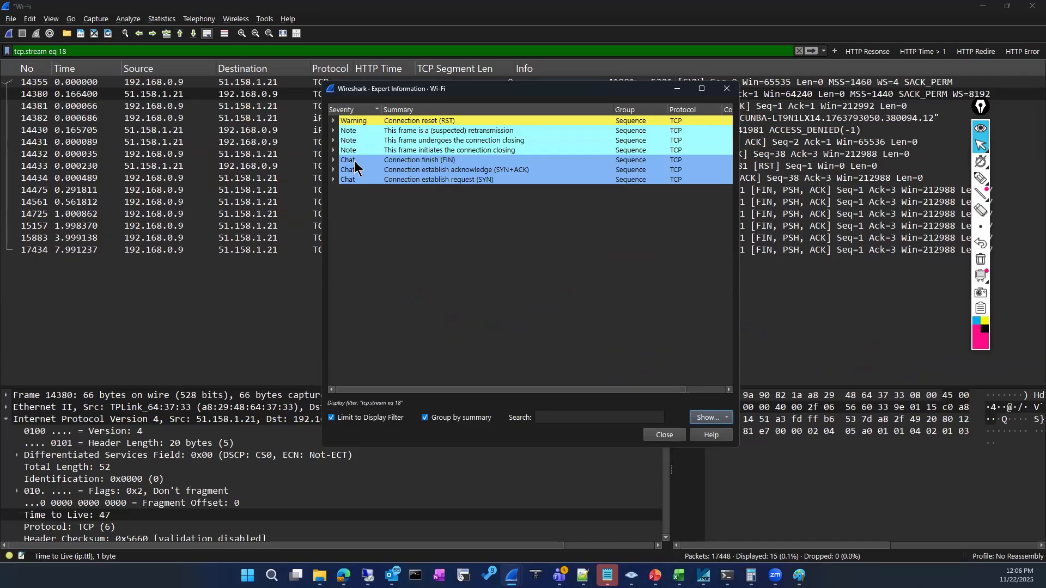
left_click(380, 131)
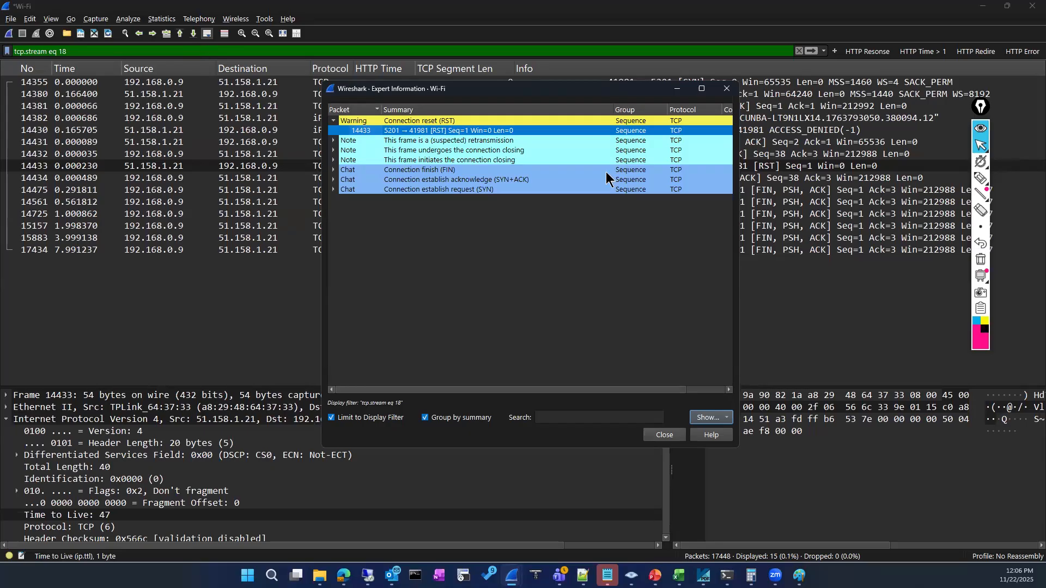
left_click(726, 88)
Clear the tcp.stream display filter and expand the Connection reset (RST) warnings in Expert Information for the whole capture.
left_click(798, 51)
left_click(9, 556)
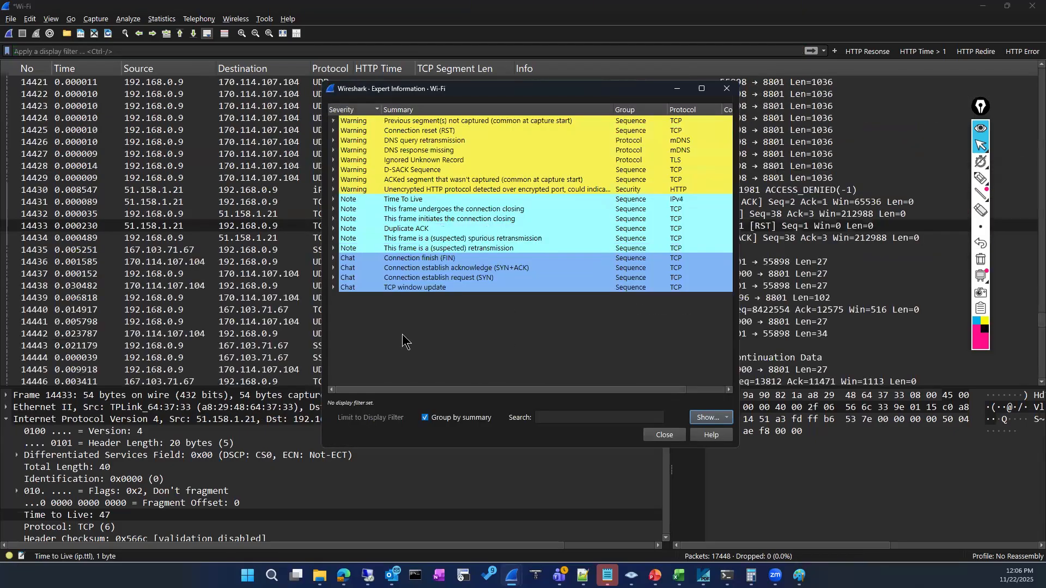
left_click(333, 132)
Go through the individual packets listed under Connection reset (RST), from packet 11063 to 16964, ending on packet 16184.
left_click(454, 142)
left_click(445, 170)
left_click(436, 228)
left_click(437, 278)
left_click(436, 306)
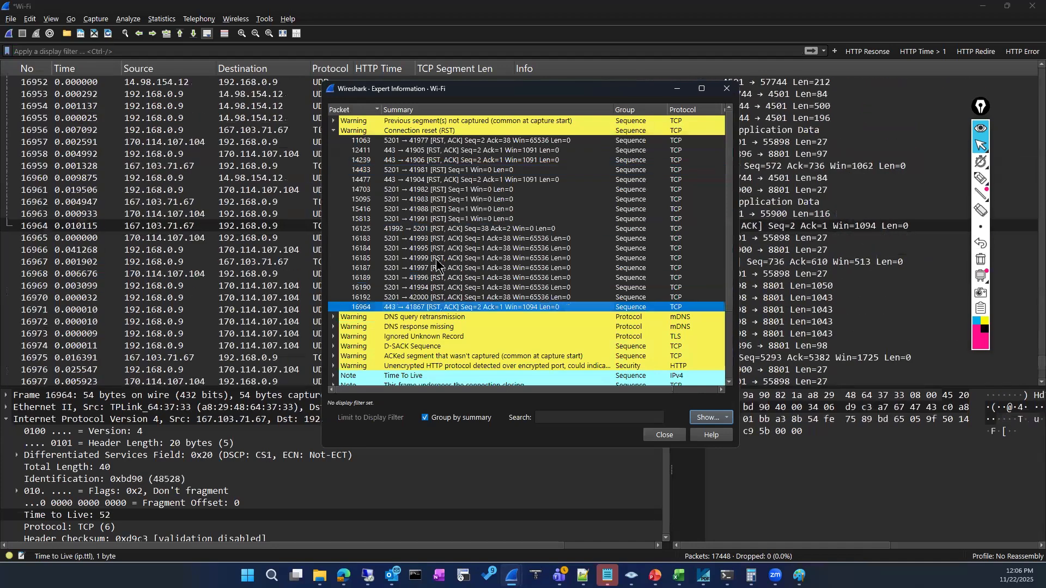
left_click(434, 169)
left_click(431, 131)
left_click(424, 229)
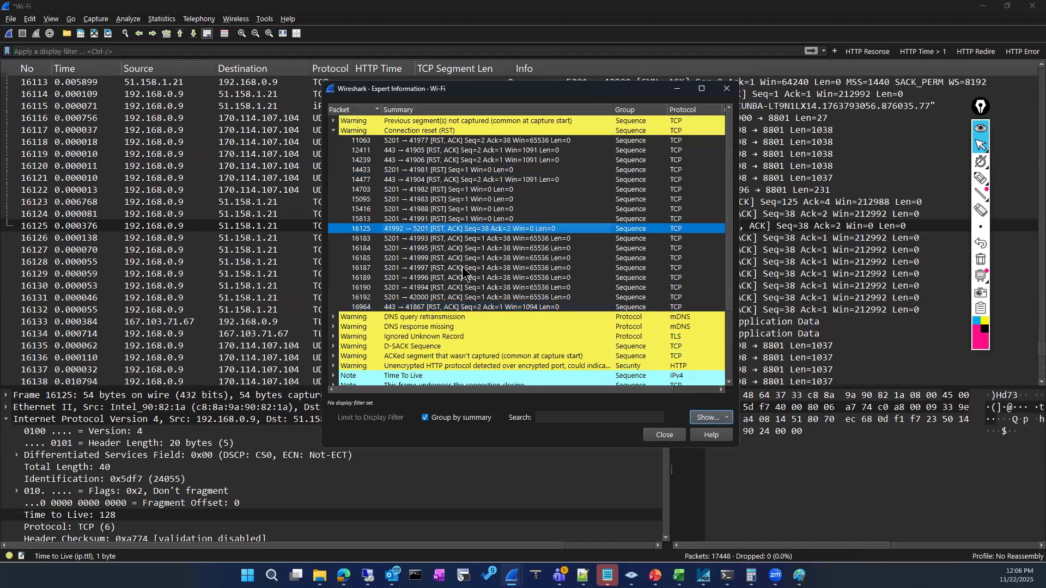
left_click(458, 247)
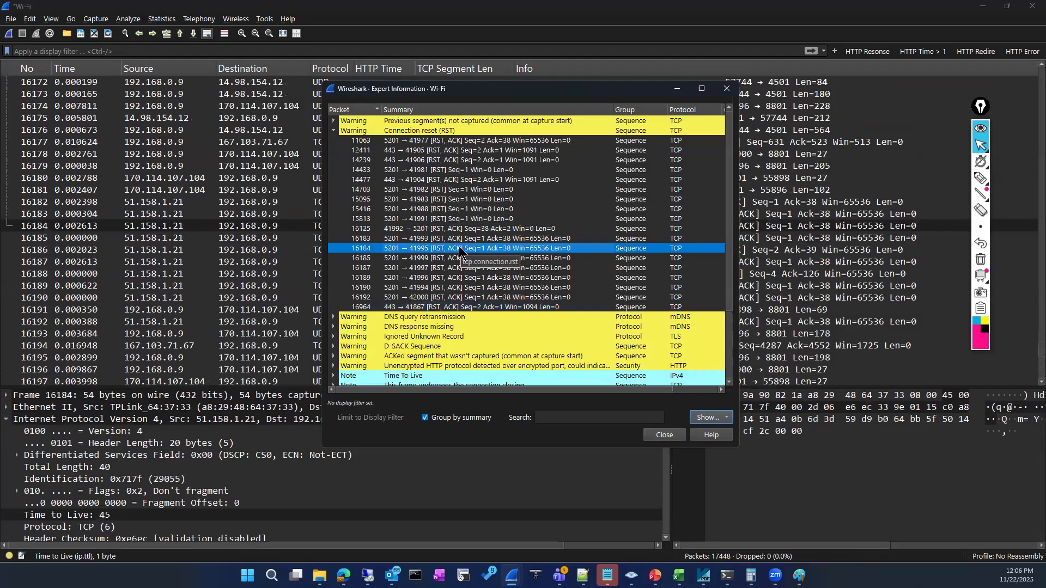
Apply the reset warning as the display filter tcp.connection.rst and minimize the Expert Information window.
right_click(414, 252)
mouse_move(493, 250)
left_click(526, 251)
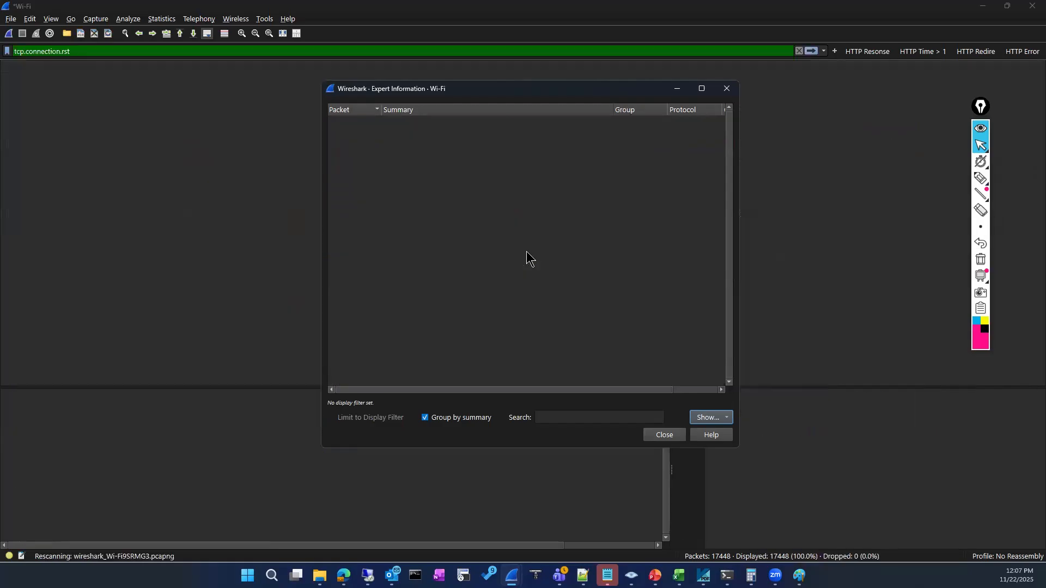
left_click(676, 89)
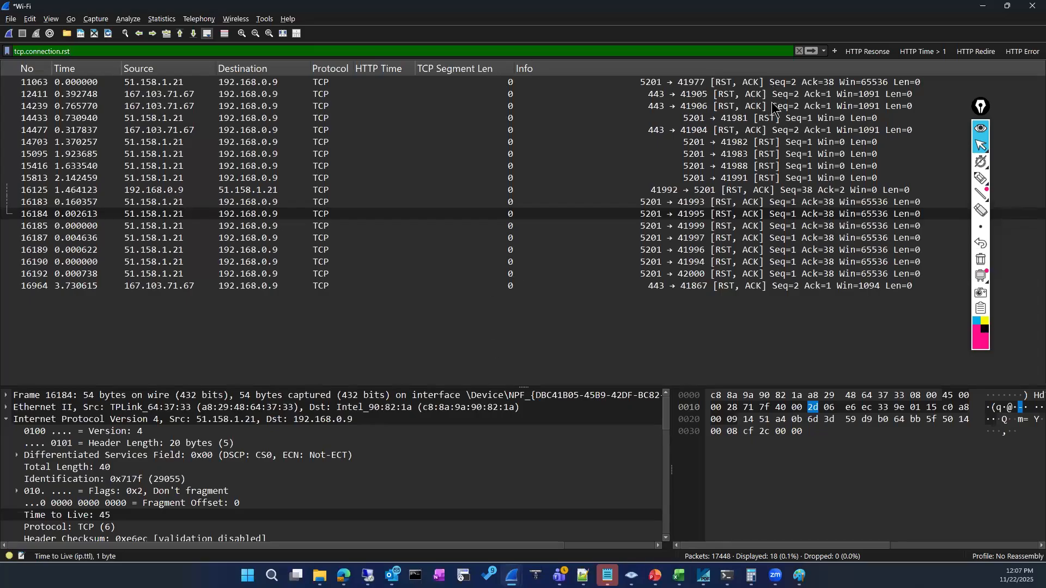
Step through the filtered reset packets from 14703 to 16964, erase any annotations, and clear the tcp.connection.rst display filter.
left_click(765, 142)
left_click(746, 225)
key("Down")
key("Down")
key("Down")
key("Down")
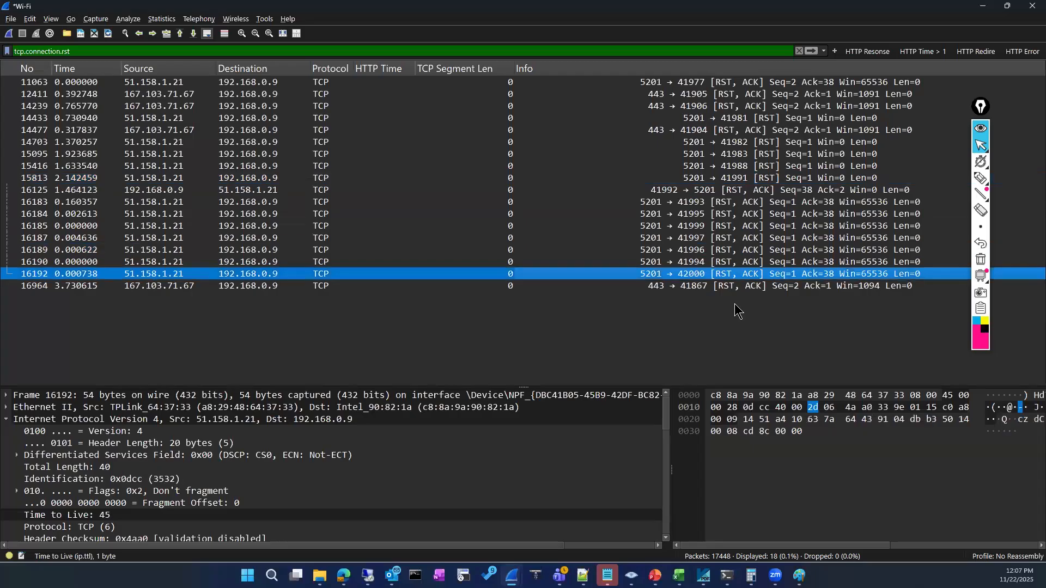
key("Down")
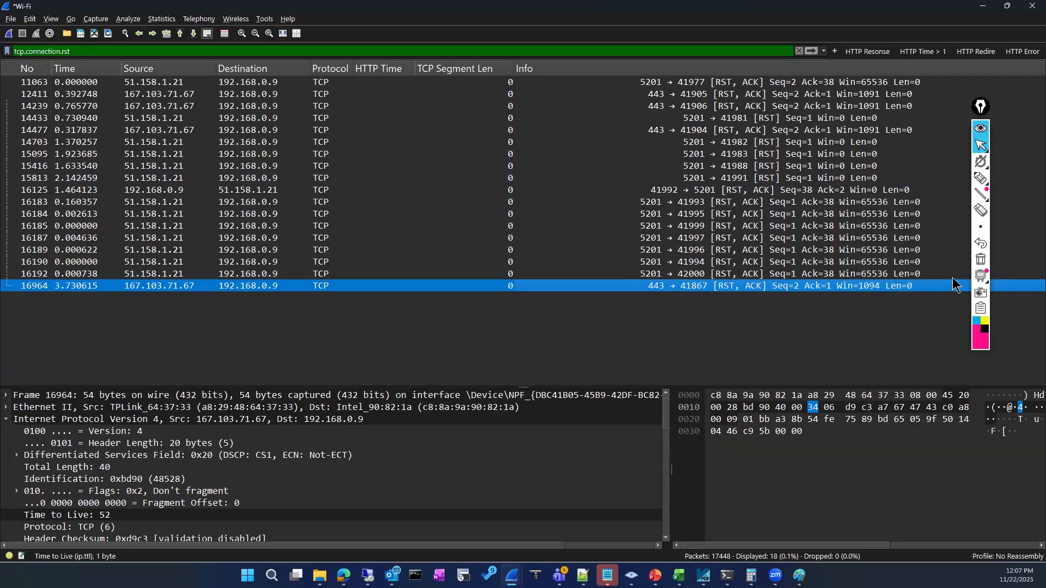
left_click(979, 261)
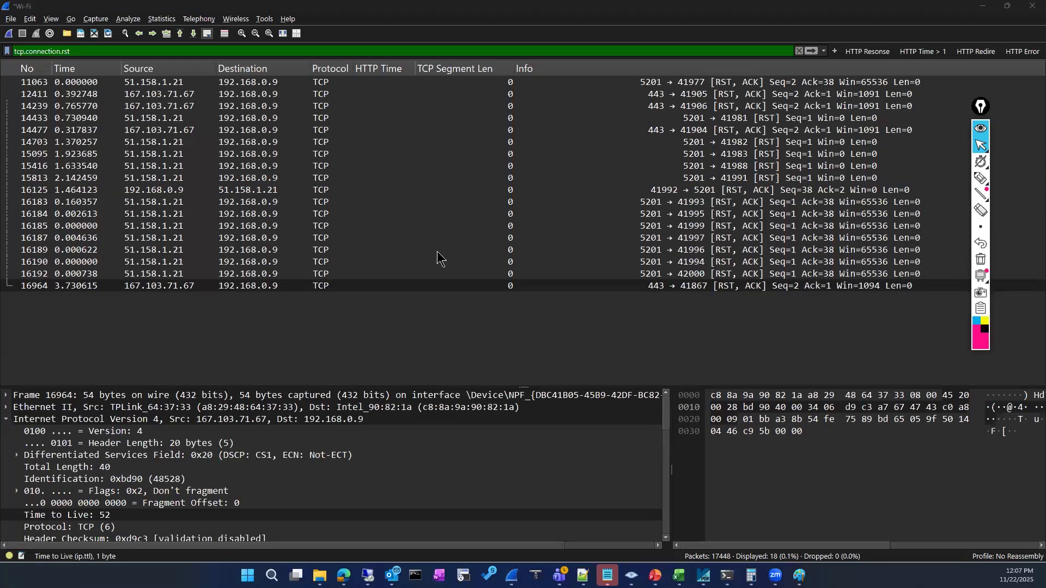
left_click(798, 50)
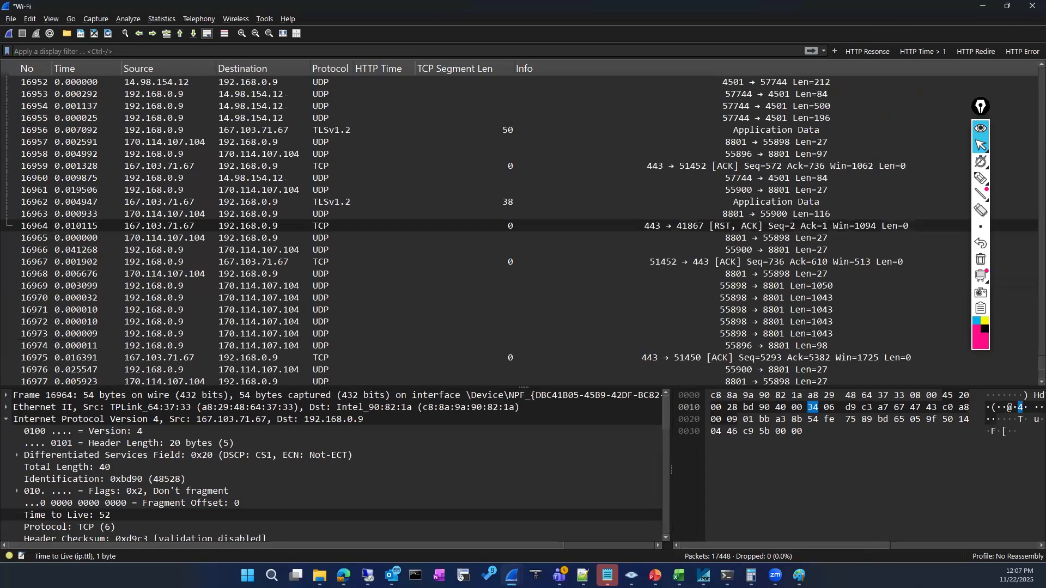
Switch to the Notepad++ demo notes, move their window and read through them.
key("alt+Tab")
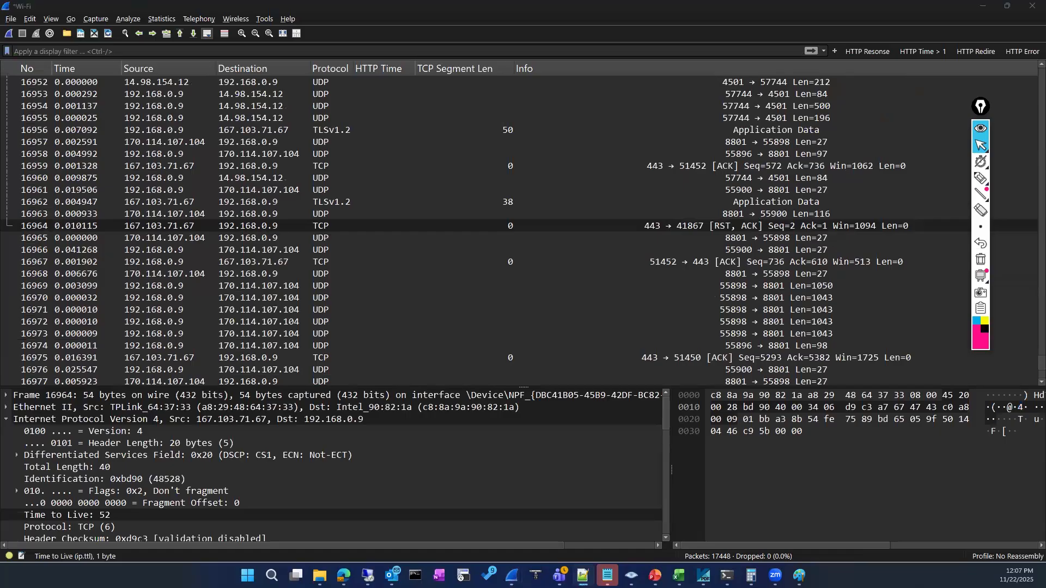
left_click_drag(0, 62, 27, 63)
scroll(6, 261, "down", 3)
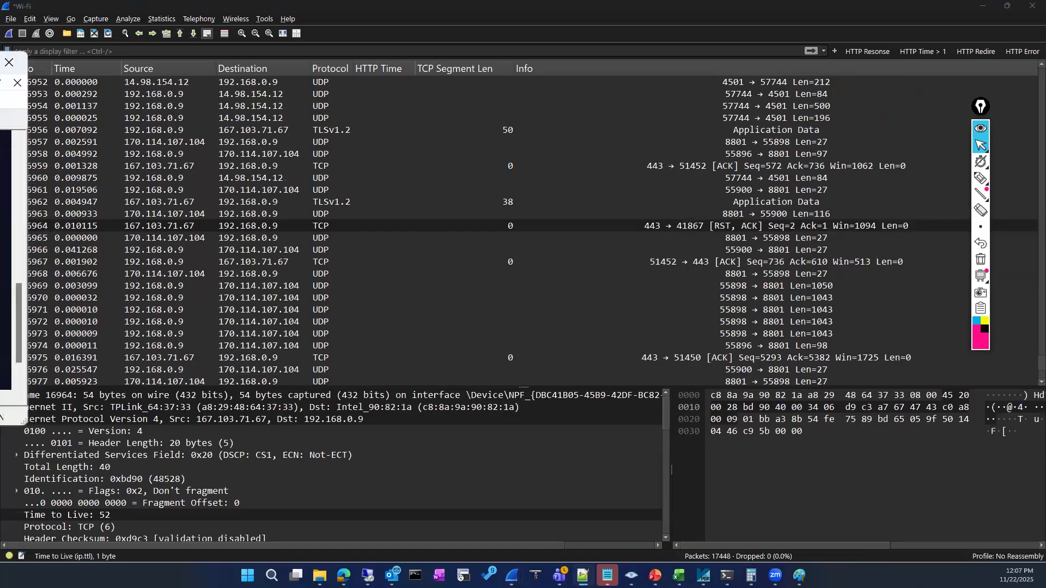
scroll(6, 260, "up", 5)
scroll(5, 260, "up", 2)
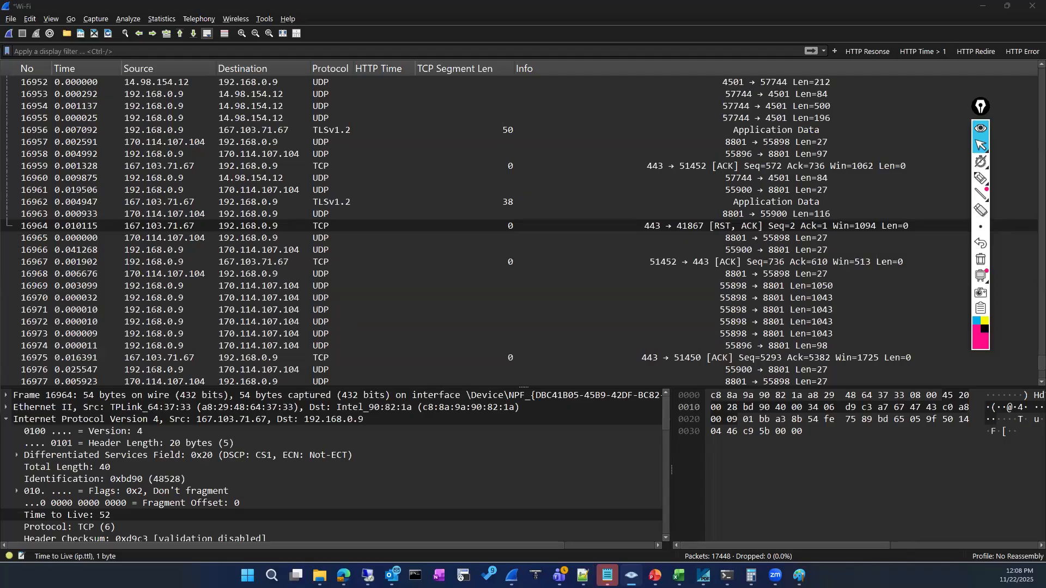
Switch to Zenmap and clear the existing packet-trace command for 8.8.8.8.
left_click(992, 5)
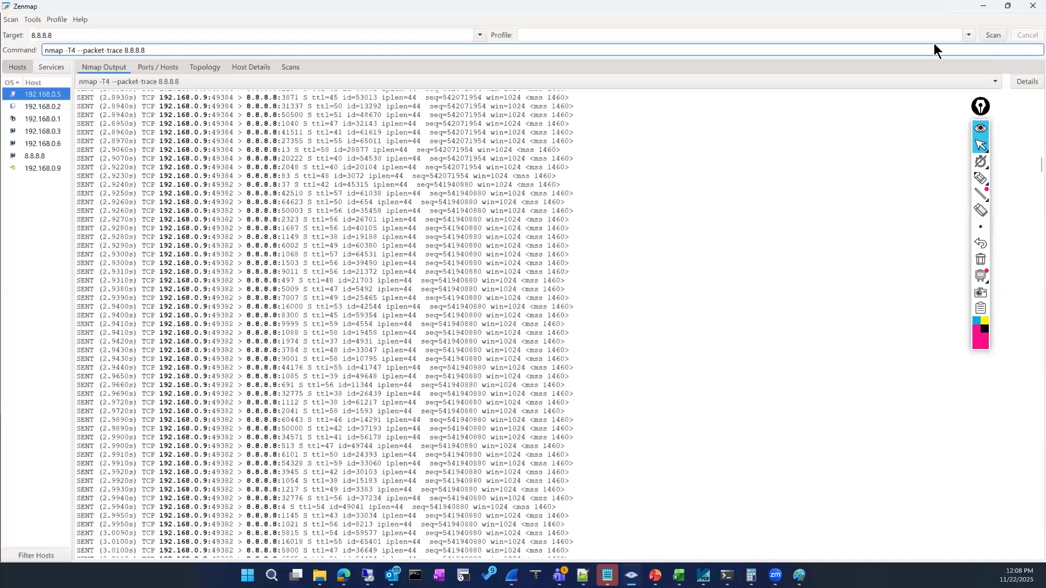
key("ctrl+a")
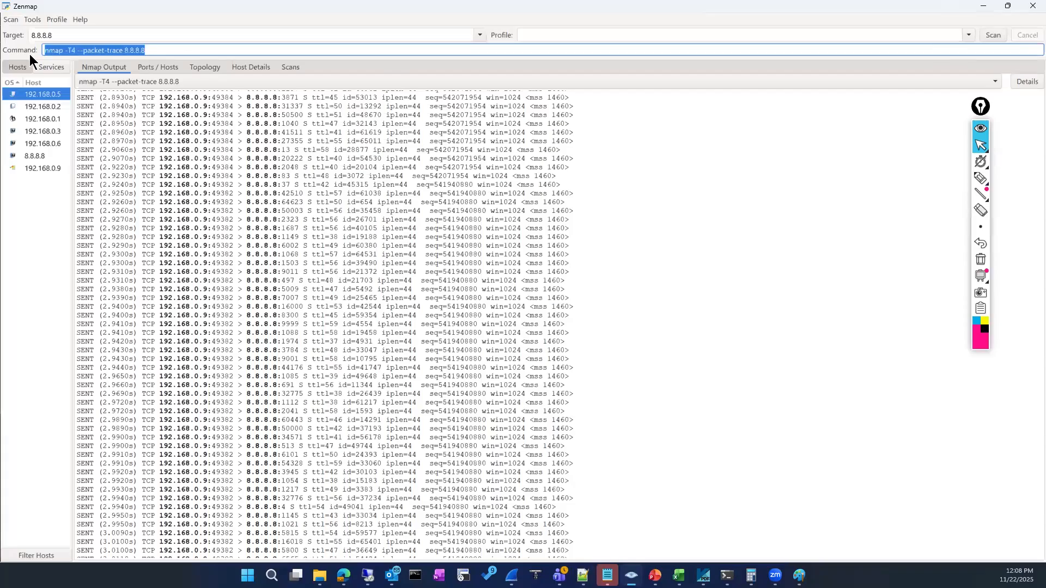
key("BackSpace")
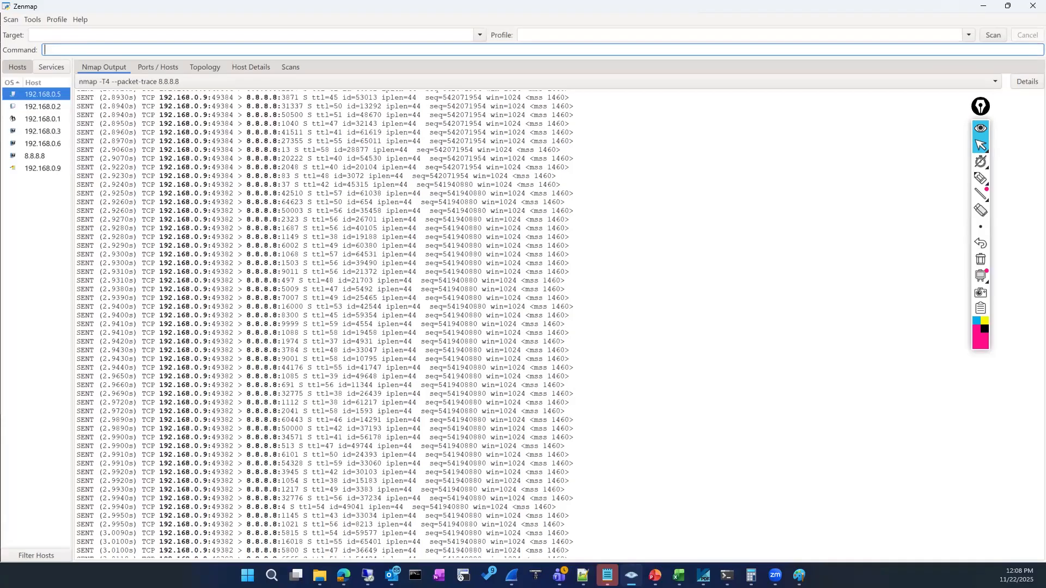
Check the Wi-Fi adapter's IPv4 address and default gateway in the Command Prompt output.
key("alt+Tab")
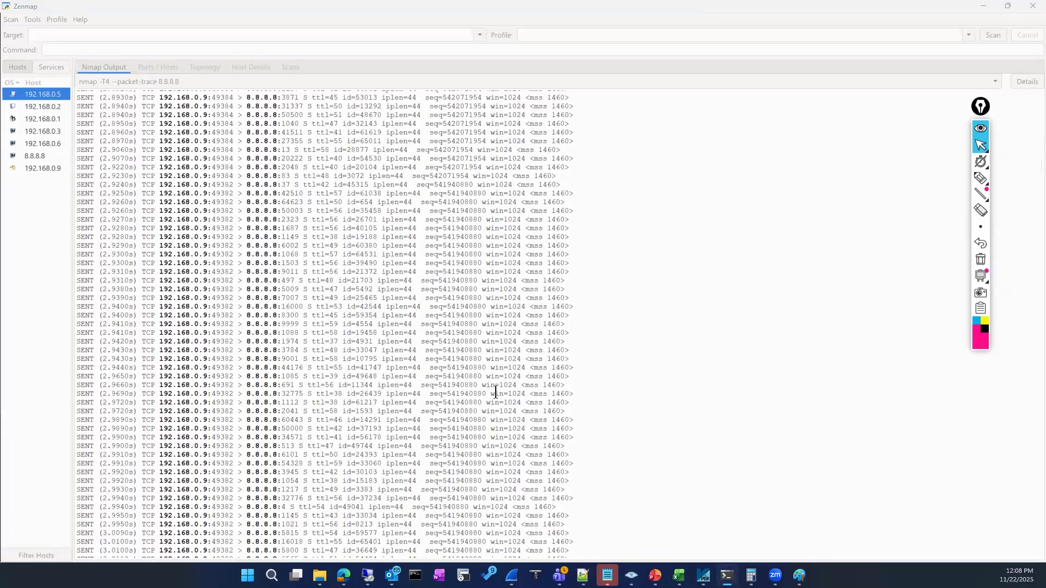
scroll(497, 358, "up", 9)
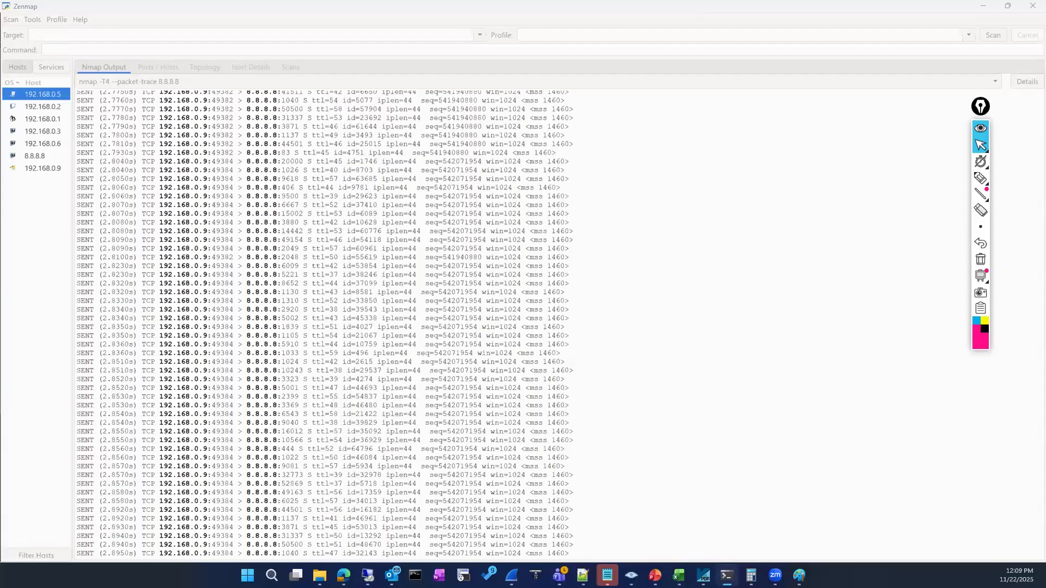
key("alt+Tab")
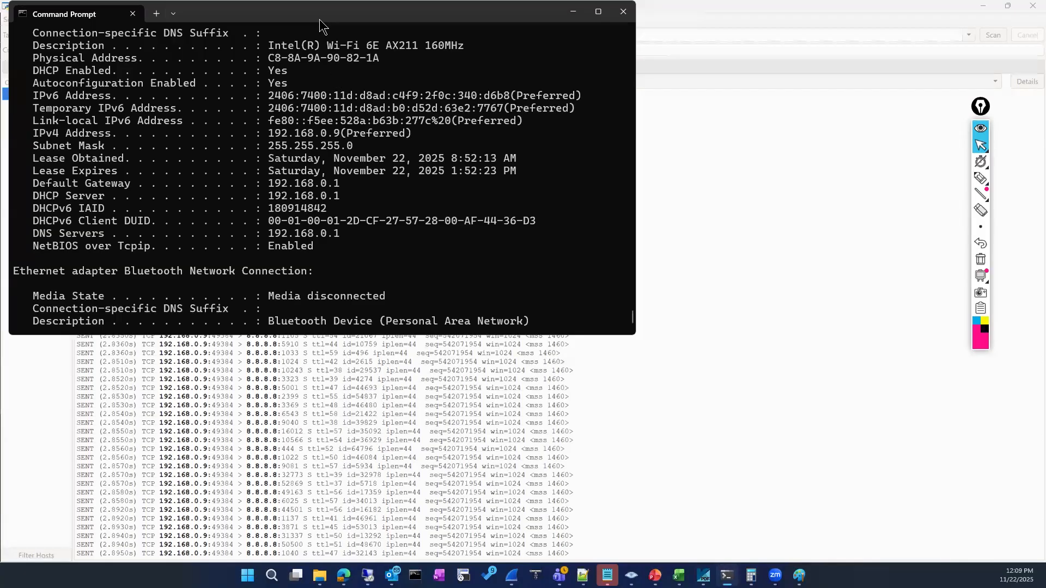
key("alt+Tab")
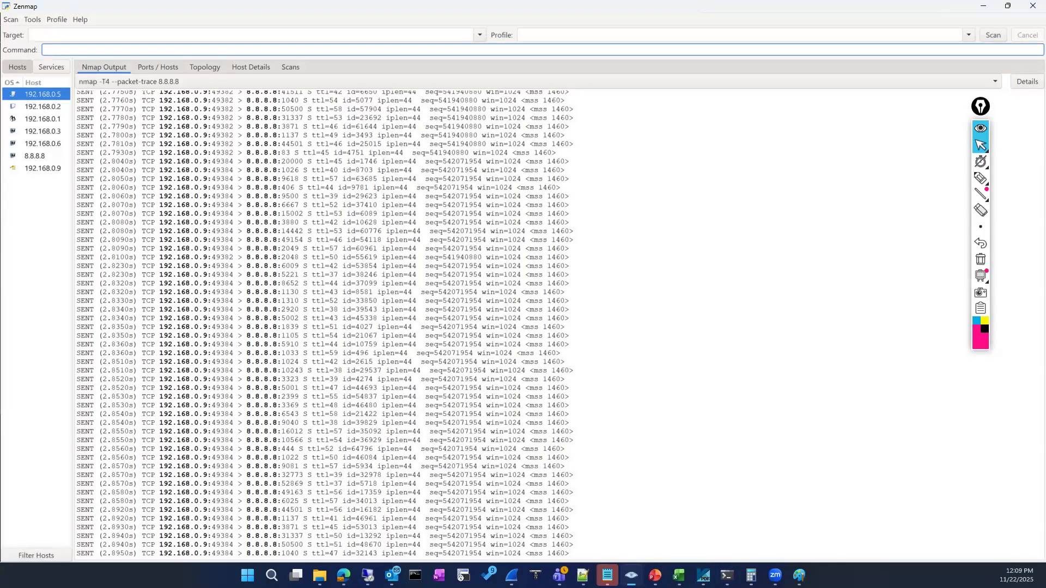
Look up the nmap command in the Notepad++ notes and enter nmap 192.168.1.1 -O as the Zenmap command.
key("alt+Tab")
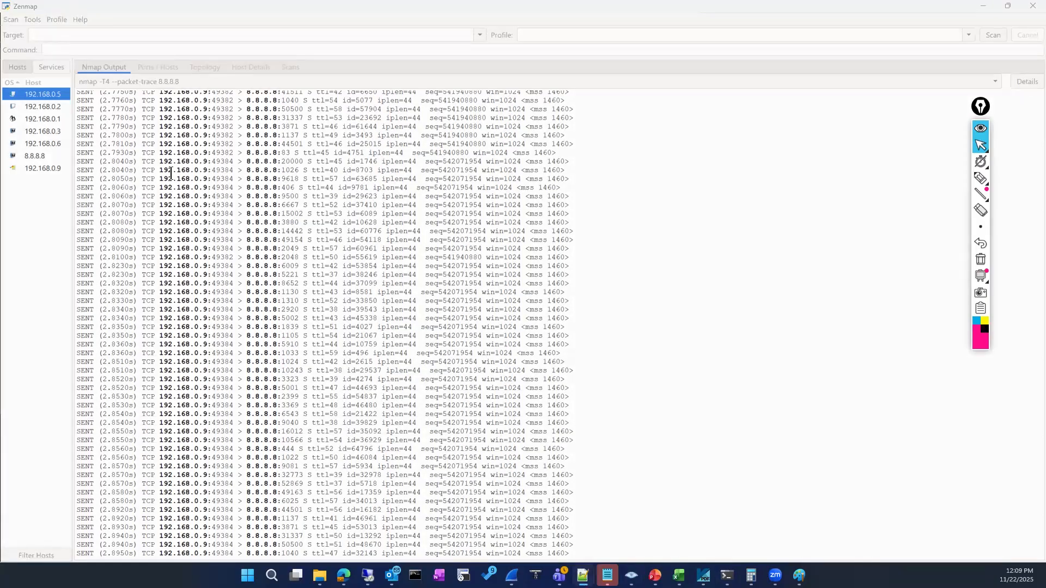
left_click_drag(169, 173, 256, 174)
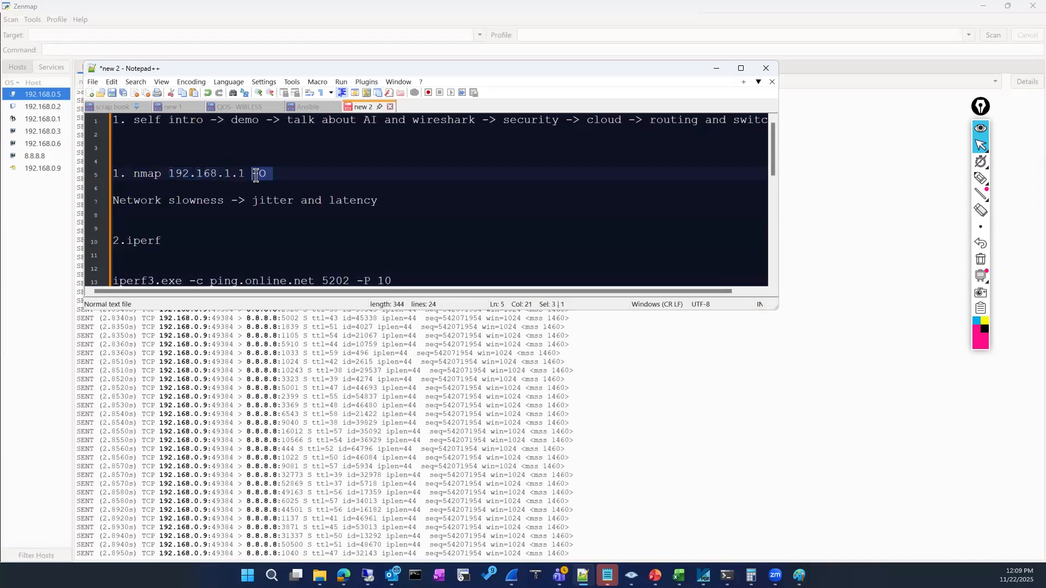
left_click(289, 172)
left_click_drag(307, 63, 0, 63)
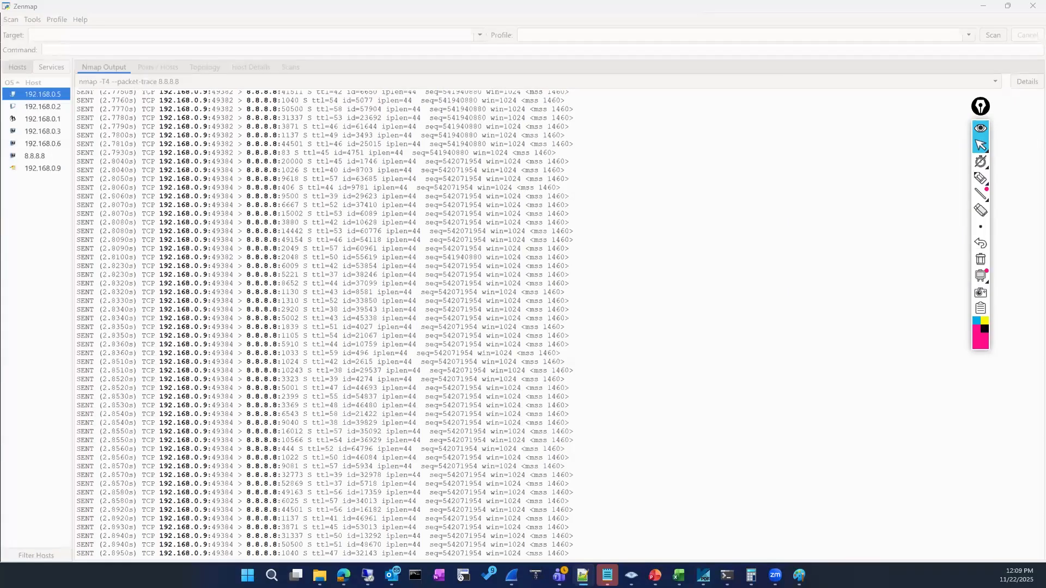
left_click(57, 48)
type("nmap 192.168.1.1 -O")
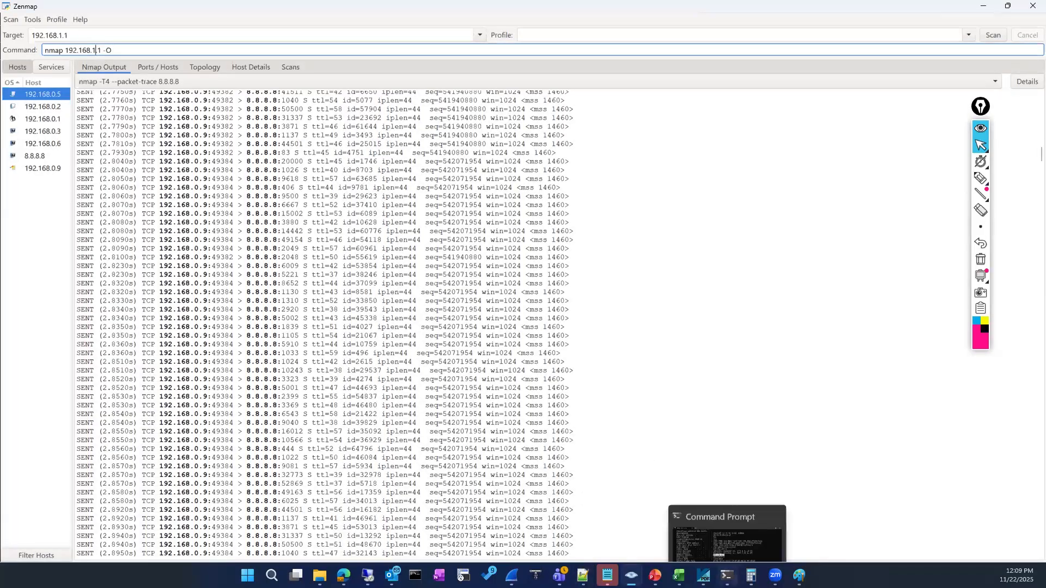
Check the Command Prompt window and change the Zenmap scan command to nmap 192.168.0.1 -O.
left_click(726, 575)
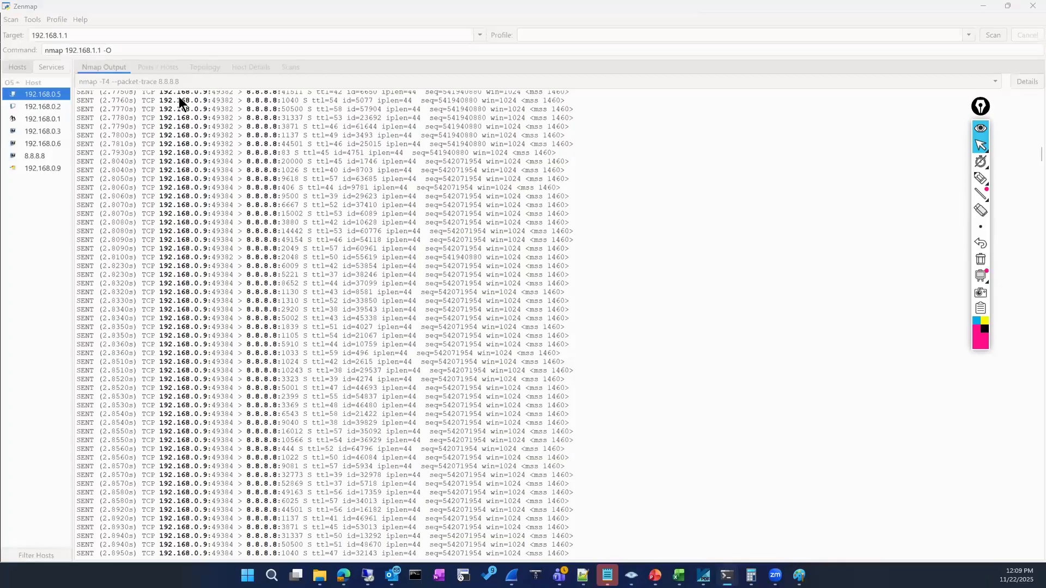
left_click(95, 50)
key("BackSpace")
type("0")
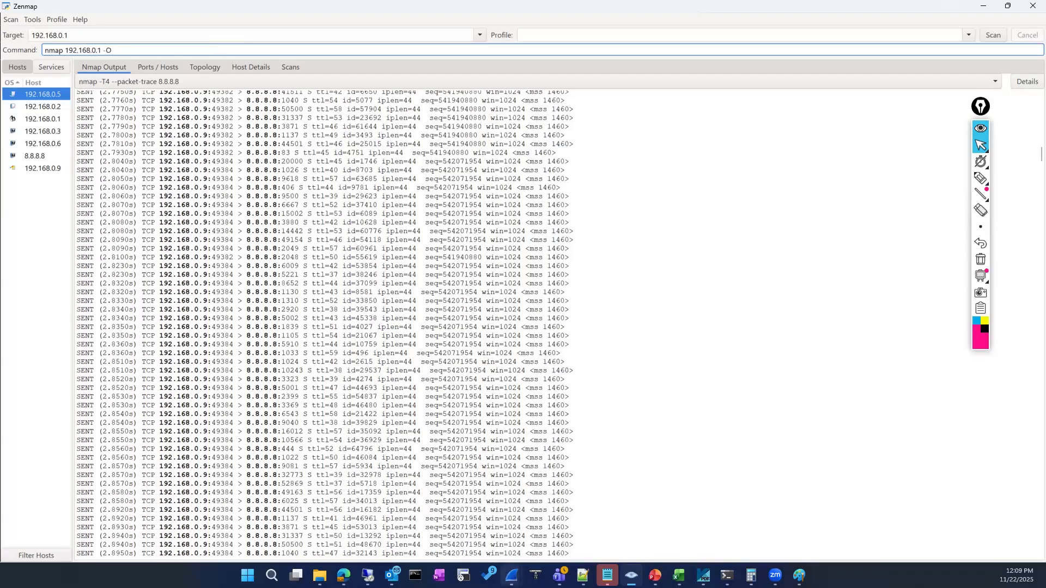
mouse_move(511, 575)
left_click(495, 526)
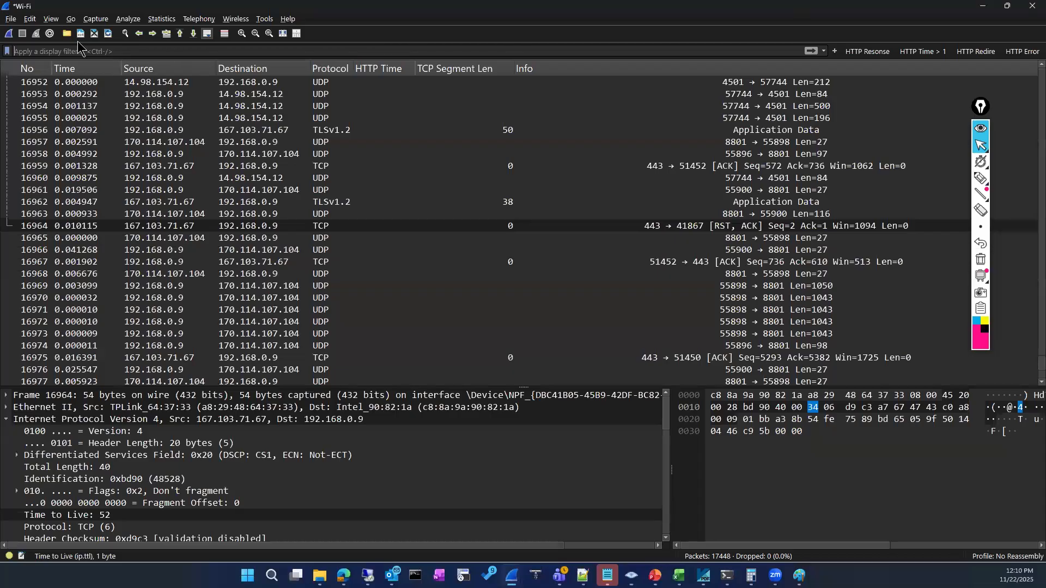
left_click(8, 34)
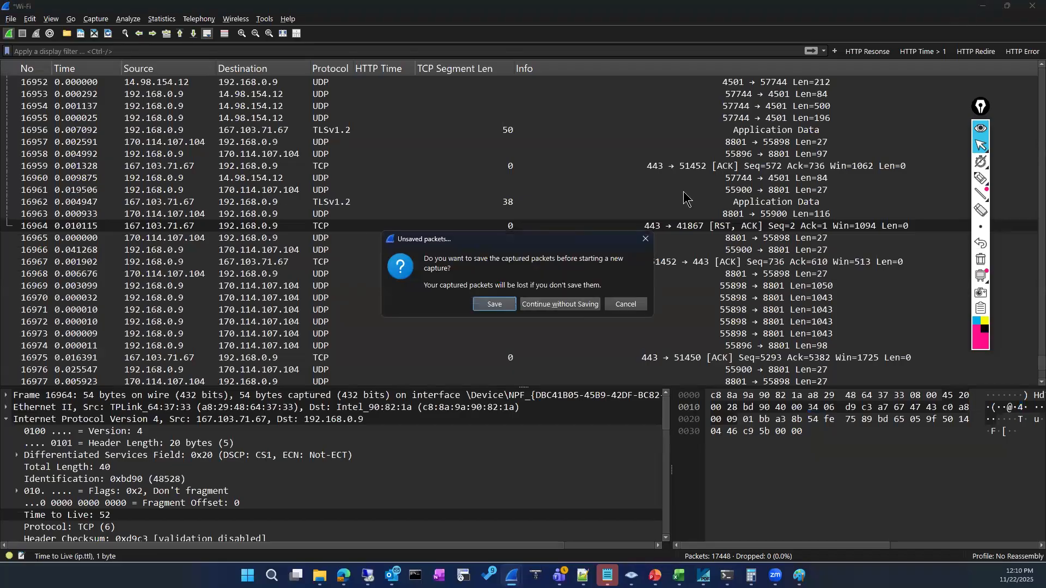
key("Escape")
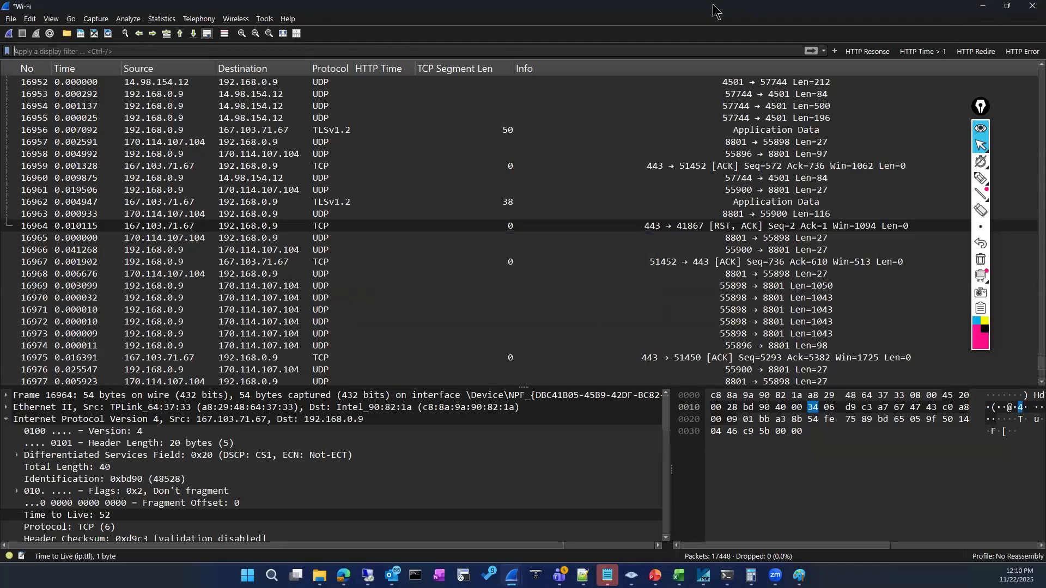
key("alt+Tab")
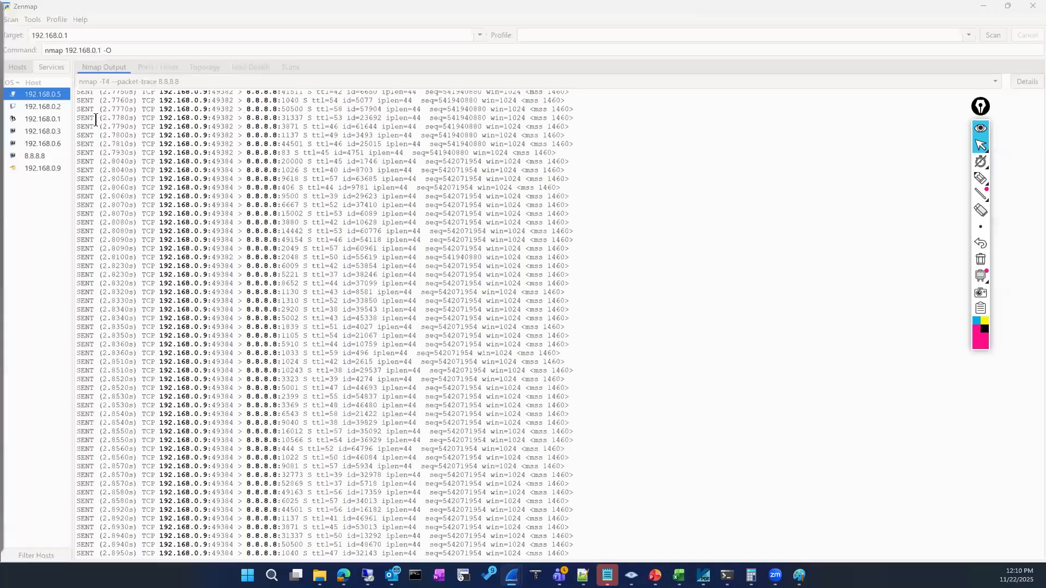
scroll(118, 90, "up", 10)
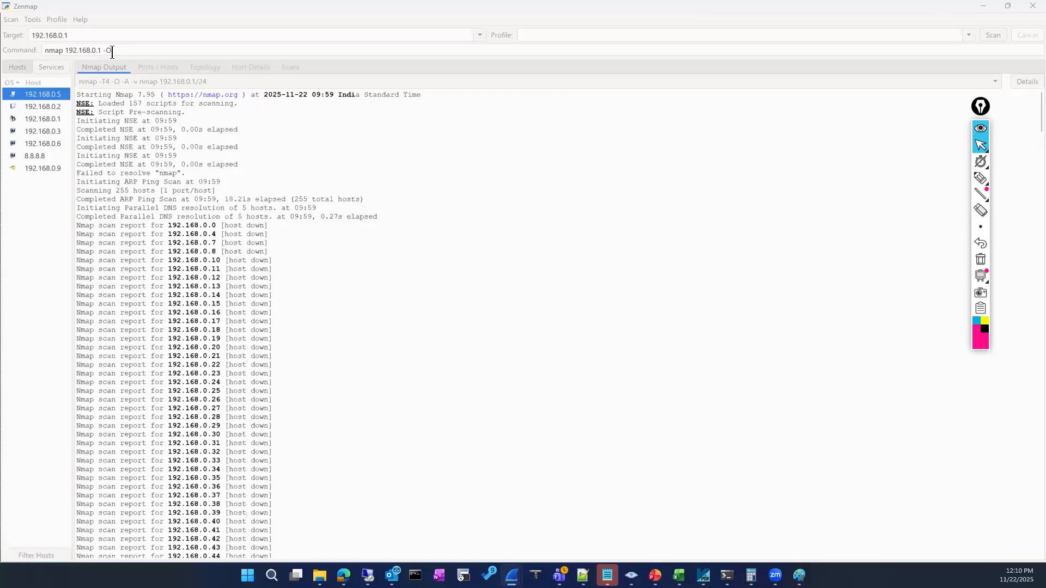
left_click(134, 50)
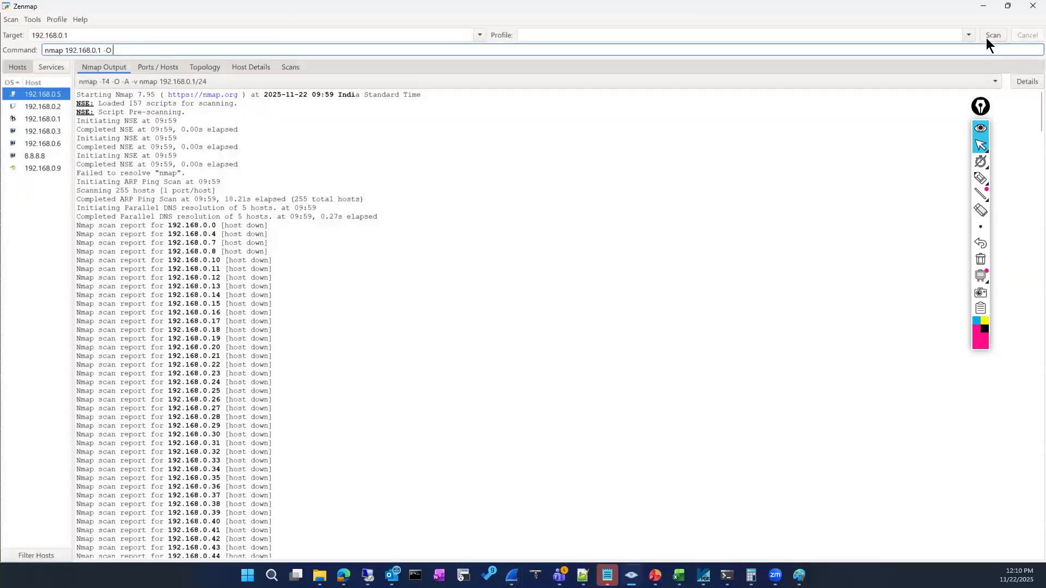
Switch to Wireshark and start a new Wi-Fi capture without saving the previously captured packets.
key("alt+Tab")
left_click(419, 107)
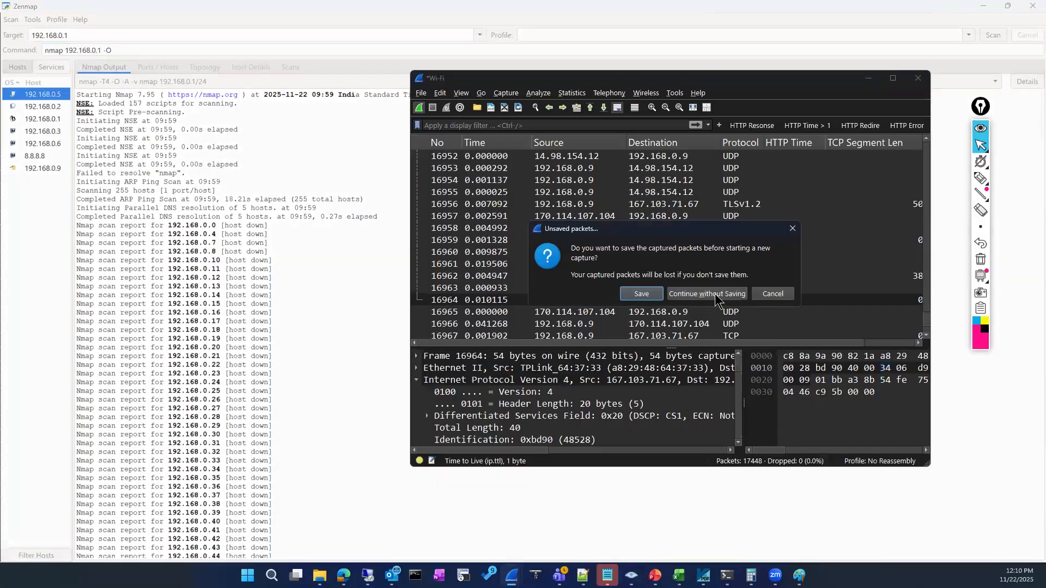
left_click(719, 299)
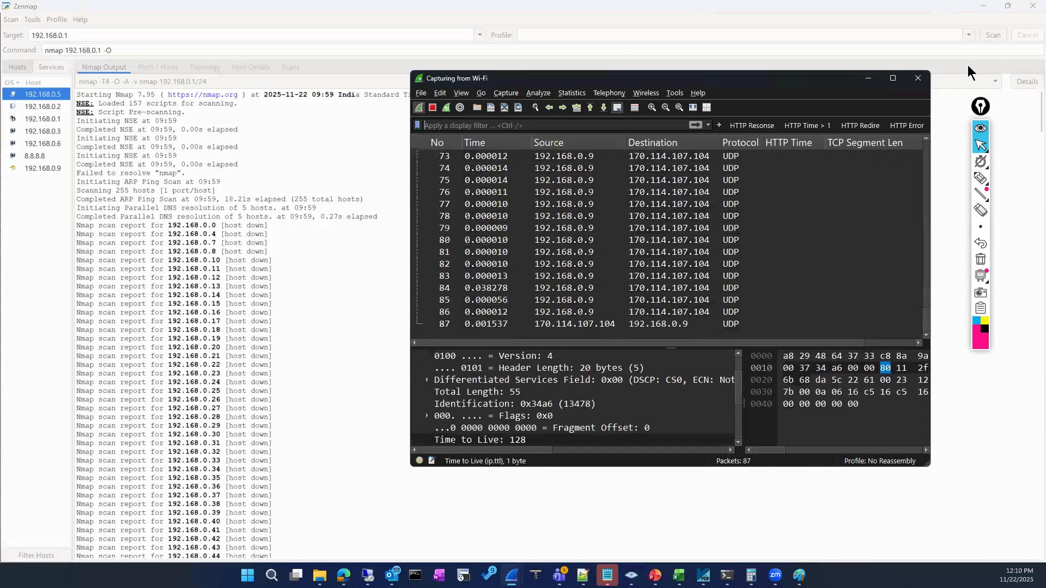
Run the nmap OS detection scan of 192.168.0.1 in Zenmap, then stop the Wireshark capture and minimize its window.
left_click(988, 34)
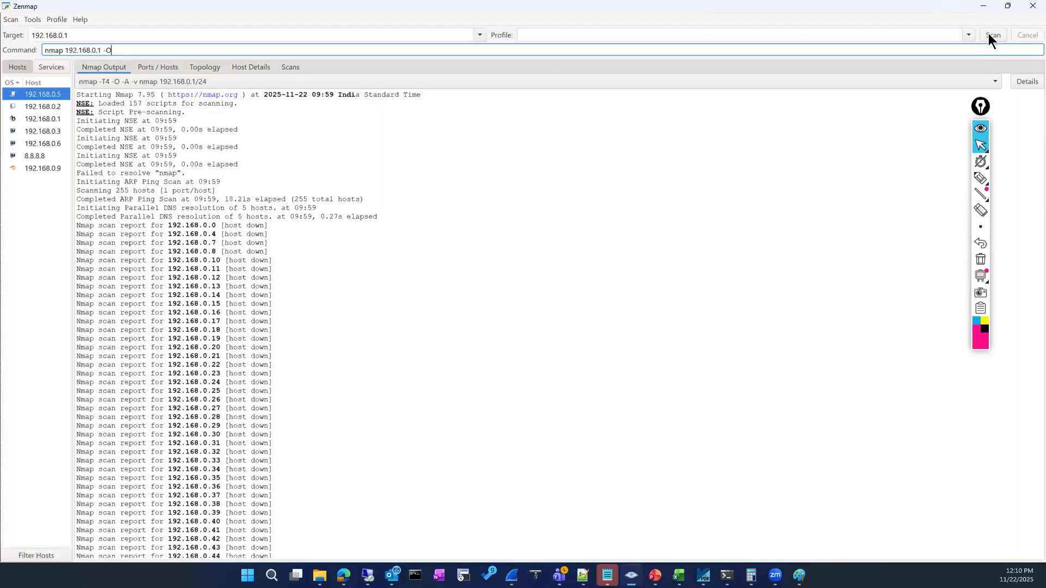
left_click(992, 37)
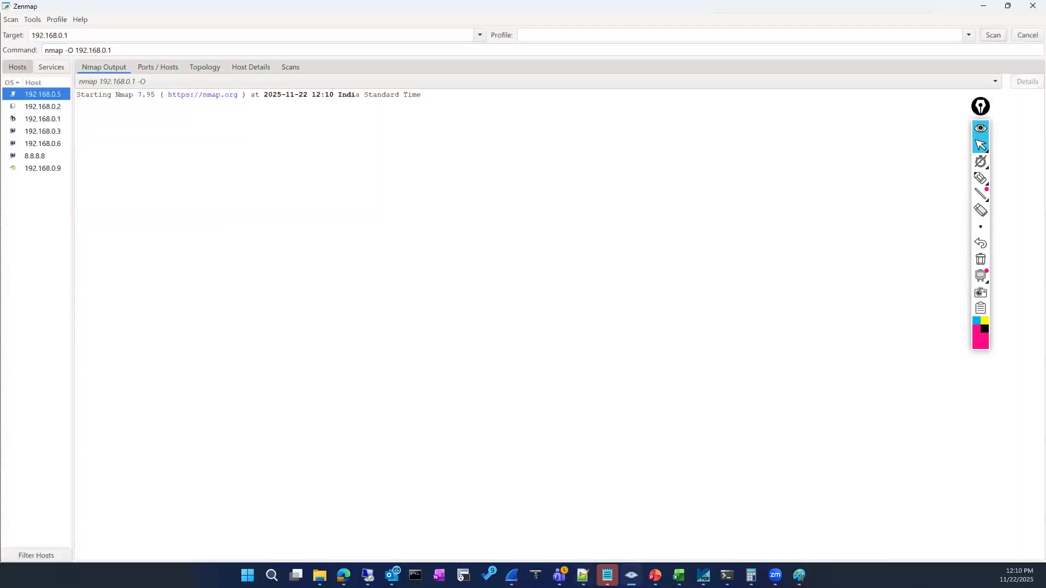
mouse_move(511, 575)
left_click(472, 518)
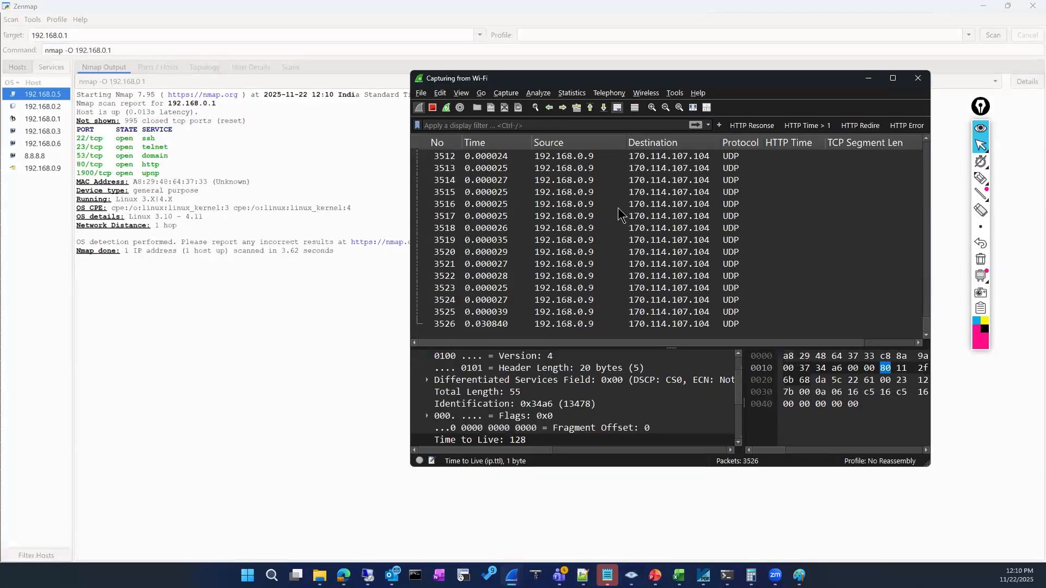
key("ctrl+e")
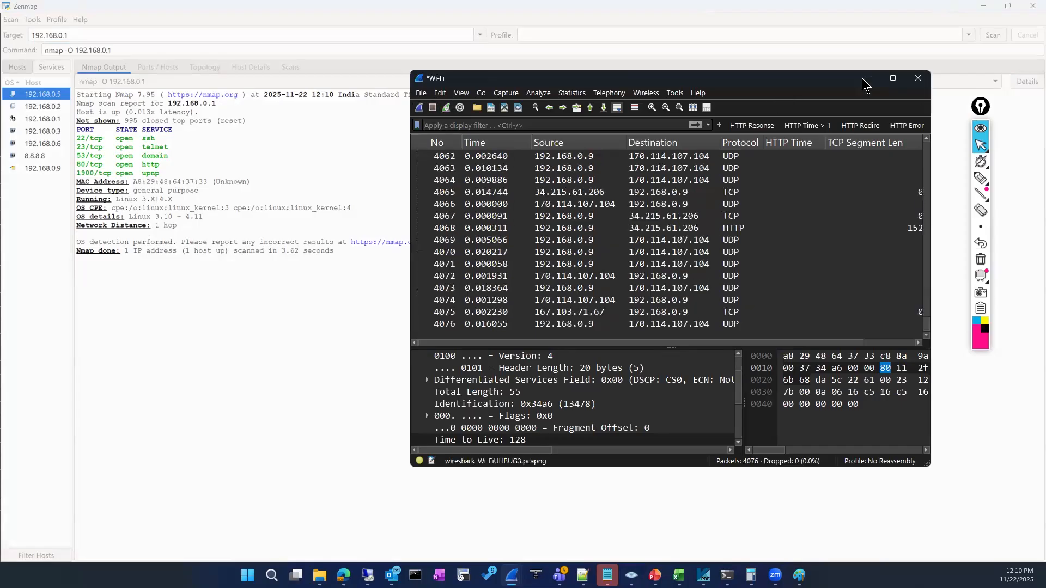
left_click(865, 83)
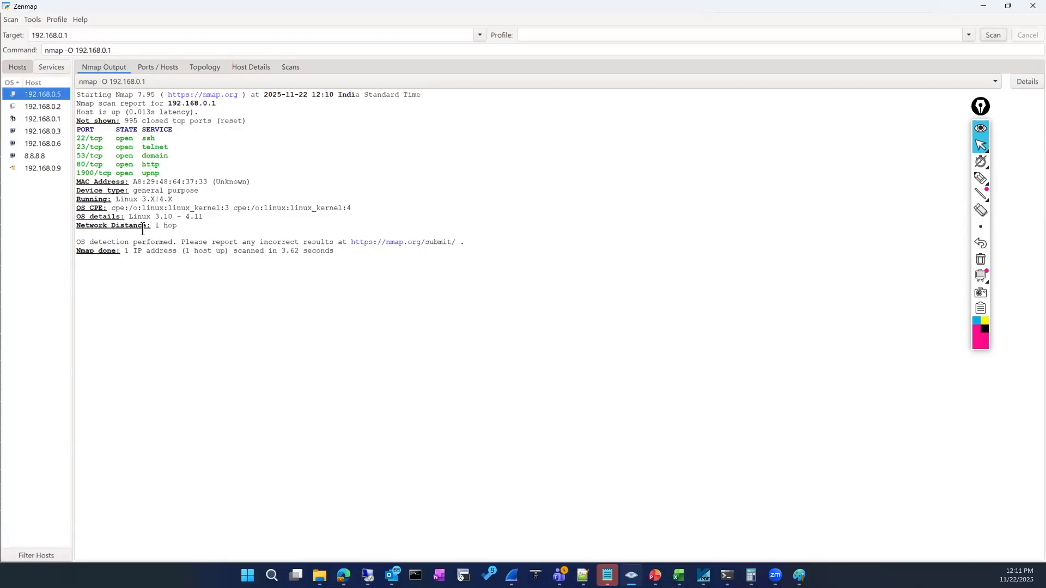
Review the OS details, open ports, host latency and closed-port line in the scan report.
left_click_drag(125, 217, 167, 224)
left_click_drag(133, 181, 71, 129)
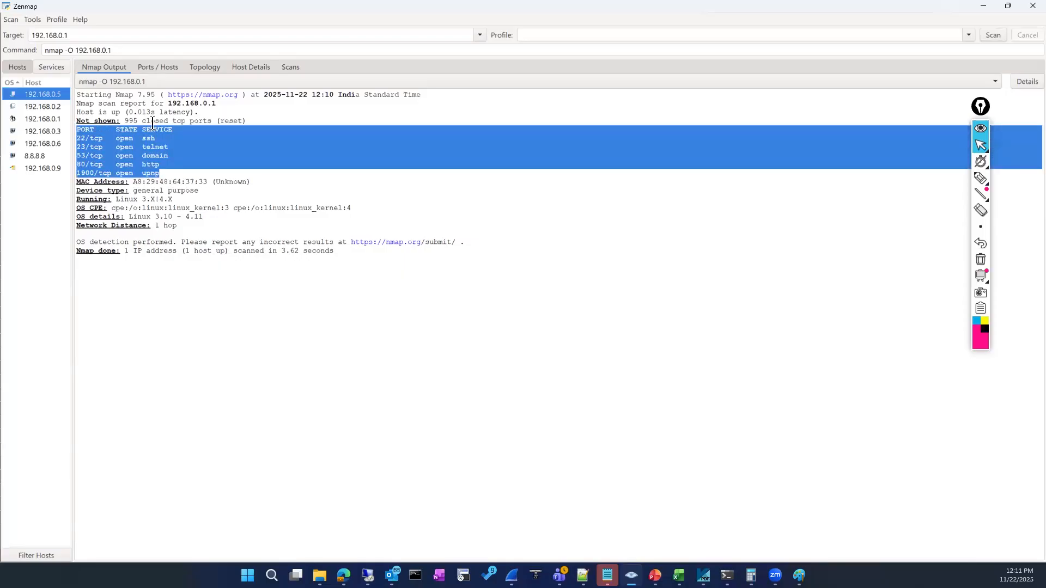
left_click(213, 116)
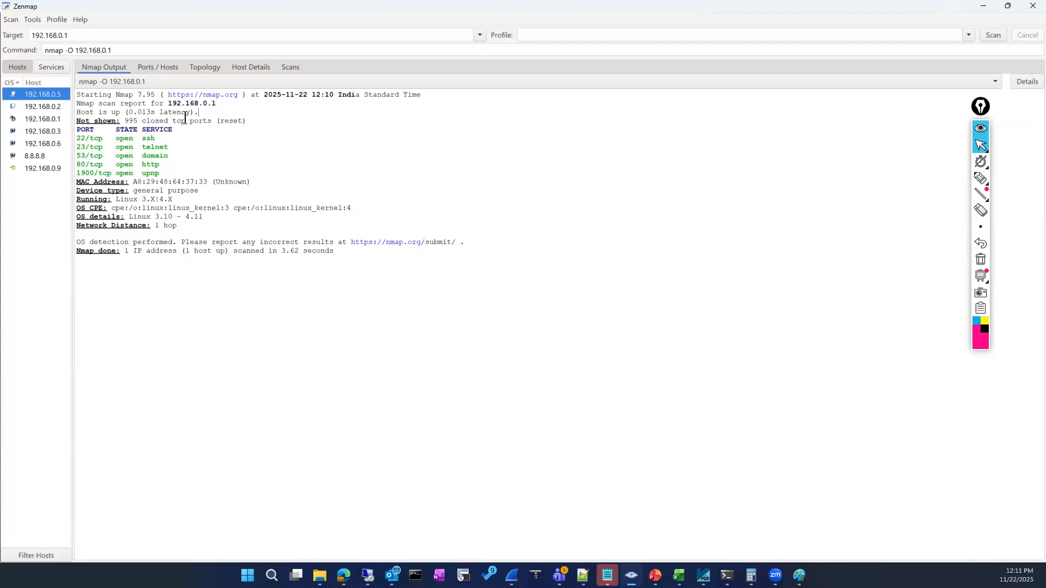
left_click_drag(189, 112, 120, 111)
left_click(243, 157)
left_click_drag(222, 103, 247, 123)
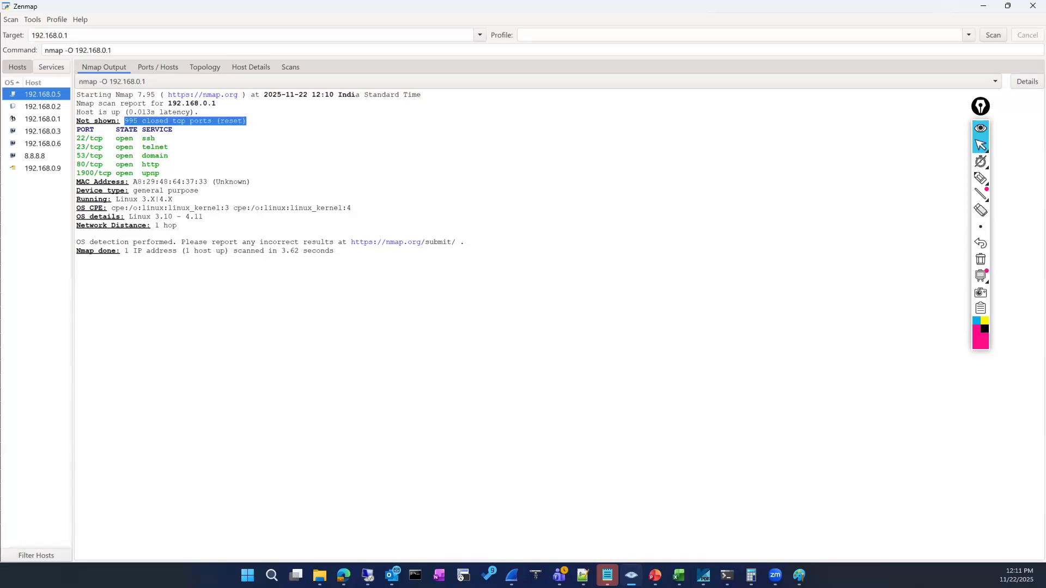
Check the Wireshark capture window, then highlight the scanned address 192.168.0.1 in Zenmap's nmap report.
mouse_move(511, 576)
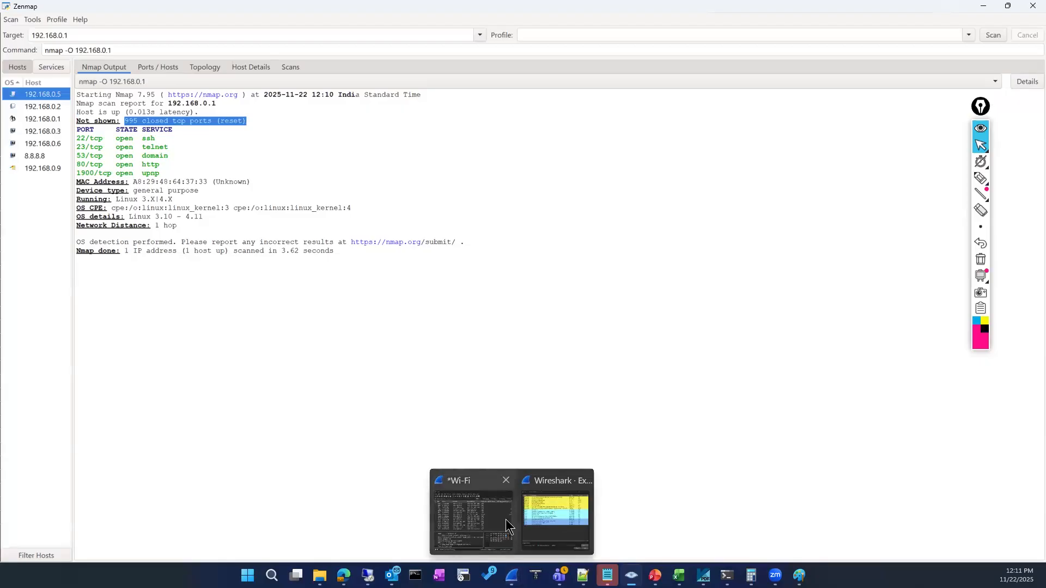
left_click(511, 500)
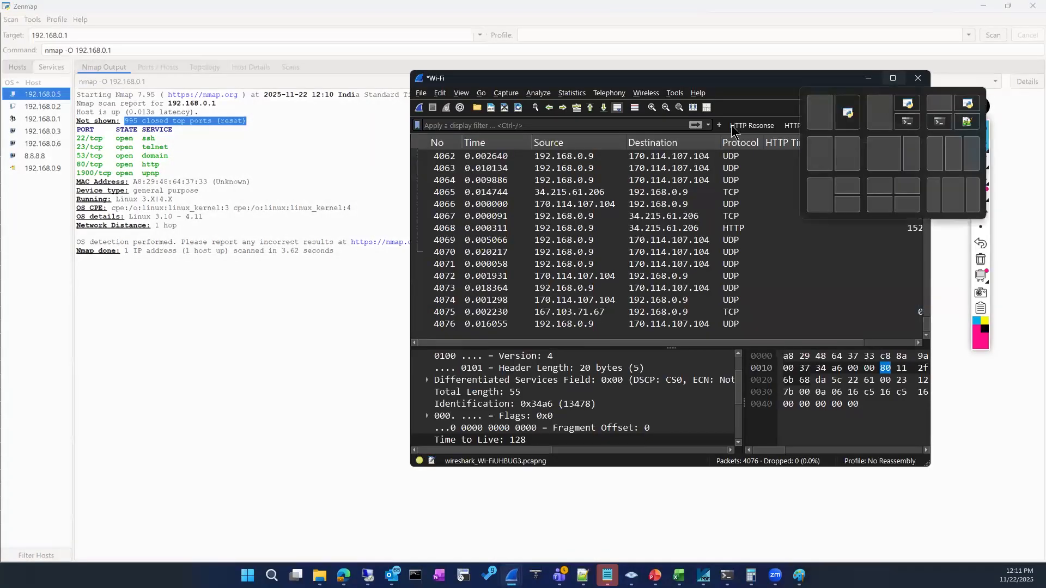
left_click_drag(215, 104, 168, 103)
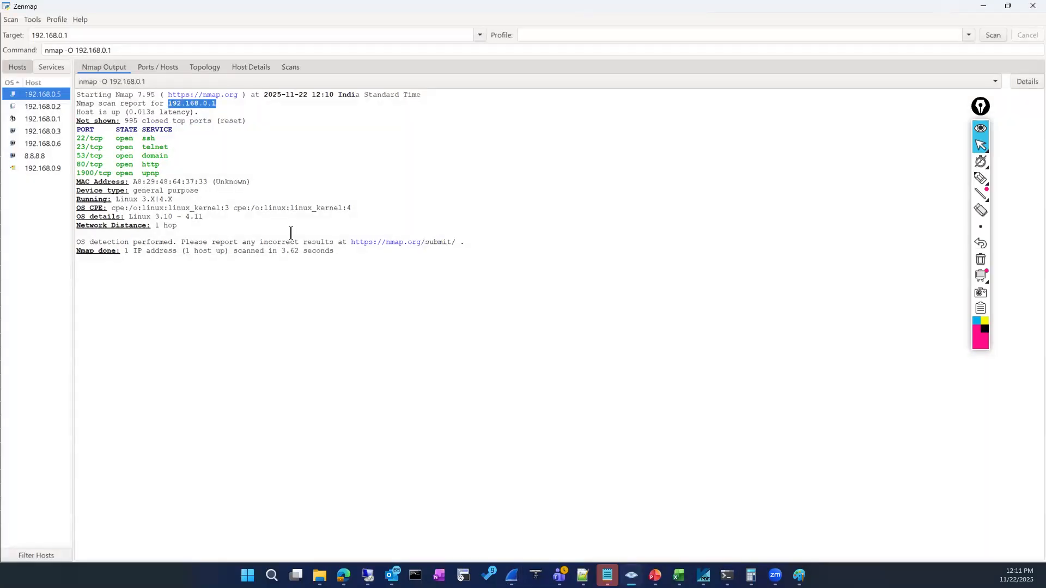
Switch to Wireshark's Wi-Fi capture window and maximize it.
mouse_move(511, 575)
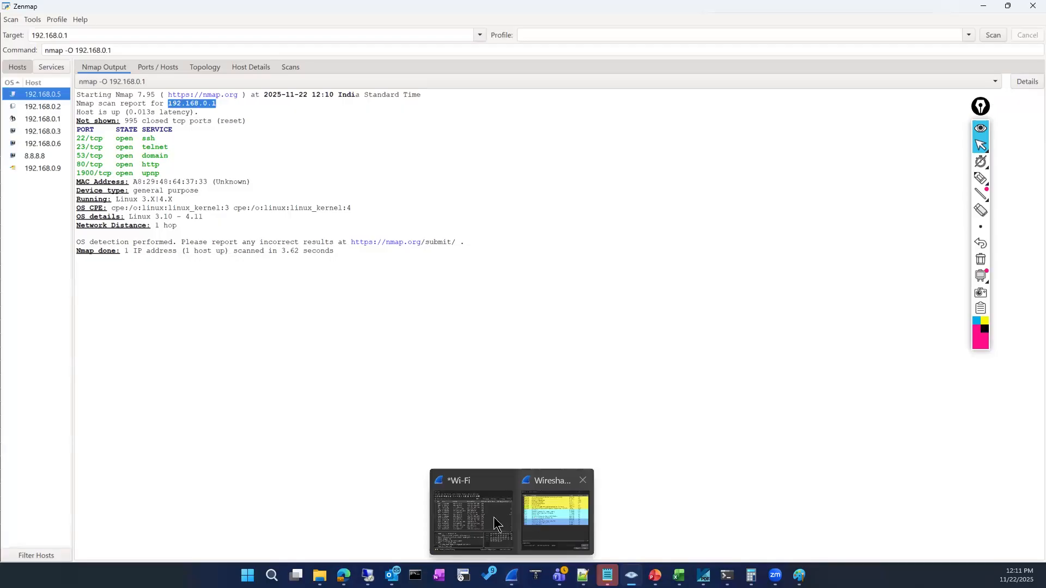
left_click(449, 508)
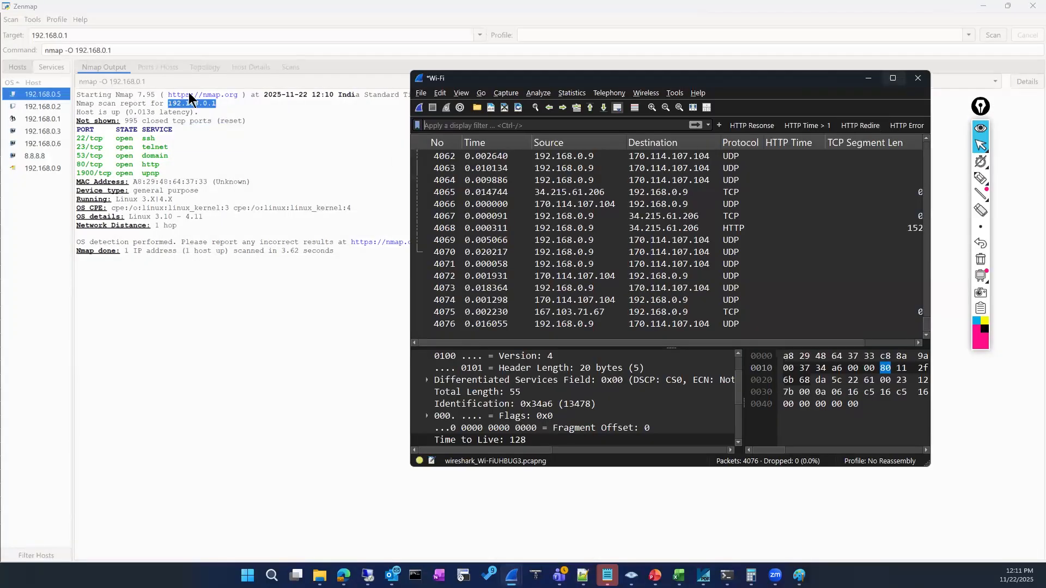
left_click(893, 78)
Filter the captured packets with the display filter ip.addr == 192.168.0.1.
left_click(139, 53)
type("ip")
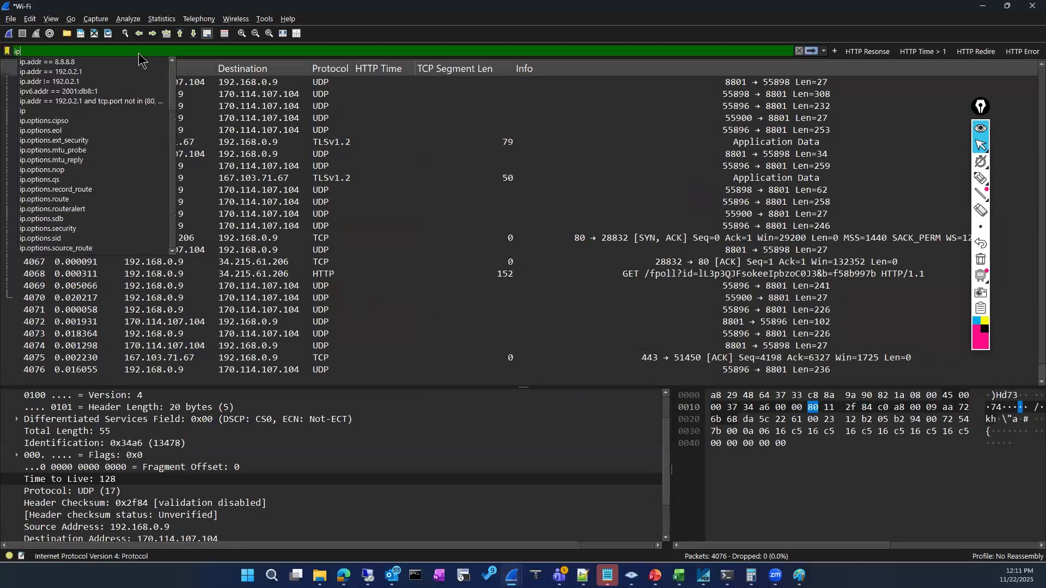
left_click(71, 62)
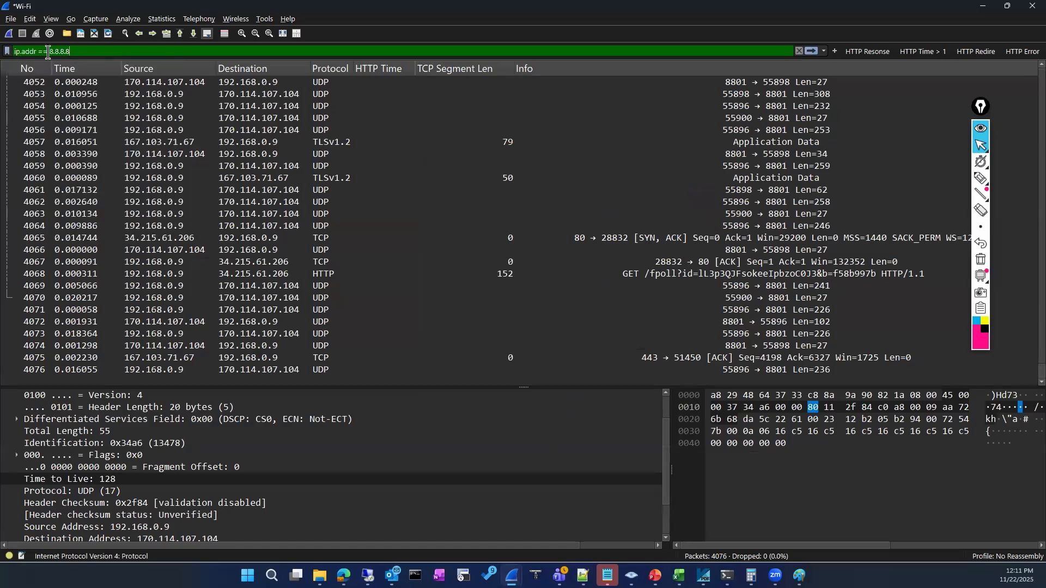
key("BackSpace")
key("BackSpace")
key("BackSpace")
key("BackSpace")
key("BackSpace")
key("BackSpace")
key("BackSpace")
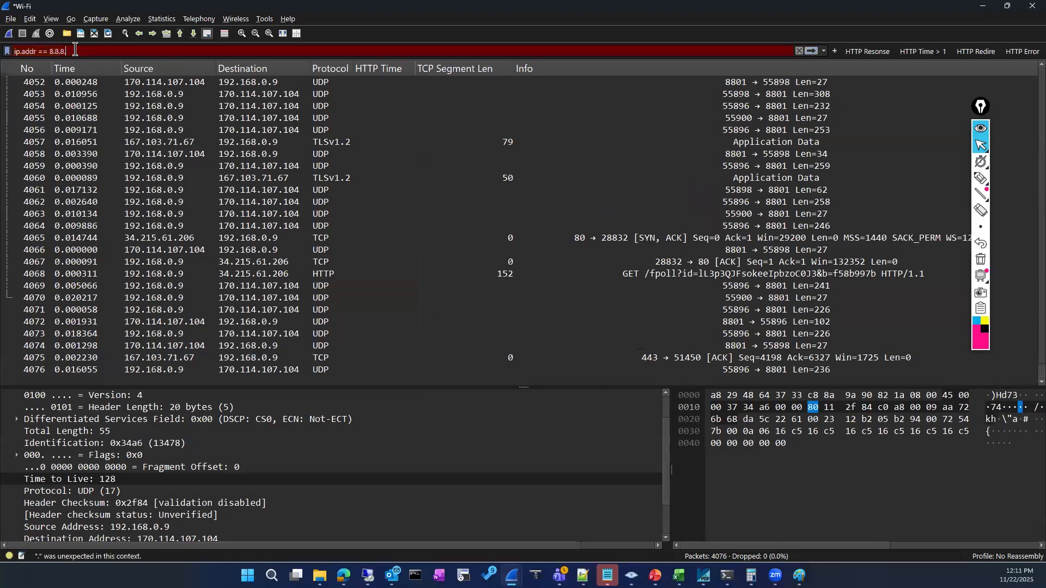
type("192.168.0.1")
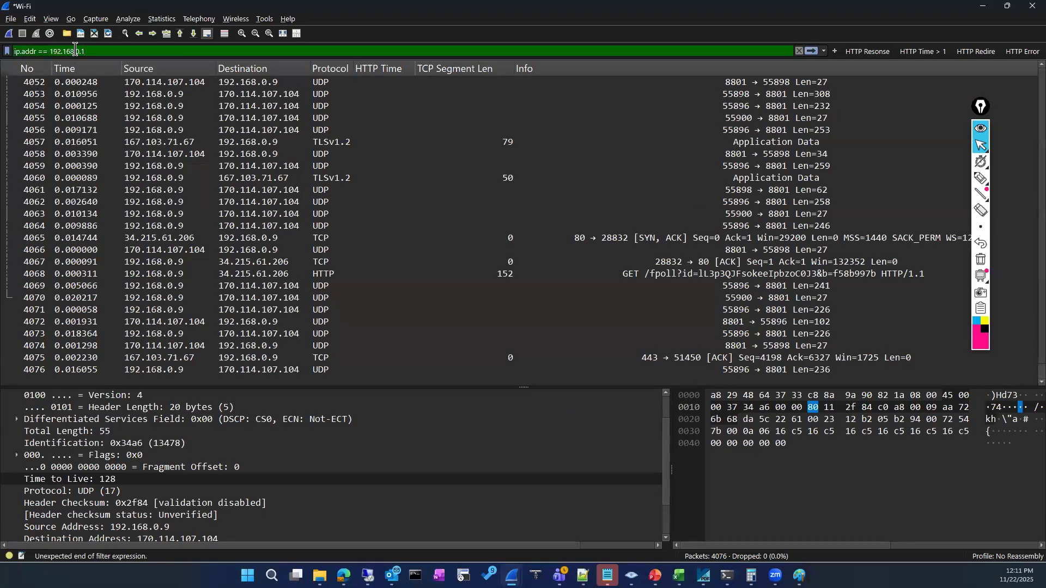
key("Return")
Examine the SYN probes and RST, ACK replies in the filtered packets, plus the TCP flags of packet 958.
scroll(205, 299, "down", 10)
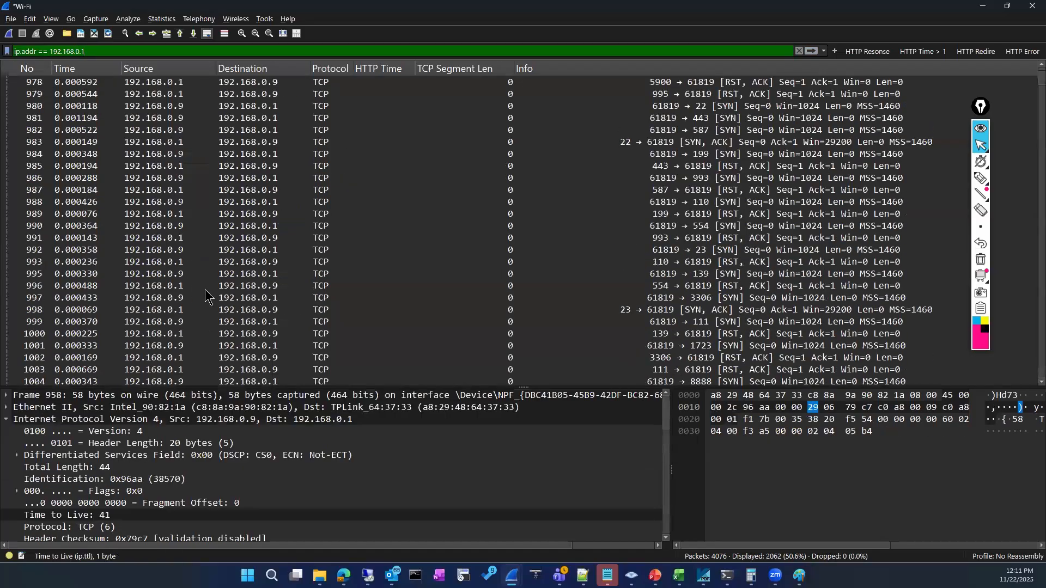
scroll(205, 299, "down", 12)
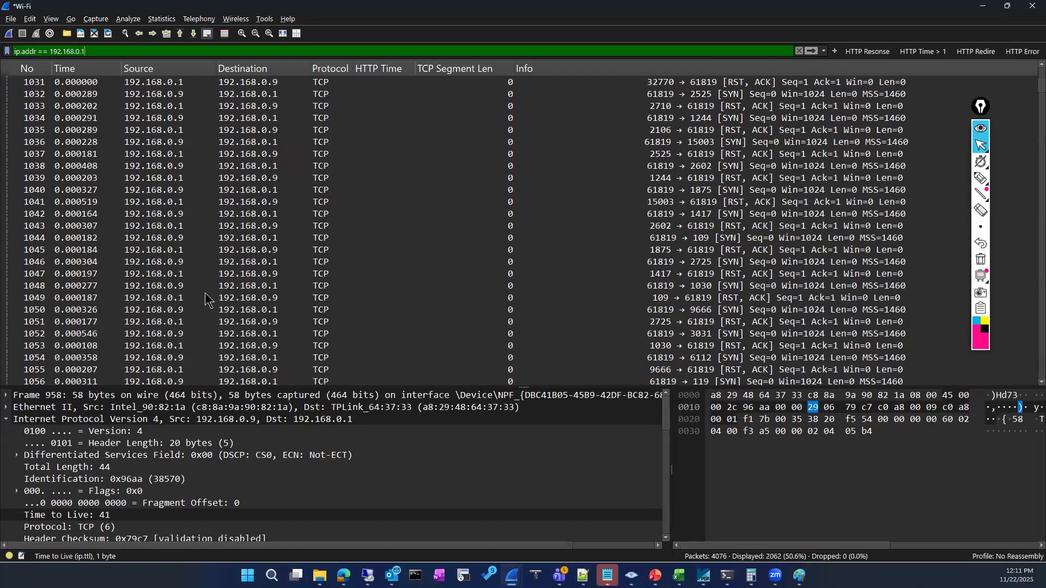
scroll(205, 299, "down", 20)
scroll(205, 297, "down", 20)
scroll(206, 291, "down", 20)
scroll(205, 291, "down", 20)
scroll(205, 291, "down", 15)
scroll(201, 467, "down", 8)
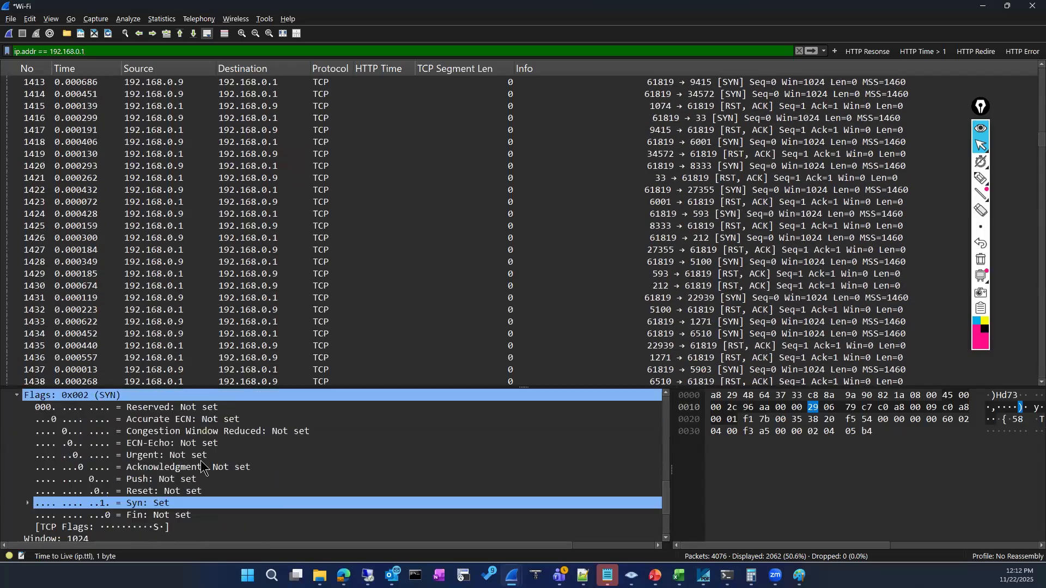
scroll(202, 468, "down", 2)
Open the Expert Information, expand the Connection reset (RST) warning to review its packets, and close the dialog.
left_click(10, 556)
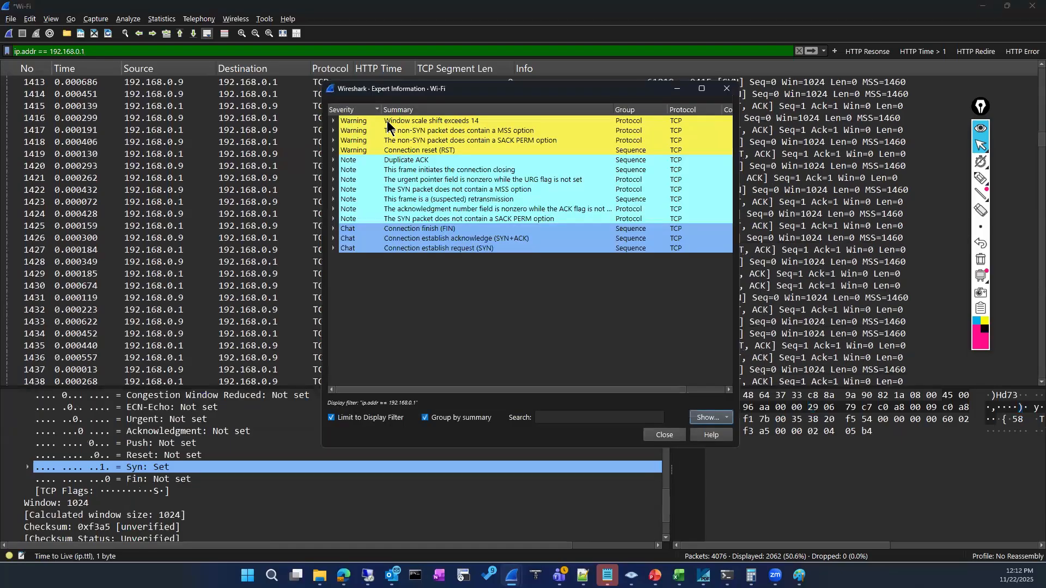
left_click(333, 150)
scroll(395, 272, "down", 2)
scroll(394, 272, "down", 20)
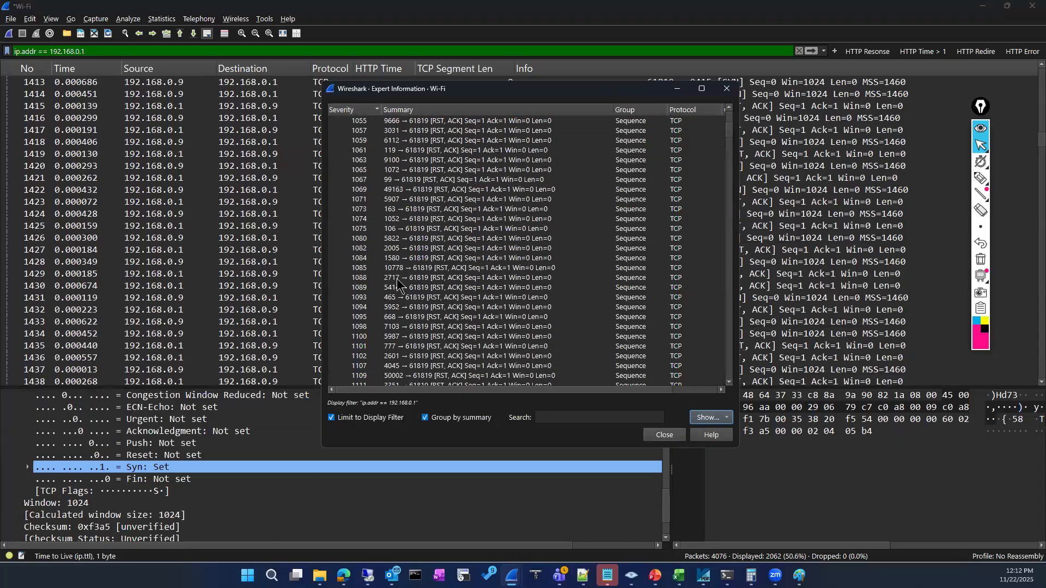
scroll(399, 283, "down", 20)
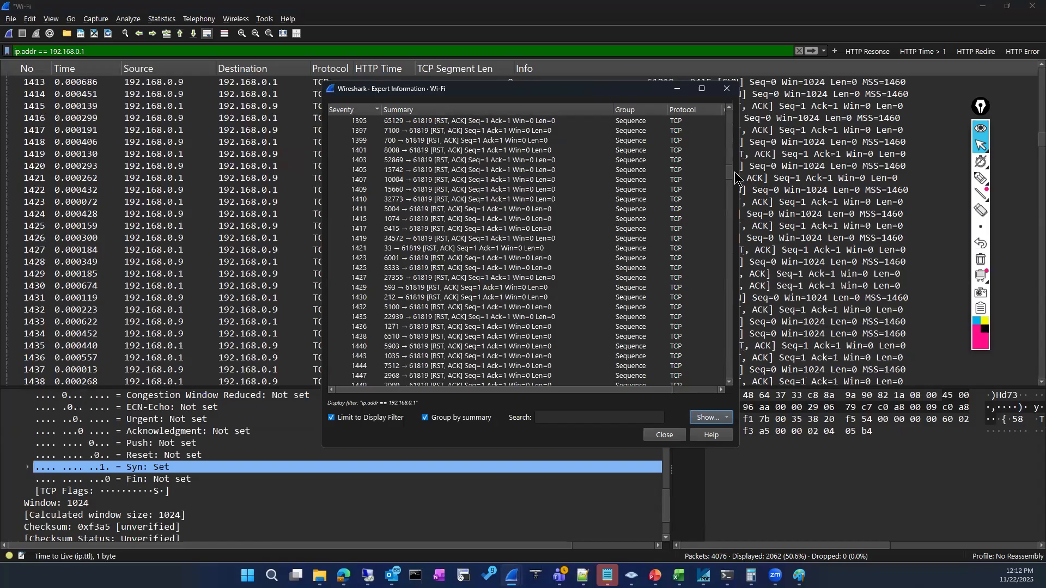
left_click_drag(726, 249, 708, 375)
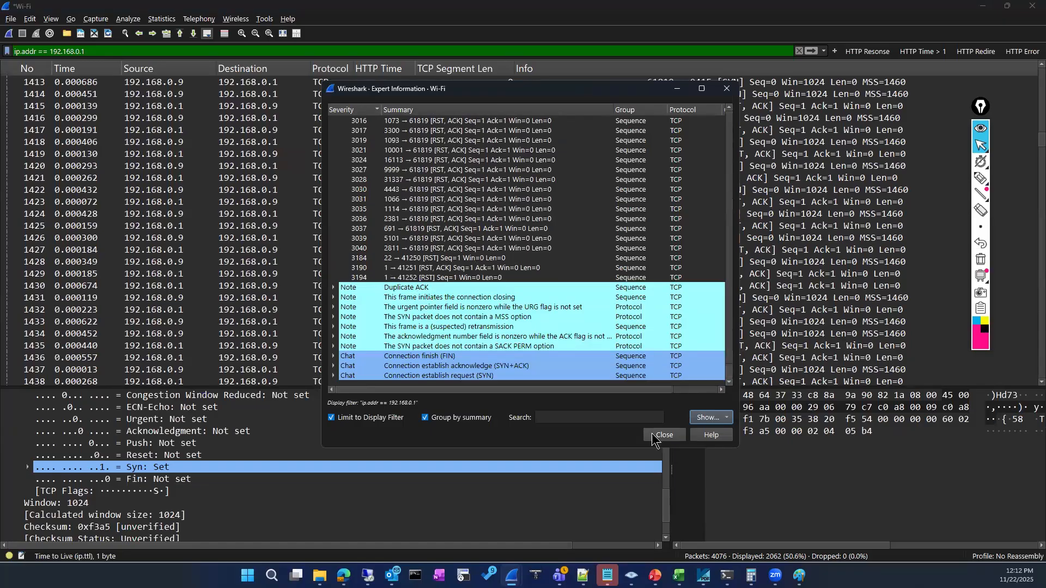
left_click(656, 436)
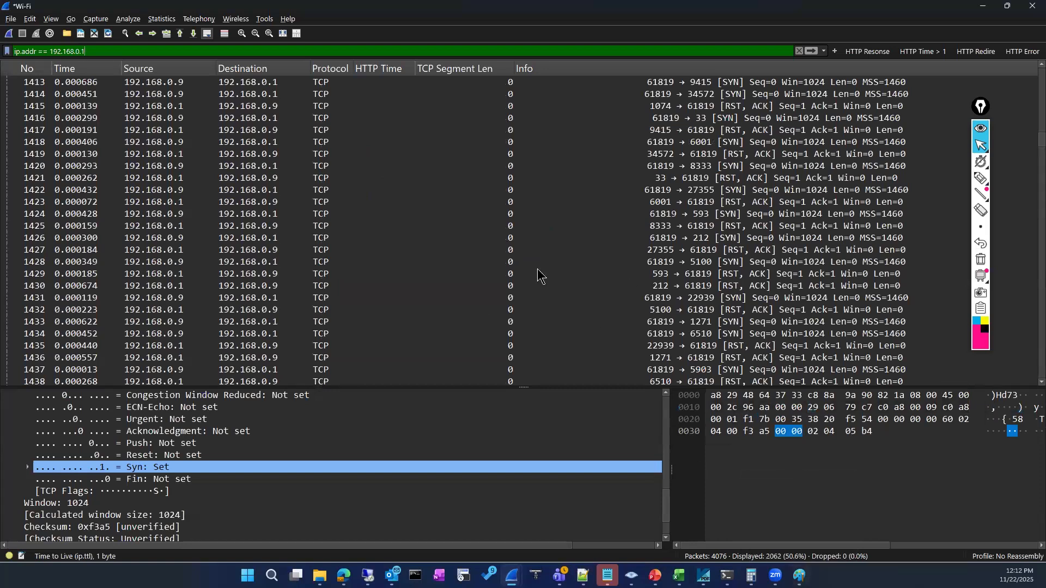
Browse the port scan exchanges in the filtered packets and inspect the gateway's RST, ACK reply from port 34572.
scroll(509, 299, "down", 13)
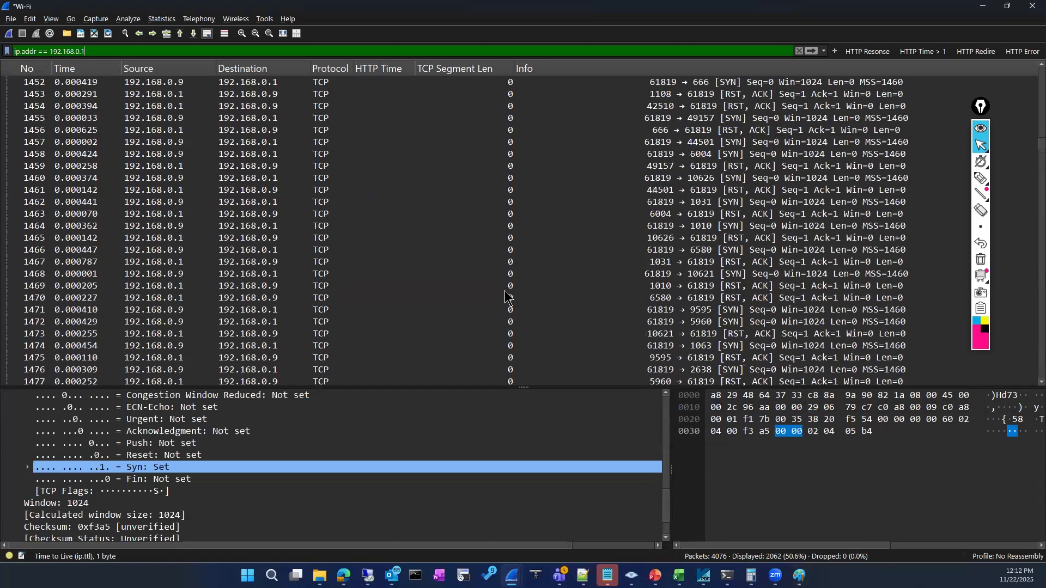
scroll(508, 297, "down", 6)
scroll(508, 297, "up", 19)
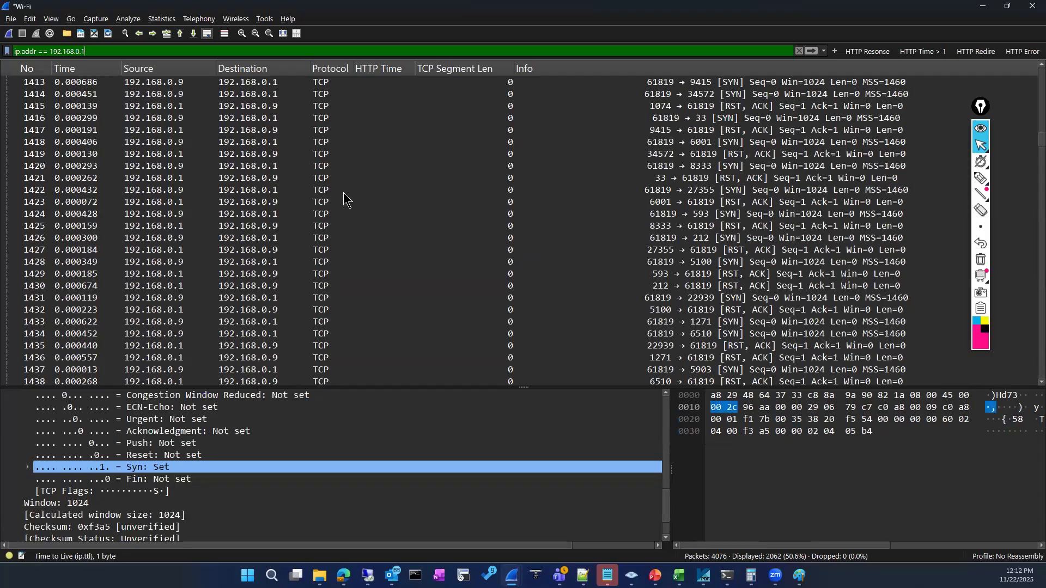
left_click(267, 158)
scroll(277, 297, "down", 5)
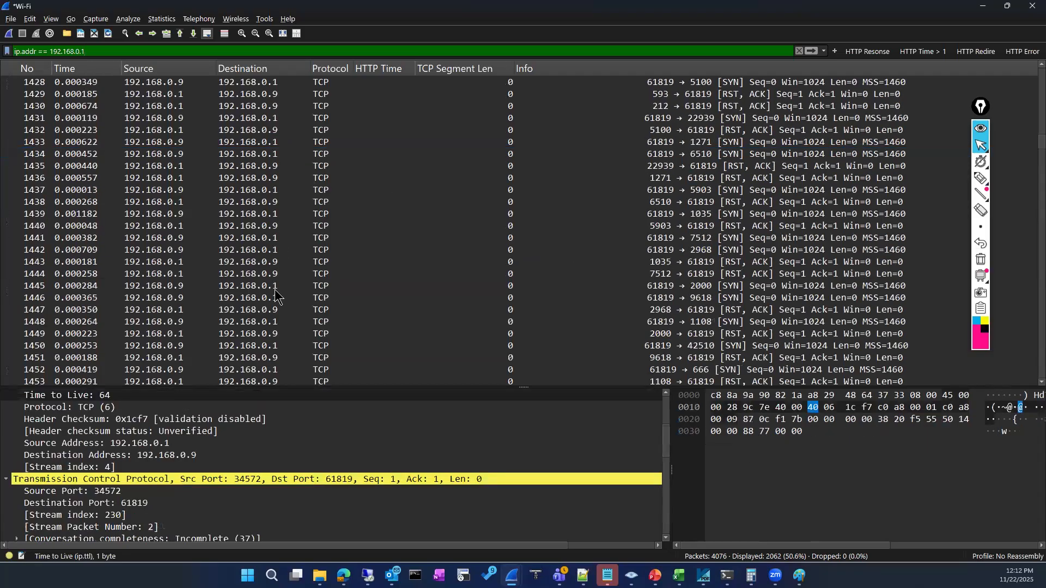
scroll(277, 297, "down", 4)
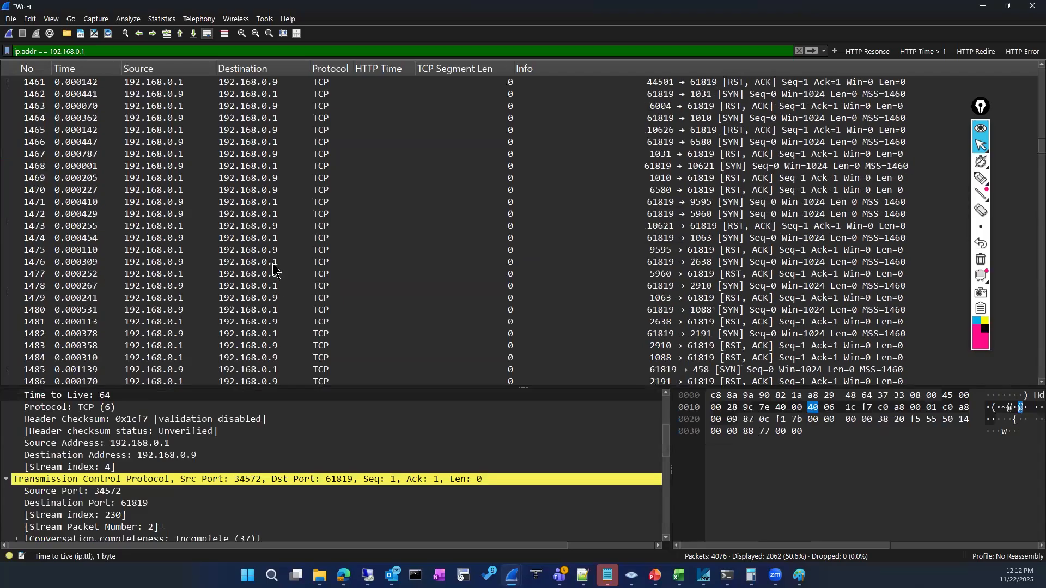
scroll(272, 267, "up", 20)
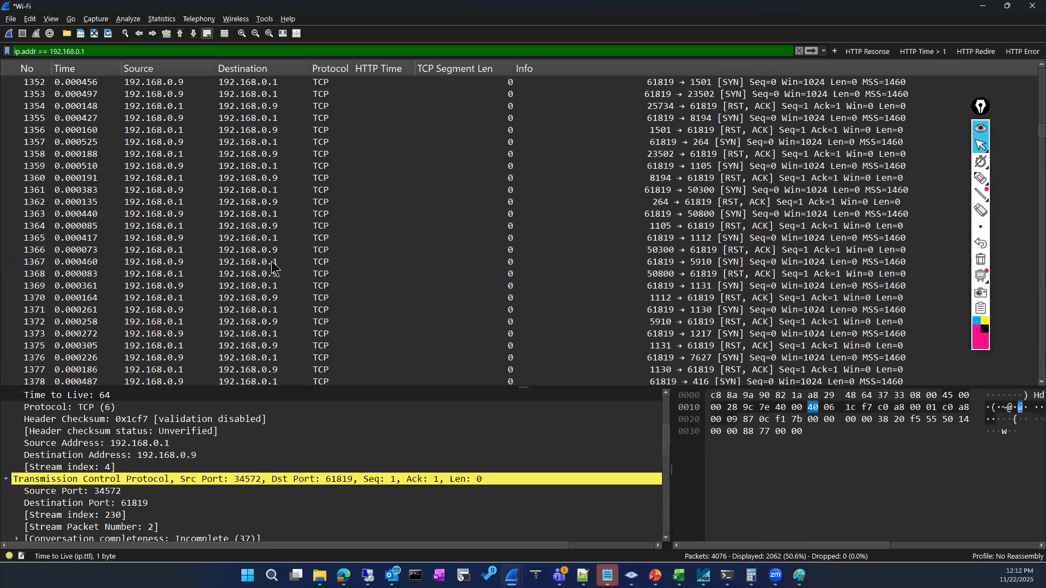
scroll(1021, 103, "up", 20)
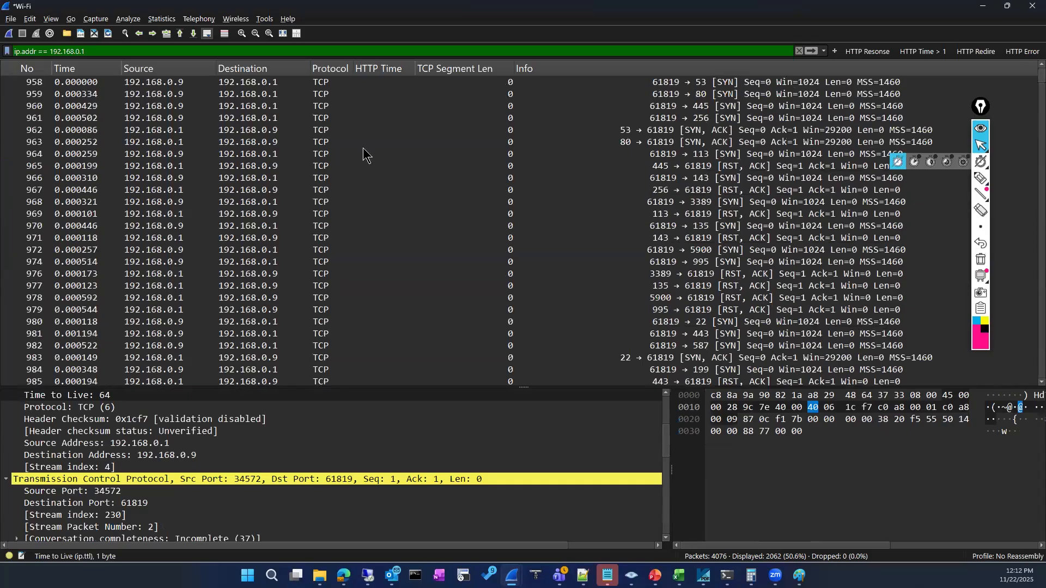
Inspect the SYN probe to port 113 and the RST, ACK reply from port 445, then review the probes that follow.
left_click(278, 155)
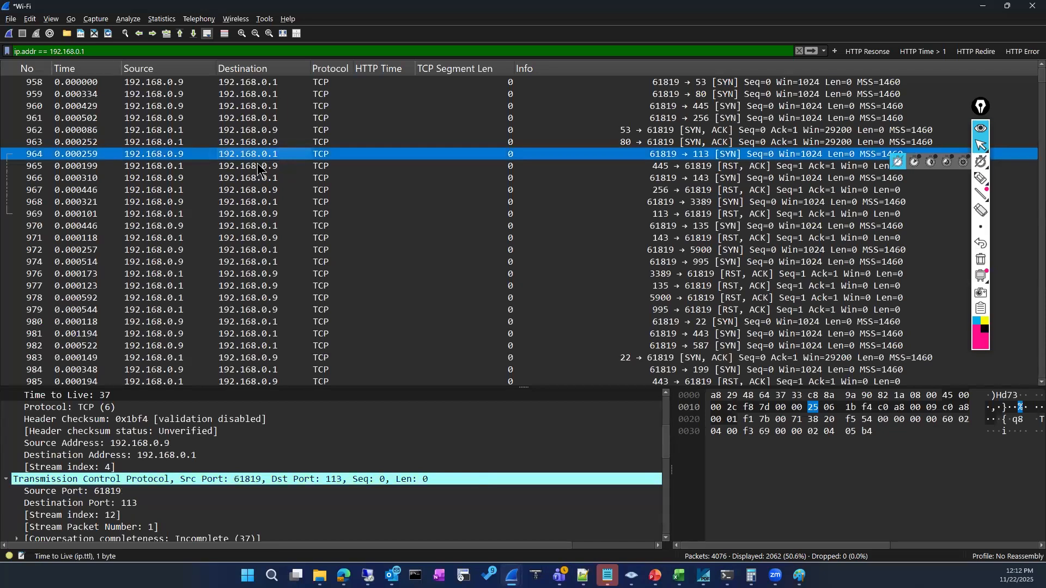
left_click(263, 166)
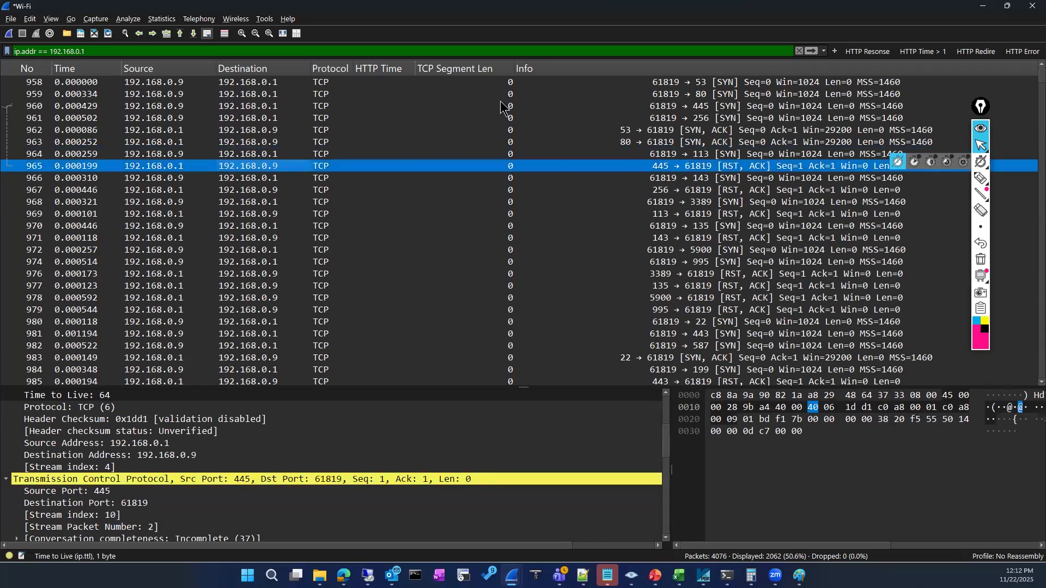
scroll(495, 109, "down", 10)
scroll(489, 130, "down", 5)
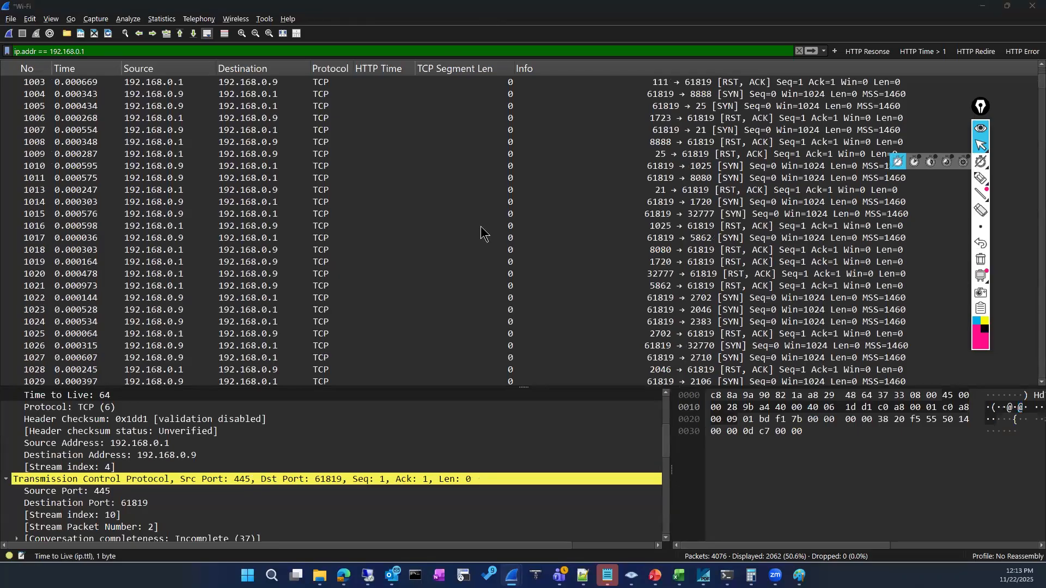
scroll(483, 233, "down", 12)
left_click_drag(1040, 87, 1022, 69)
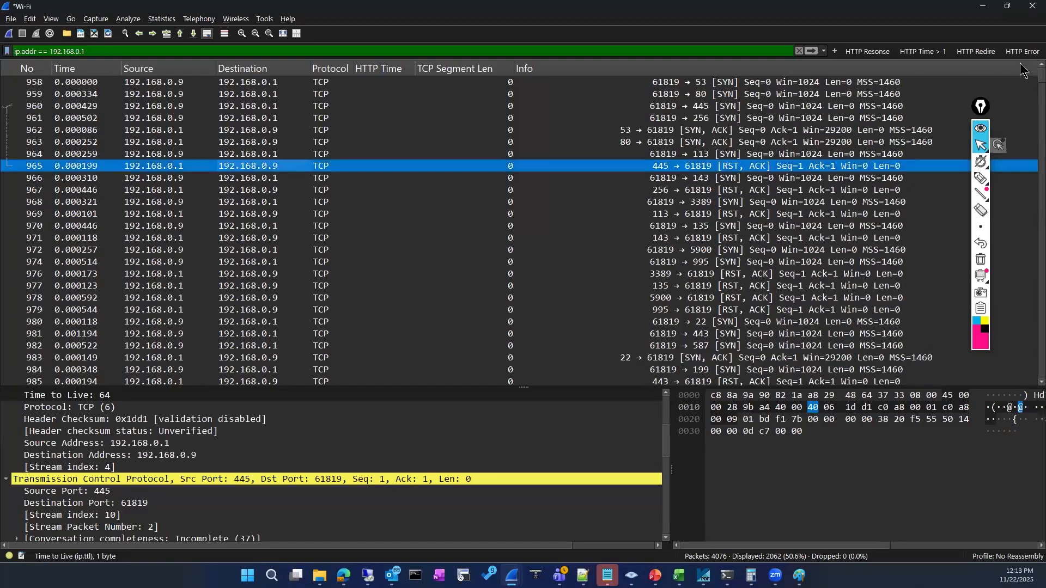
Inspect the first four SYN probes, sent to ports 53, 80, 445 and 256, and review the last one's packet details.
left_click(684, 87)
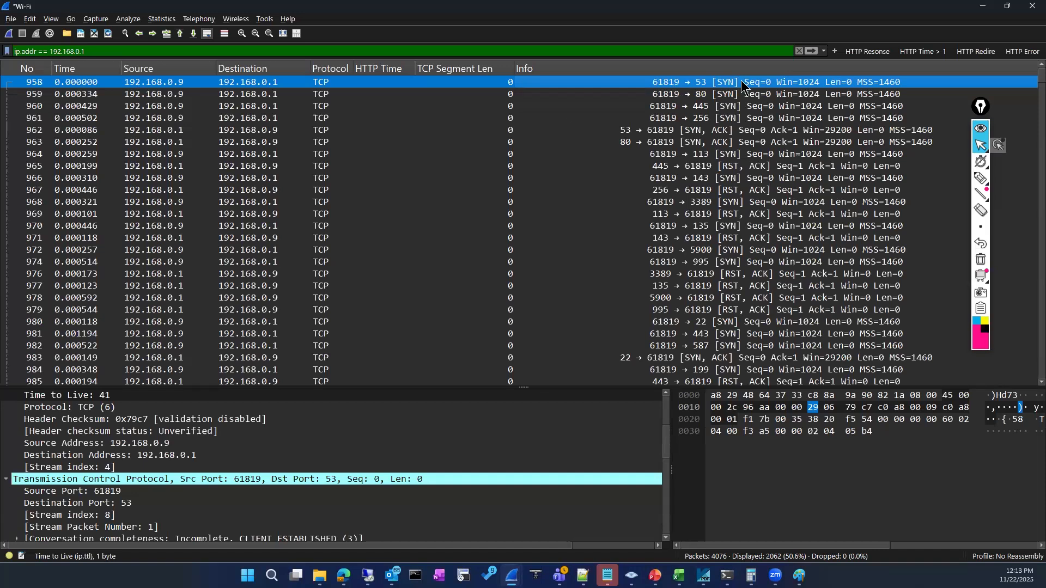
left_click(706, 93)
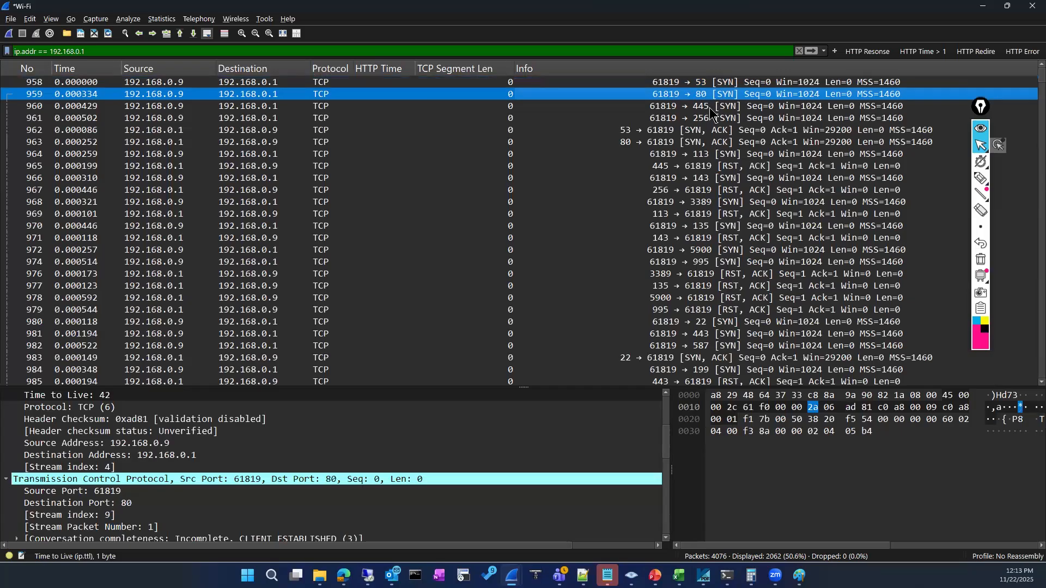
left_click(712, 107)
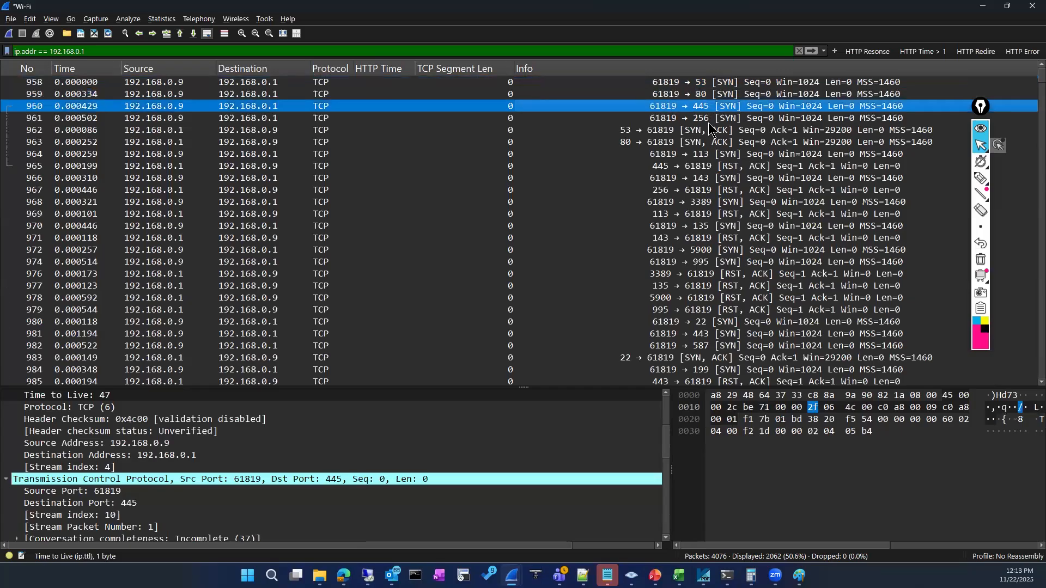
left_click(706, 118)
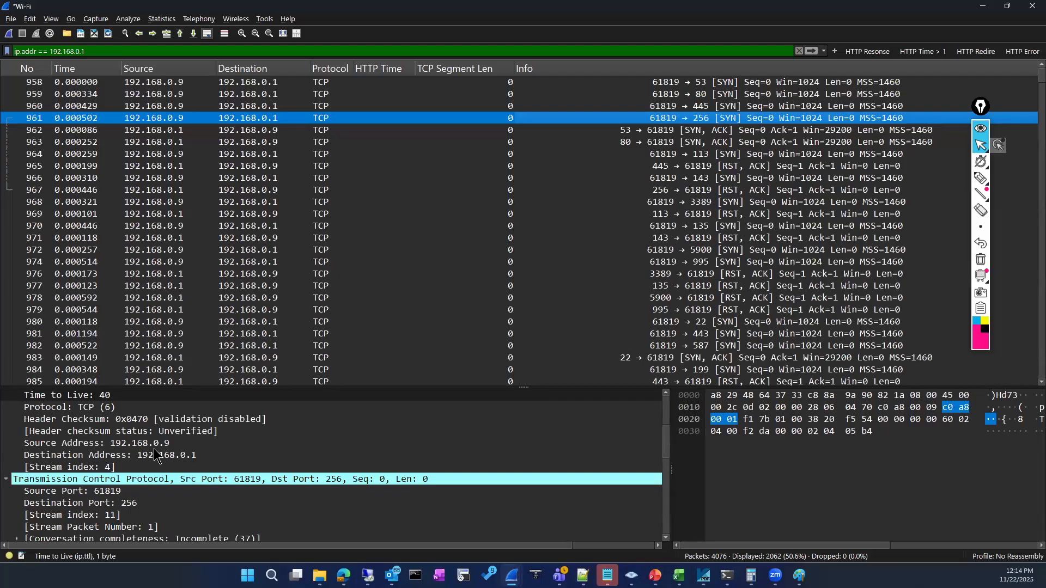
scroll(239, 462, "down", 4)
scroll(238, 462, "up", 6)
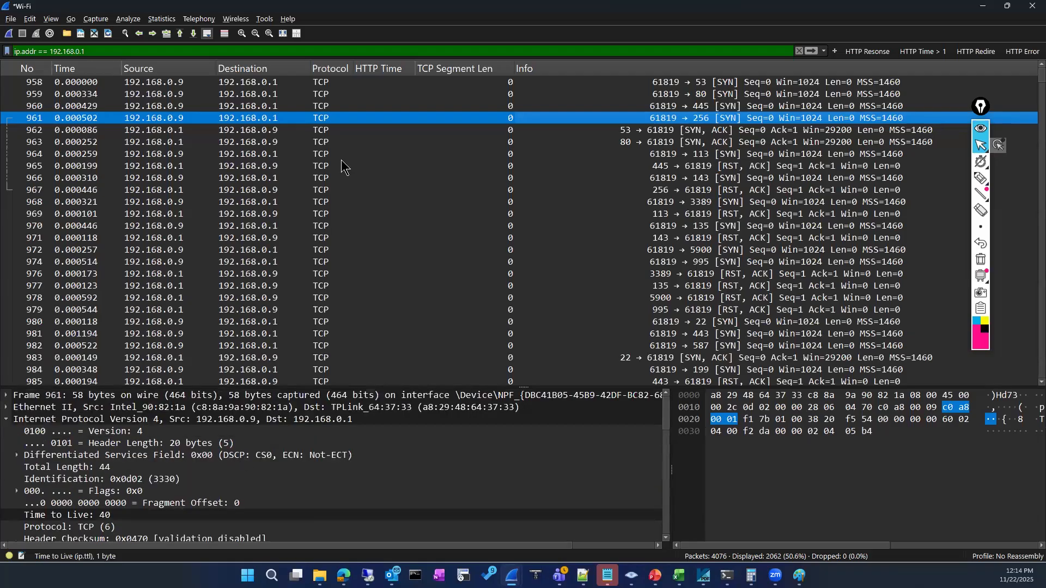
Expand the Ethernet II header of packet 958 to examine its source and destination MAC addresses.
left_click(162, 83)
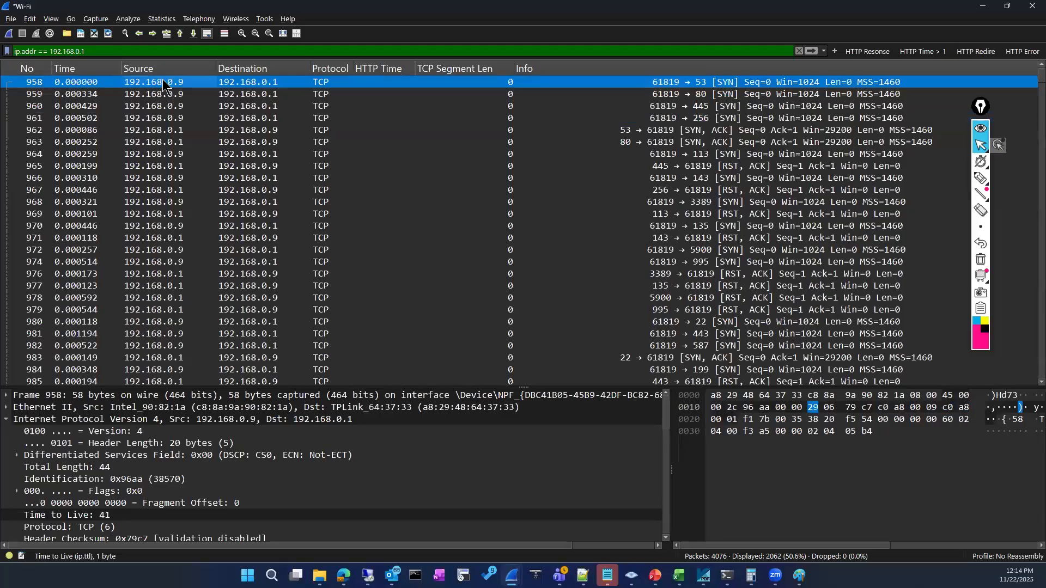
left_click(7, 409)
left_click(338, 409)
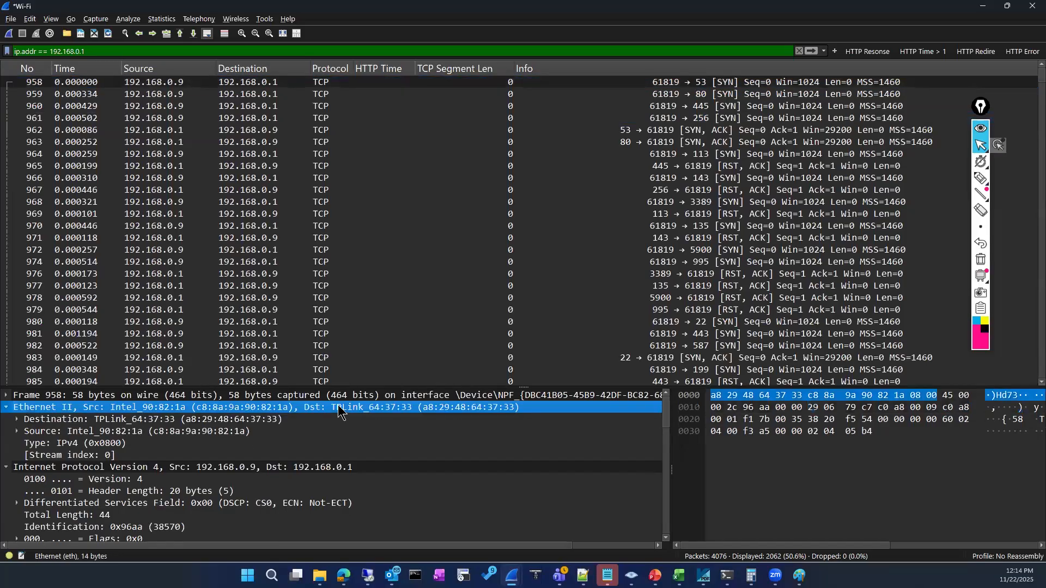